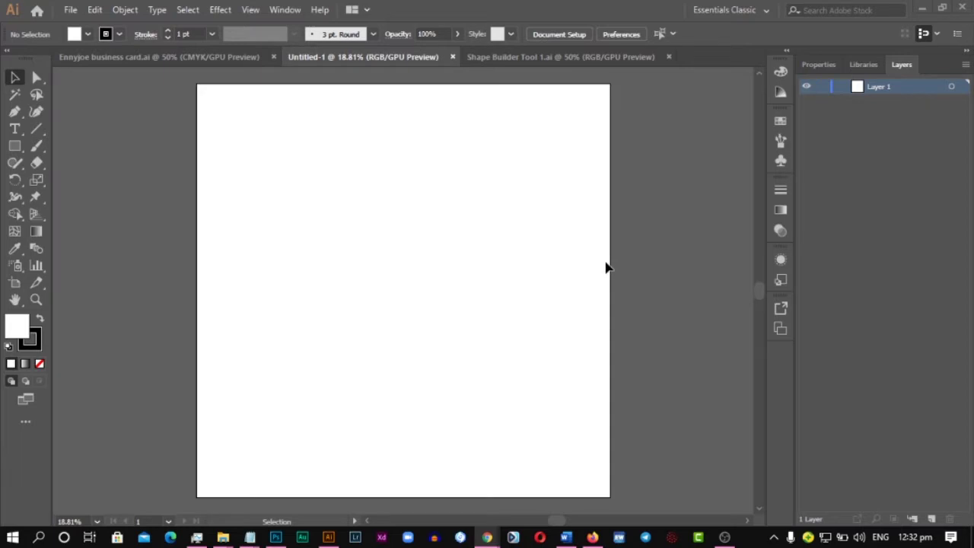
Switch to the Shape Builder Tool 1.ai document containing the green shapes
{"action": "left_click", "coordinate": [549, 57]}
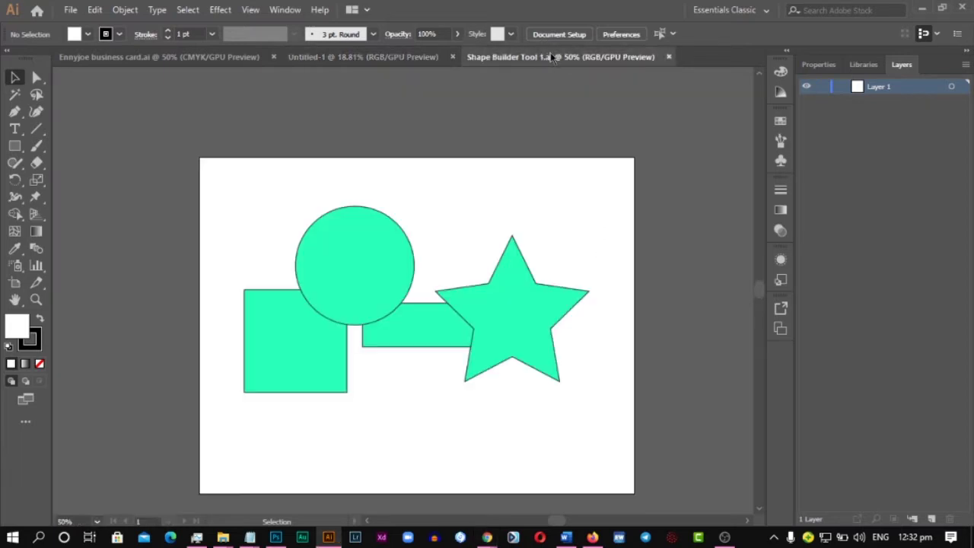
{"action": "key", "text": "space"}
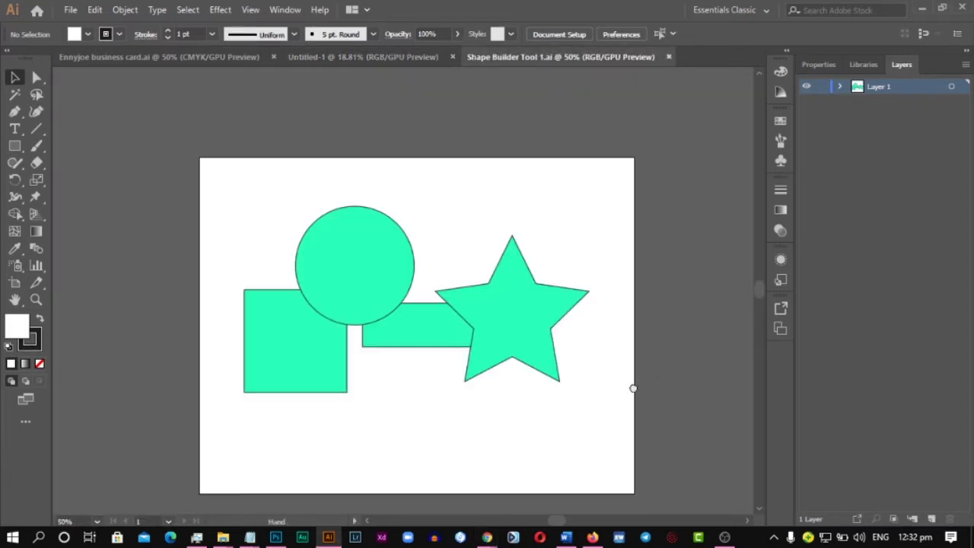
{"action": "left_click_drag", "start_coordinate": [637, 388], "coordinate": [619, 380]}
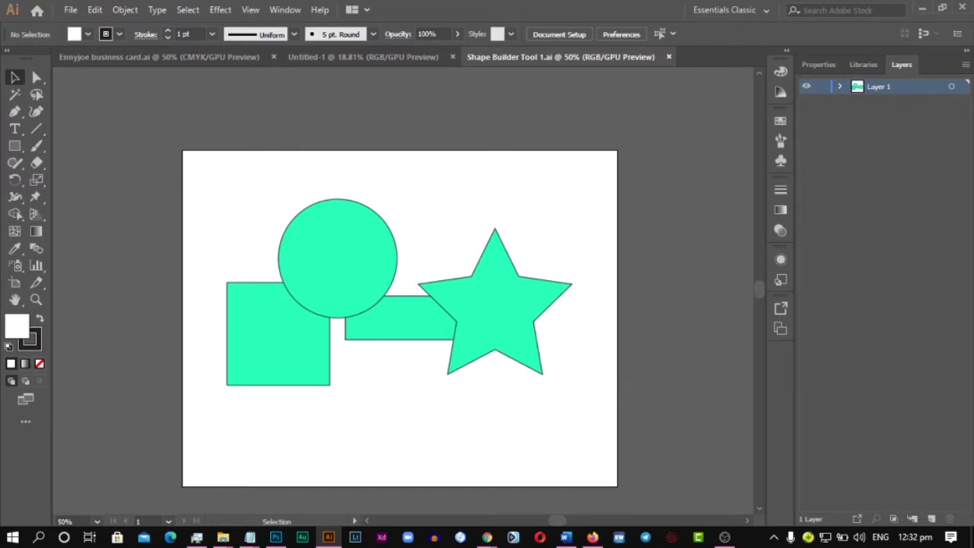
{"action": "key", "text": "alt+Tab"}
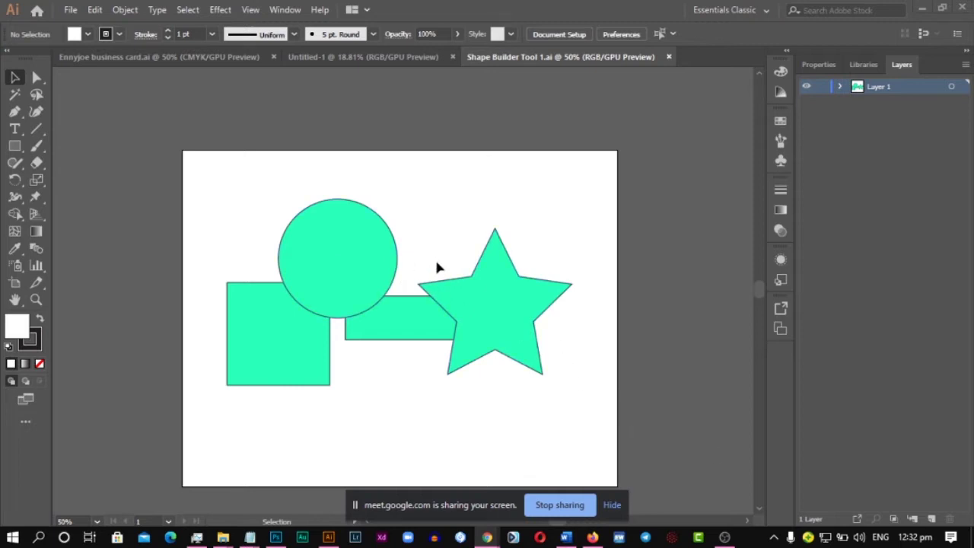
Move the green star upward so that its lower tips reach only the top edge of the rectangle
{"action": "left_click", "coordinate": [491, 282]}
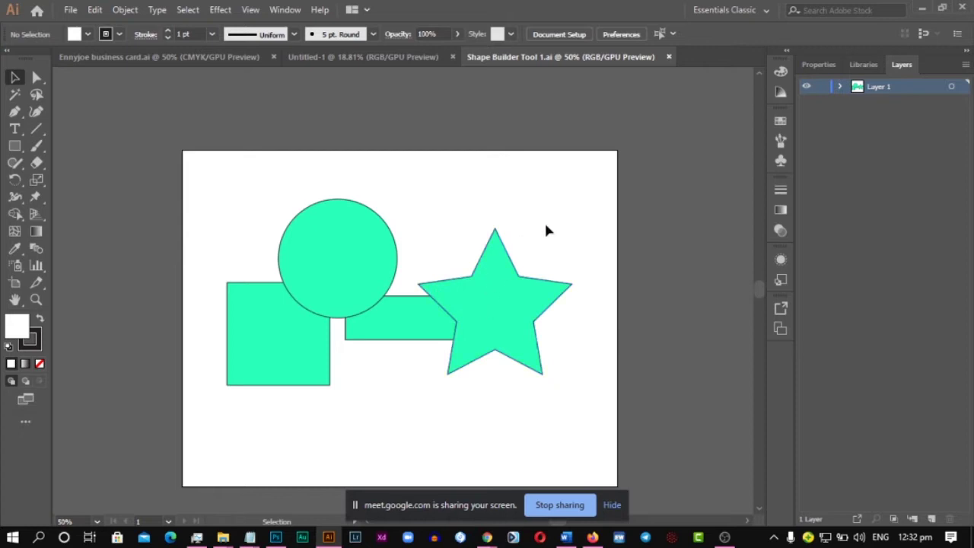
{"action": "left_click_drag", "start_coordinate": [509, 295], "coordinate": [507, 219]}
{"action": "key", "text": "ctrl+minus"}
{"action": "left_click_drag", "start_coordinate": [446, 367], "coordinate": [310, 309]}
{"action": "left_click", "coordinate": [459, 252]}
{"action": "left_click_drag", "start_coordinate": [188, 253], "coordinate": [177, 291]}
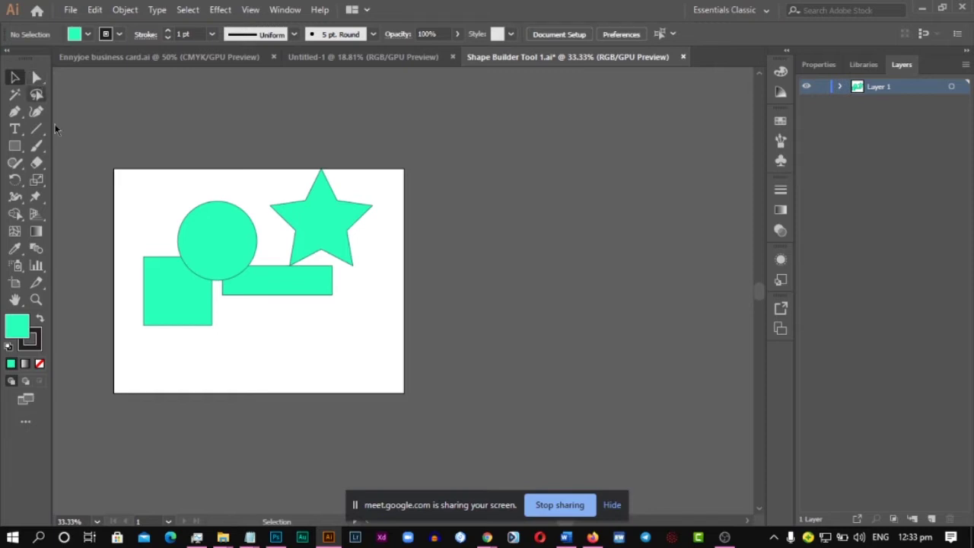
Group the circle, square, rectangle and star, and move the group down and slightly left within the artboard
{"action": "left_click_drag", "start_coordinate": [146, 173], "coordinate": [400, 358]}
{"action": "left_click_drag", "start_coordinate": [264, 267], "coordinate": [405, 281]}
{"action": "scroll", "coordinate": [425, 260], "scroll_direction": "up", "scroll_amount": 1}
{"action": "key", "text": "ctrl+g"}
{"action": "key", "text": "v"}
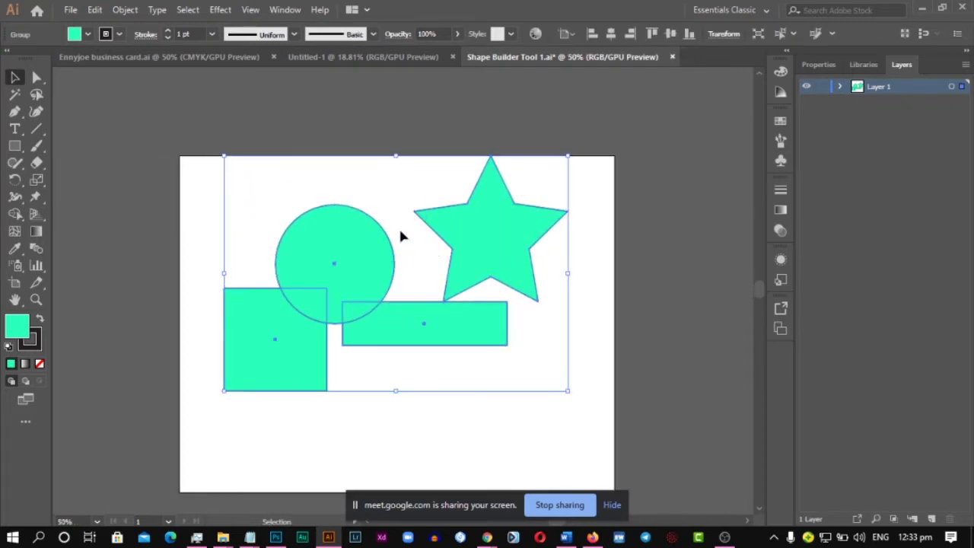
{"action": "left_click_drag", "start_coordinate": [458, 227], "coordinate": [445, 251]}
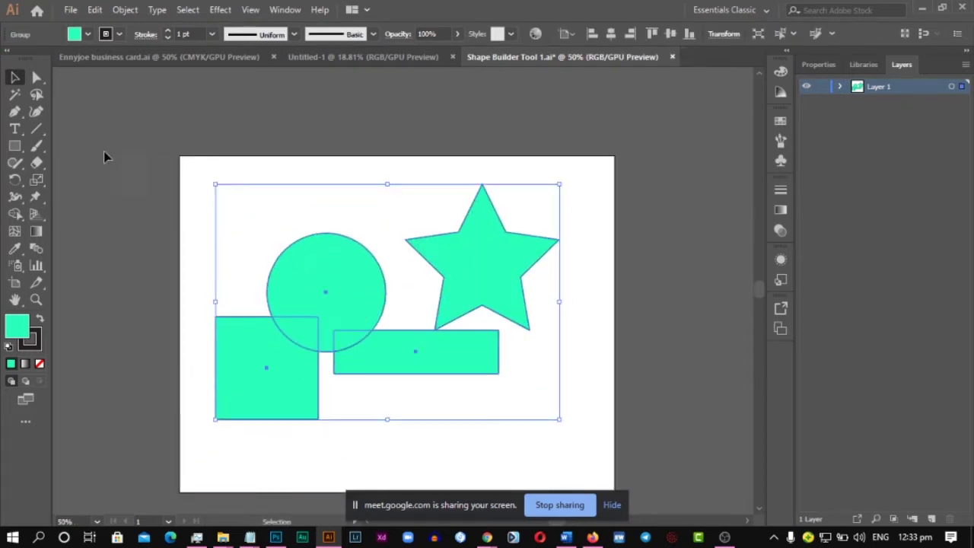
{"action": "left_click_drag", "start_coordinate": [344, 311], "coordinate": [312, 298]}
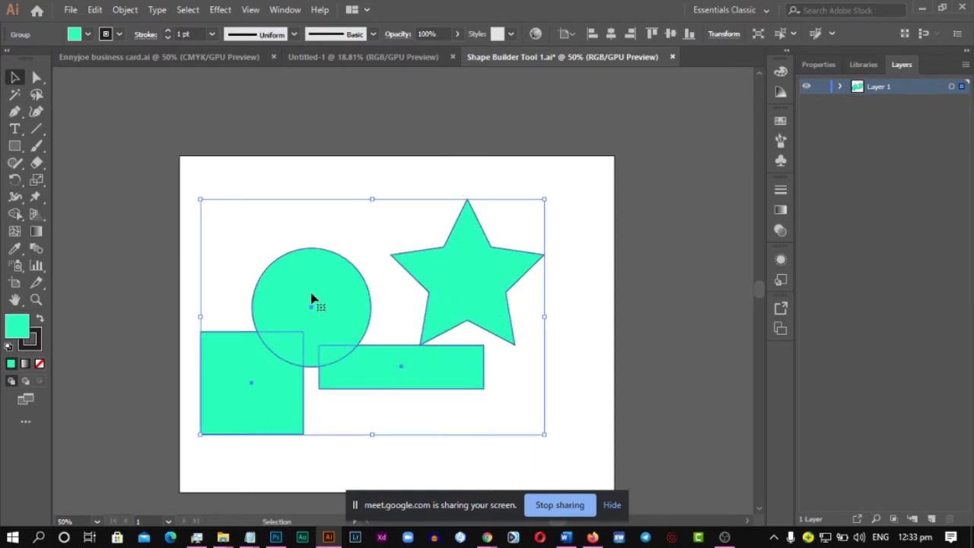
Move only the circle inside the group upward with the Direct Selection tool, clear of the square and rectangle
{"action": "left_click", "coordinate": [38, 79]}
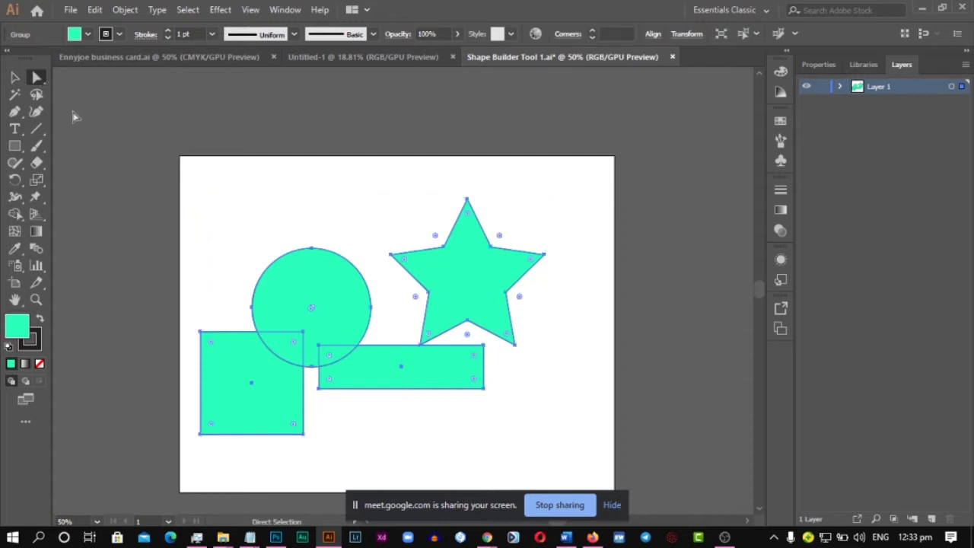
{"action": "left_click", "coordinate": [172, 155]}
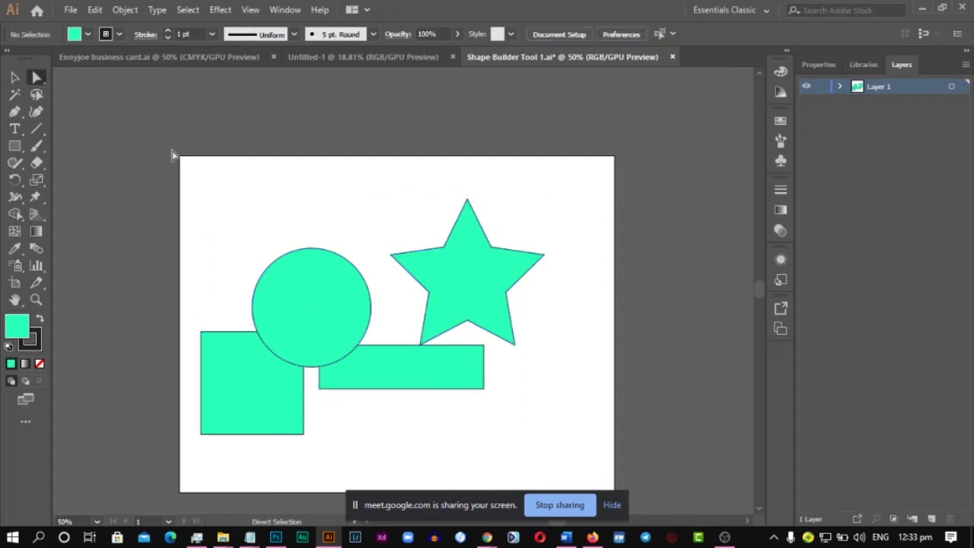
{"action": "left_click", "coordinate": [327, 312]}
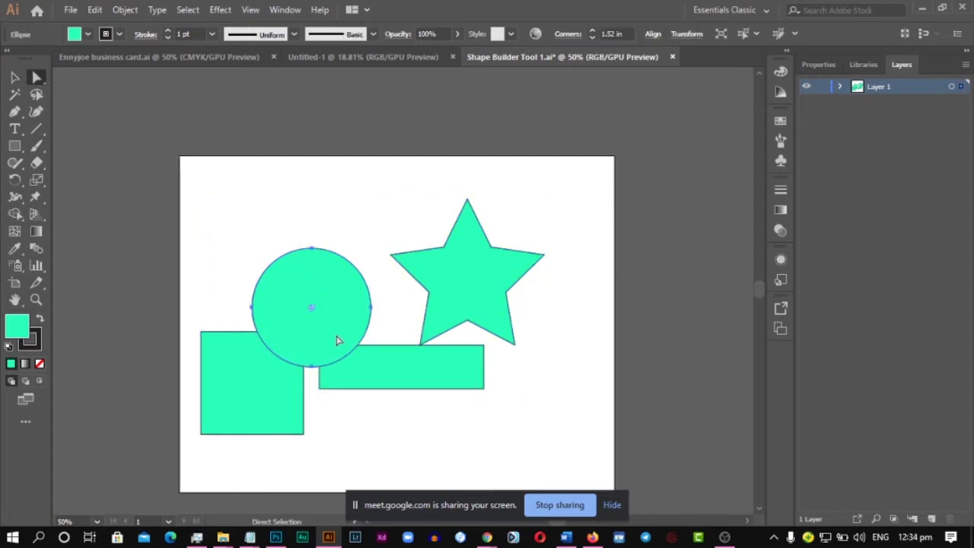
{"action": "left_click_drag", "start_coordinate": [339, 340], "coordinate": [330, 293]}
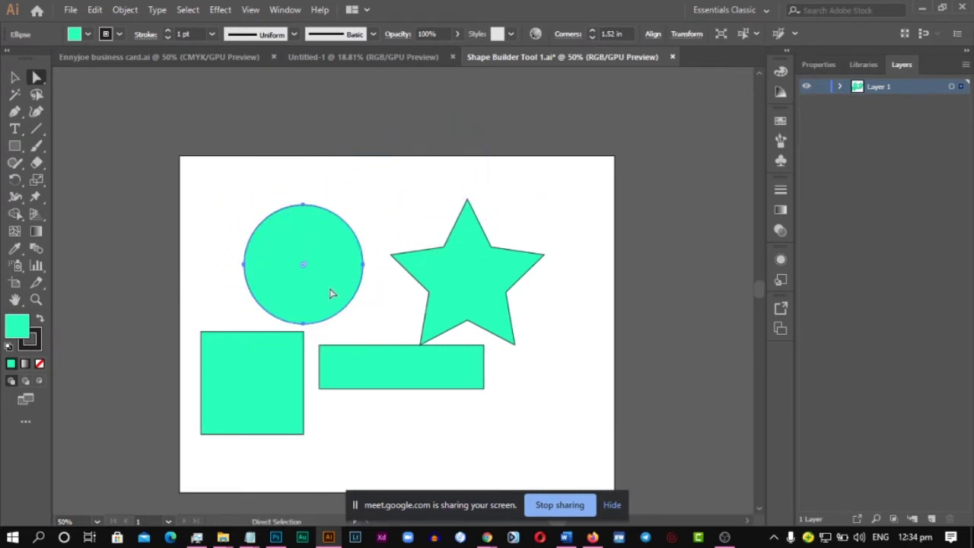
Isolate the group, move its circle up slightly, and exit isolation mode
{"action": "left_click", "coordinate": [15, 76]}
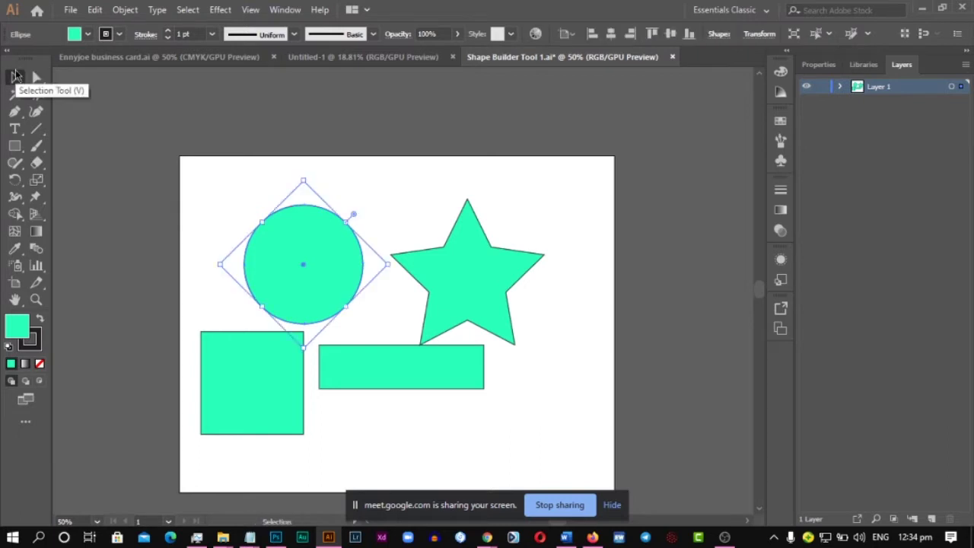
{"action": "left_click", "coordinate": [512, 130]}
{"action": "left_click", "coordinate": [478, 241]}
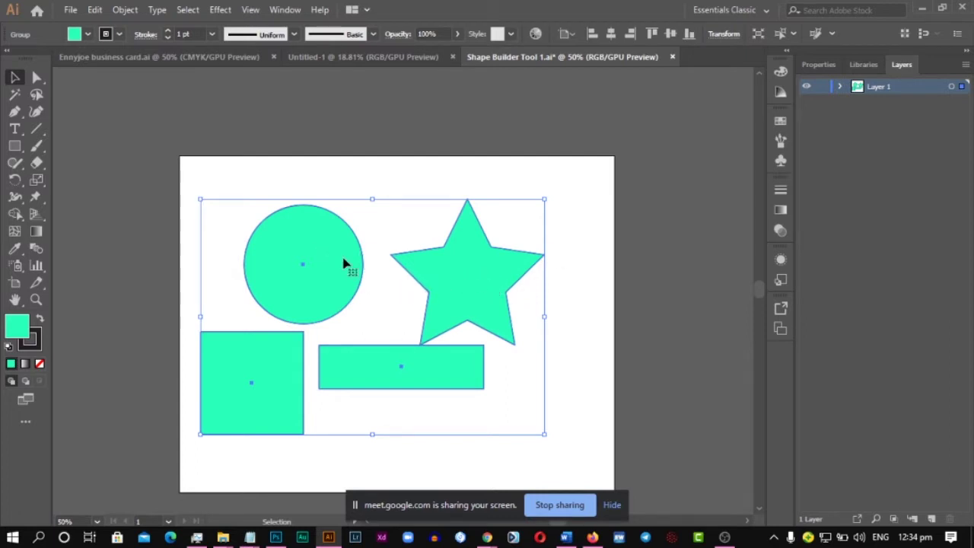
{"action": "double_click", "coordinate": [323, 269]}
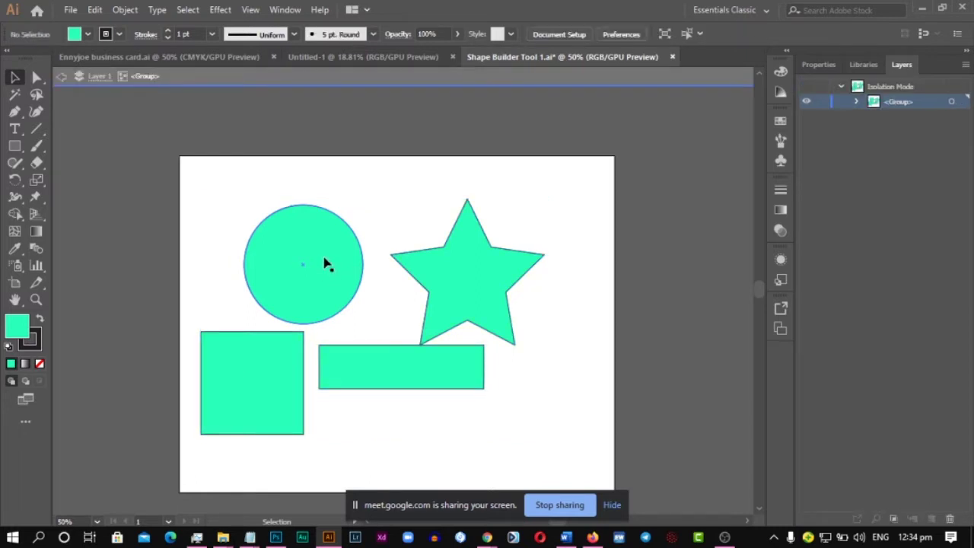
{"action": "left_click", "coordinate": [326, 263]}
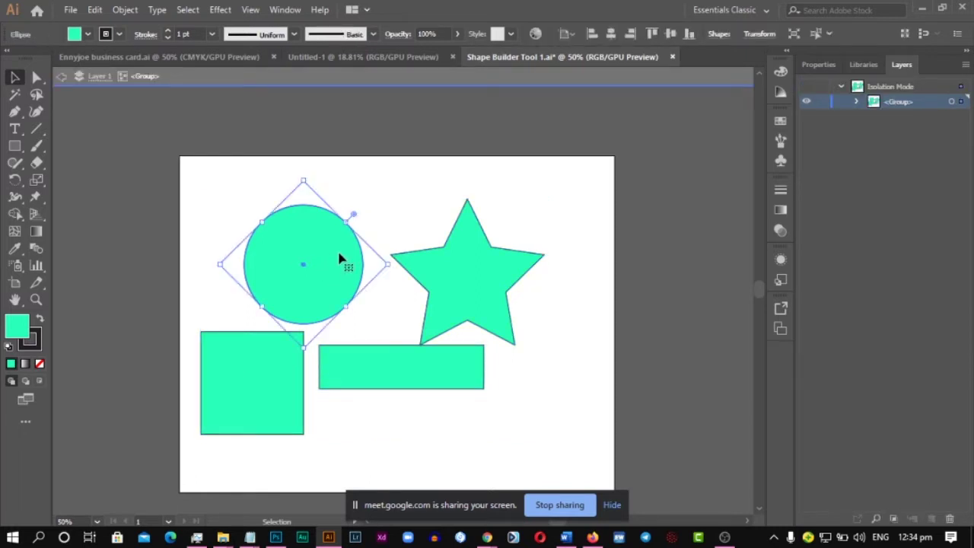
{"action": "mouse_move", "coordinate": [340, 255]}
{"action": "left_mouse_down"}
{"action": "mouse_move", "coordinate": [322, 234]}
{"action": "mouse_move", "coordinate": [330, 254]}
{"action": "left_mouse_up"}
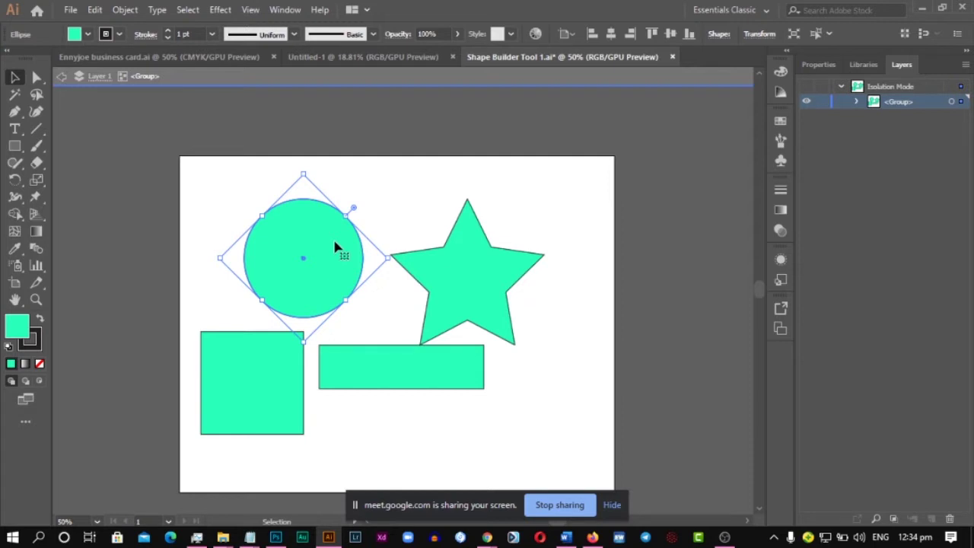
{"action": "key", "text": "Escape"}
{"action": "left_click", "coordinate": [391, 168]}
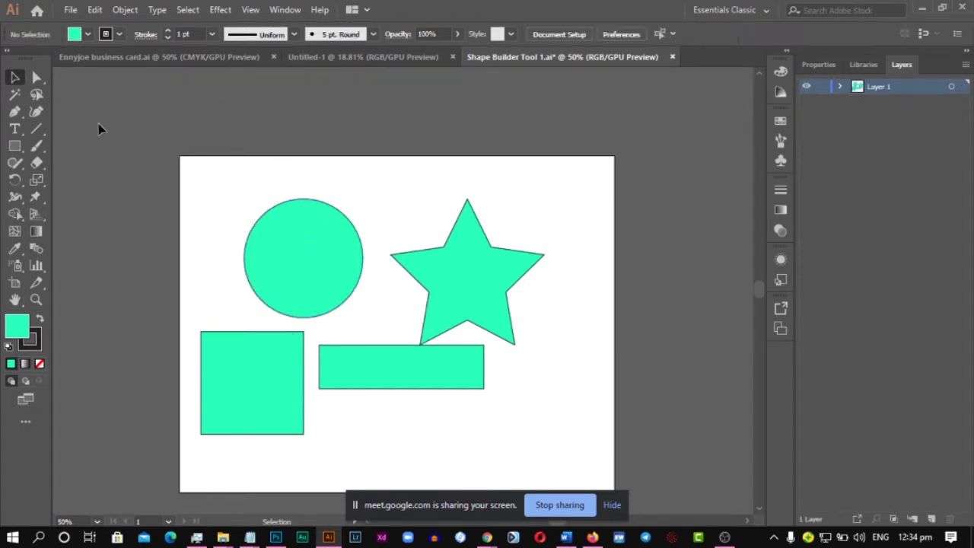
Move the grouped circle slightly to the right on its own with the Direct Selection tool
{"action": "left_click", "coordinate": [40, 79]}
{"action": "left_click", "coordinate": [310, 252]}
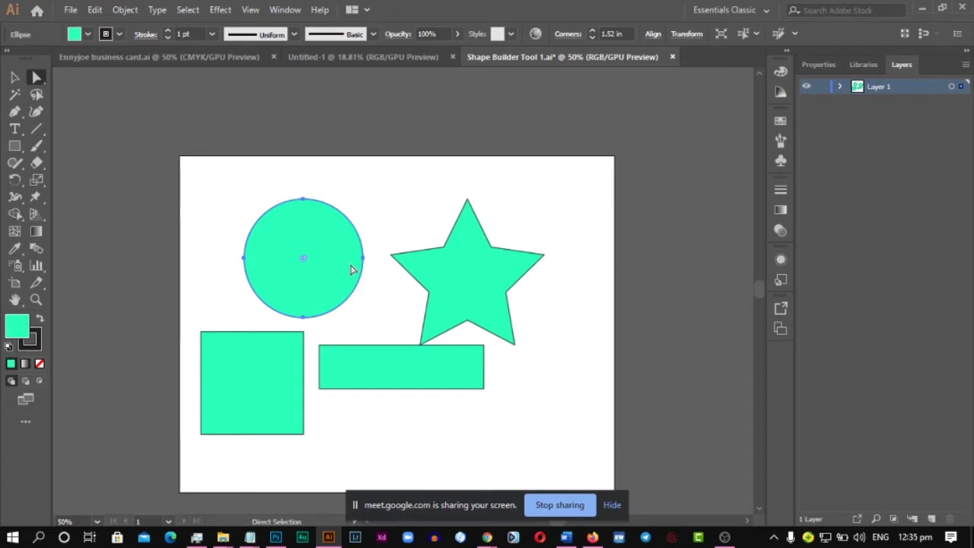
{"action": "left_click", "coordinate": [37, 84]}
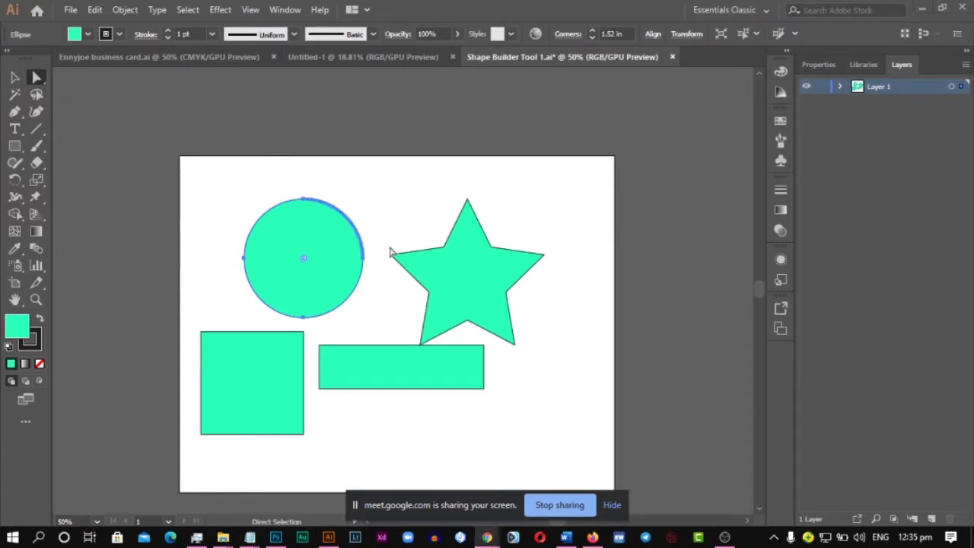
{"action": "left_click", "coordinate": [436, 197]}
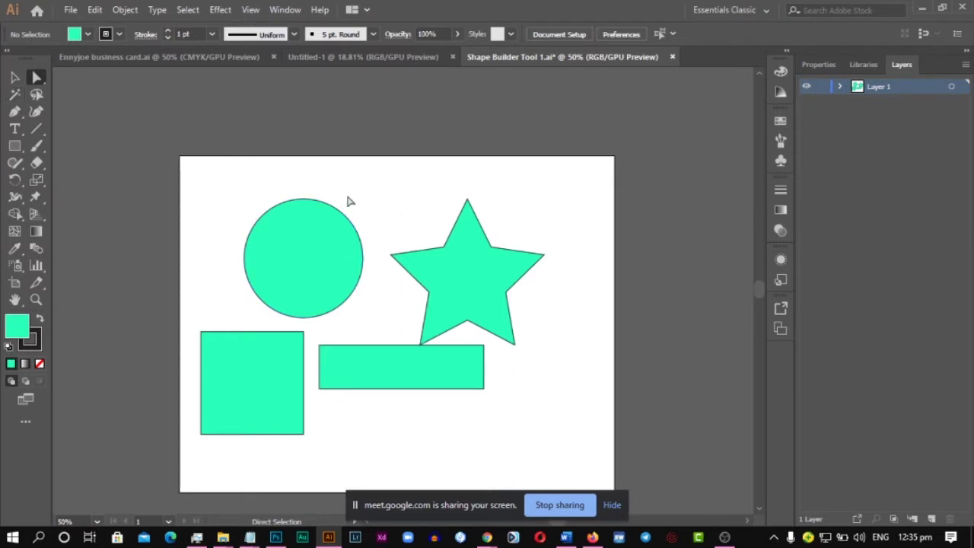
{"action": "mouse_move", "coordinate": [302, 244]}
{"action": "left_mouse_down"}
{"action": "mouse_move", "coordinate": [307, 272]}
{"action": "mouse_move", "coordinate": [311, 233]}
{"action": "left_mouse_up"}
{"action": "right_click", "coordinate": [308, 229]}
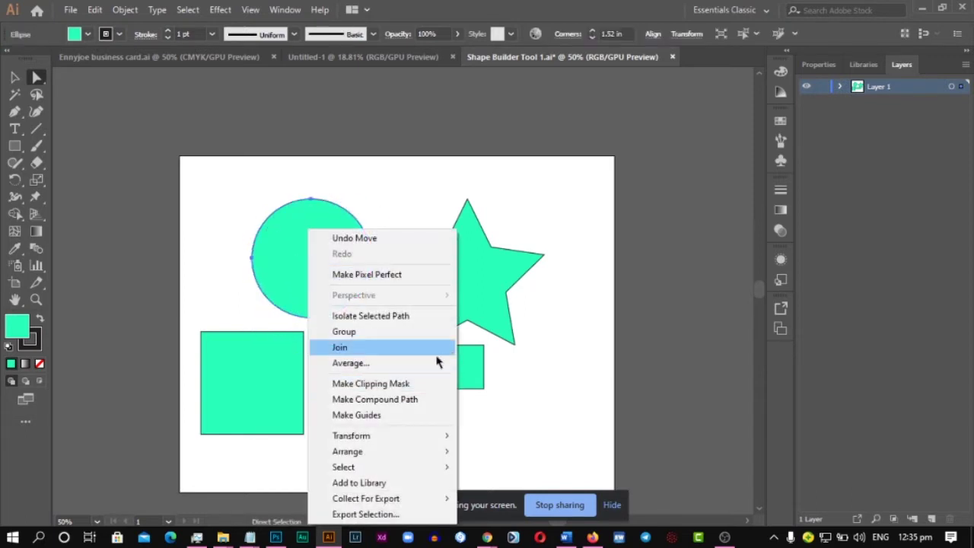
{"action": "left_click", "coordinate": [284, 263]}
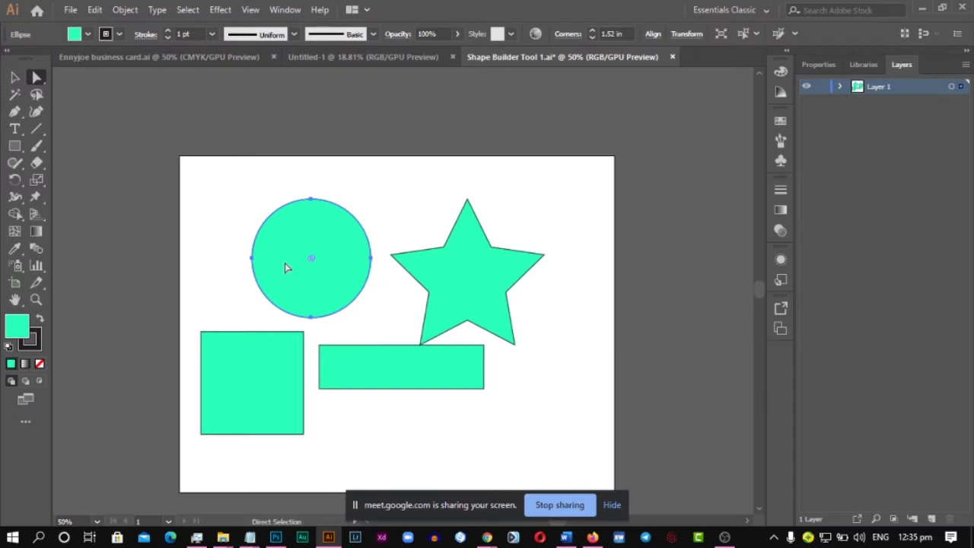
Ungroup the four green shapes using the Selection tool, and deselect them
{"action": "key", "text": "v"}
{"action": "left_click", "coordinate": [377, 175]}
{"action": "left_click", "coordinate": [315, 261]}
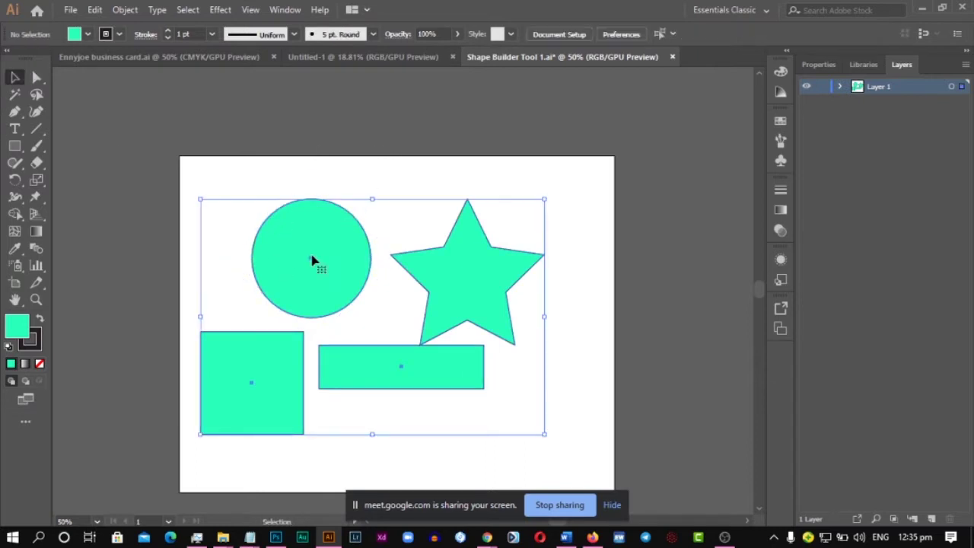
{"action": "right_click", "coordinate": [314, 258]}
{"action": "left_click", "coordinate": [411, 372]}
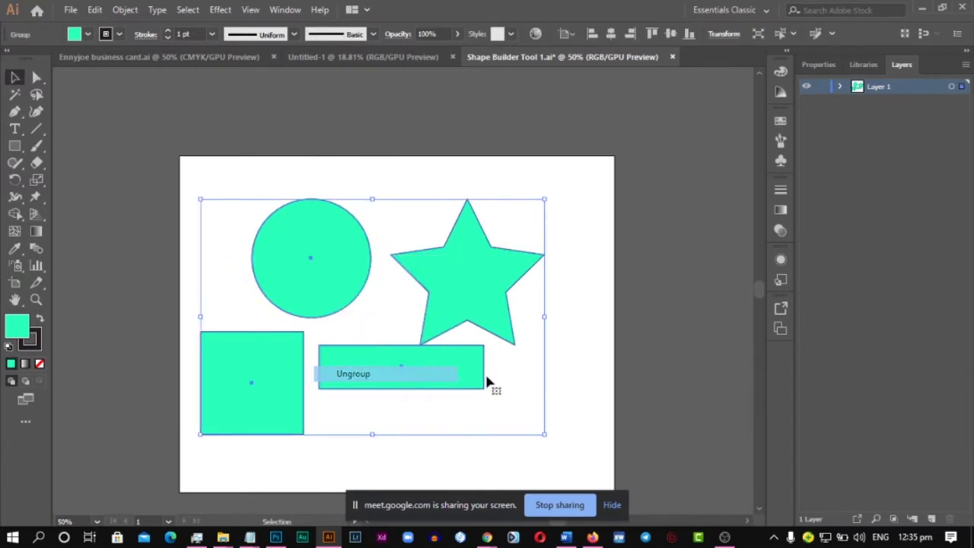
{"action": "left_click", "coordinate": [587, 314]}
{"action": "key", "text": "space"}
{"action": "left_click_drag", "start_coordinate": [526, 387], "coordinate": [436, 346]}
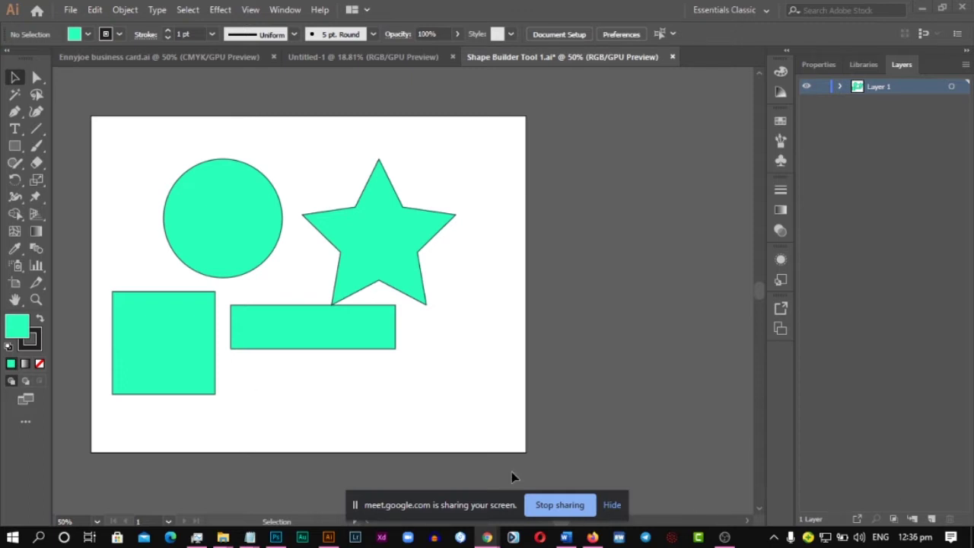
Hide the meet.google.com screen-sharing notice
{"action": "left_click", "coordinate": [306, 360]}
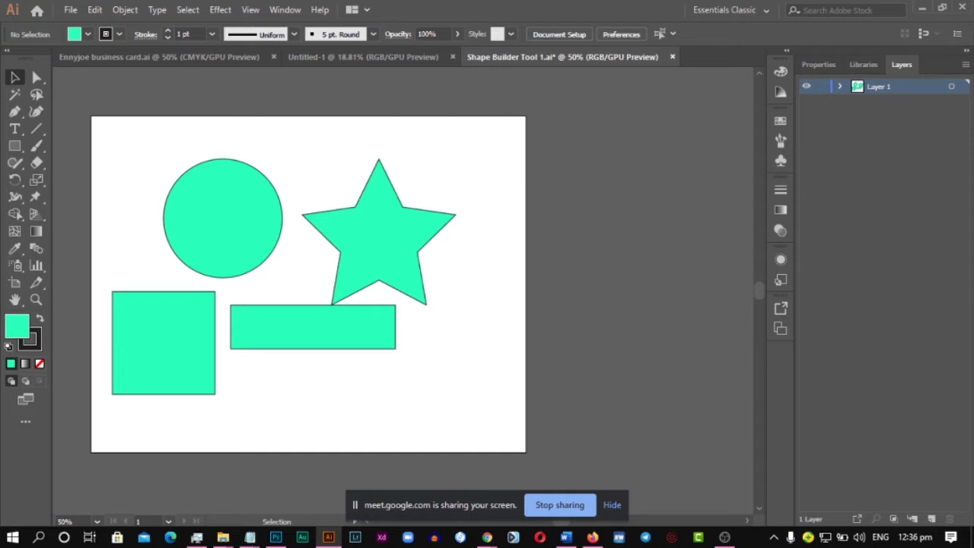
{"action": "key", "text": "alt+Tab"}
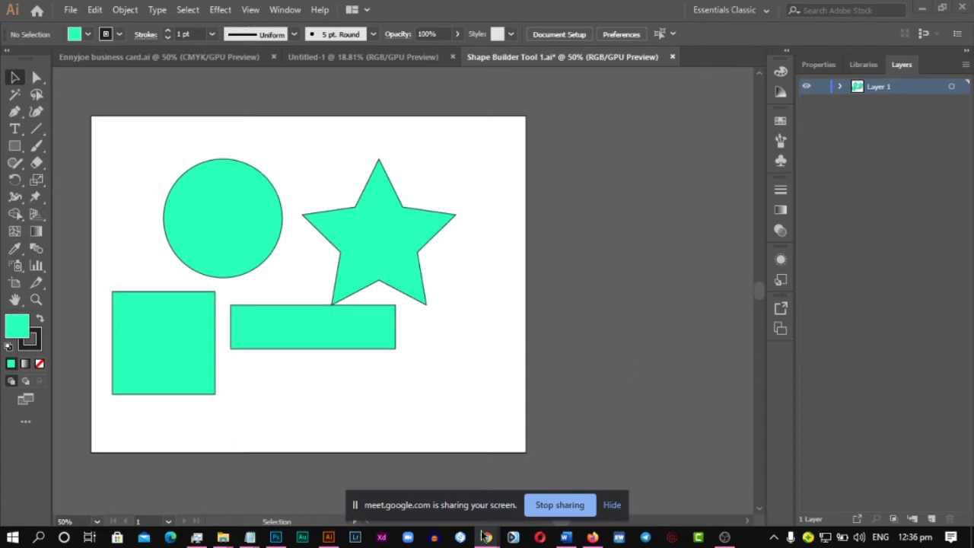
{"action": "left_click", "coordinate": [376, 355]}
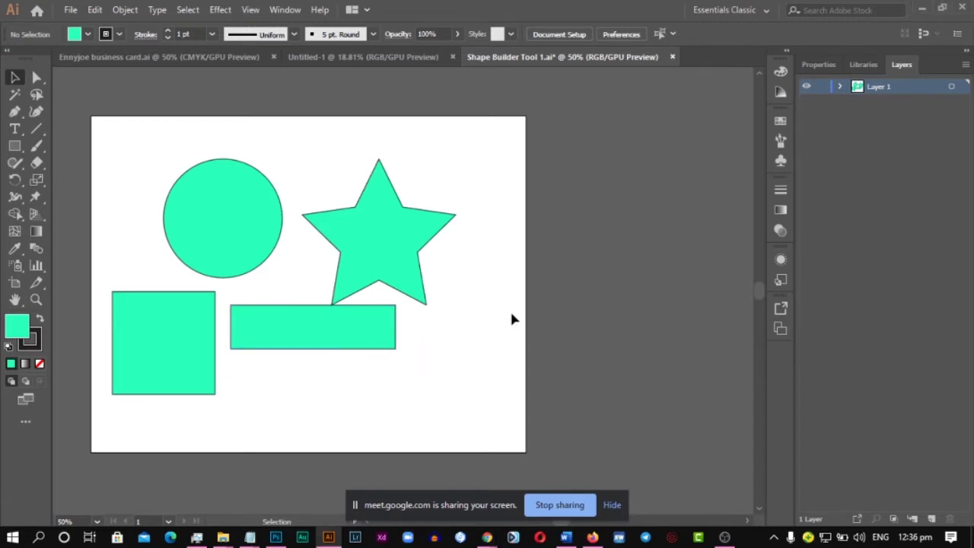
{"action": "scroll", "coordinate": [521, 286], "scroll_direction": "down", "scroll_amount": 1}
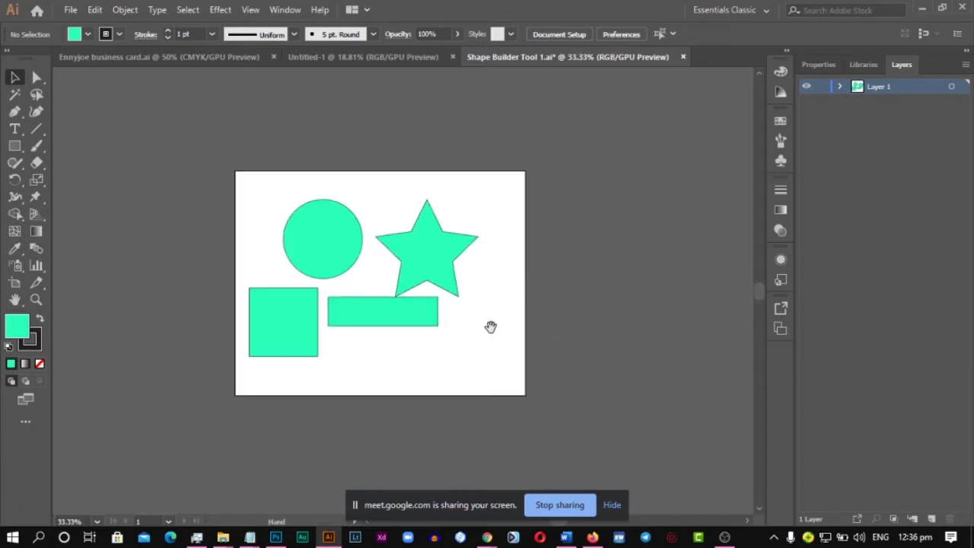
{"action": "left_click_drag", "start_coordinate": [492, 326], "coordinate": [343, 294]}
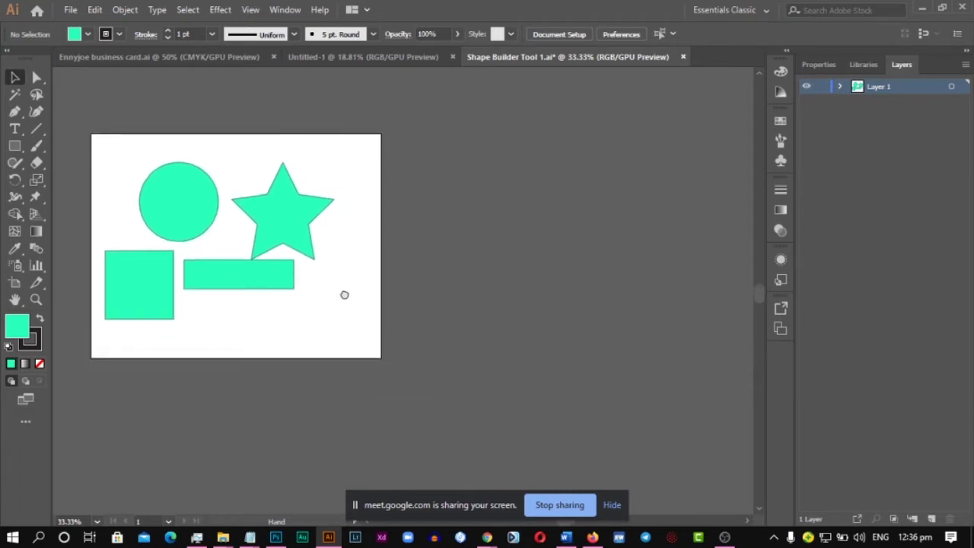
{"action": "left_click", "coordinate": [612, 505]}
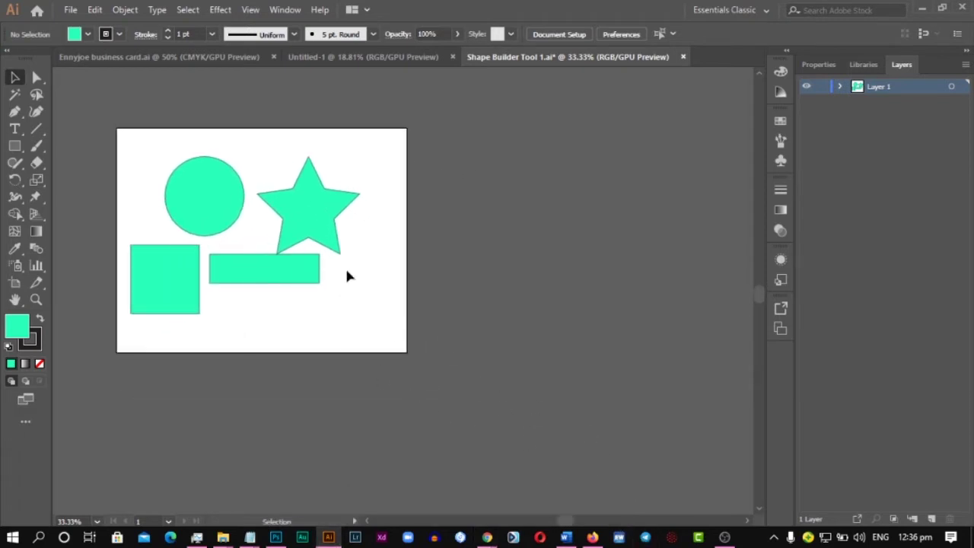
Draw a second artboard about 12.9 × 8.5 in to the right of Artboard 1 with the Artboard tool
{"action": "left_click_drag", "start_coordinate": [180, 217], "coordinate": [135, 256]}
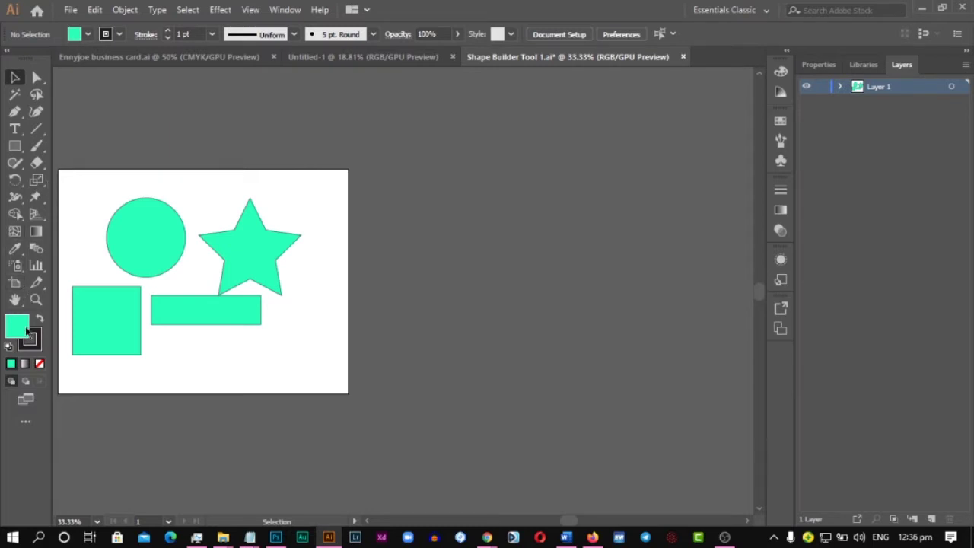
{"action": "left_click", "coordinate": [15, 281]}
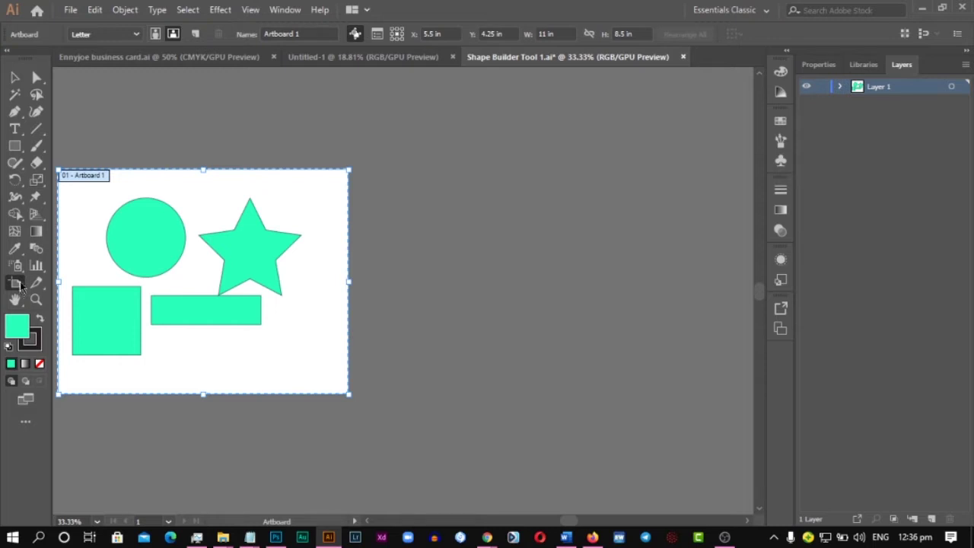
{"action": "left_click_drag", "start_coordinate": [285, 320], "coordinate": [383, 316]}
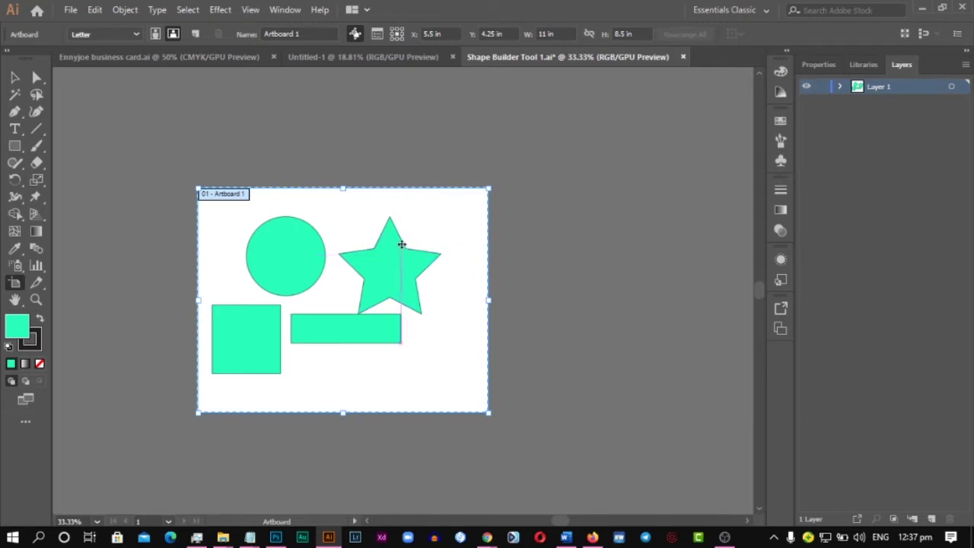
{"action": "scroll", "coordinate": [337, 219], "scroll_direction": "down", "scroll_amount": 1, "text": "alt"}
{"action": "left_click_drag", "start_coordinate": [491, 268], "coordinate": [357, 278]}
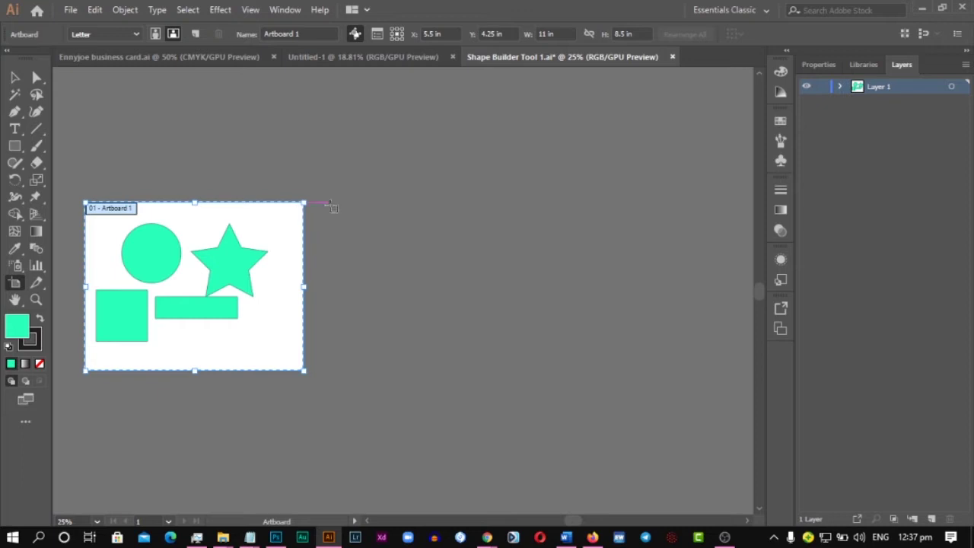
{"action": "left_click_drag", "start_coordinate": [331, 203], "coordinate": [587, 370]}
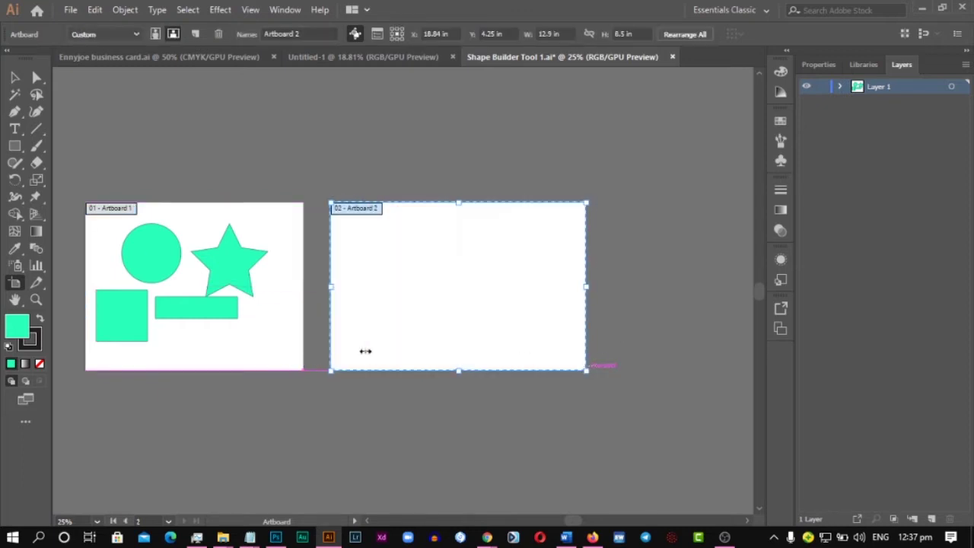
Delete the newly drawn second artboard
{"action": "scroll", "coordinate": [563, 201], "scroll_direction": "up", "scroll_amount": 1}
{"action": "scroll", "coordinate": [459, 328], "scroll_direction": "right", "scroll_amount": 2}
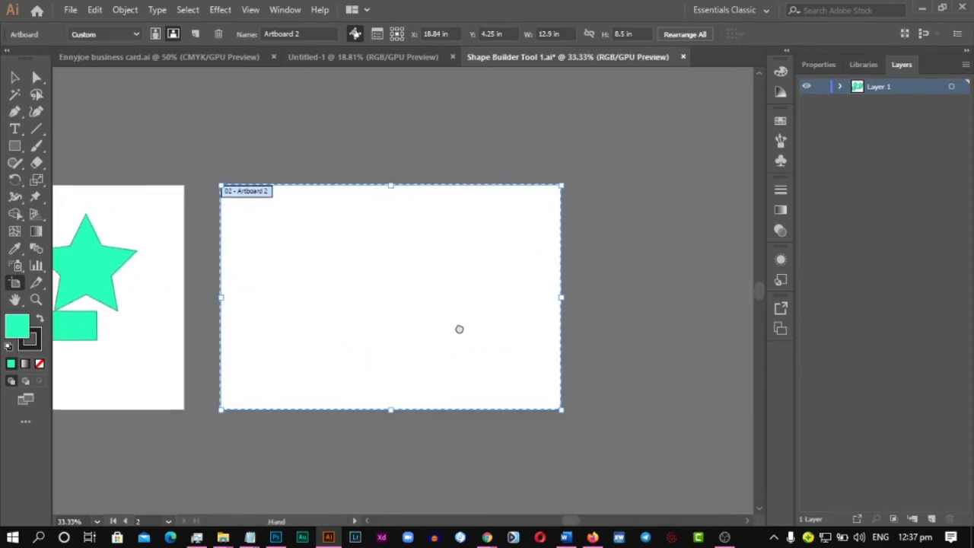
{"action": "scroll", "coordinate": [469, 309], "scroll_direction": "up", "scroll_amount": 1}
{"action": "scroll", "coordinate": [469, 311], "scroll_direction": "down", "scroll_amount": 1}
{"action": "scroll", "coordinate": [489, 298], "scroll_direction": "down", "scroll_amount": 1}
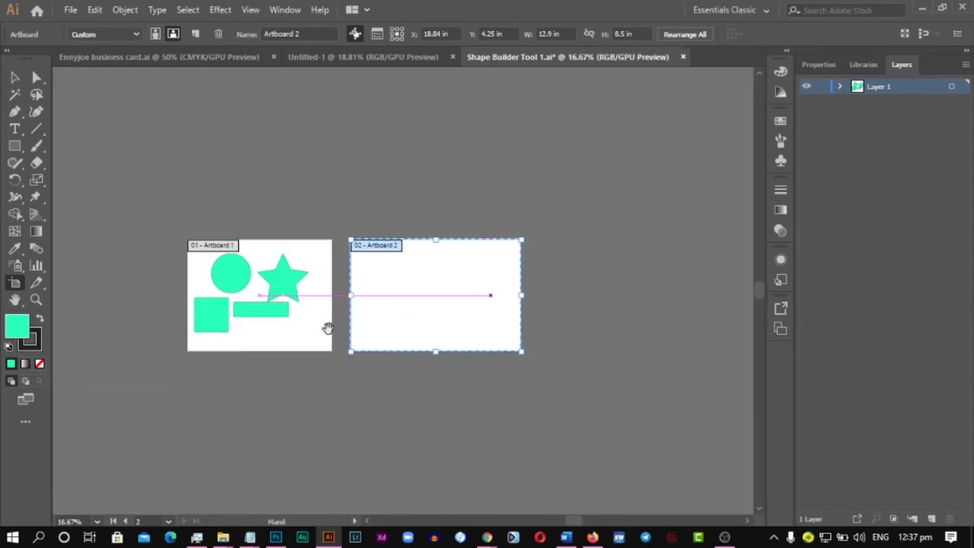
{"action": "scroll", "coordinate": [326, 326], "scroll_direction": "left", "scroll_amount": 2}
{"action": "scroll", "coordinate": [470, 317], "scroll_direction": "up", "scroll_amount": 1}
{"action": "left_click_drag", "start_coordinate": [577, 251], "coordinate": [391, 304]}
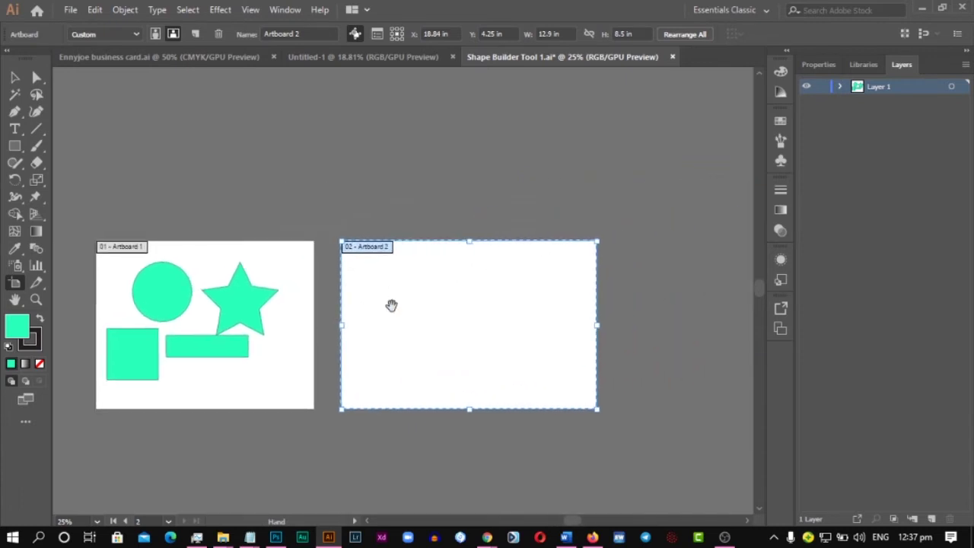
{"action": "key", "text": "Delete"}
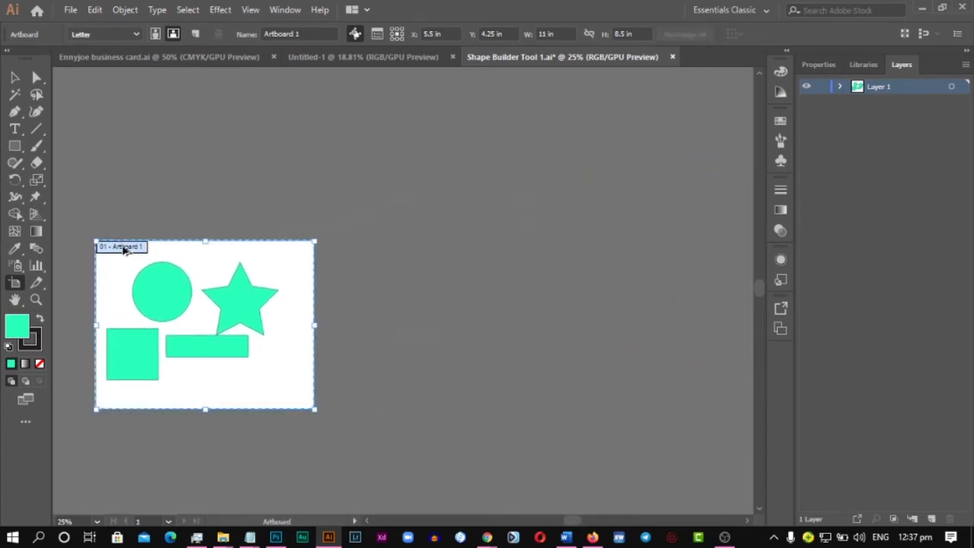
Duplicate Artboard 1 with its artwork to its right, and delete the four shapes on the copy
{"action": "left_click_drag", "start_coordinate": [124, 249], "coordinate": [363, 260]}
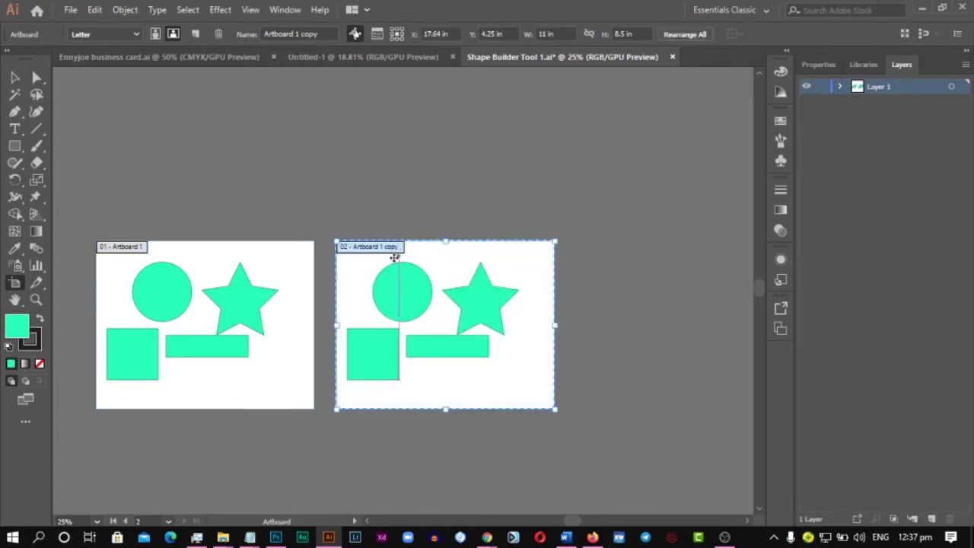
{"action": "key", "text": "v"}
{"action": "left_click_drag", "start_coordinate": [264, 291], "coordinate": [318, 244]}
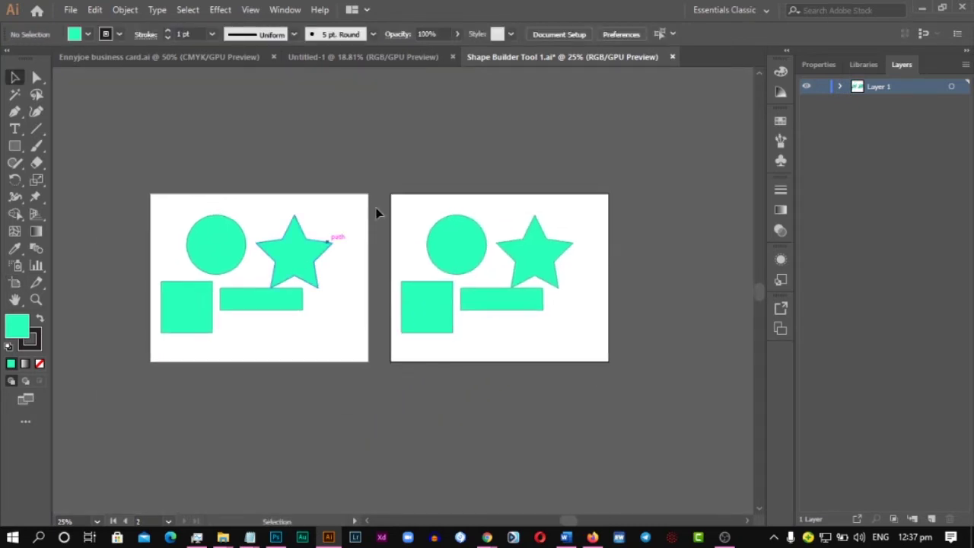
{"action": "left_click_drag", "start_coordinate": [423, 180], "coordinate": [630, 360]}
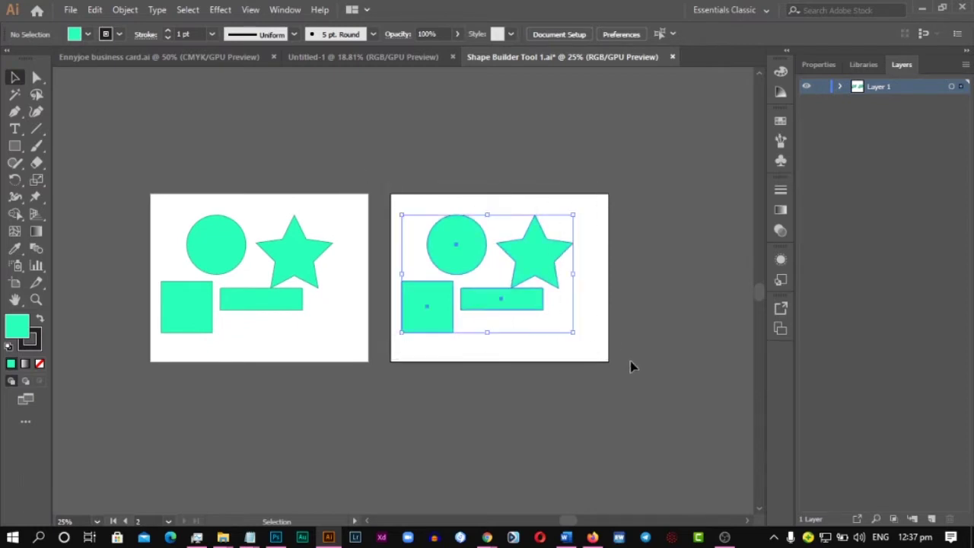
{"action": "key", "text": "Delete"}
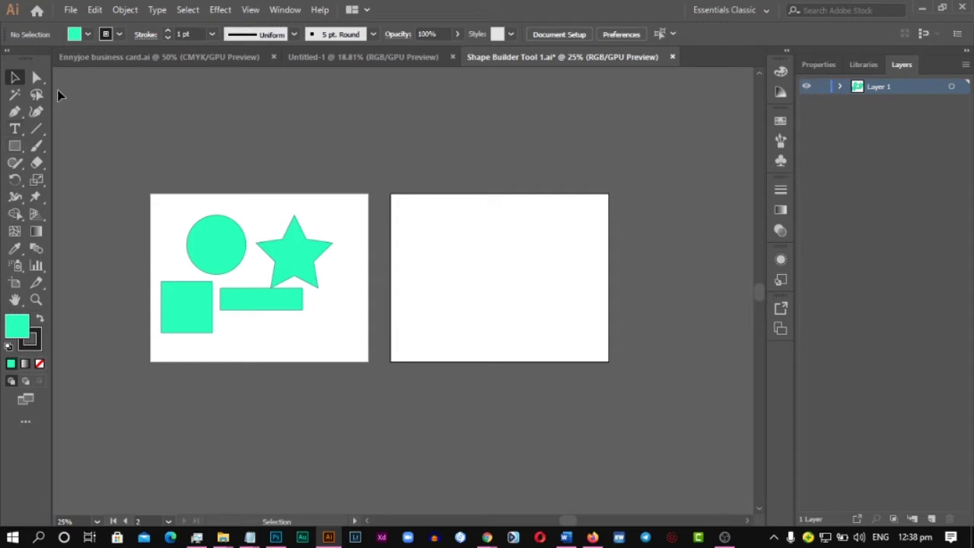
Draw a circle in the upper-left area of the empty second artboard with the Ellipse tool
{"action": "left_click", "coordinate": [39, 131]}
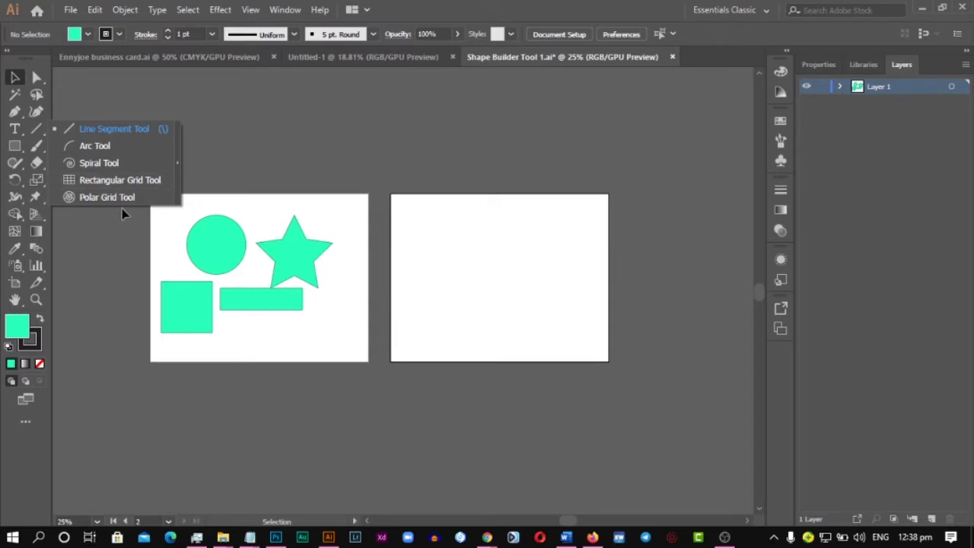
{"action": "left_click", "coordinate": [16, 149]}
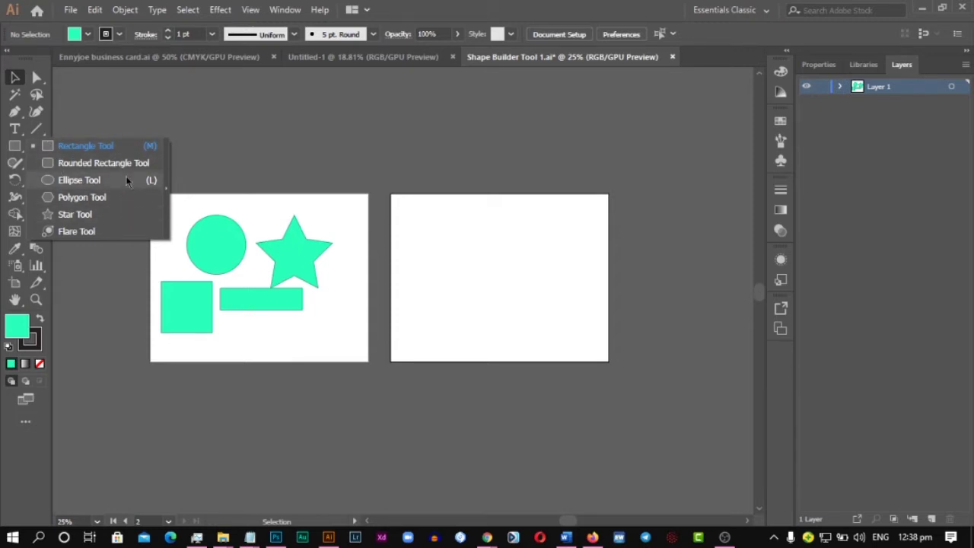
{"action": "left_click", "coordinate": [80, 180]}
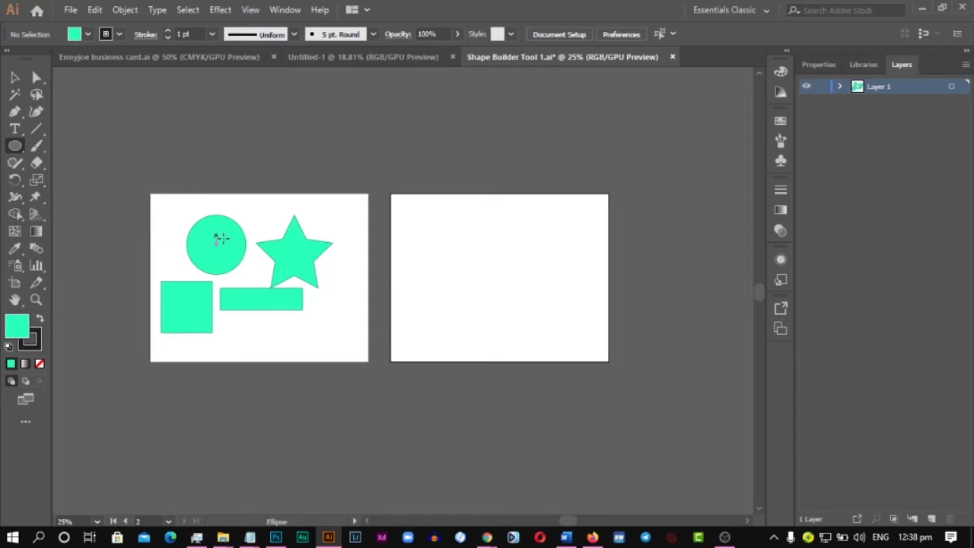
{"action": "scroll", "coordinate": [583, 254], "scroll_direction": "up", "scroll_amount": 4}
{"action": "scroll", "coordinate": [583, 254], "scroll_direction": "down", "scroll_amount": 2}
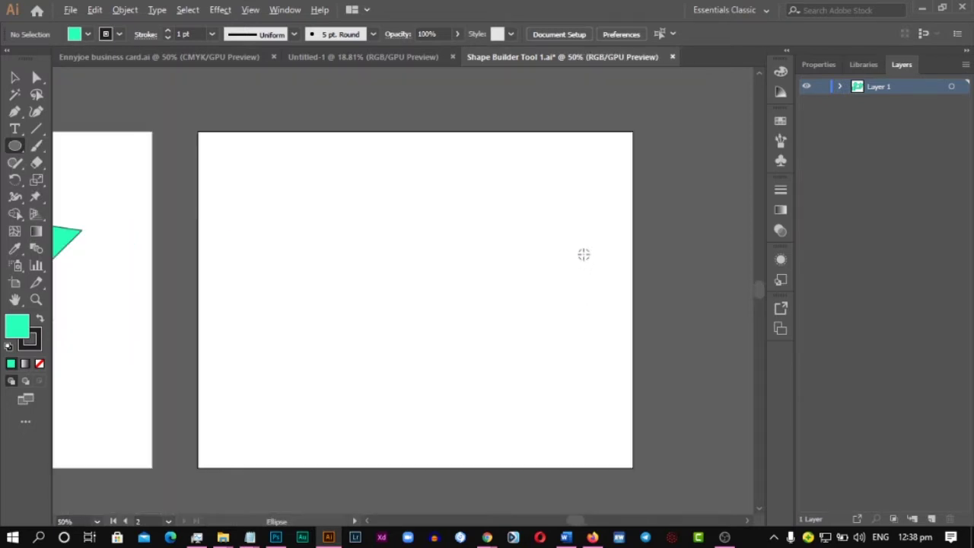
{"action": "left_click_drag", "start_coordinate": [294, 346], "coordinate": [281, 337]}
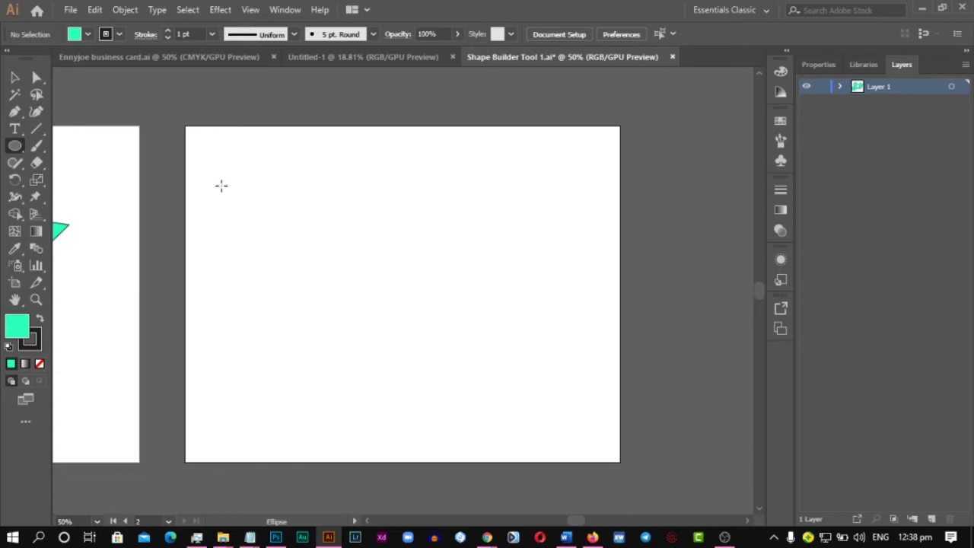
{"action": "left_click_drag", "start_coordinate": [222, 180], "coordinate": [460, 419]}
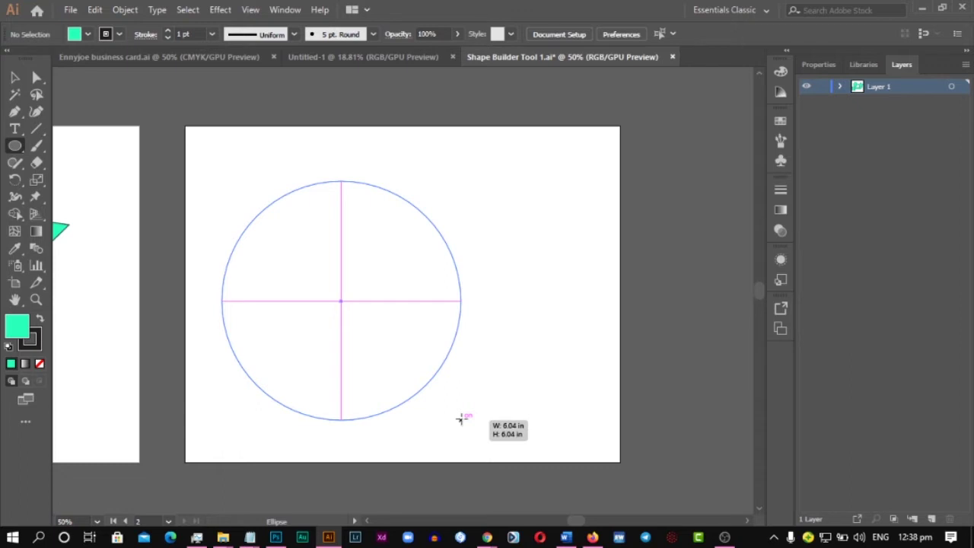
{"action": "mouse_move", "coordinate": [460, 419]}
{"action": "left_mouse_down"}
{"action": "mouse_move", "coordinate": [468, 414]}
{"action": "mouse_move", "coordinate": [455, 415]}
{"action": "mouse_move", "coordinate": [457, 401]}
{"action": "mouse_move", "coordinate": [461, 418]}
{"action": "left_mouse_up"}
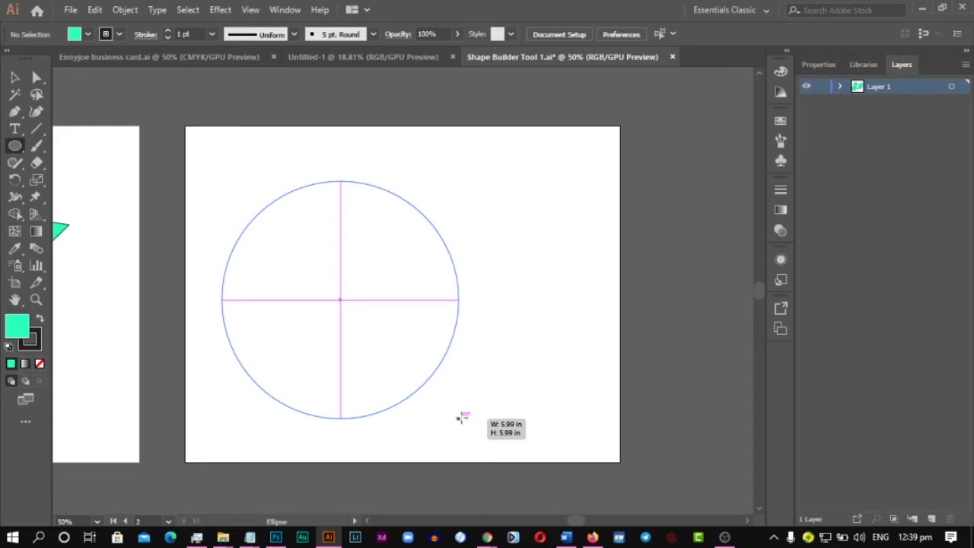
{"action": "left_click_drag", "start_coordinate": [461, 418], "coordinate": [327, 293]}
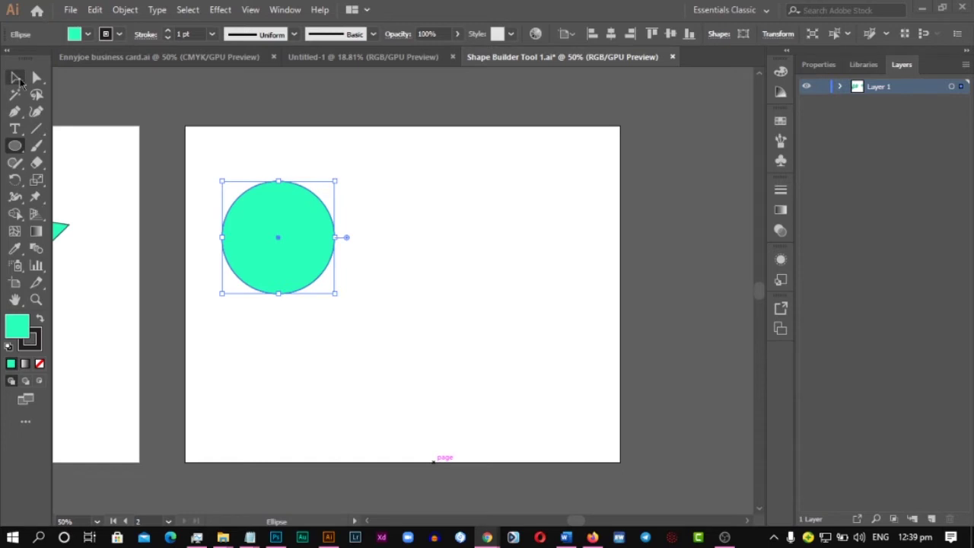
Draw a square to the right of the circle on the second artboard with the Rectangle tool
{"action": "left_click", "coordinate": [15, 146]}
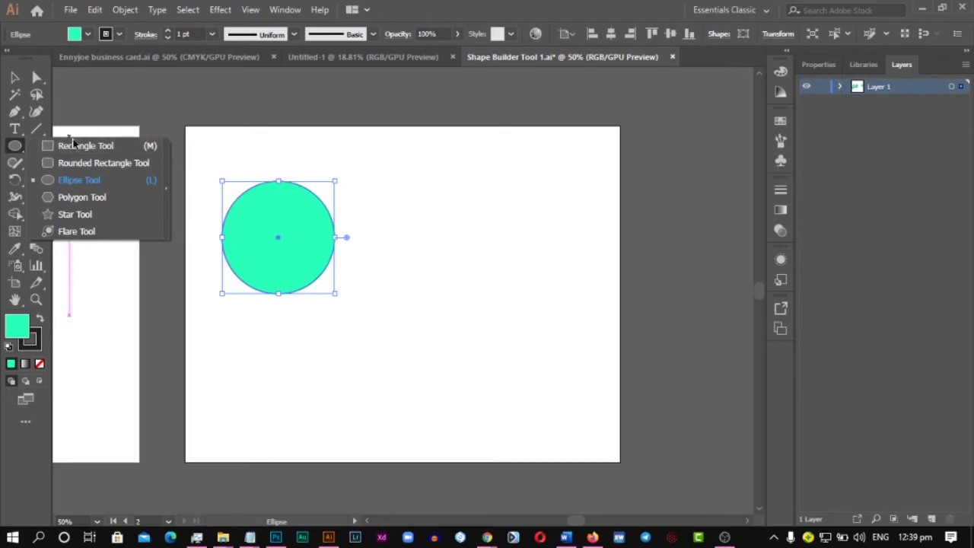
{"action": "left_click", "coordinate": [75, 142]}
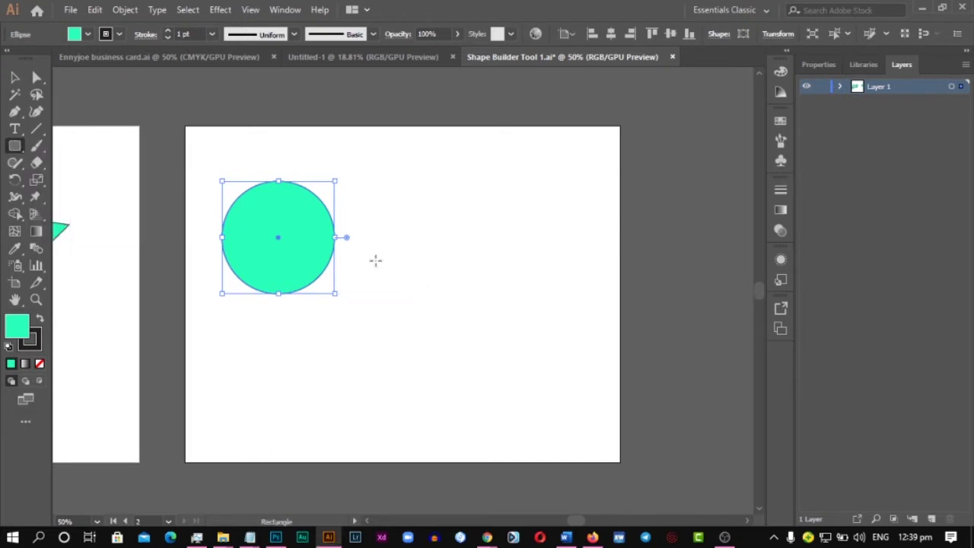
{"action": "left_click_drag", "start_coordinate": [363, 201], "coordinate": [400, 305]}
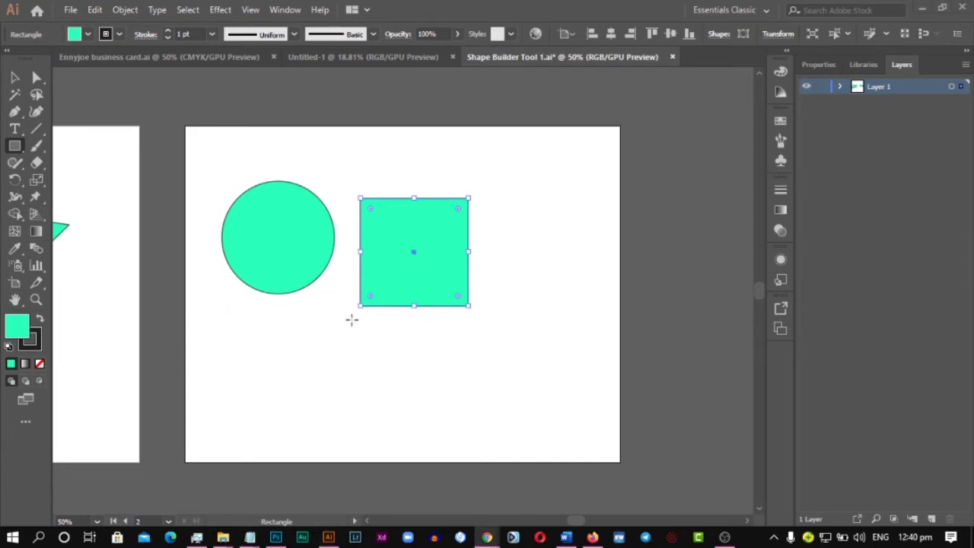
Draw a larger square about 3.4 in wide below the circle, and deselect it with the Selection tool
{"action": "left_click_drag", "start_coordinate": [215, 318], "coordinate": [348, 417]}
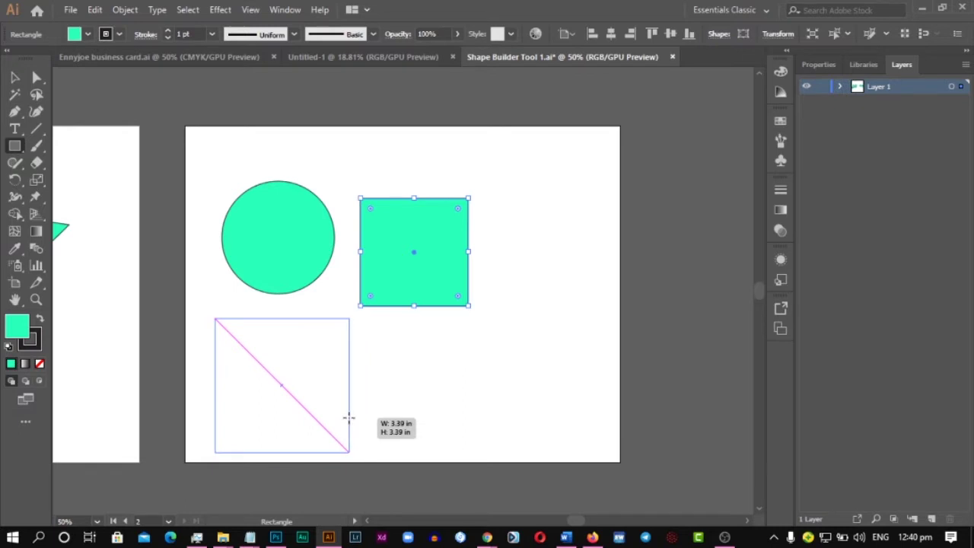
{"action": "left_click_drag", "start_coordinate": [349, 417], "coordinate": [348, 417]}
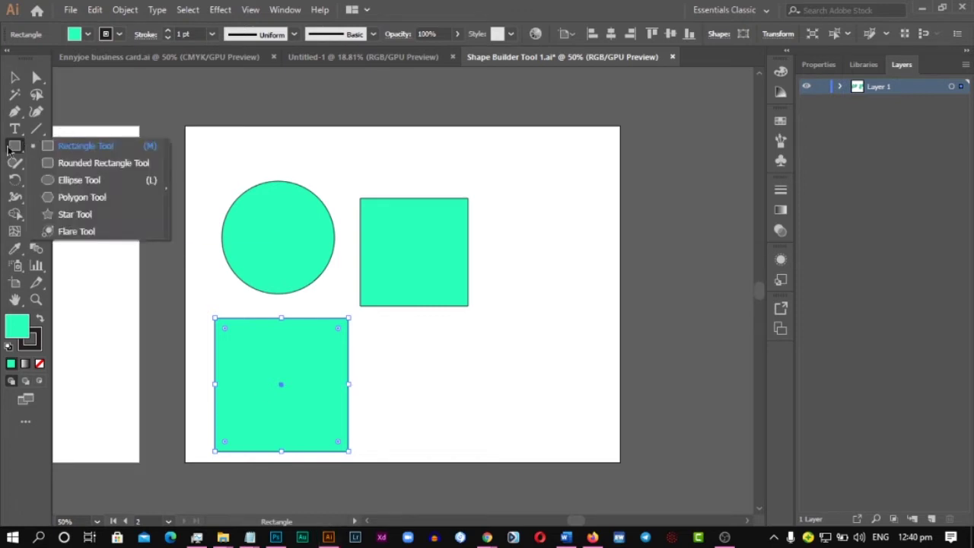
{"action": "left_click", "coordinate": [6, 150]}
{"action": "left_click", "coordinate": [14, 77]}
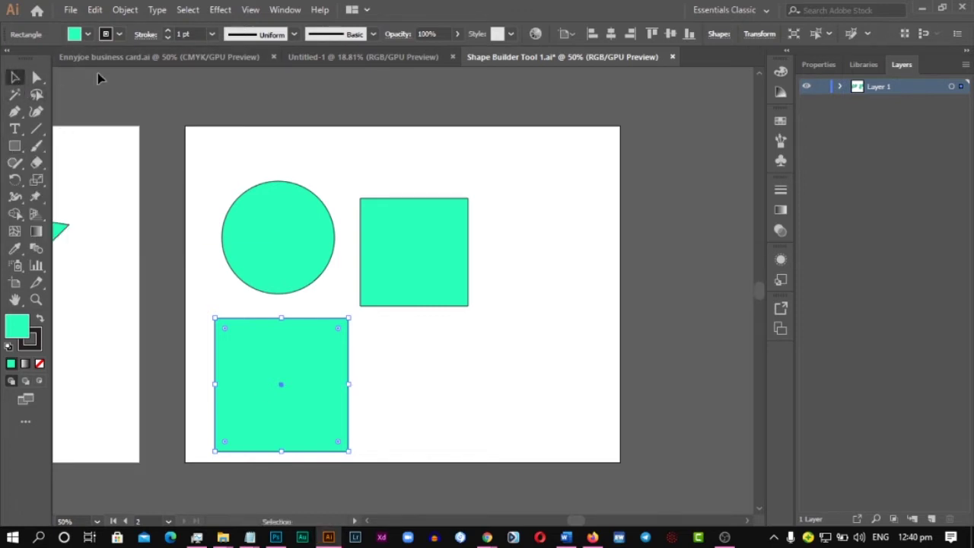
{"action": "left_click", "coordinate": [385, 141]}
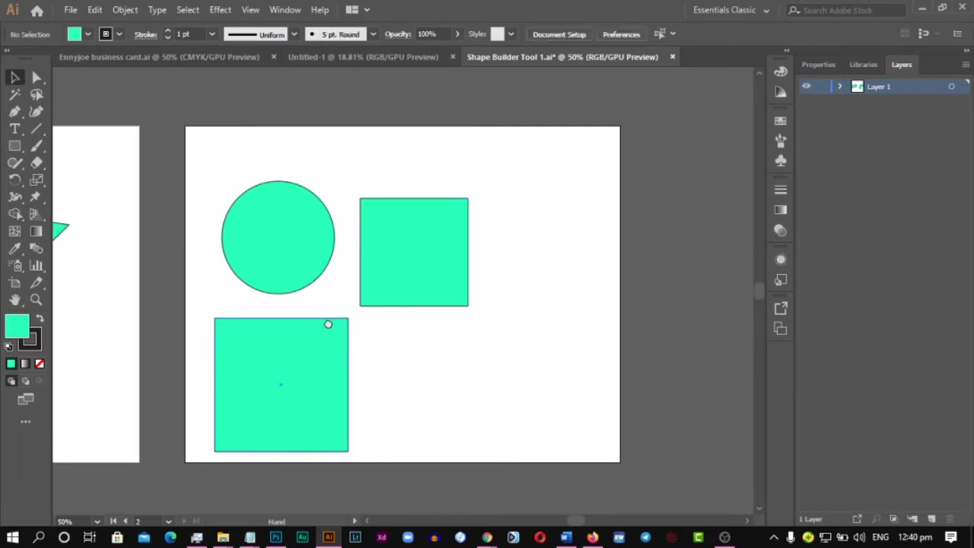
Expand Layer 1 to examine its objects, and select the square beside the circle to identify its entry
{"action": "left_click_drag", "start_coordinate": [327, 322], "coordinate": [291, 322]}
{"action": "left_click", "coordinate": [359, 229]}
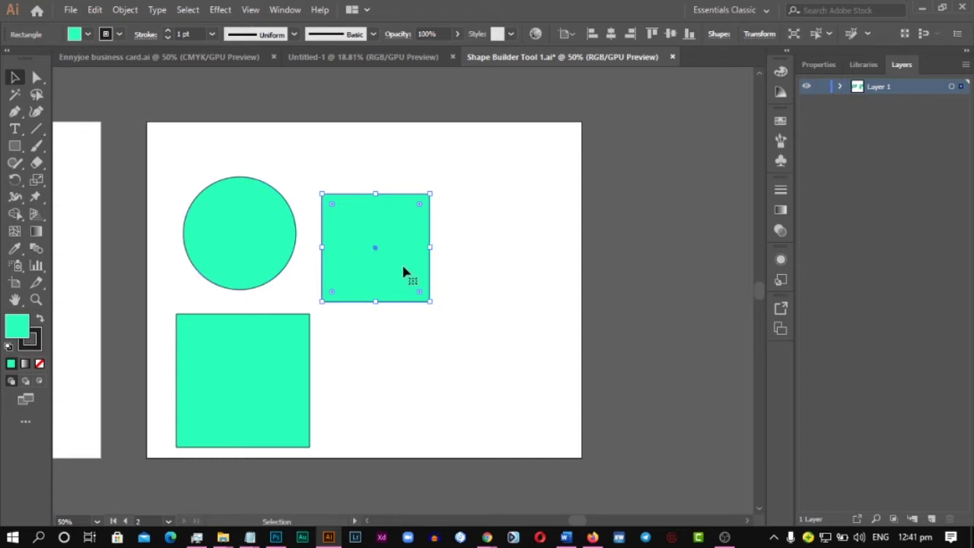
{"action": "left_click", "coordinate": [840, 89]}
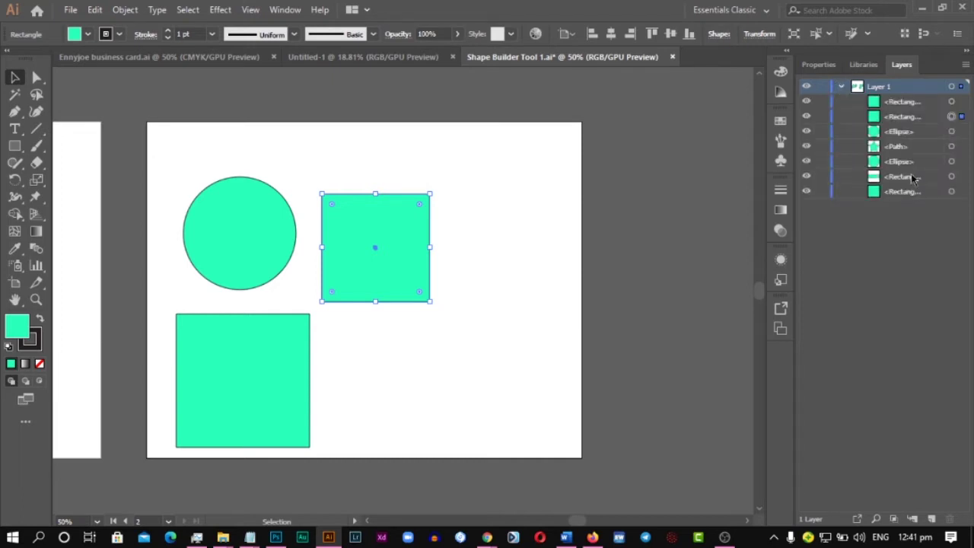
{"action": "left_click", "coordinate": [880, 163]}
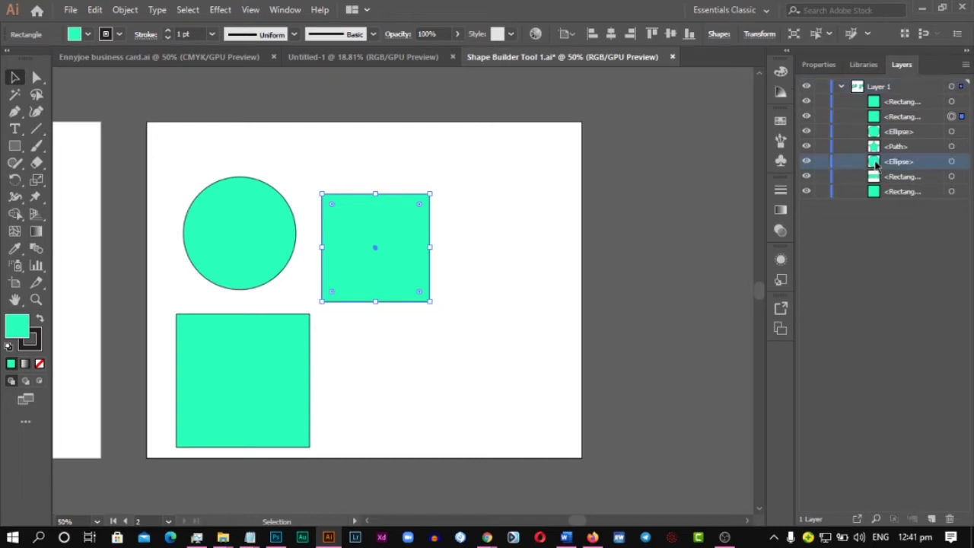
{"action": "left_click", "coordinate": [510, 276]}
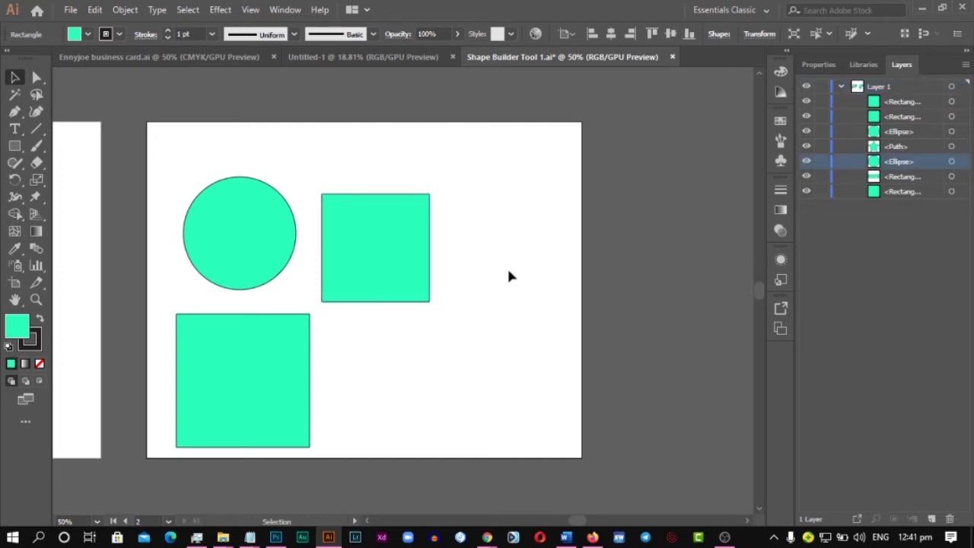
{"action": "left_click", "coordinate": [841, 87]}
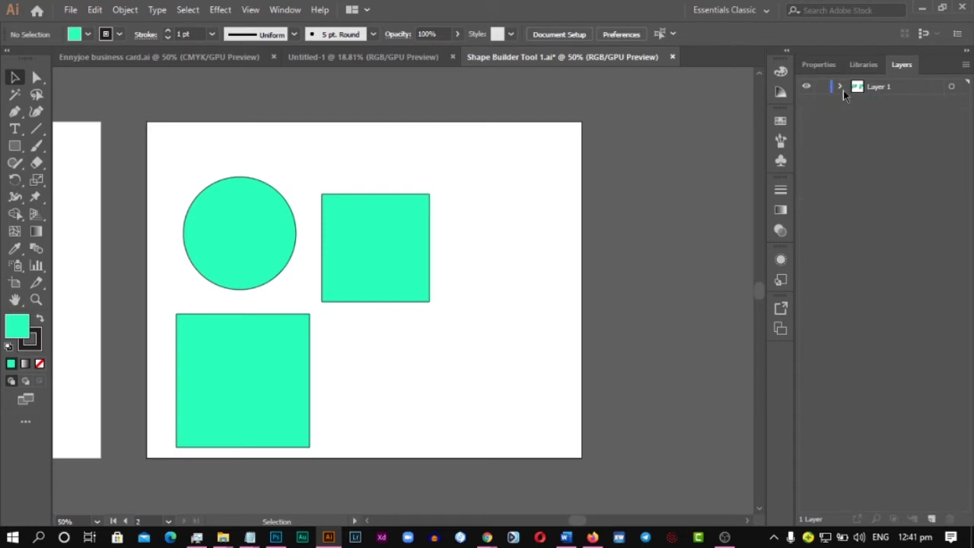
{"action": "left_click", "coordinate": [841, 86]}
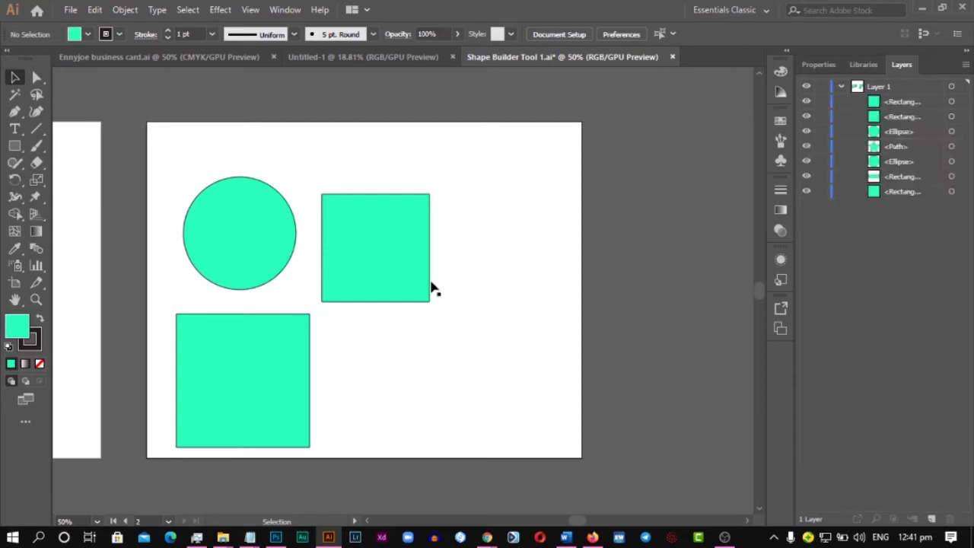
{"action": "left_click", "coordinate": [408, 275]}
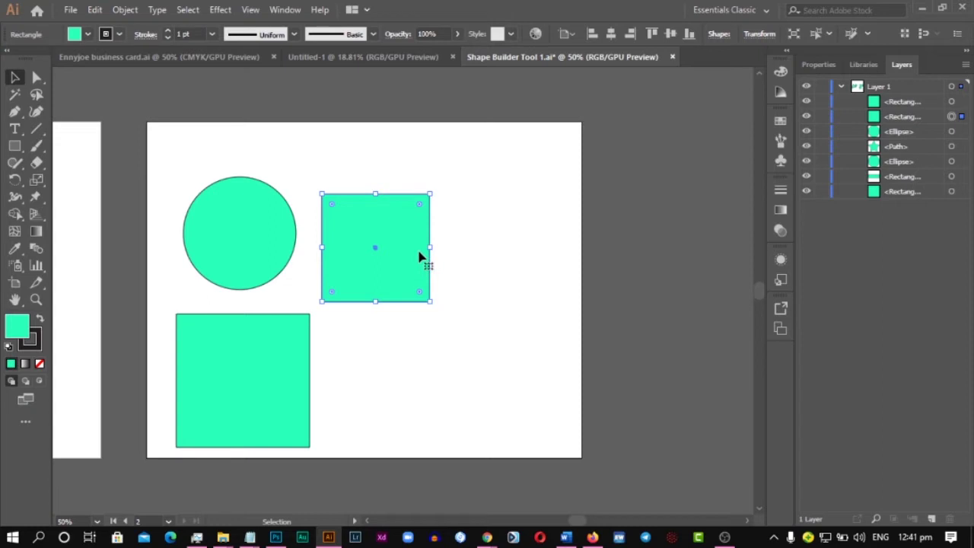
Select the circle and the square beside it in turn to identify each one's entry in Layer 1
{"action": "left_click", "coordinate": [238, 230]}
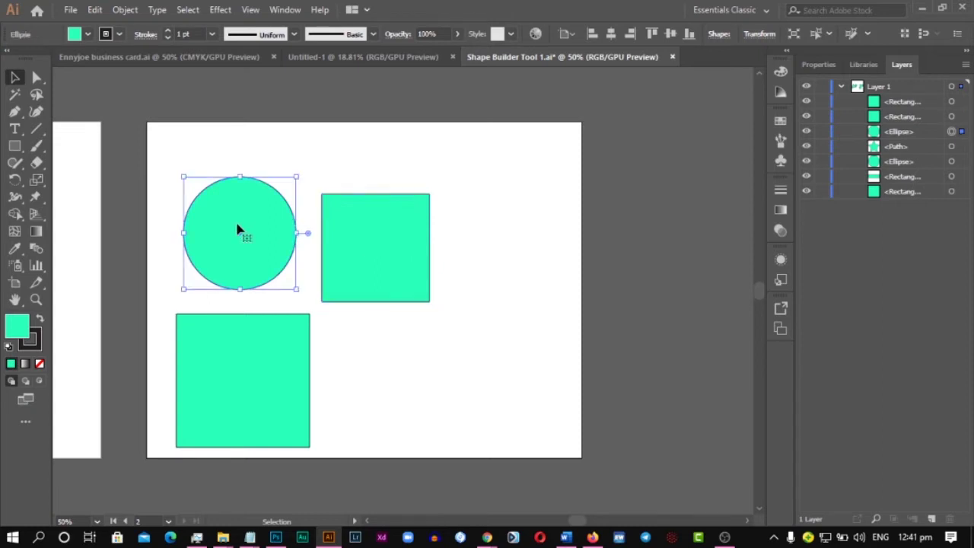
{"action": "left_click", "coordinate": [396, 249]}
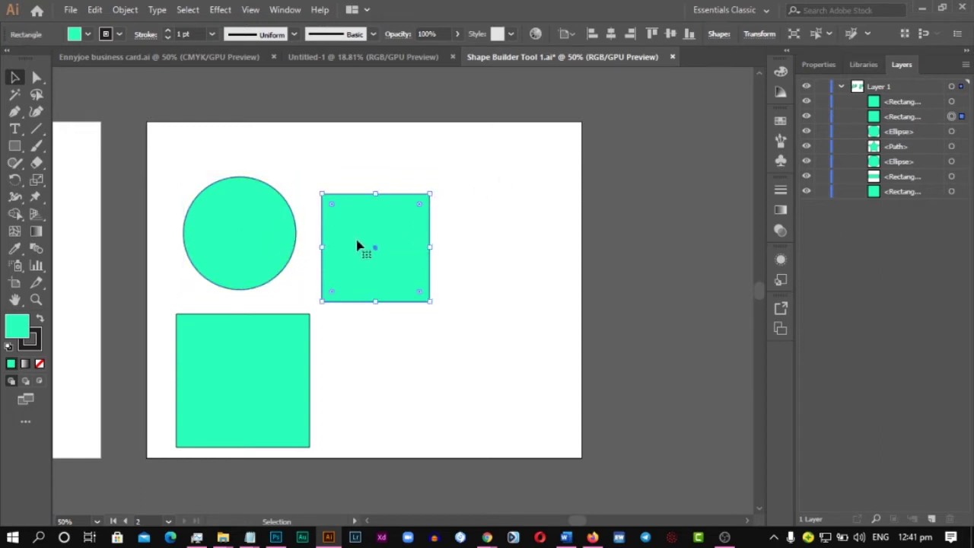
{"action": "left_click", "coordinate": [235, 237]}
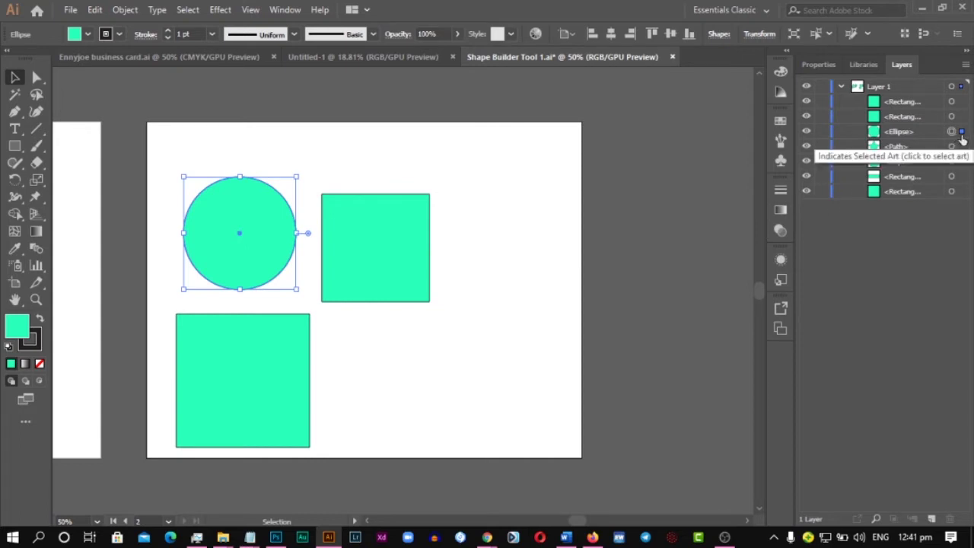
Select the square beside the circle, move its entry below the circle's ellipse in Layer 1, and deselect it
{"action": "left_click", "coordinate": [425, 254]}
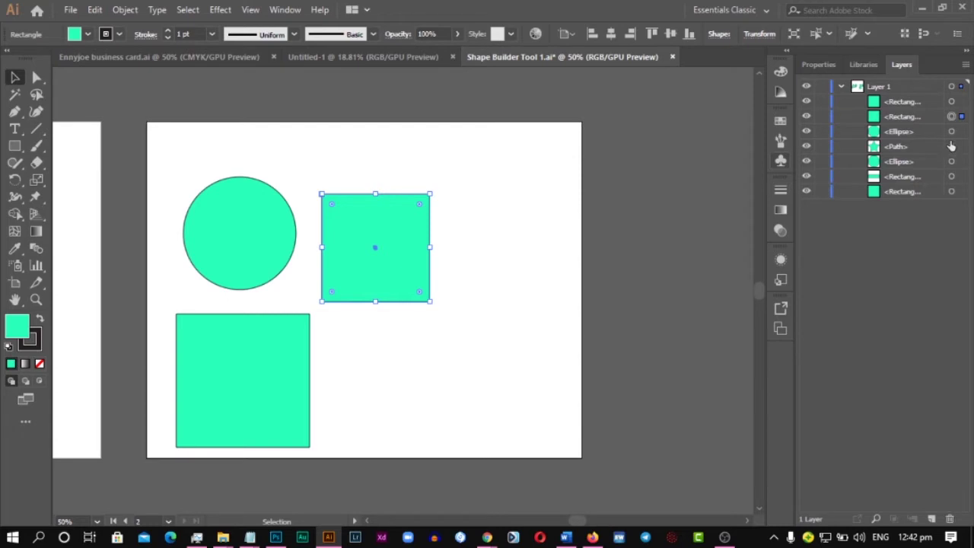
{"action": "left_click_drag", "start_coordinate": [889, 116], "coordinate": [893, 141]}
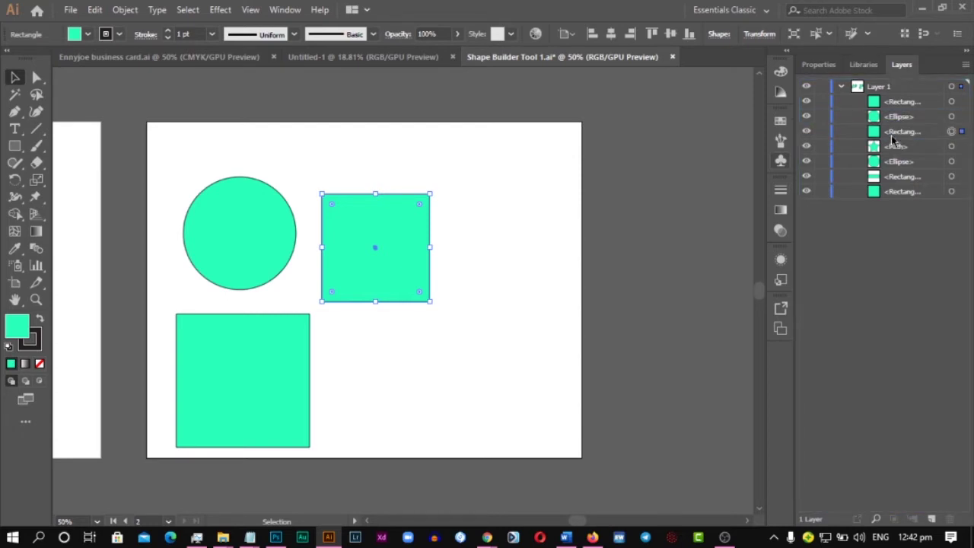
{"action": "left_click", "coordinate": [467, 243]}
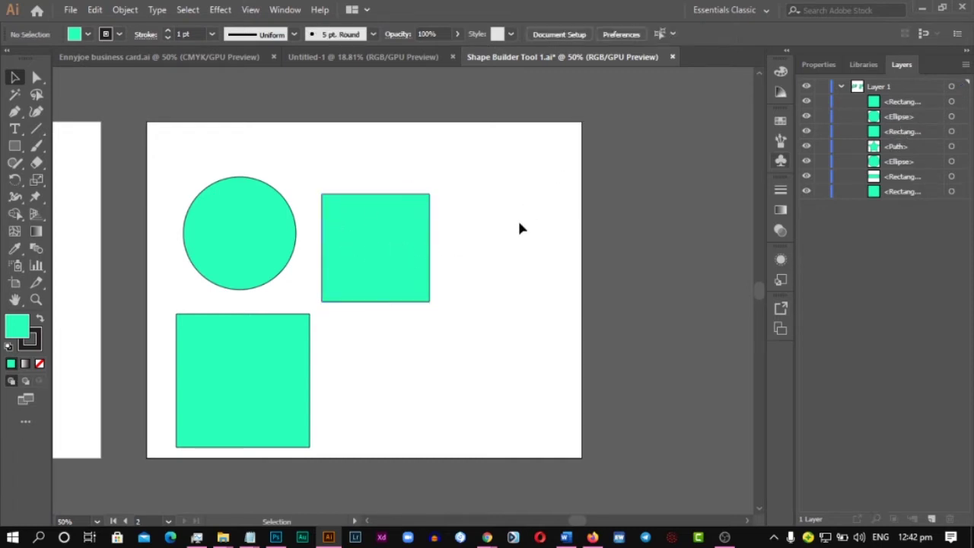
Rename the topmost rectangle entry in Layer 1 with a person's first name
{"action": "left_click_drag", "start_coordinate": [453, 252], "coordinate": [513, 243]}
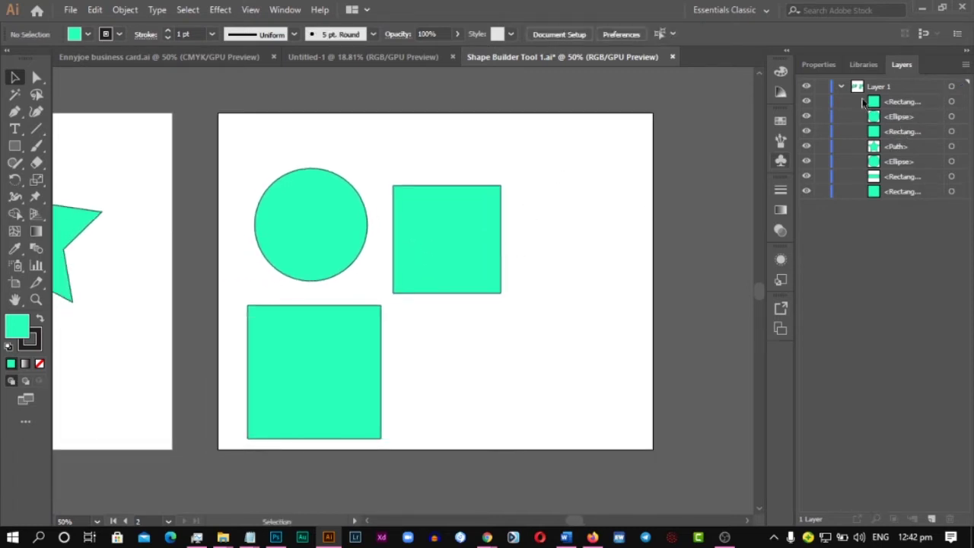
{"action": "double_click", "coordinate": [874, 102]}
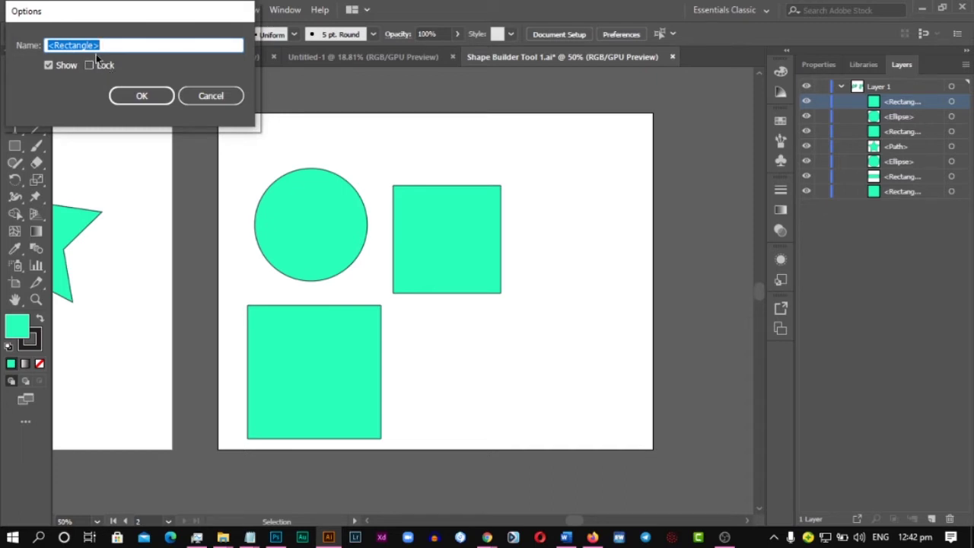
{"action": "type", "text": "Timothy"}
{"action": "key", "text": "Return"}
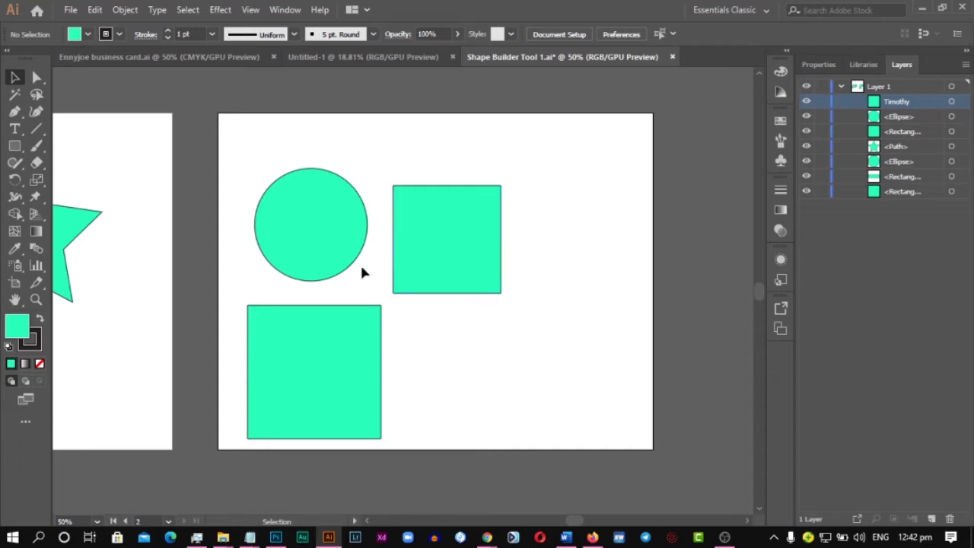
Remove the stroke from the square beside the circle, and deselect it
{"action": "key", "text": "space"}
{"action": "mouse_move", "coordinate": [249, 290]}
{"action": "left_mouse_down"}
{"action": "mouse_move", "coordinate": [348, 287]}
{"action": "mouse_move", "coordinate": [246, 295]}
{"action": "left_mouse_up"}
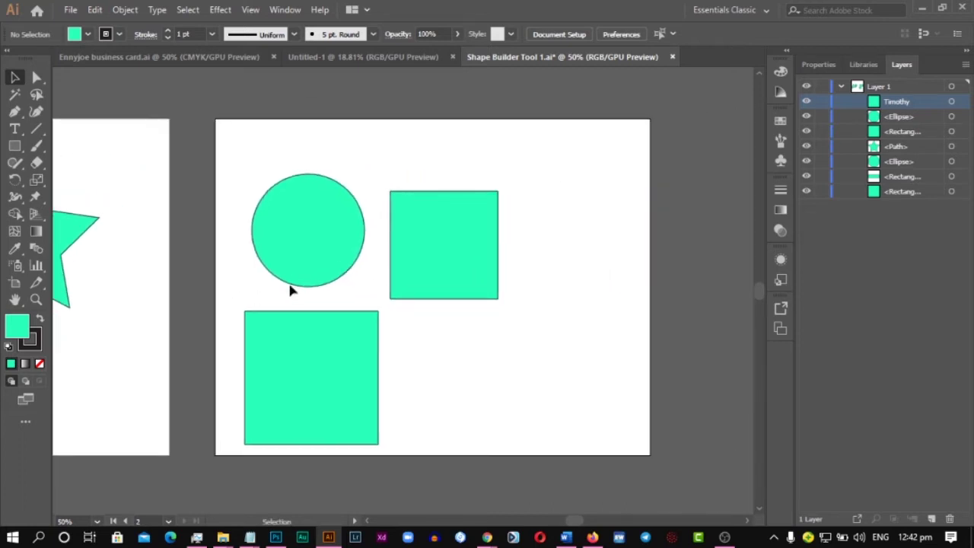
{"action": "left_click", "coordinate": [477, 256]}
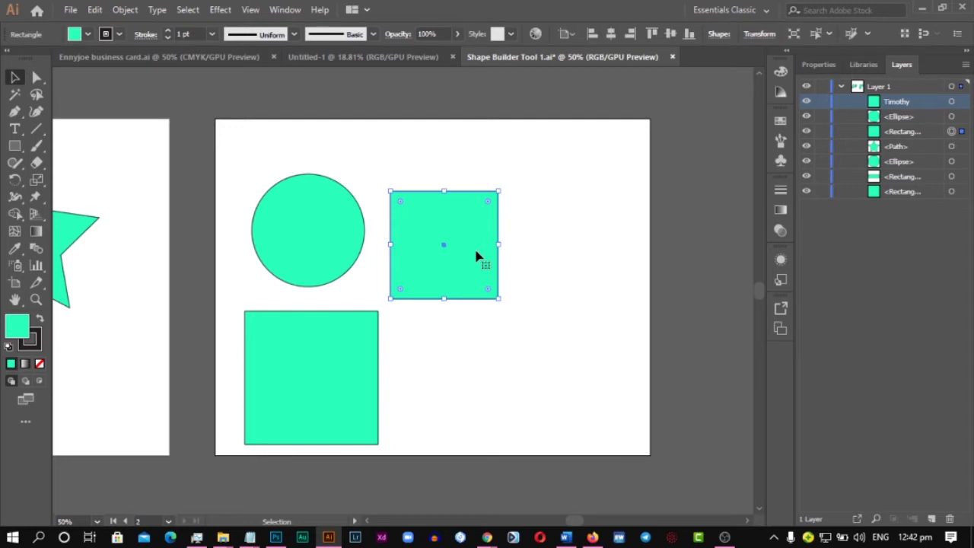
{"action": "left_click", "coordinate": [37, 337]}
{"action": "left_click", "coordinate": [35, 344]}
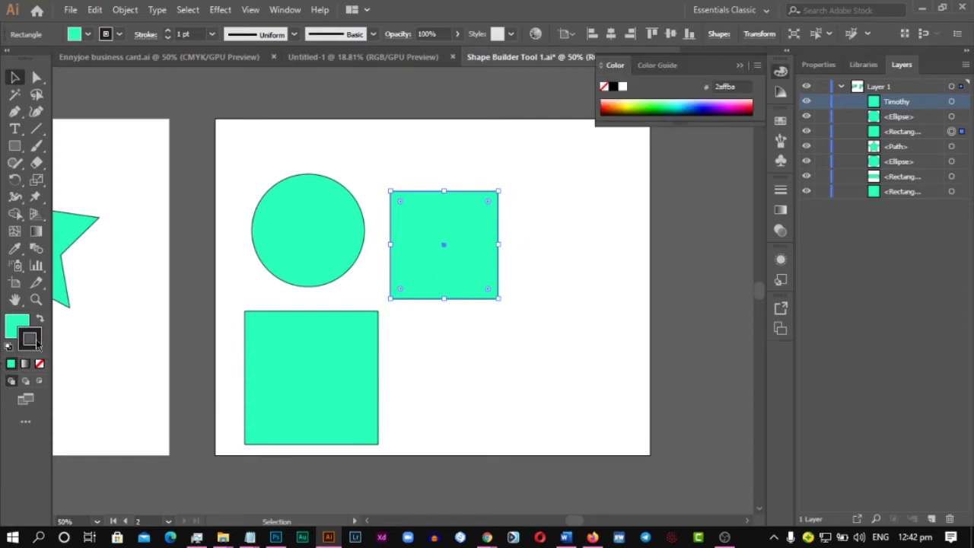
{"action": "left_click", "coordinate": [744, 65]}
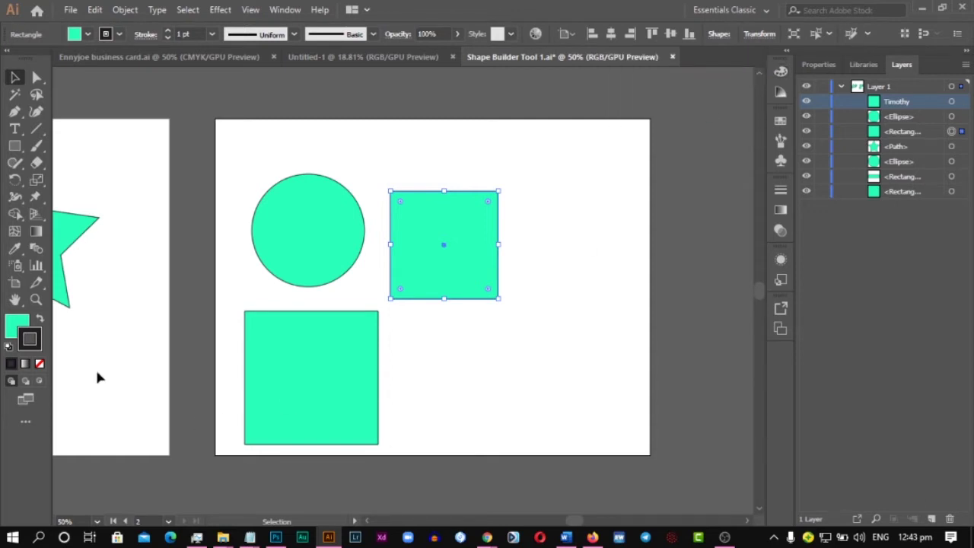
{"action": "left_click", "coordinate": [13, 328]}
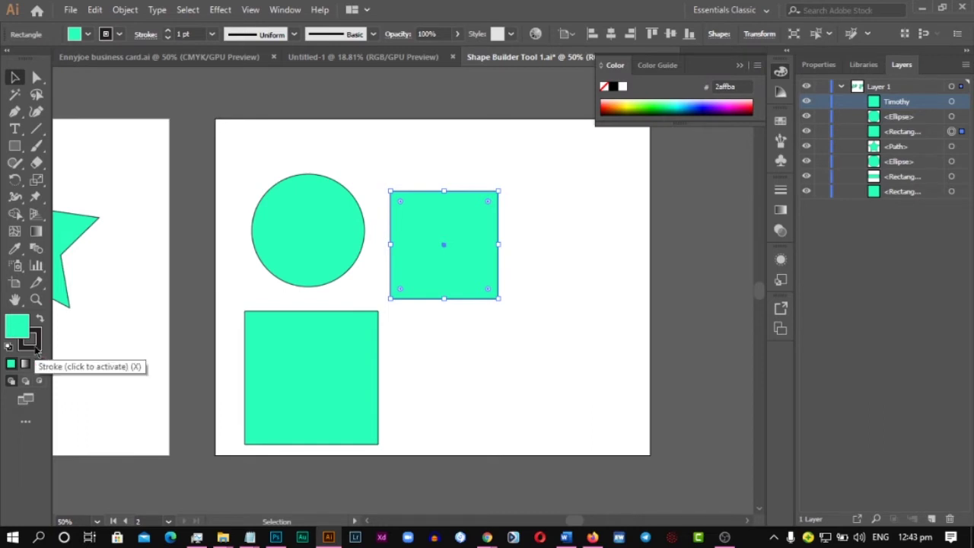
{"action": "left_click", "coordinate": [36, 344]}
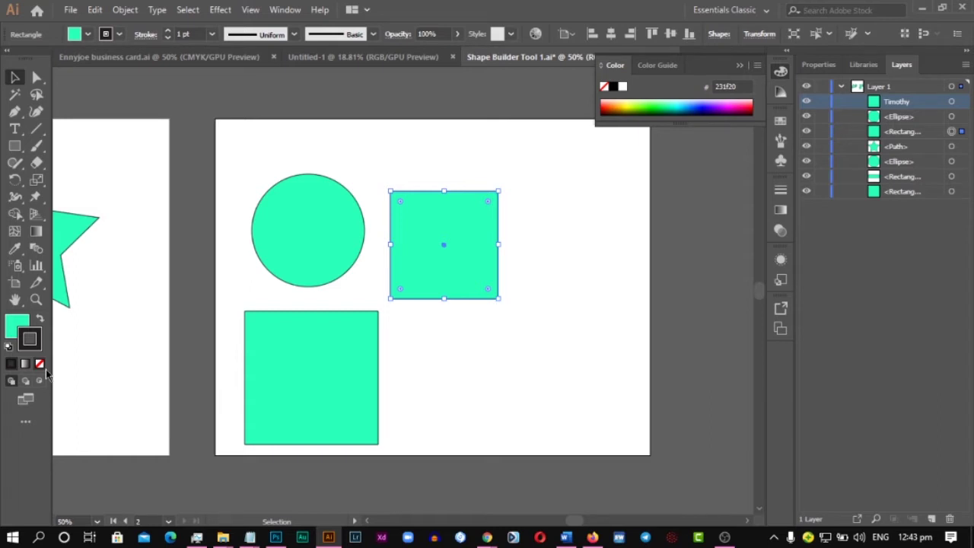
{"action": "left_click", "coordinate": [42, 366]}
{"action": "left_click", "coordinate": [597, 297]}
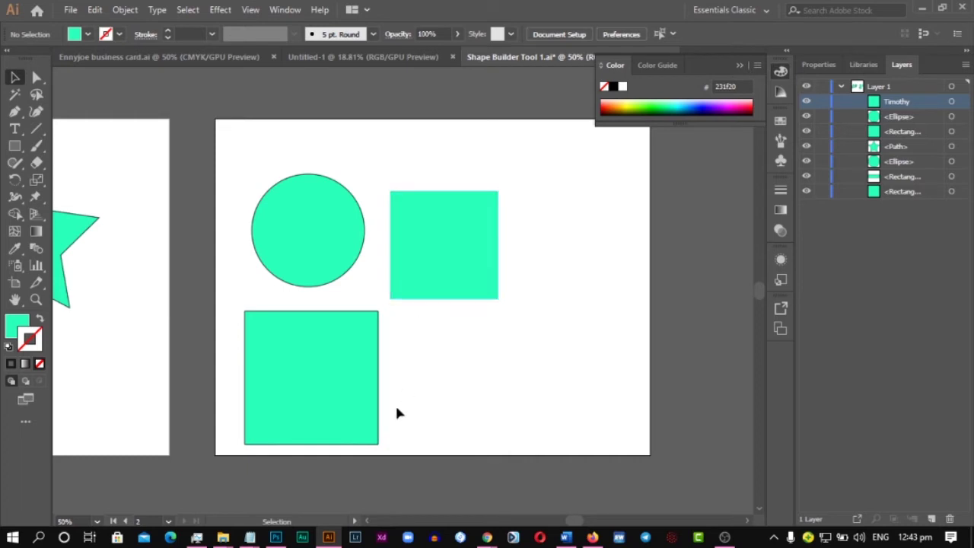
Set the fill colour to yellow #fff200 with no object selected
{"action": "left_click", "coordinate": [14, 325]}
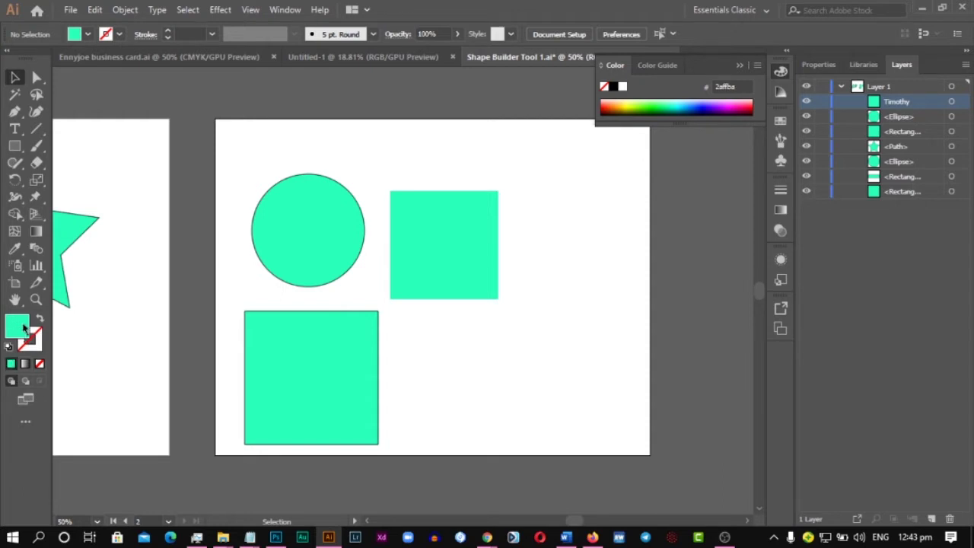
{"action": "double_click", "coordinate": [21, 335]}
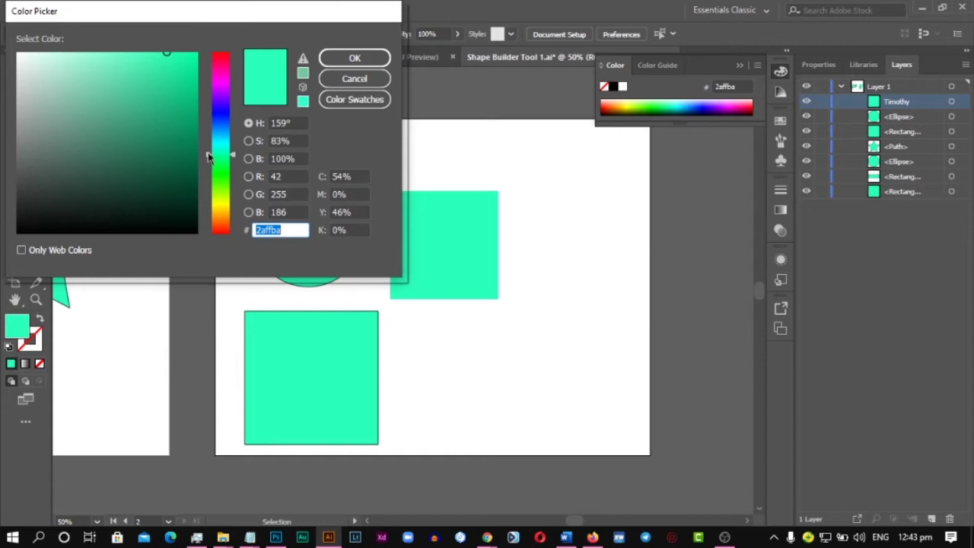
{"action": "left_click", "coordinate": [215, 209]}
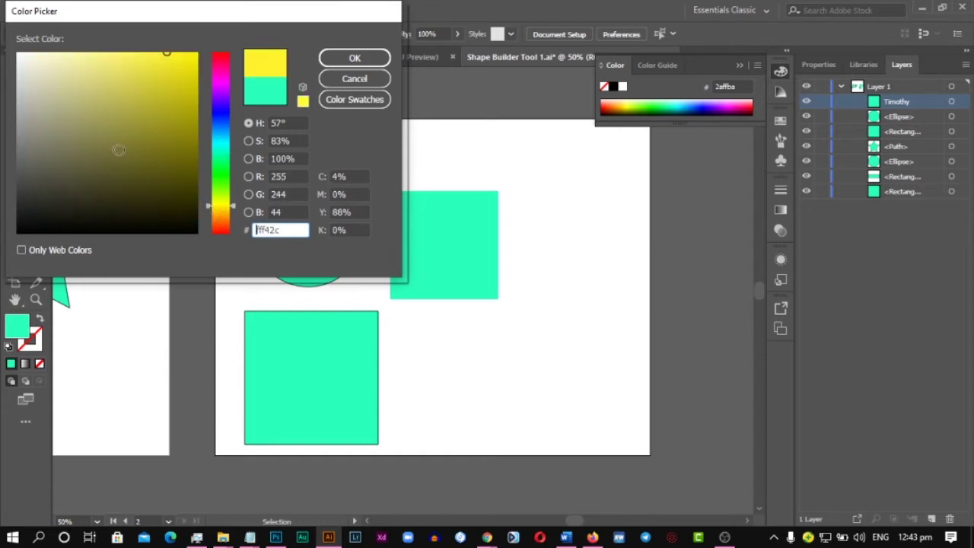
{"action": "left_click_drag", "start_coordinate": [189, 54], "coordinate": [216, 43]}
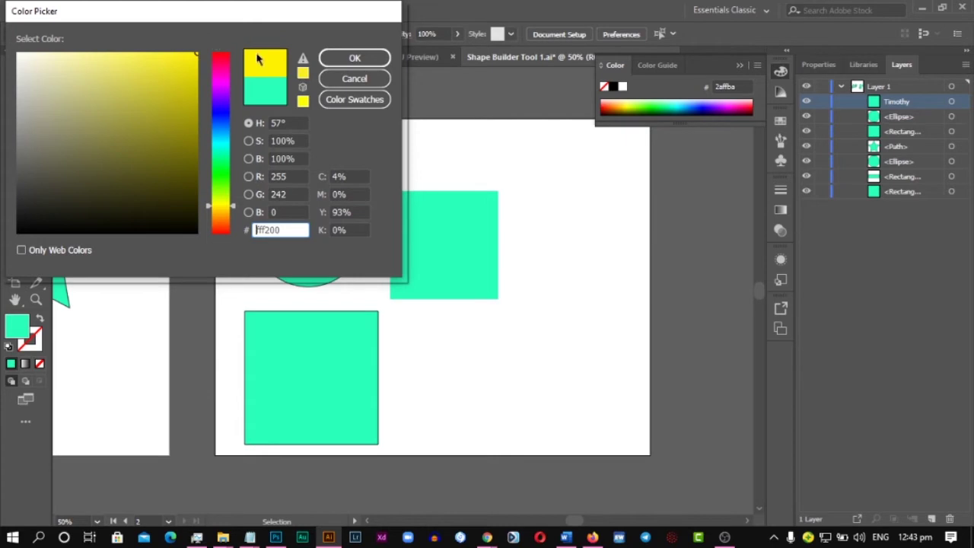
{"action": "left_click", "coordinate": [338, 58]}
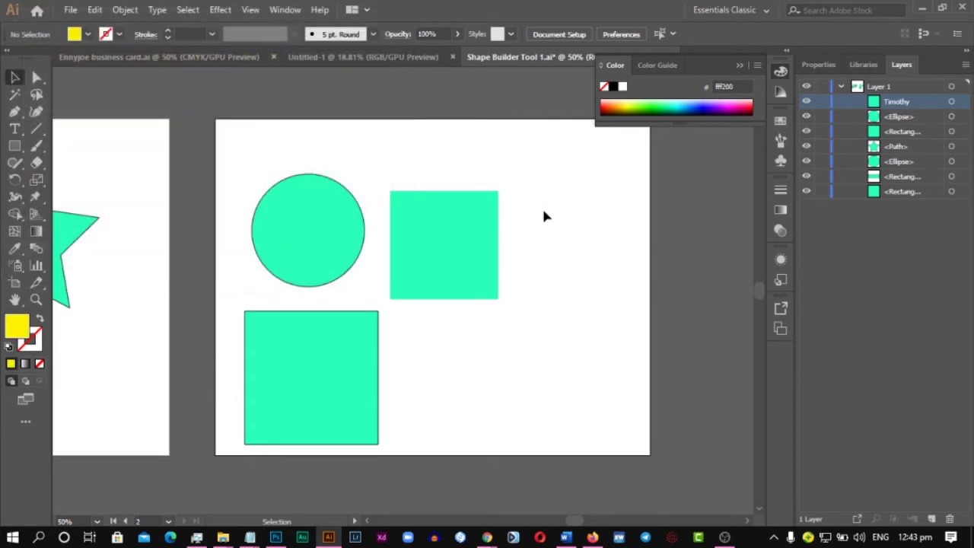
Fill the square beside the circle with yellow #fff200, and keep it selected
{"action": "left_click", "coordinate": [476, 251]}
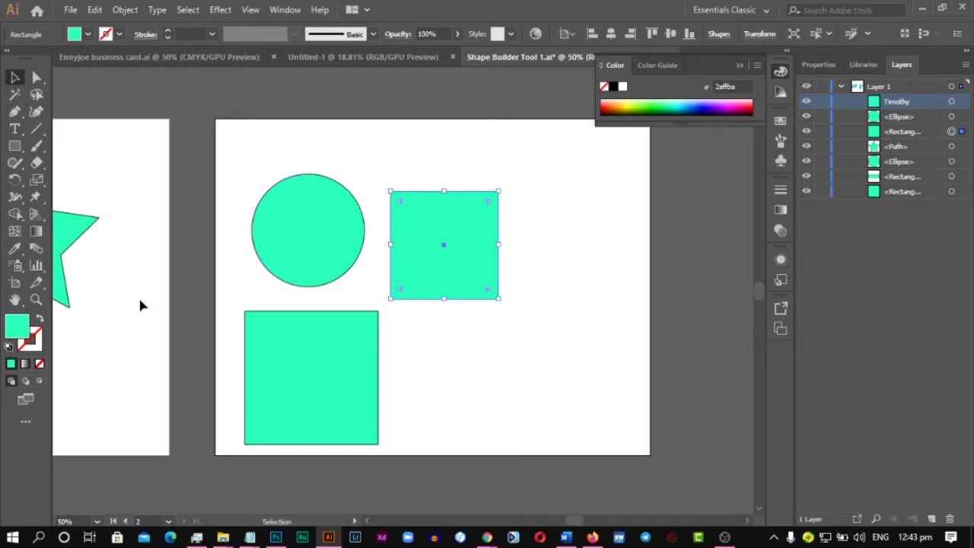
{"action": "double_click", "coordinate": [25, 329]}
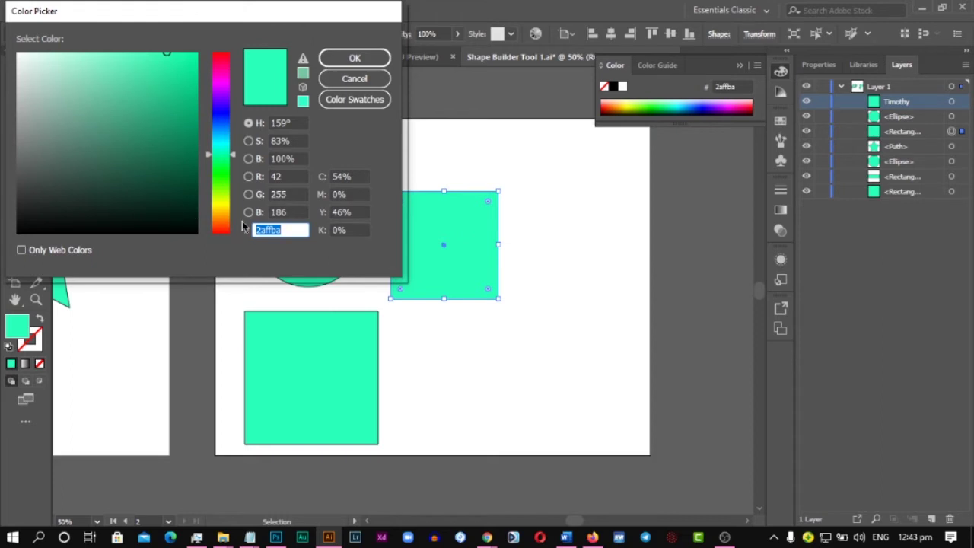
{"action": "left_click", "coordinate": [224, 206]}
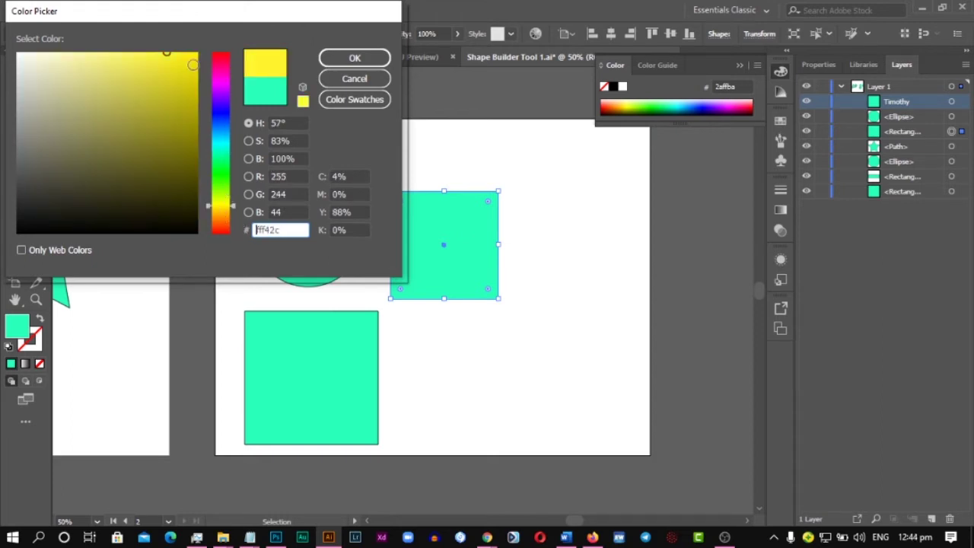
{"action": "left_click", "coordinate": [196, 54]}
{"action": "left_click", "coordinate": [348, 61]}
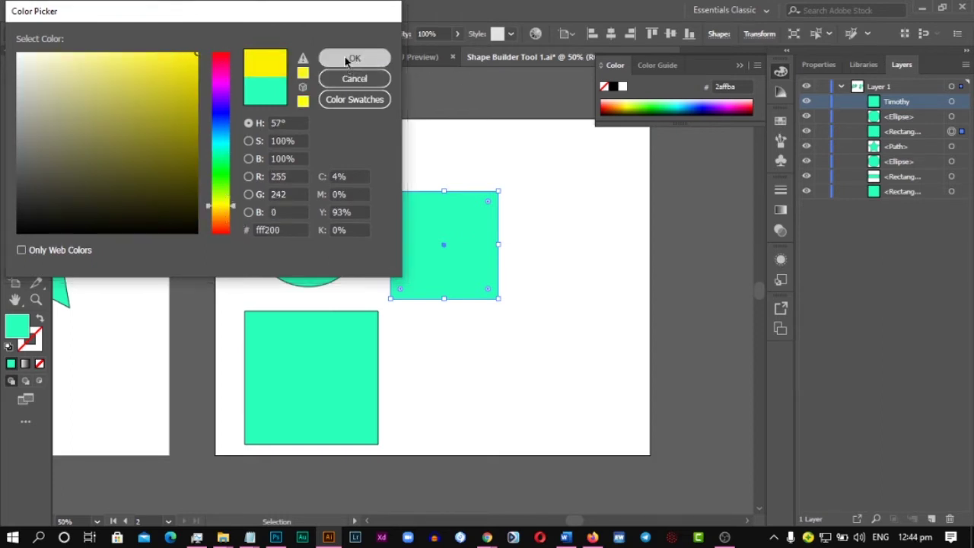
{"action": "left_click", "coordinate": [477, 164]}
{"action": "left_click", "coordinate": [455, 268]}
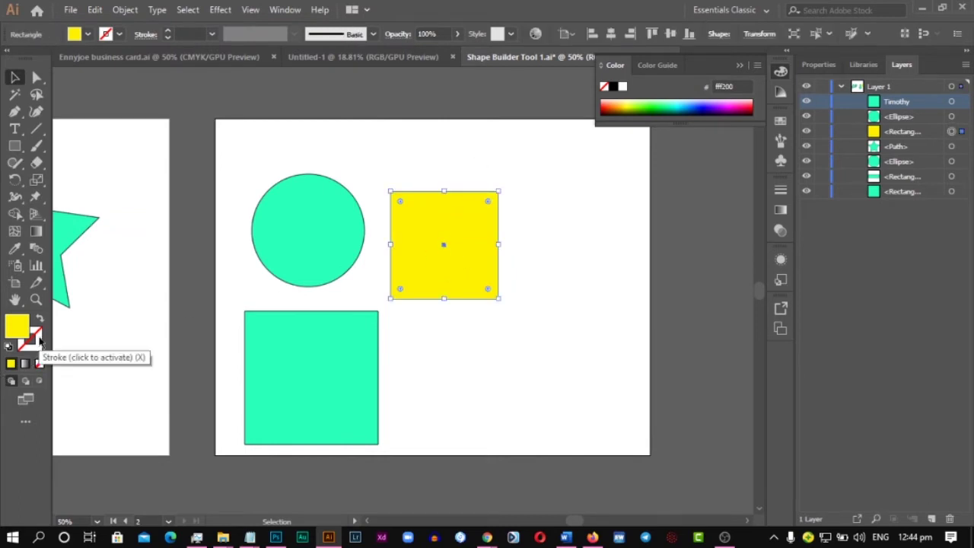
{"action": "left_click", "coordinate": [38, 338]}
{"action": "double_click", "coordinate": [38, 339]}
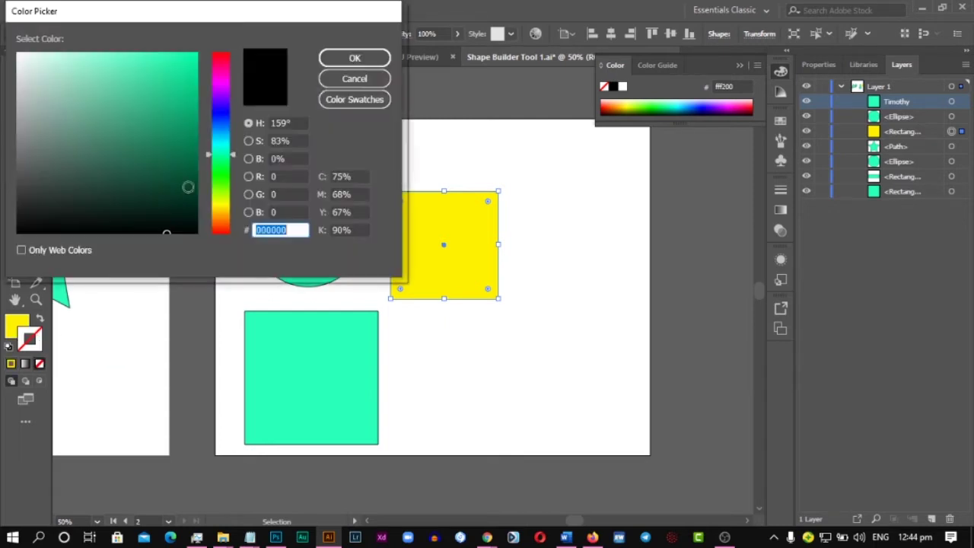
{"action": "left_click", "coordinate": [226, 122]}
{"action": "left_click", "coordinate": [187, 215]}
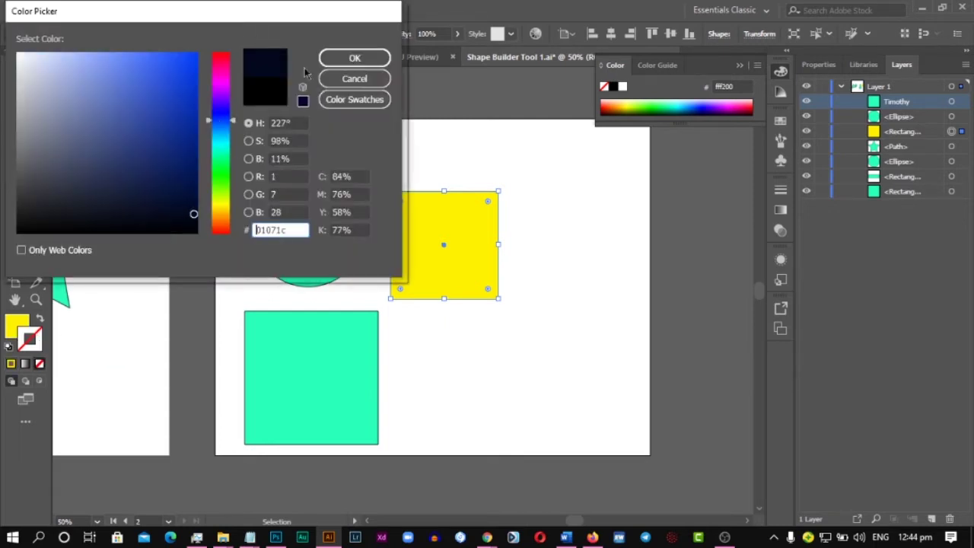
{"action": "left_click", "coordinate": [379, 79]}
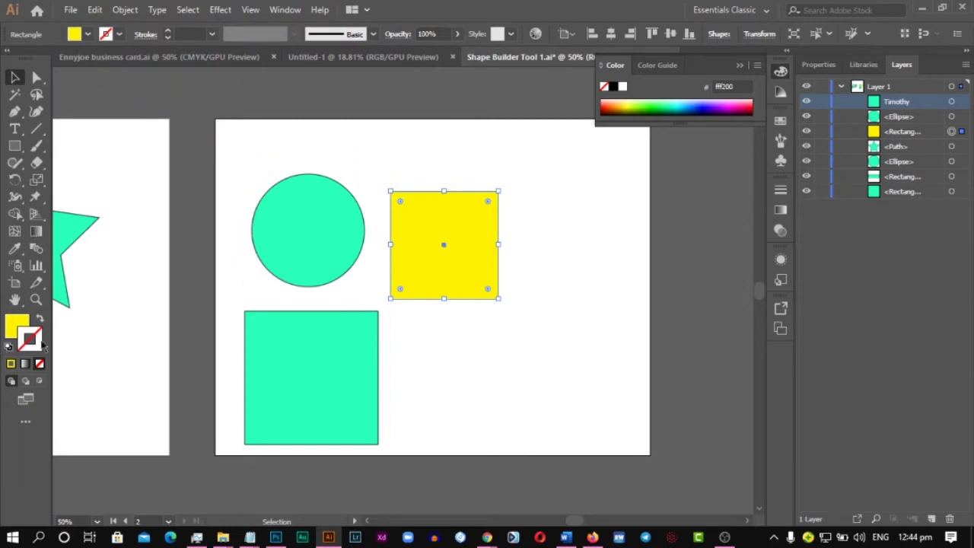
Give the yellow square a dark blue stroke with colour #020049
{"action": "double_click", "coordinate": [37, 340]}
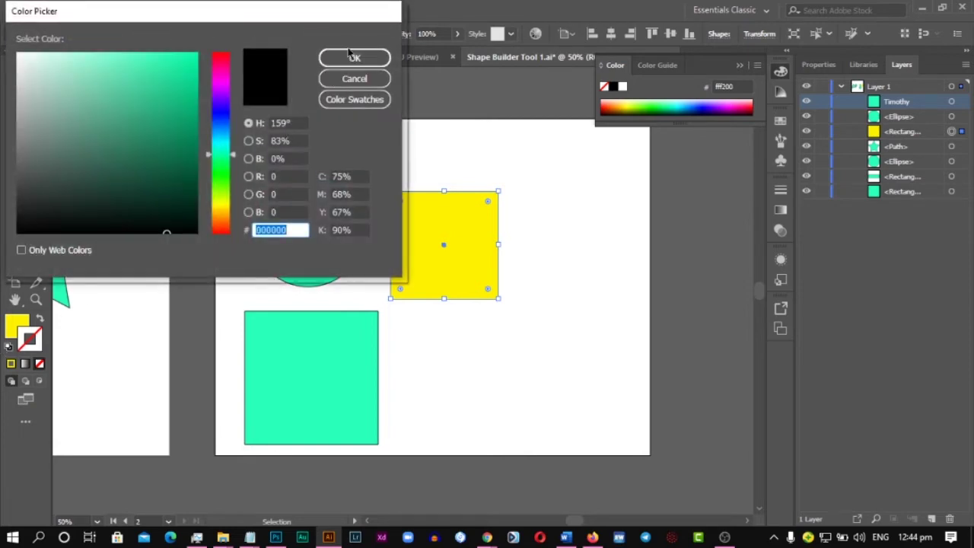
{"action": "left_click", "coordinate": [349, 56]}
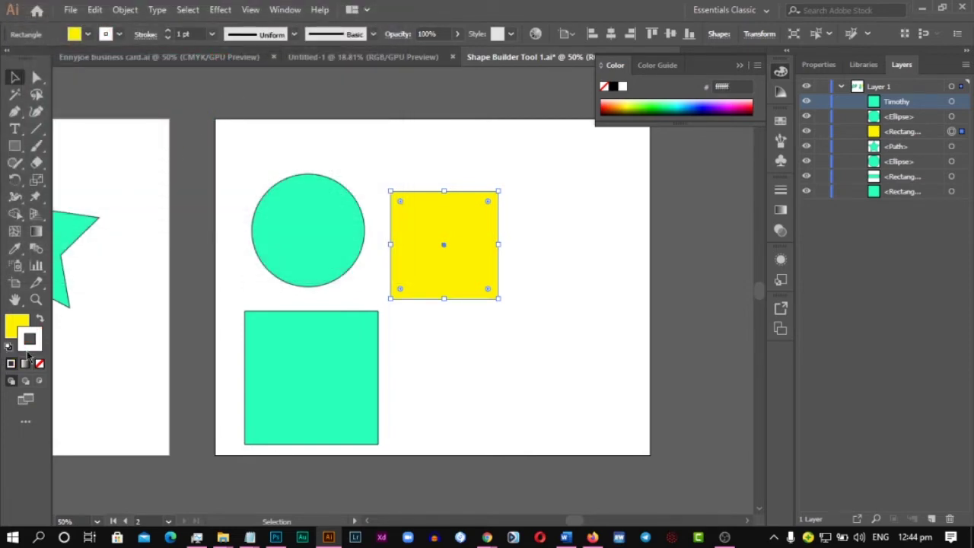
{"action": "double_click", "coordinate": [31, 347]}
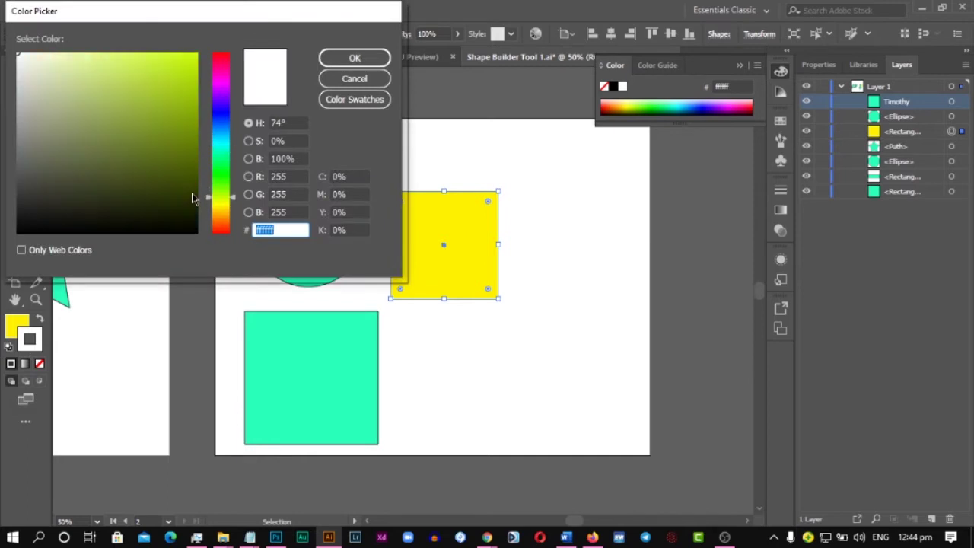
{"action": "left_click_drag", "start_coordinate": [140, 214], "coordinate": [196, 203]}
{"action": "left_click", "coordinate": [227, 114]}
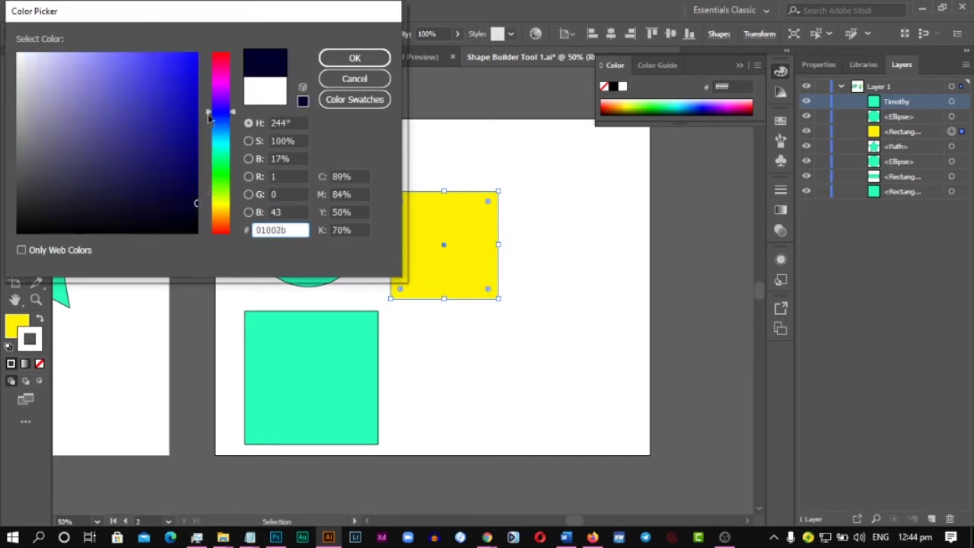
{"action": "left_click", "coordinate": [197, 182]}
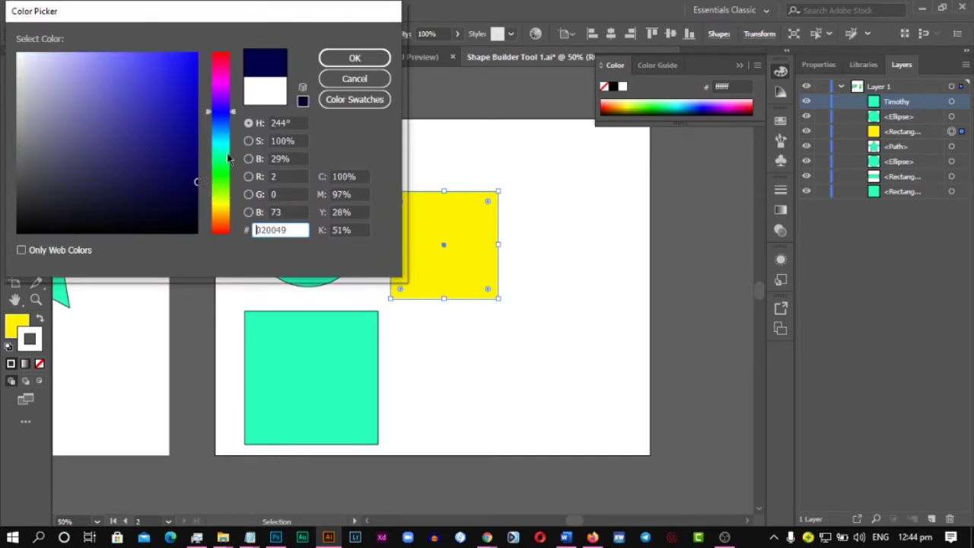
{"action": "left_click", "coordinate": [360, 57]}
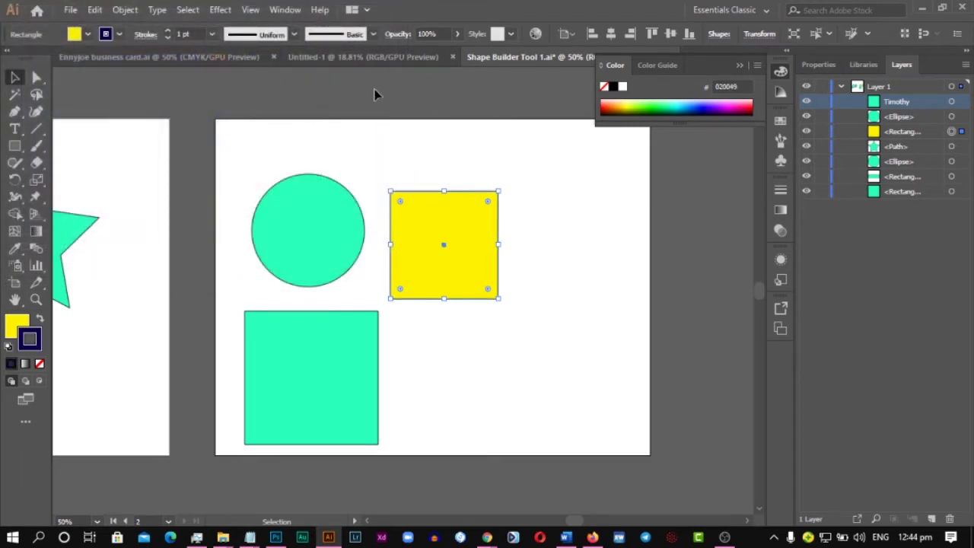
Move the yellow square down and away from the circle, and collapse the colour settings
{"action": "left_click", "coordinate": [581, 195]}
{"action": "left_click_drag", "start_coordinate": [424, 259], "coordinate": [457, 283]}
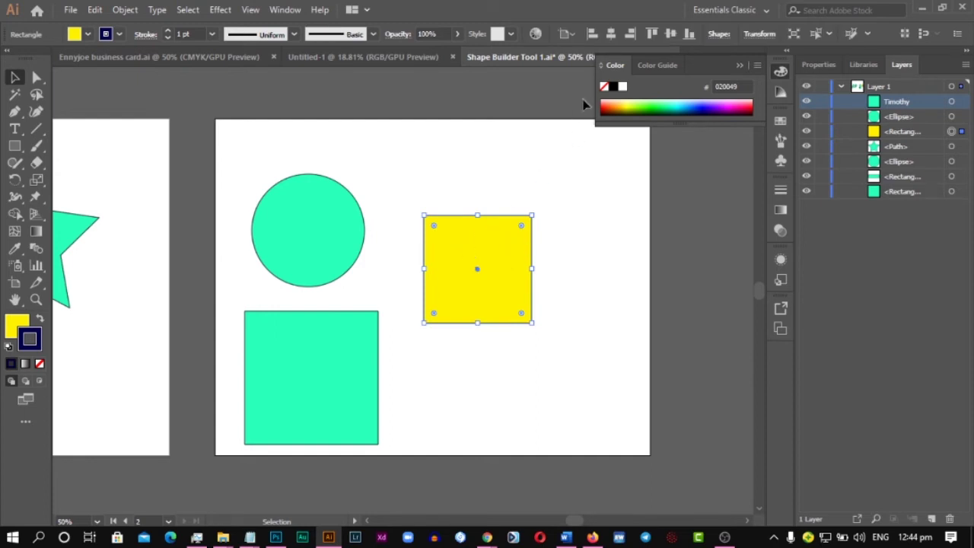
{"action": "left_click", "coordinate": [742, 66]}
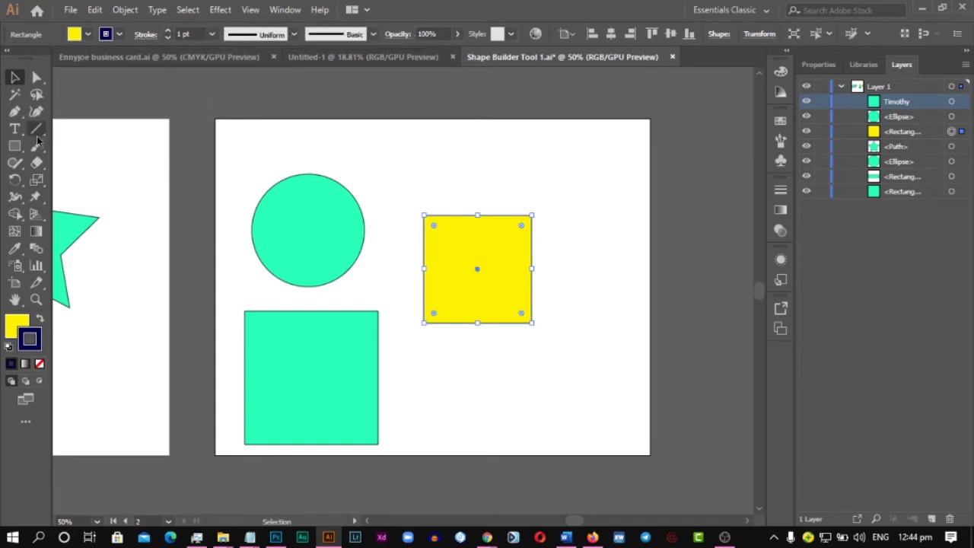
{"action": "left_click", "coordinate": [15, 128]}
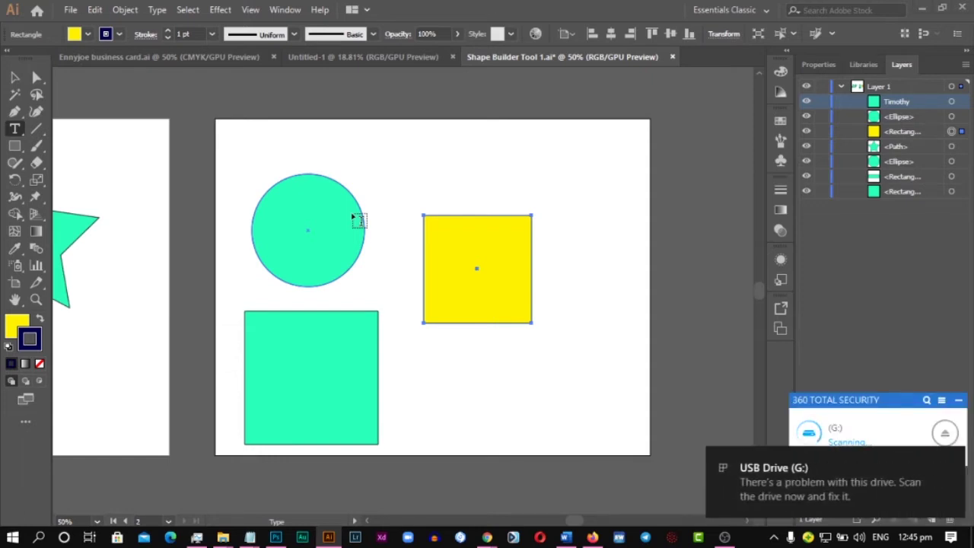
{"action": "left_click", "coordinate": [15, 77]}
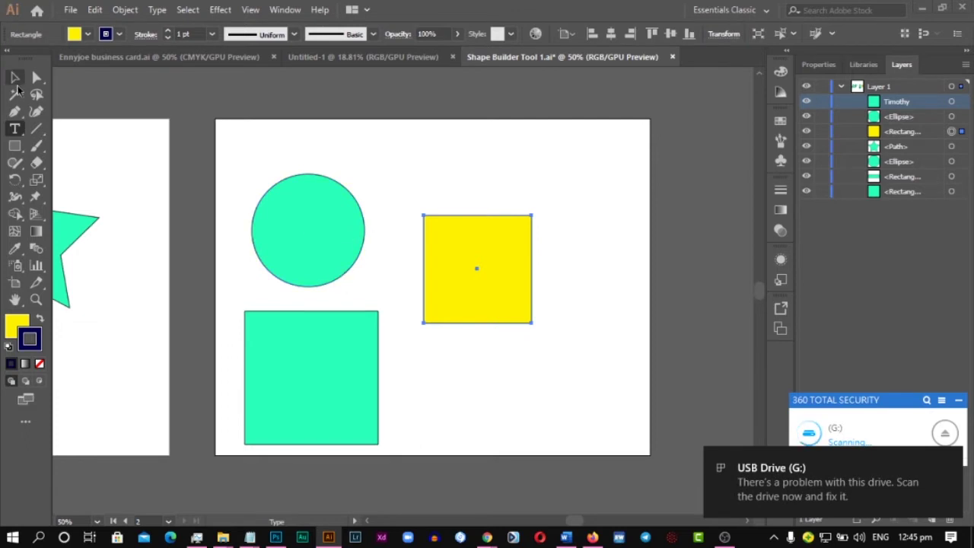
{"action": "left_click", "coordinate": [217, 293]}
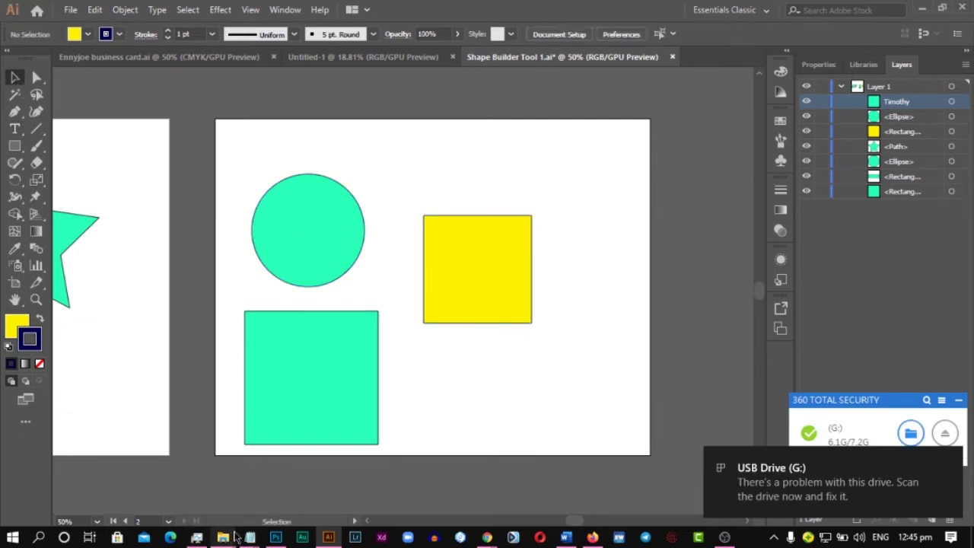
{"action": "mouse_move", "coordinate": [236, 536]}
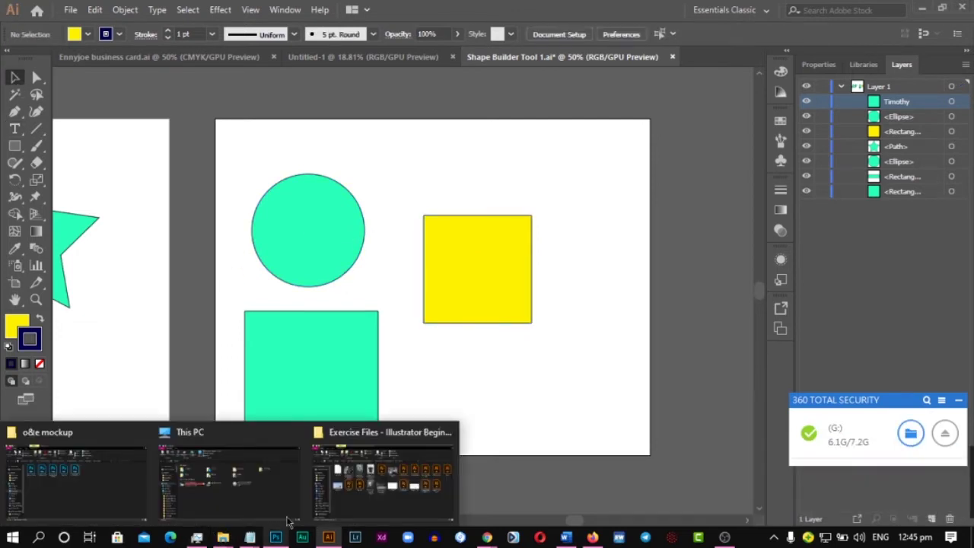
{"action": "left_click", "coordinate": [228, 472]}
{"action": "key", "text": "alt+Tab"}
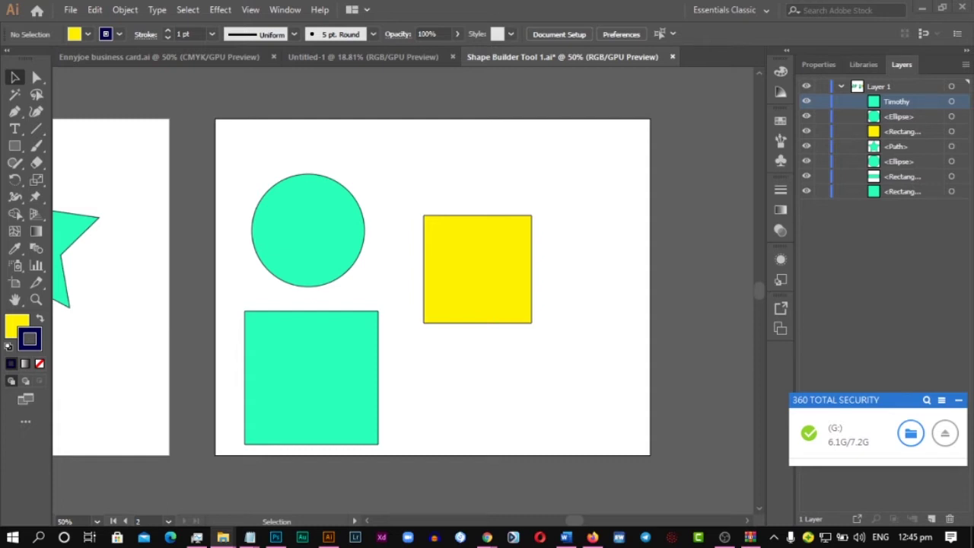
Set the yellow square's stroke weight to 20 pt
{"action": "left_click", "coordinate": [468, 277]}
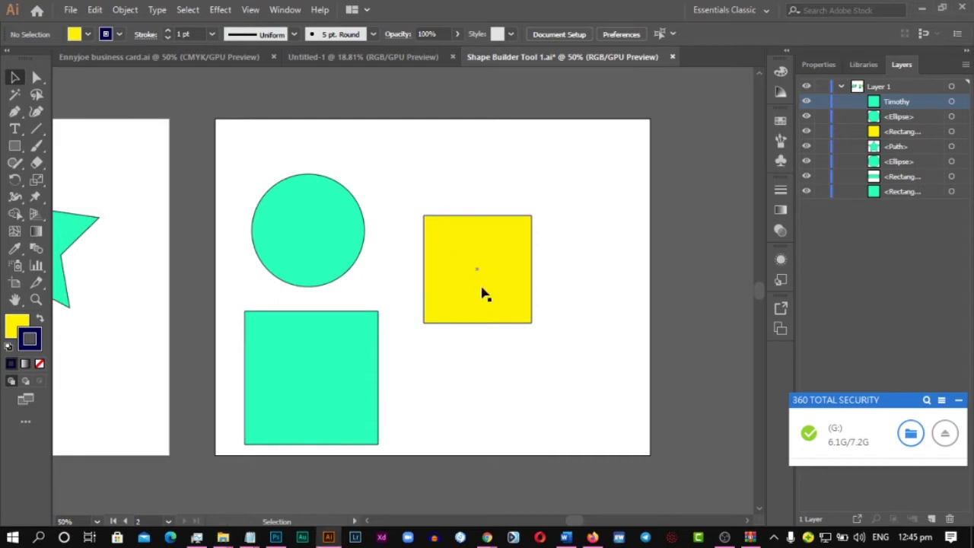
{"action": "left_click", "coordinate": [473, 272]}
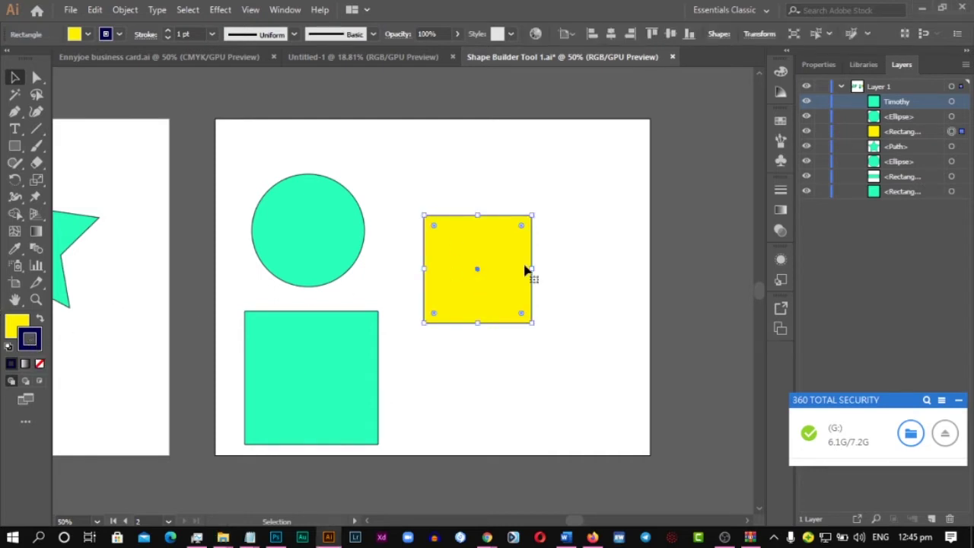
{"action": "left_click", "coordinate": [213, 34]}
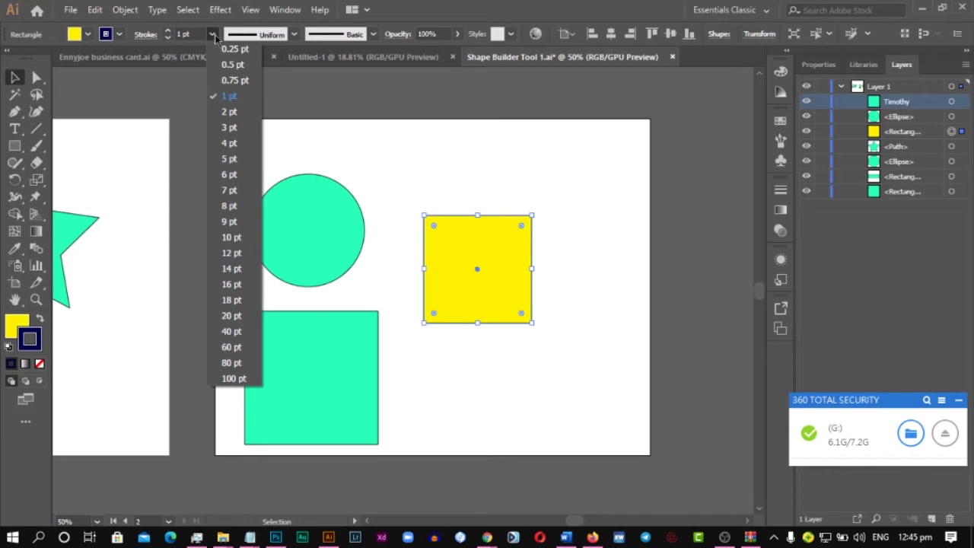
{"action": "left_click", "coordinate": [232, 316]}
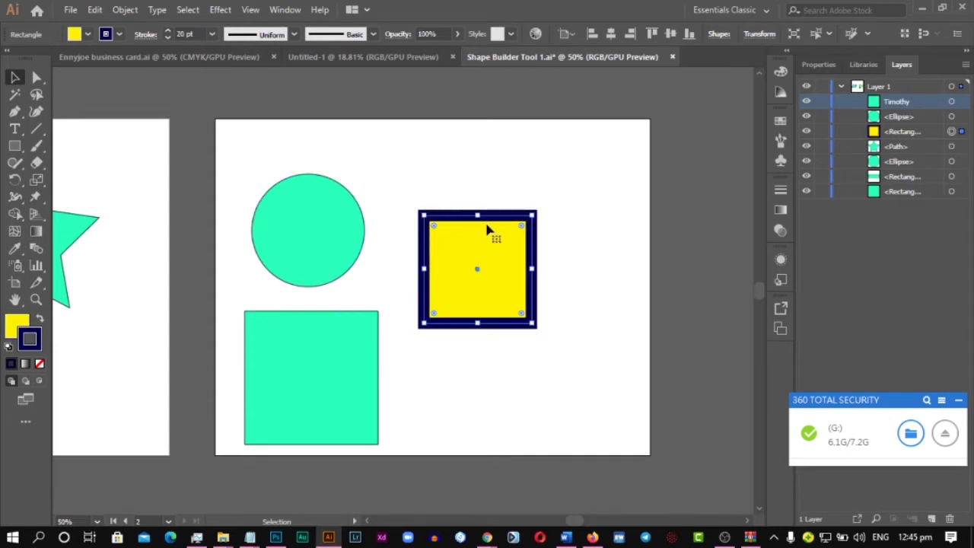
Try stroke weights of 100 pt and 500 pt on the yellow square, and undo both changes
{"action": "left_click", "coordinate": [211, 33]}
{"action": "left_click", "coordinate": [257, 384]}
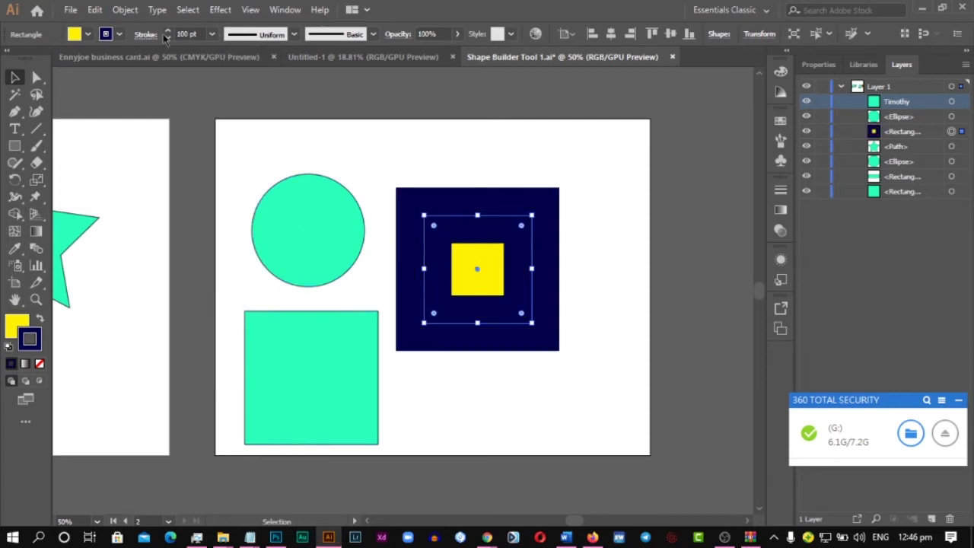
{"action": "left_click_drag", "start_coordinate": [201, 34], "coordinate": [158, 42]}
{"action": "type", "text": "500"}
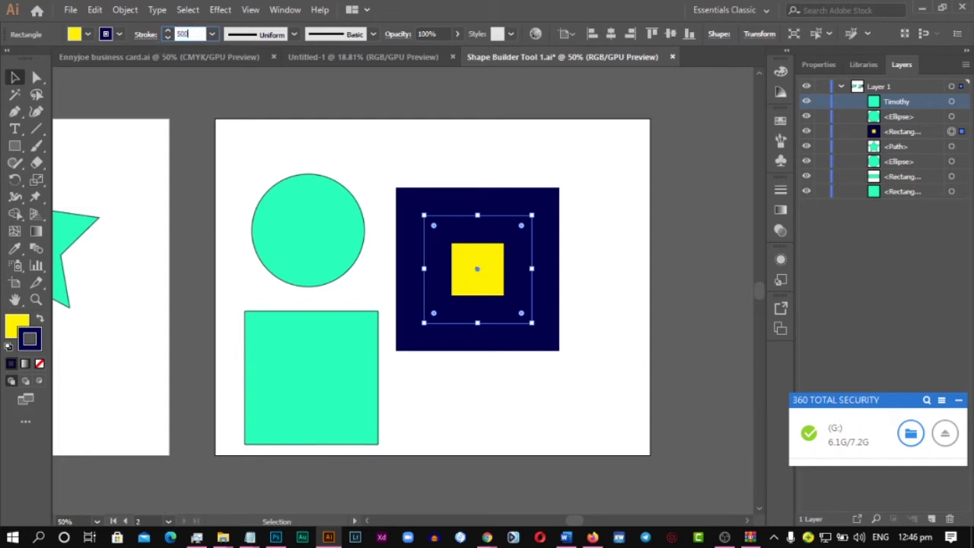
{"action": "key", "text": "Return"}
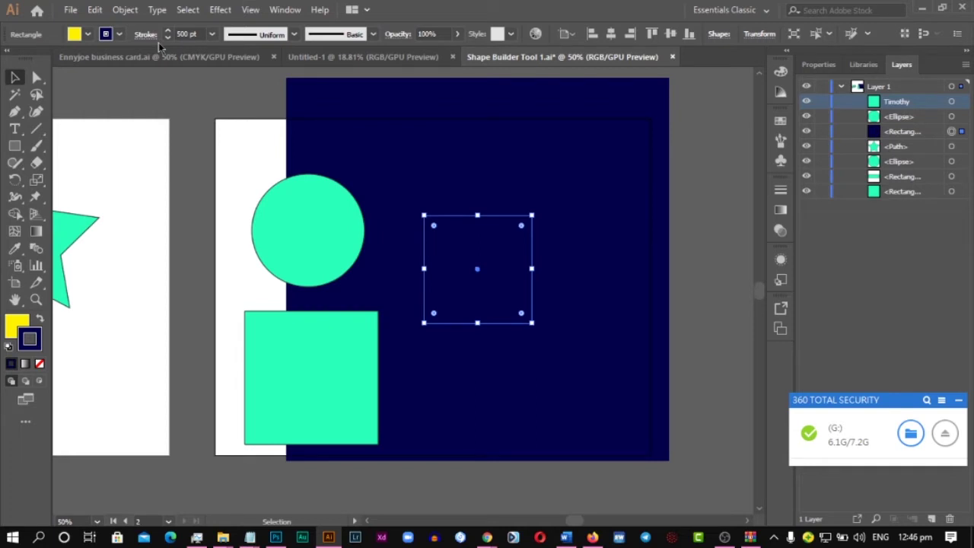
{"action": "key", "text": "ctrl+z"}
{"action": "key", "text": "ctrl+z"}
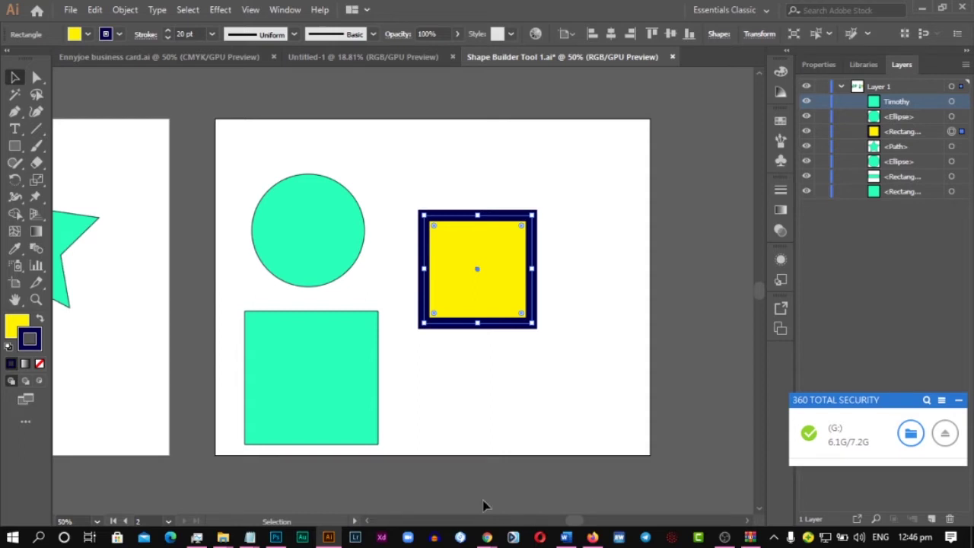
{"action": "mouse_move", "coordinate": [490, 539]}
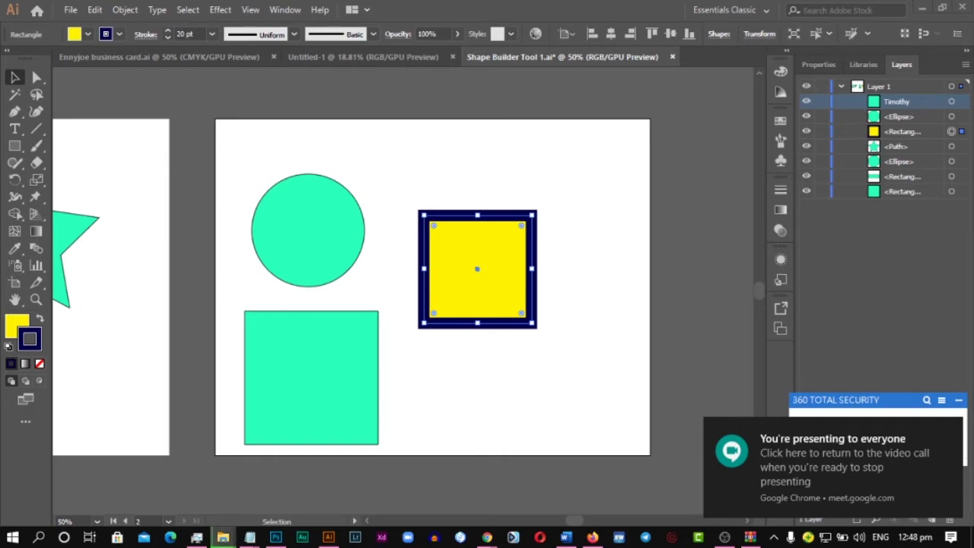
{"action": "key", "text": "super+d"}
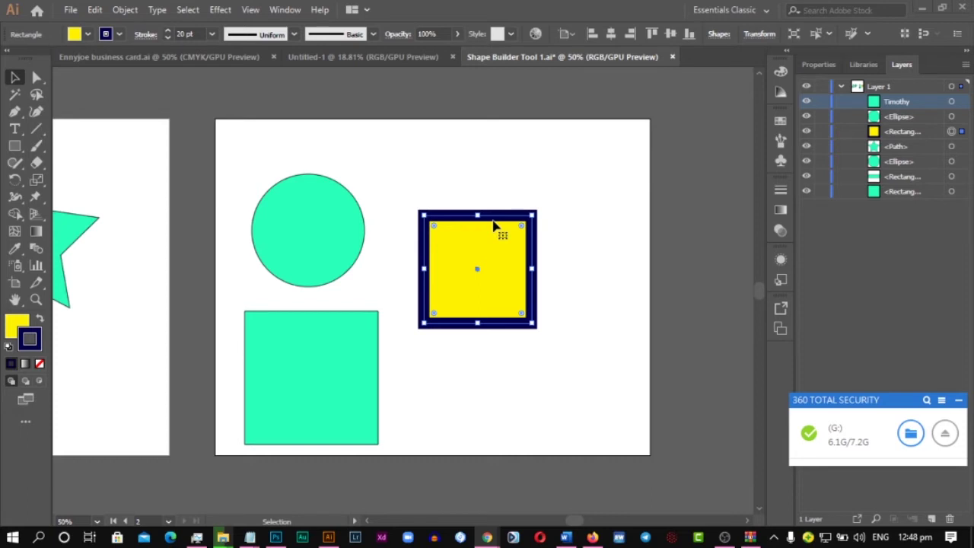
{"action": "right_click", "coordinate": [24, 156]}
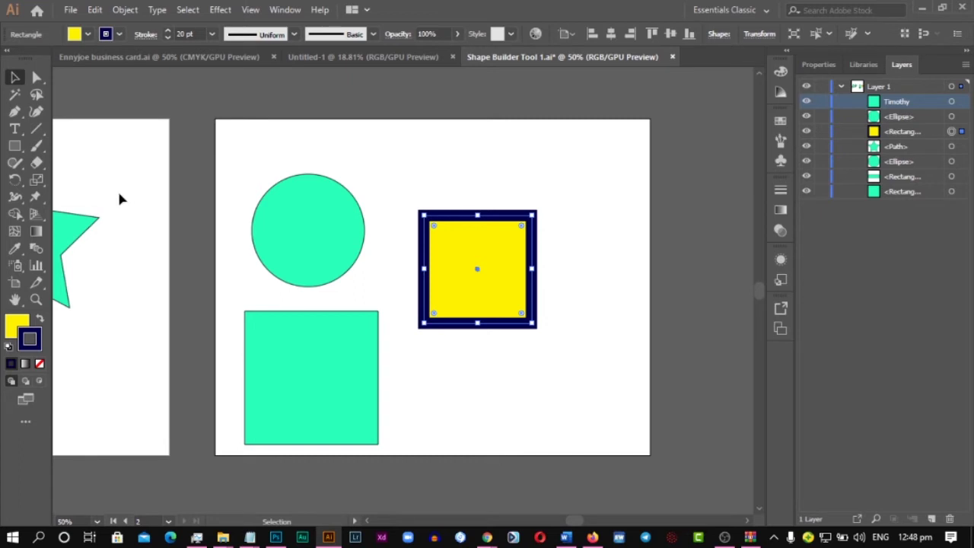
{"action": "left_click", "coordinate": [14, 152]}
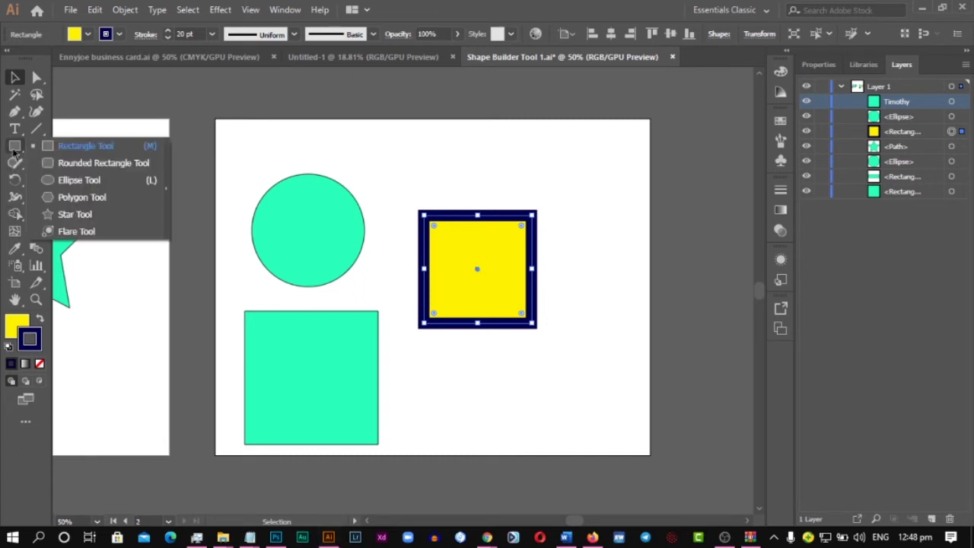
{"action": "left_click", "coordinate": [274, 106]}
{"action": "left_click", "coordinate": [275, 106]}
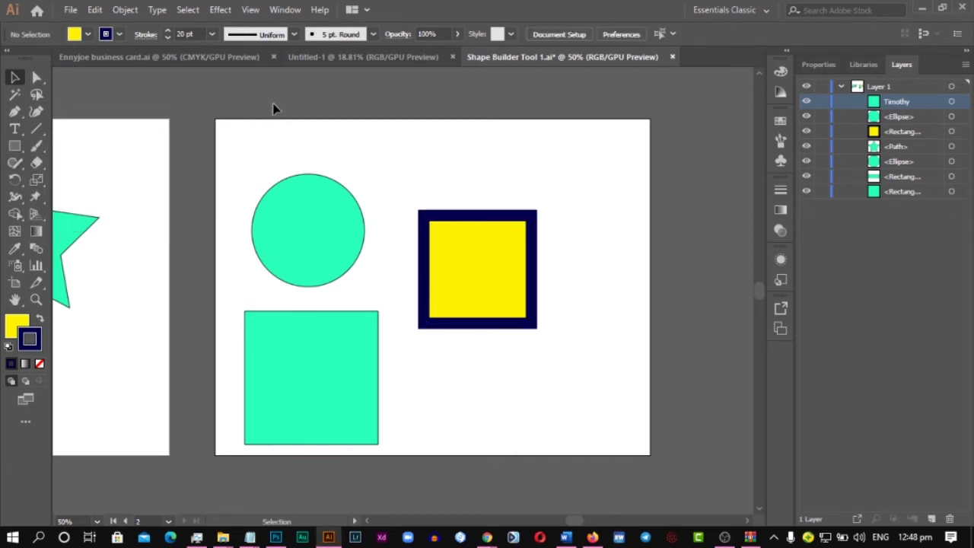
{"action": "left_click", "coordinate": [477, 266]}
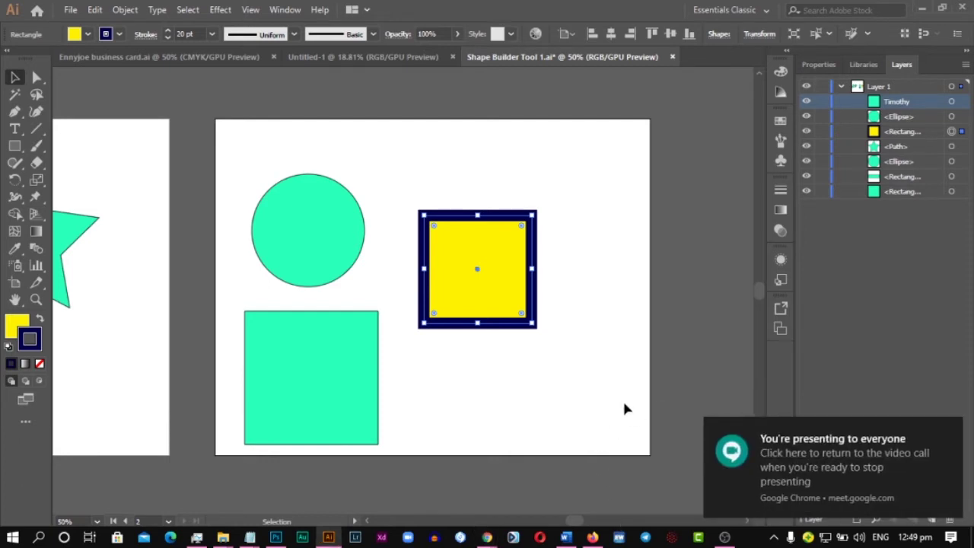
{"action": "left_click", "coordinate": [591, 337]}
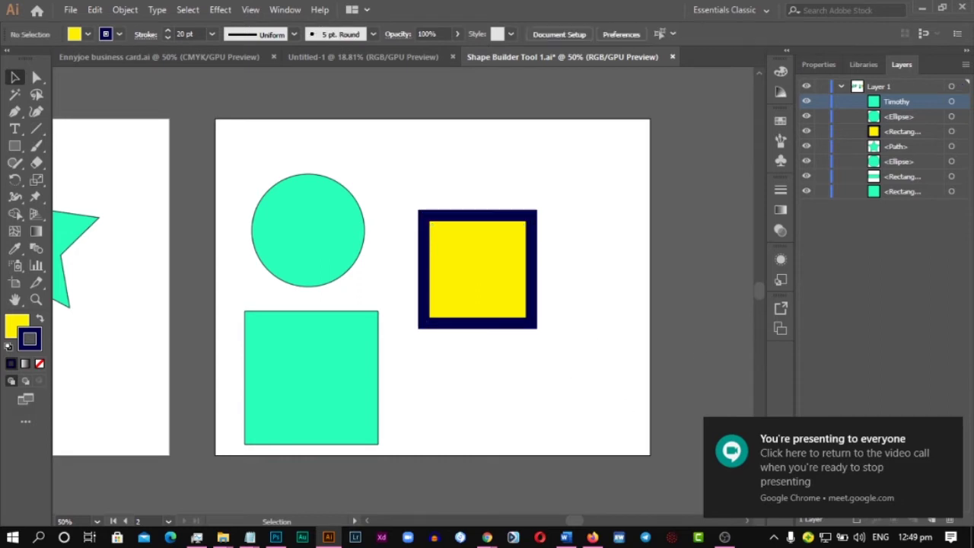
{"action": "left_click", "coordinate": [948, 431]}
Move the yellow square up so it sits close beside the circle, and deselect it
{"action": "left_click_drag", "start_coordinate": [555, 380], "coordinate": [392, 372]}
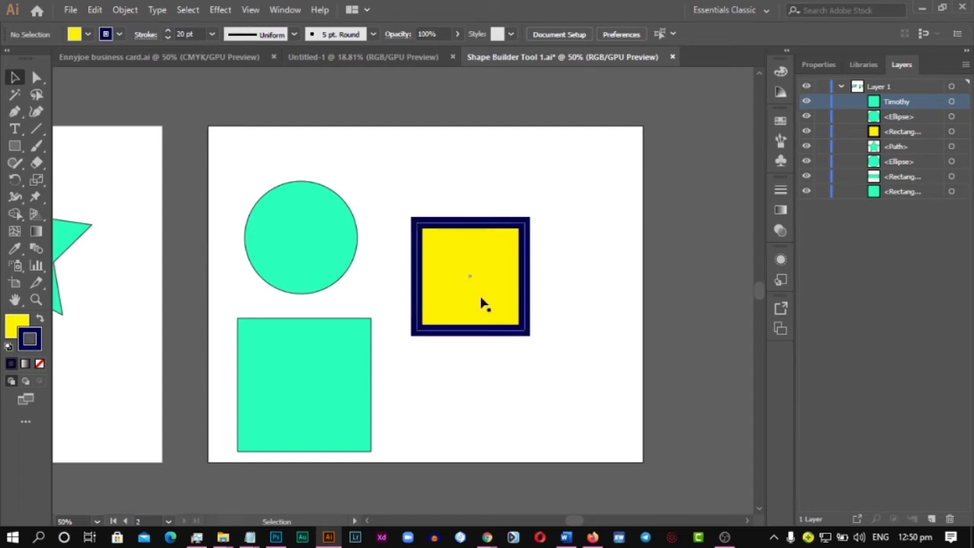
{"action": "left_click_drag", "start_coordinate": [479, 300], "coordinate": [449, 258]}
{"action": "left_click", "coordinate": [578, 278]}
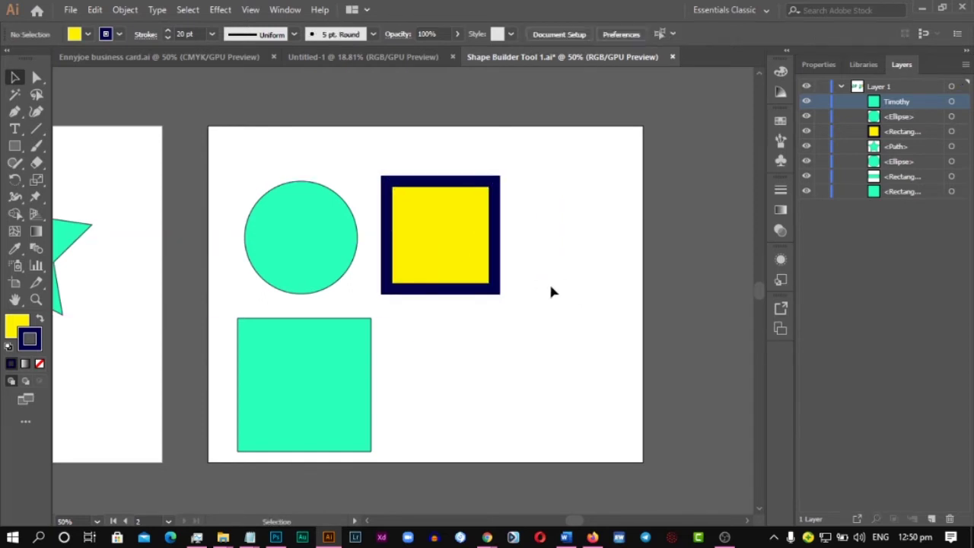
Remove the dark blue stroke from the yellow square, and deselect it
{"action": "left_click", "coordinate": [494, 256]}
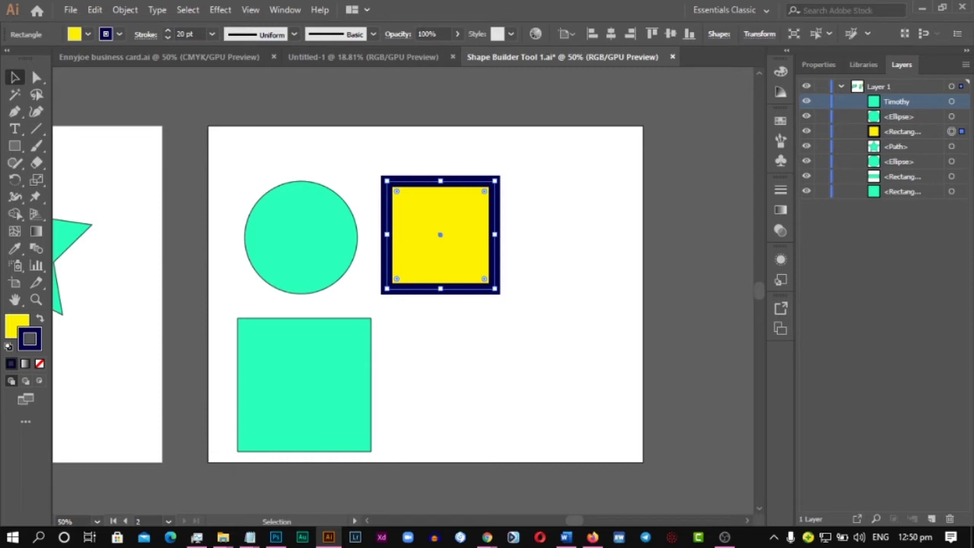
{"action": "key", "text": "alt+Tab"}
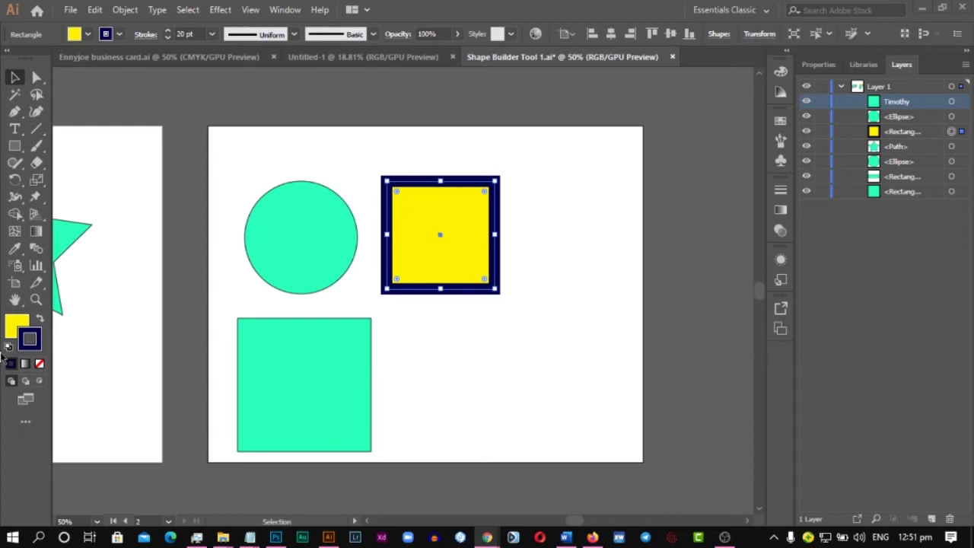
{"action": "left_click", "coordinate": [39, 363]}
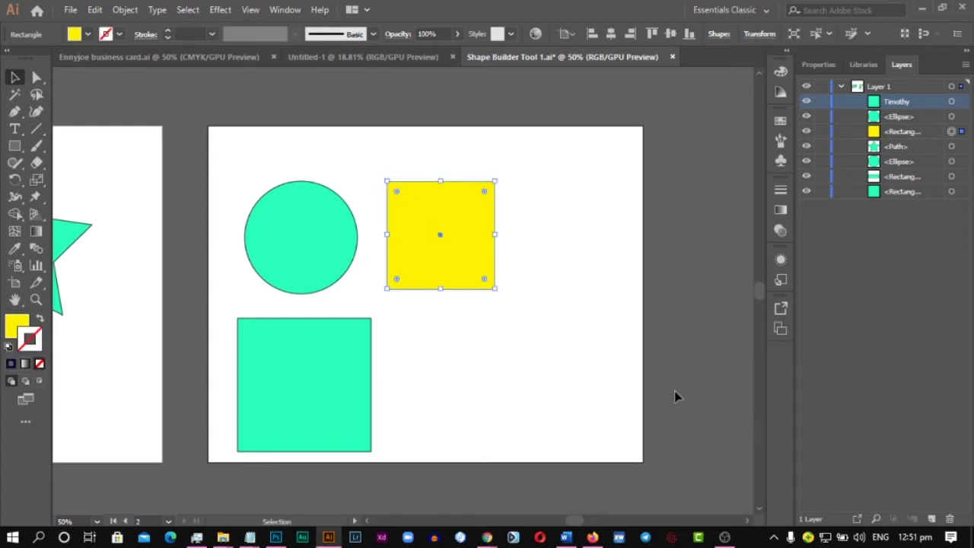
{"action": "left_click", "coordinate": [590, 384]}
Lower the yellow square as a body, and centre the circle above it, scaled down to a small head
{"action": "left_click_drag", "start_coordinate": [451, 225], "coordinate": [457, 280]}
{"action": "left_click_drag", "start_coordinate": [299, 247], "coordinate": [438, 206]}
{"action": "left_click_drag", "start_coordinate": [503, 239], "coordinate": [462, 226]}
{"action": "scroll", "coordinate": [434, 187], "scroll_direction": "up", "scroll_amount": 1}
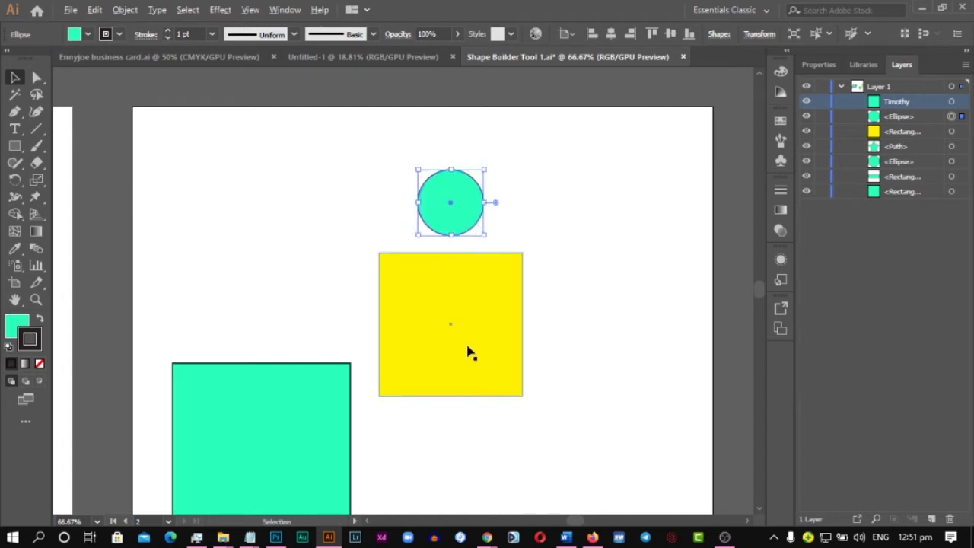
{"action": "left_click_drag", "start_coordinate": [465, 343], "coordinate": [301, 306]}
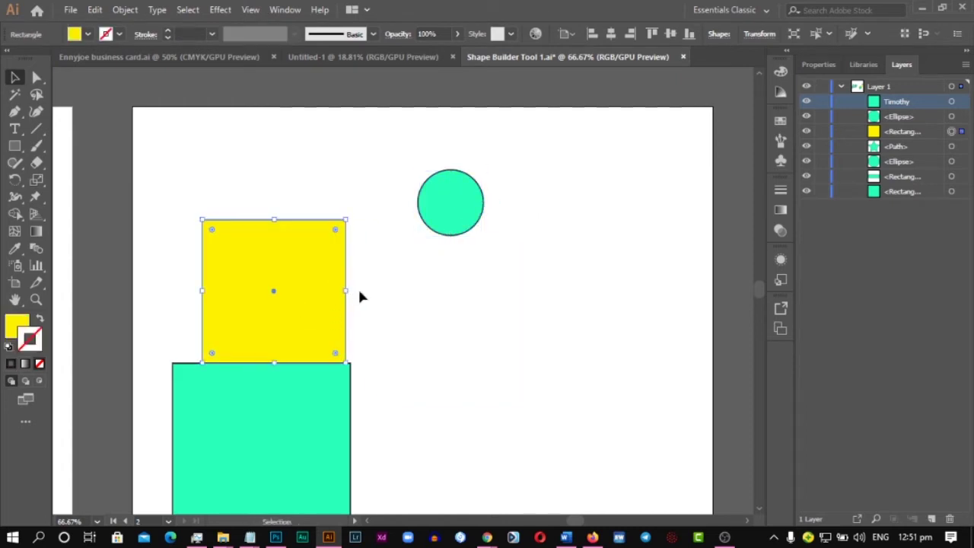
{"action": "key", "text": "ctrl+z"}
{"action": "left_click_drag", "start_coordinate": [444, 328], "coordinate": [335, 302]}
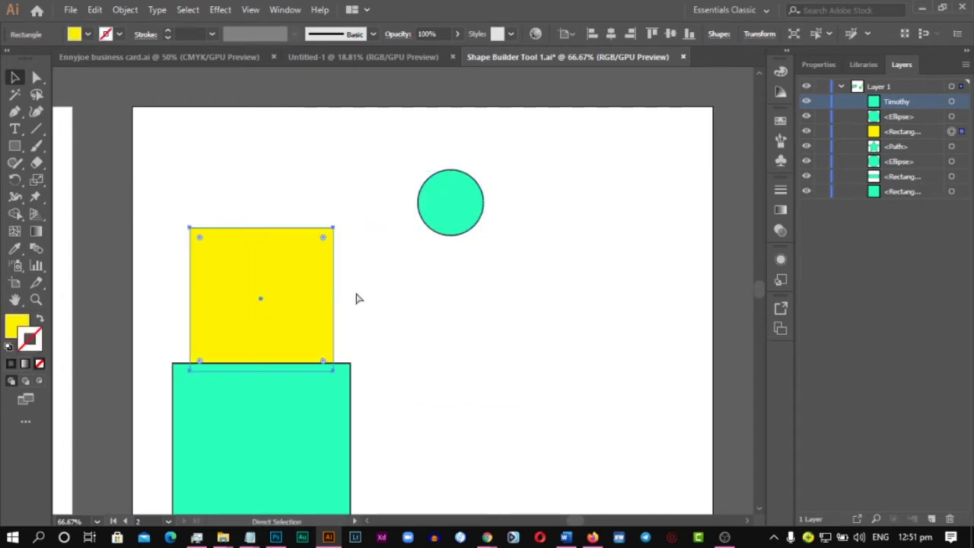
{"action": "key", "text": "ctrl+z"}
Duplicate the yellow square and narrow the copy into a neck centred between the circle and the body
{"action": "left_click_drag", "start_coordinate": [448, 343], "coordinate": [261, 319]}
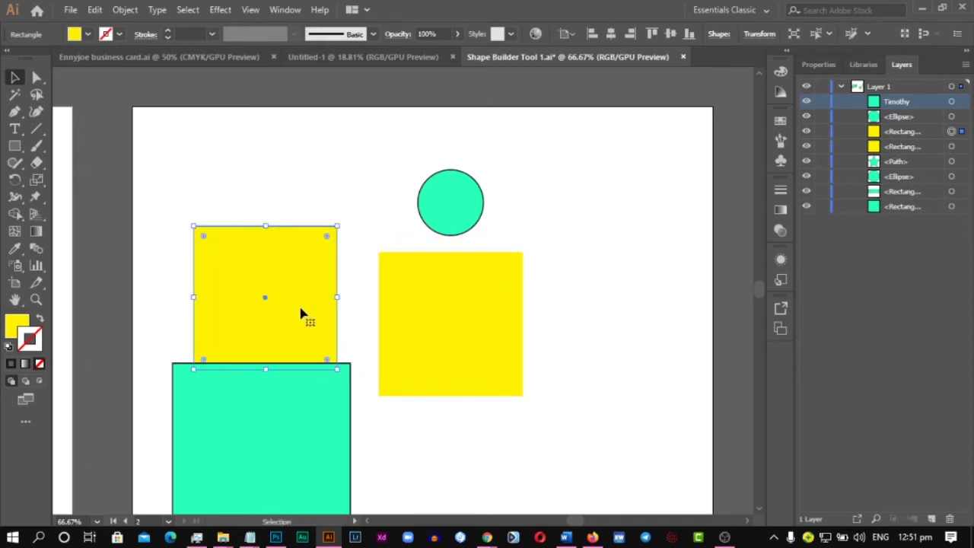
{"action": "left_click_drag", "start_coordinate": [338, 297], "coordinate": [457, 332]}
Narrow the green square into a leg at the body's left edge, and place a copy 2.19 in across at its right edge
{"action": "scroll", "coordinate": [240, 330], "scroll_direction": "down", "scroll_amount": 3}
{"action": "left_click", "coordinate": [240, 330]}
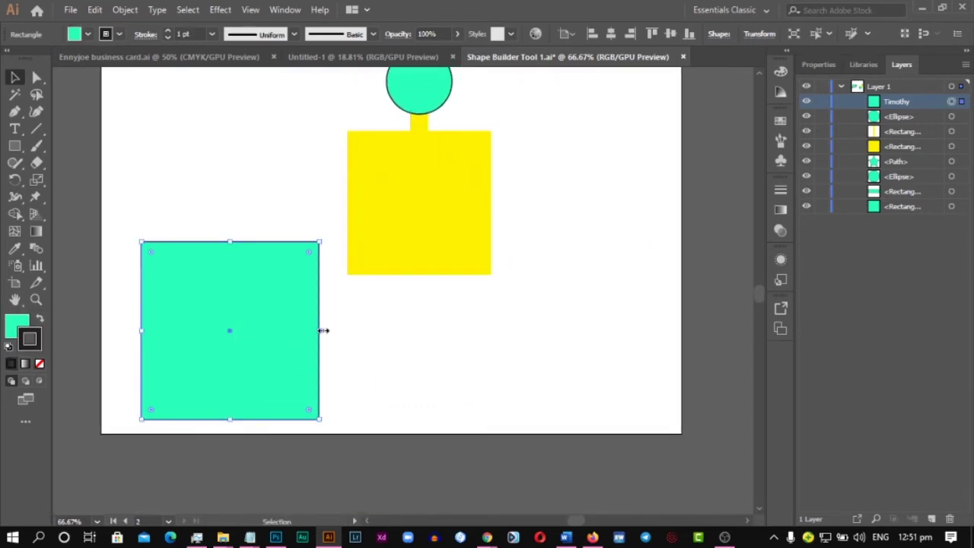
{"action": "left_click_drag", "start_coordinate": [322, 330], "coordinate": [466, 366]}
{"action": "key", "text": "ctrl+z"}
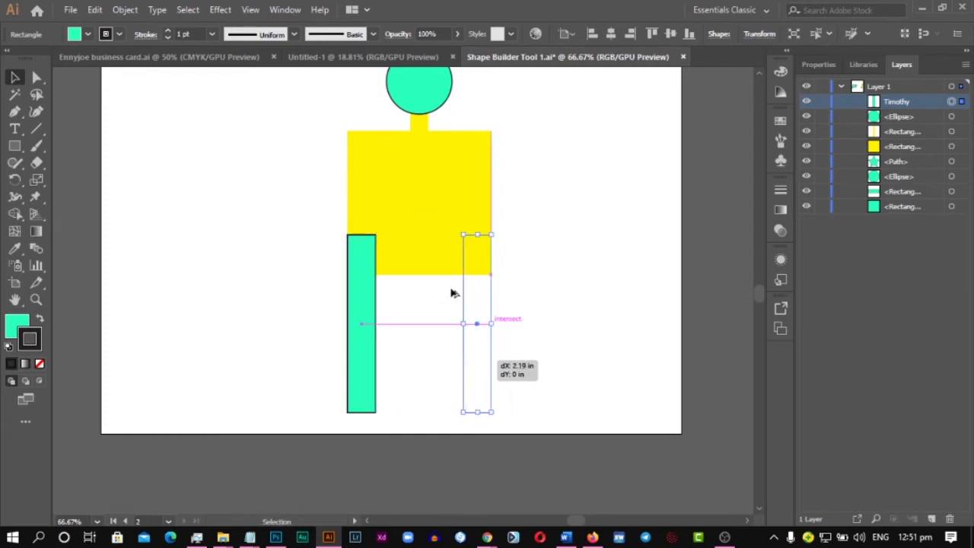
Delete the whole human figure, including its head, neck, body and both legs, from the artboard
{"action": "scroll", "coordinate": [409, 221], "scroll_direction": "up", "scroll_amount": 2}
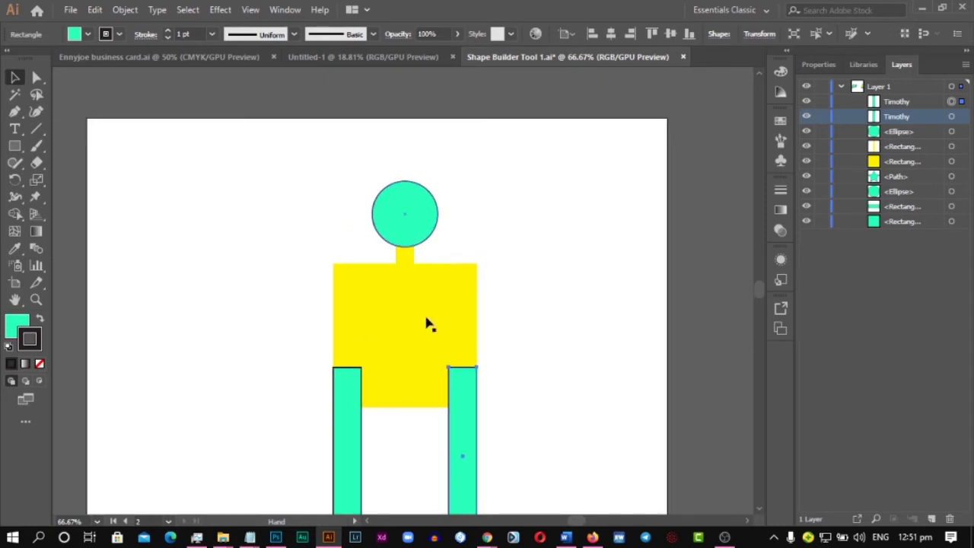
{"action": "left_click_drag", "start_coordinate": [246, 153], "coordinate": [558, 448]}
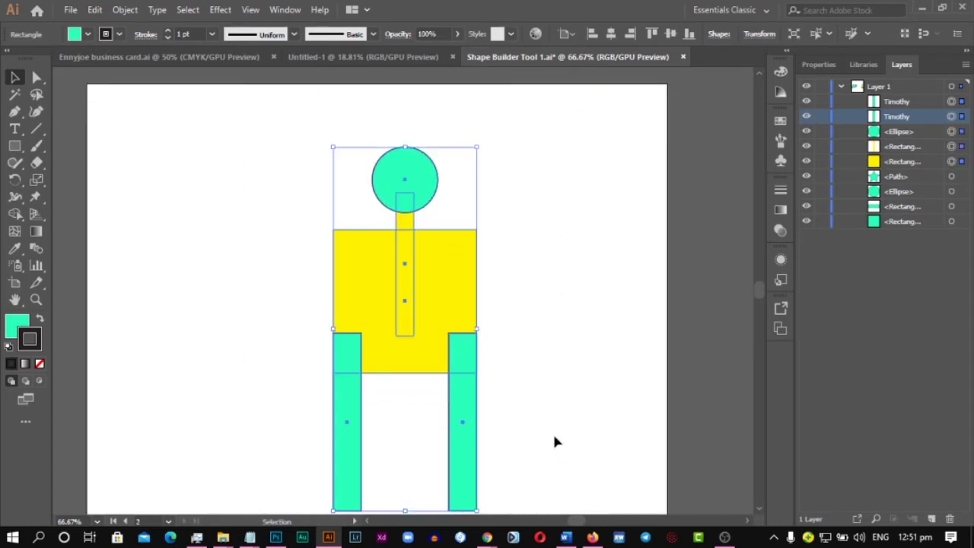
{"action": "key", "text": "Delete"}
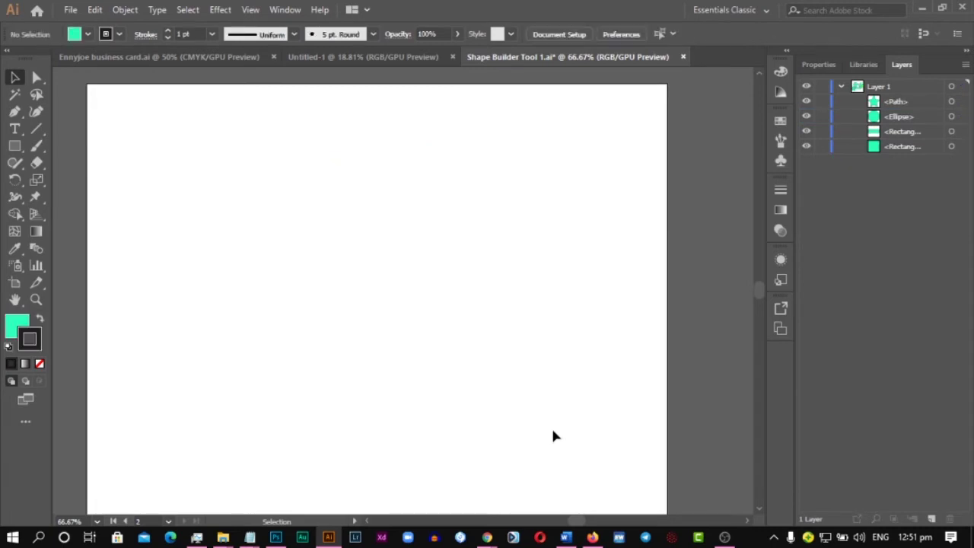
{"action": "left_click", "coordinate": [14, 146]}
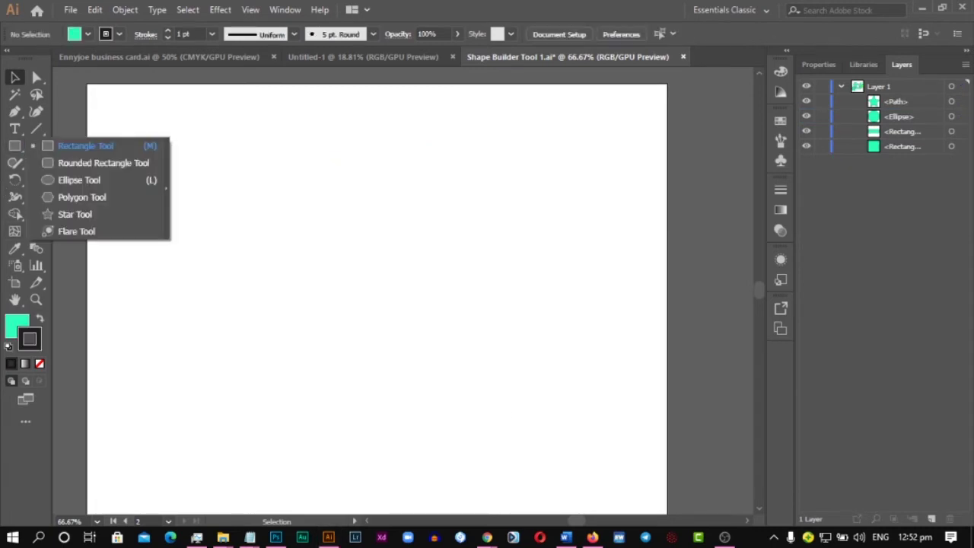
{"action": "key", "text": "Escape"}
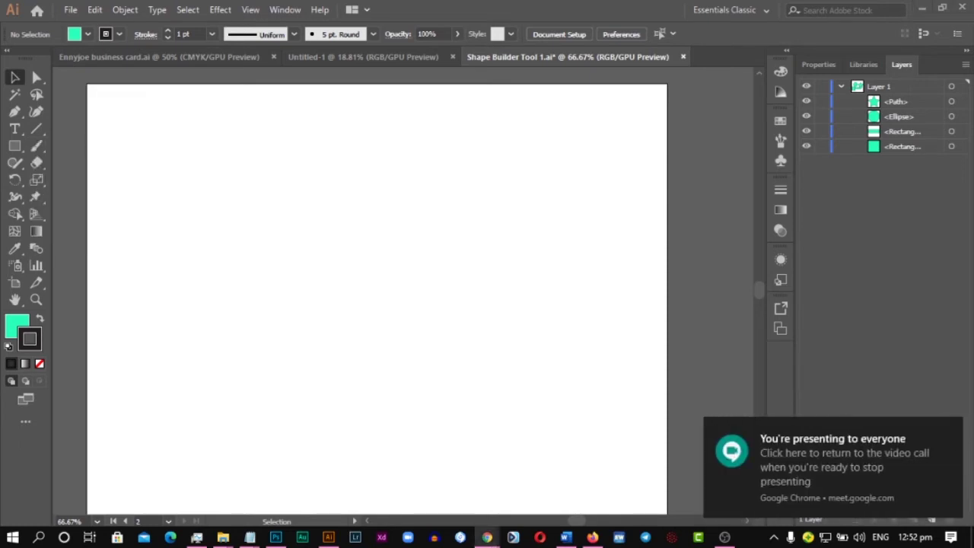
Switch to Chrome and search Google for "addidas" in a new tab
{"action": "mouse_move", "coordinate": [487, 537]}
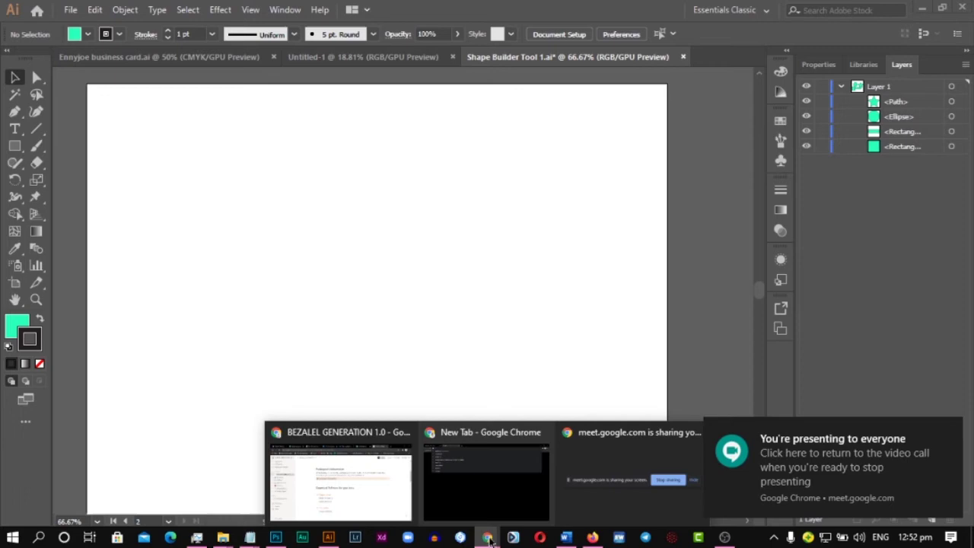
{"action": "left_click", "coordinate": [376, 491]}
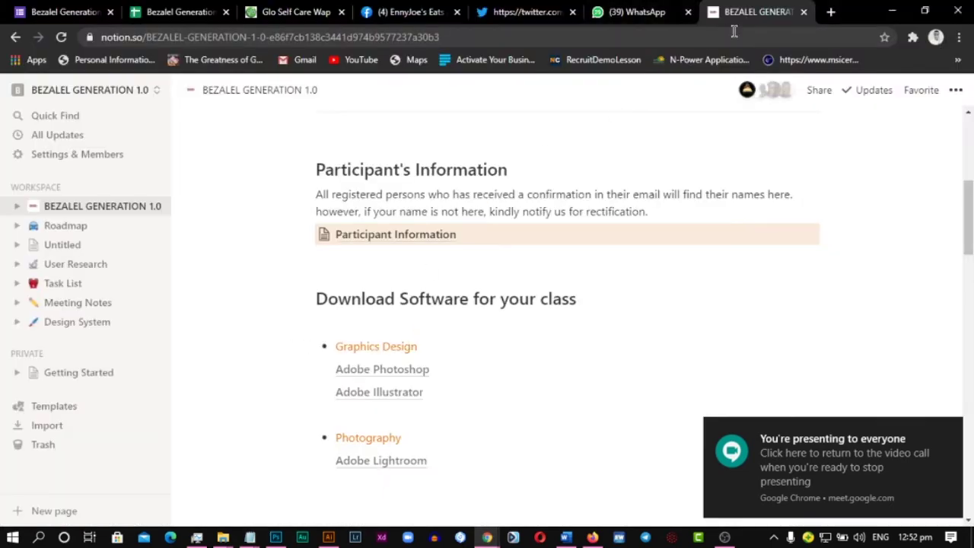
{"action": "left_click", "coordinate": [831, 11]}
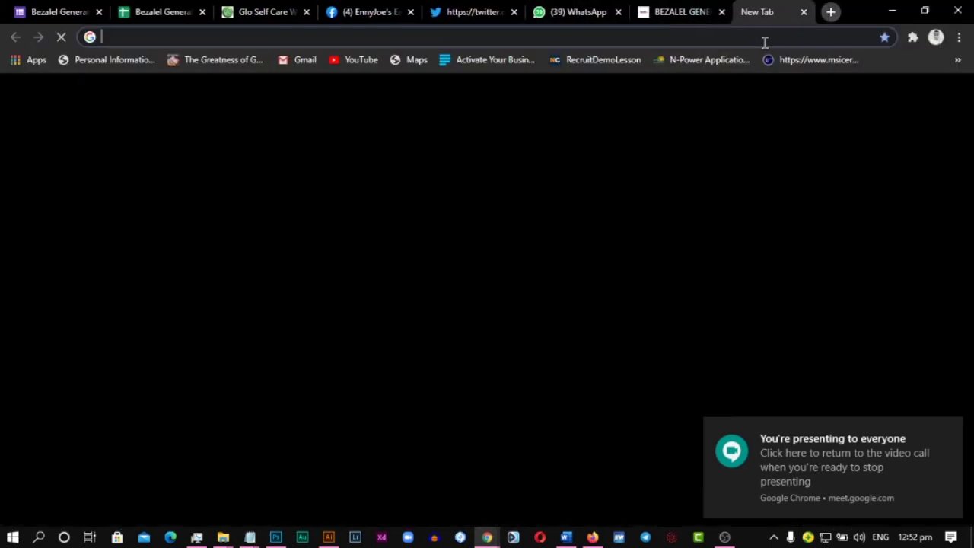
{"action": "left_click", "coordinate": [759, 36]}
{"action": "type", "text": "addi"}
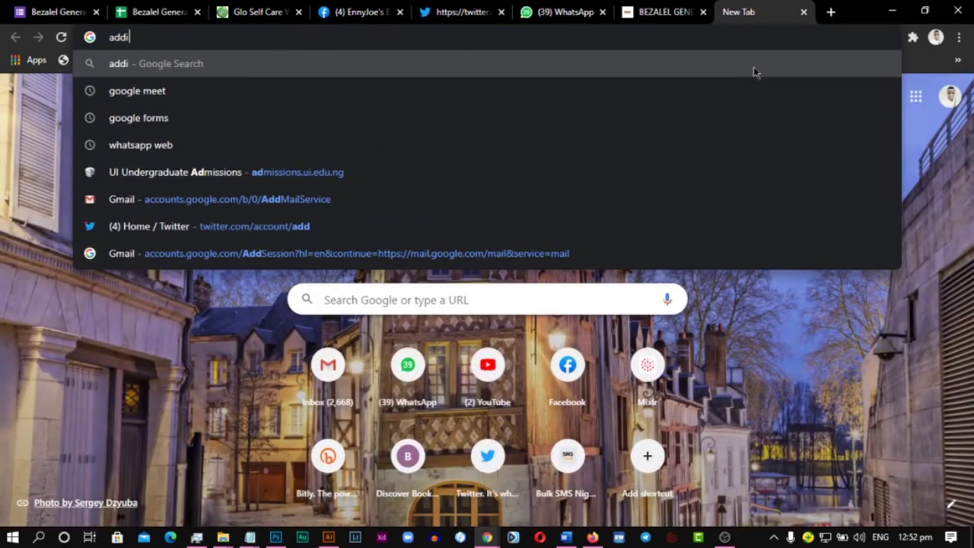
{"action": "type", "text": "das"}
{"action": "key", "text": "Return"}
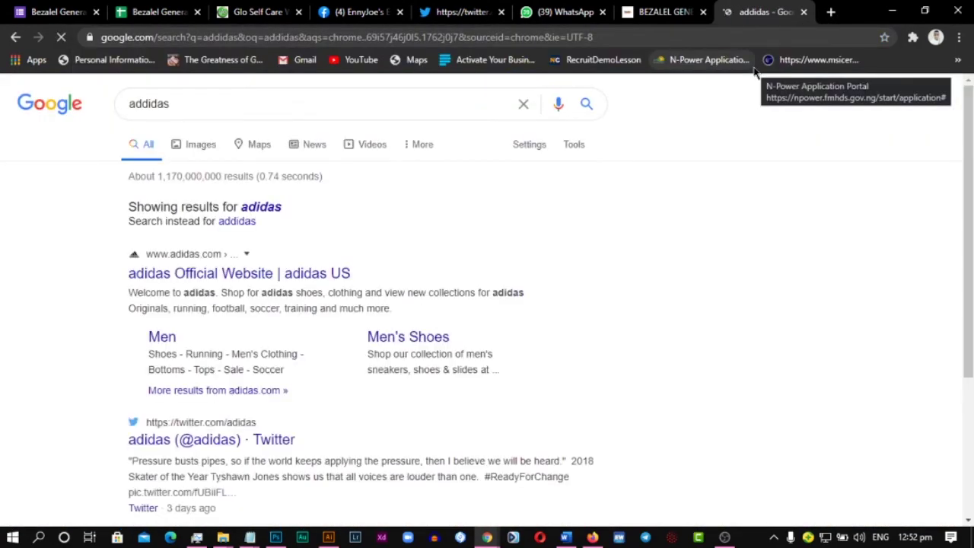
Browse the image results for adidas and enlarge the white-on-black adidas Originals trefoil logo
{"action": "left_click", "coordinate": [205, 145]}
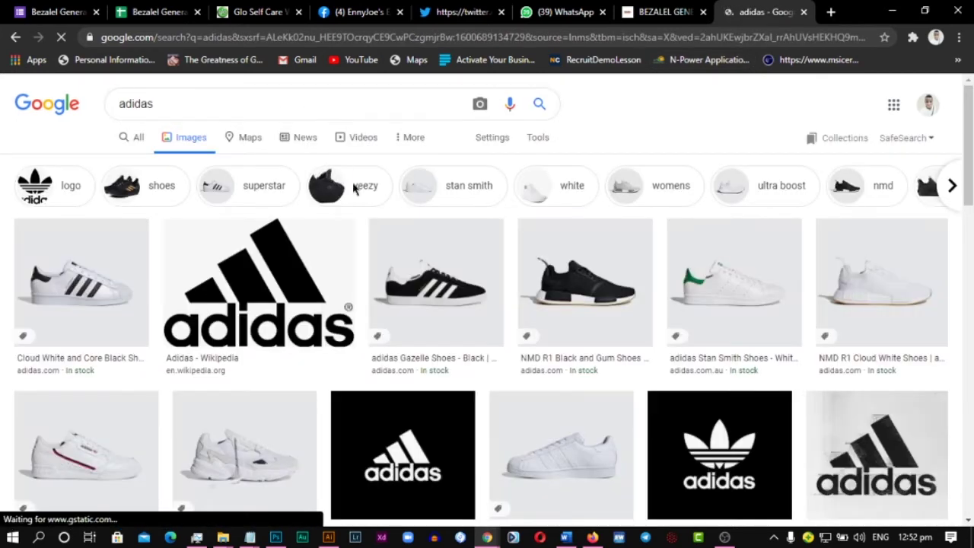
{"action": "scroll", "coordinate": [388, 187], "scroll_direction": "down", "scroll_amount": 1}
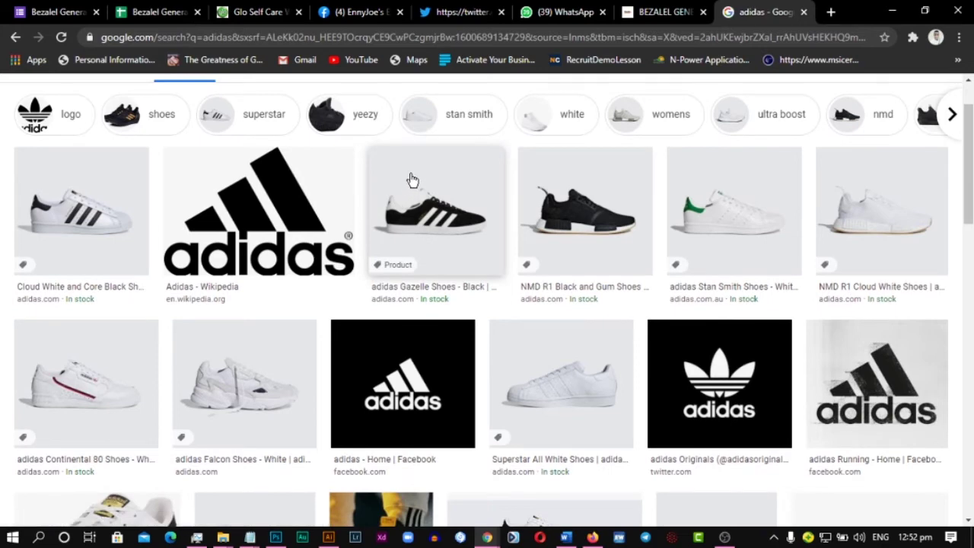
{"action": "scroll", "coordinate": [411, 180], "scroll_direction": "down", "scroll_amount": 1}
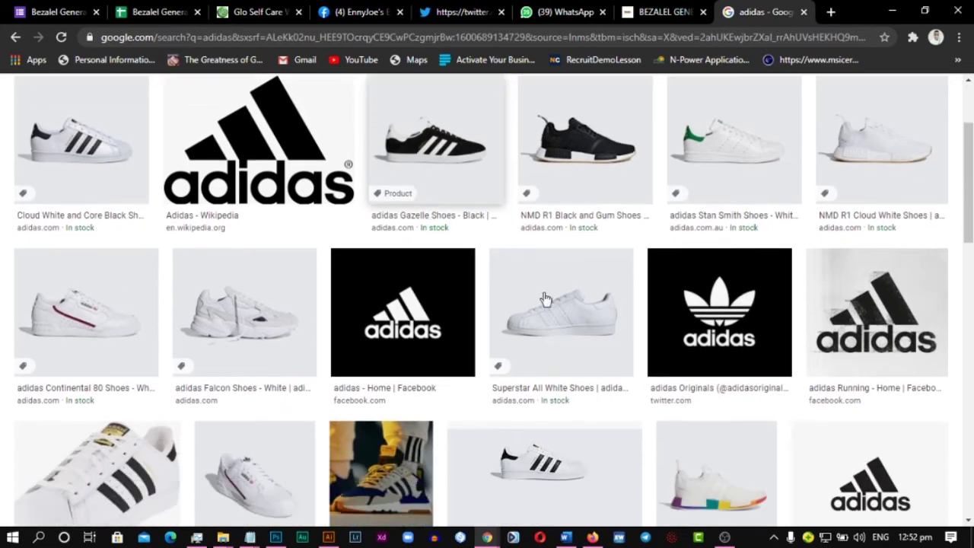
{"action": "left_click", "coordinate": [772, 328]}
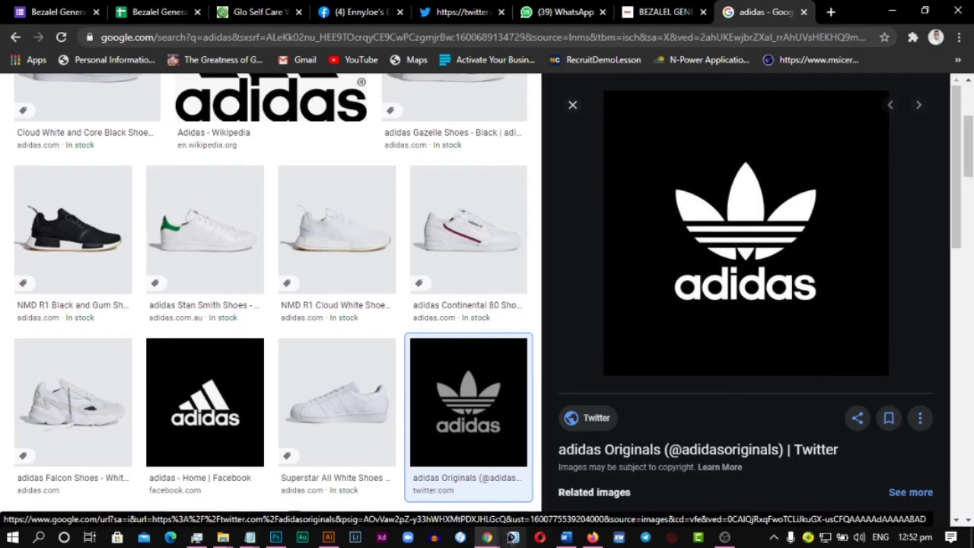
Switch to Illustrator to view the empty artboard zoomed out, and return to the enlarged trefoil logo in Chrome
{"action": "mouse_move", "coordinate": [487, 537]}
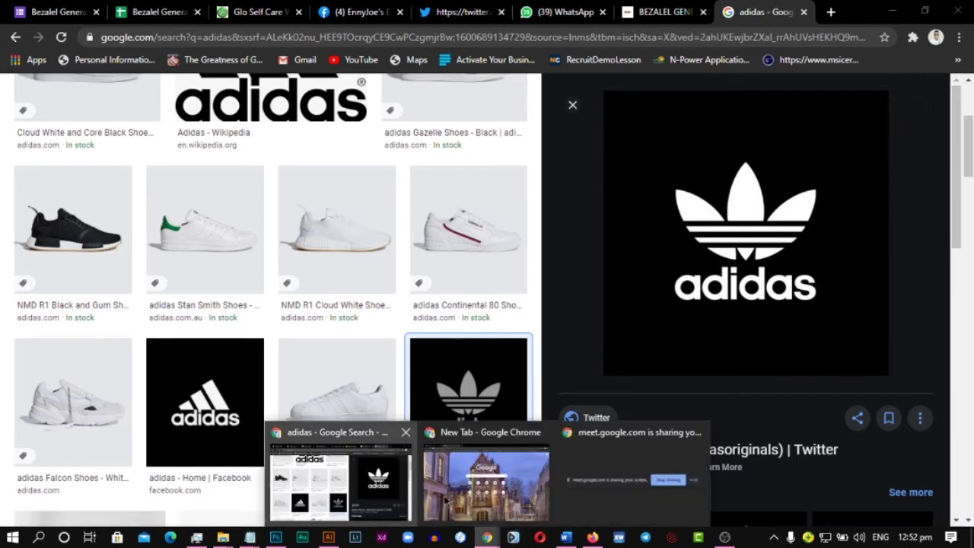
{"action": "left_click", "coordinate": [328, 537]}
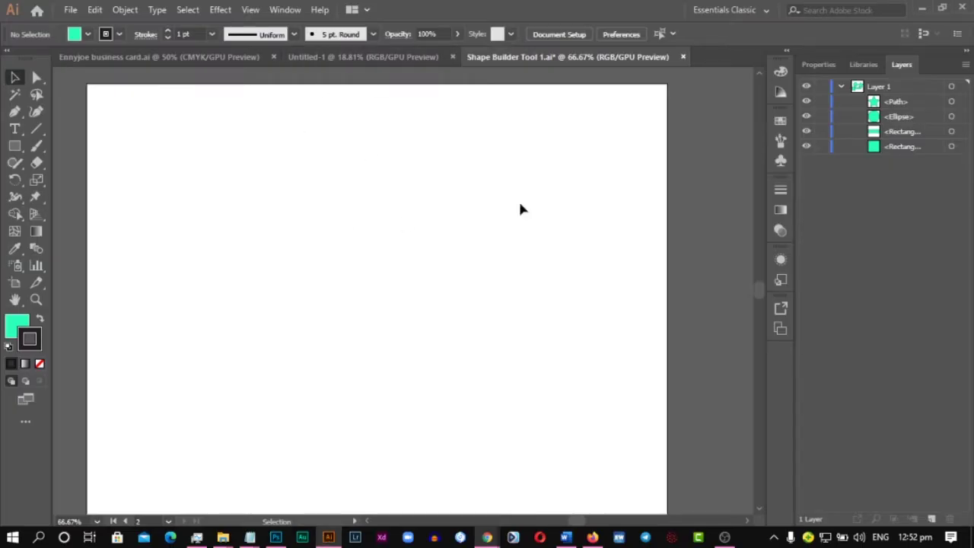
{"action": "scroll", "coordinate": [466, 243], "scroll_direction": "down", "scroll_amount": 1}
{"action": "key", "text": "alt+Tab"}
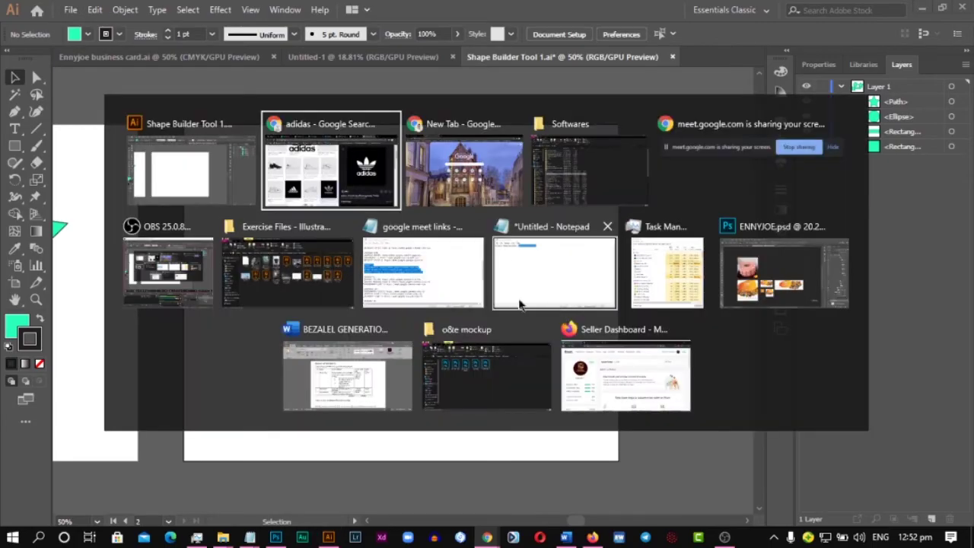
{"action": "left_click", "coordinate": [307, 156]}
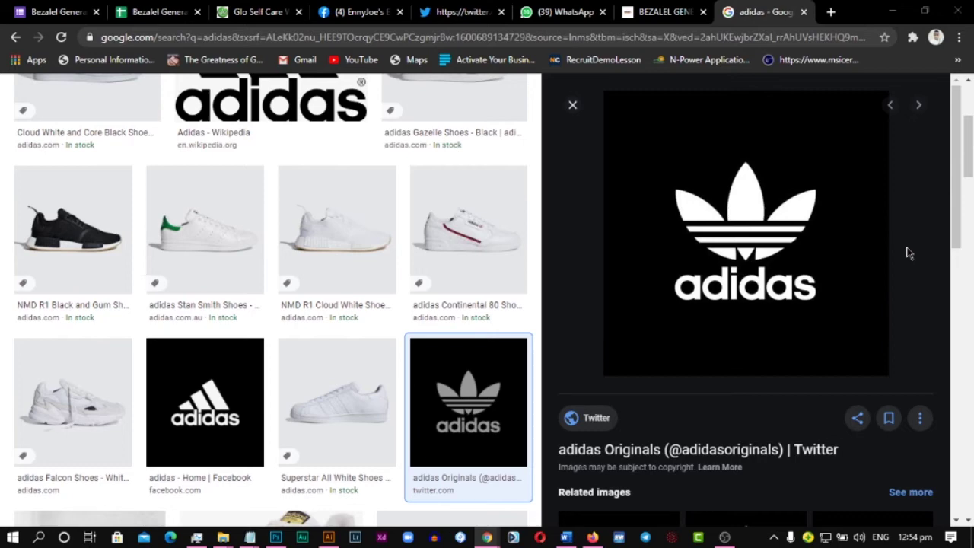
Switch to Illustrator and draw a circle about 4.8 in across near the middle of the second artboard
{"action": "mouse_move", "coordinate": [495, 540]}
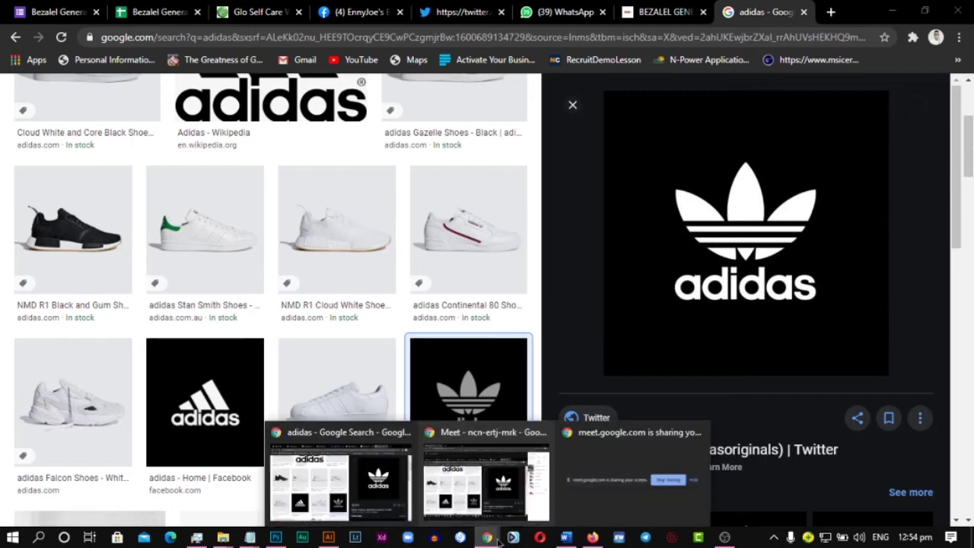
{"action": "left_click", "coordinate": [328, 538]}
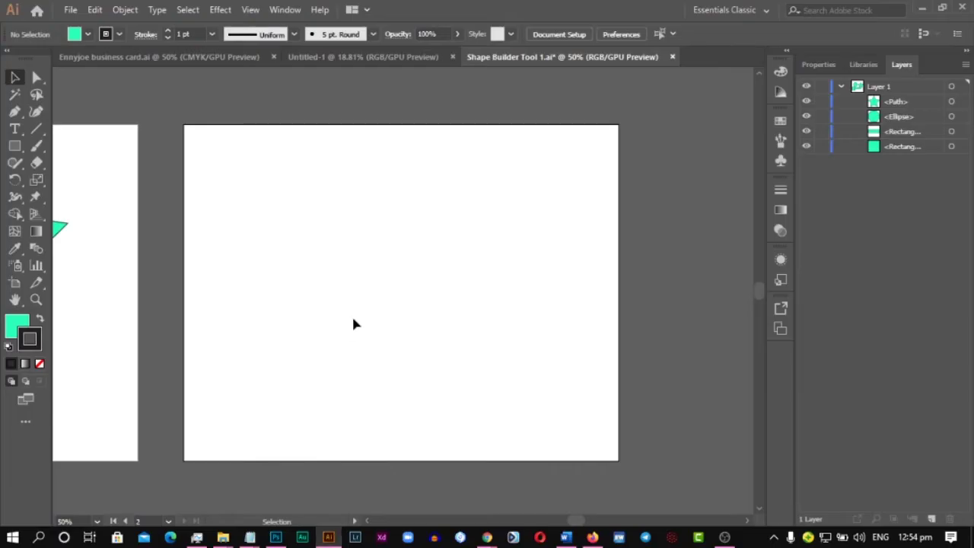
{"action": "scroll", "coordinate": [499, 281], "scroll_direction": "down", "scroll_amount": 2}
{"action": "scroll", "coordinate": [485, 256], "scroll_direction": "up", "scroll_amount": 2}
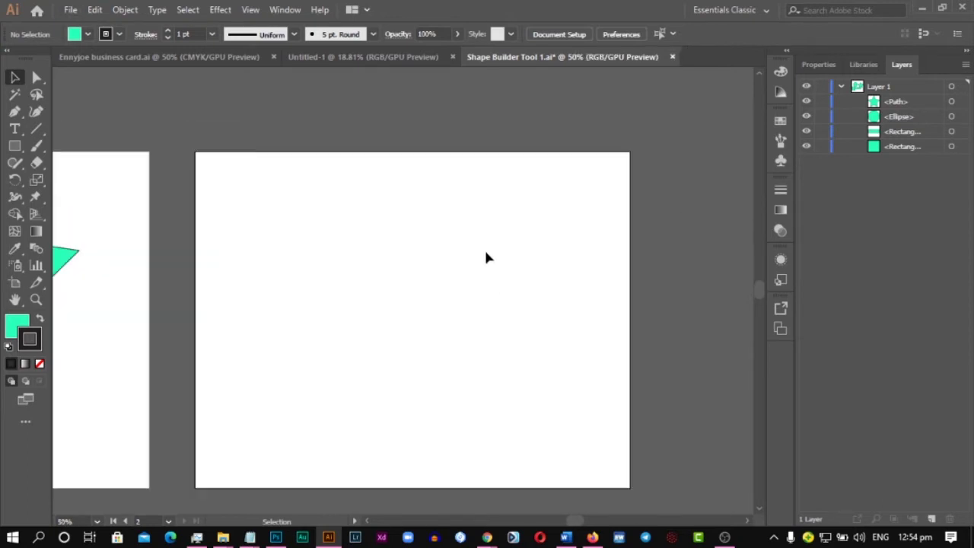
{"action": "key", "text": "space"}
{"action": "left_click_drag", "start_coordinate": [415, 307], "coordinate": [389, 274]}
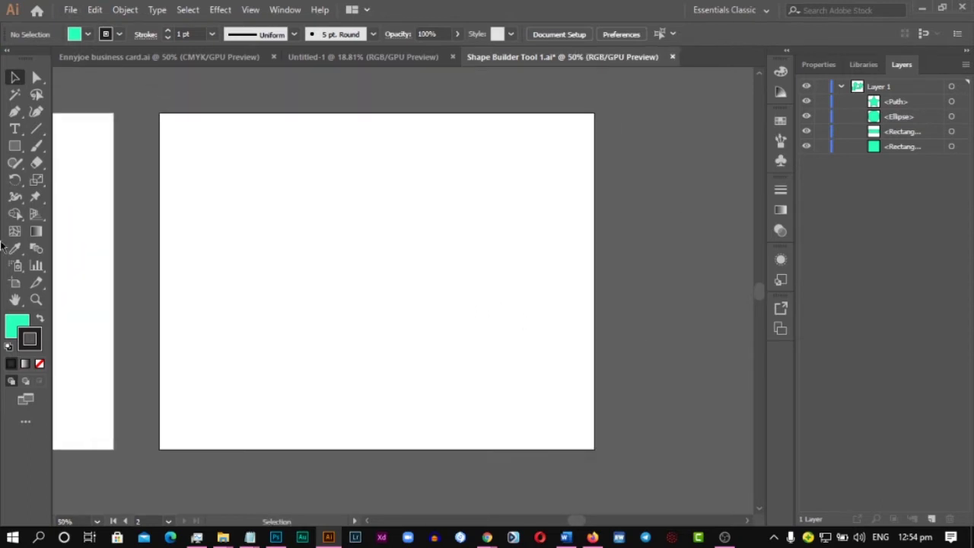
{"action": "left_click", "coordinate": [18, 147]}
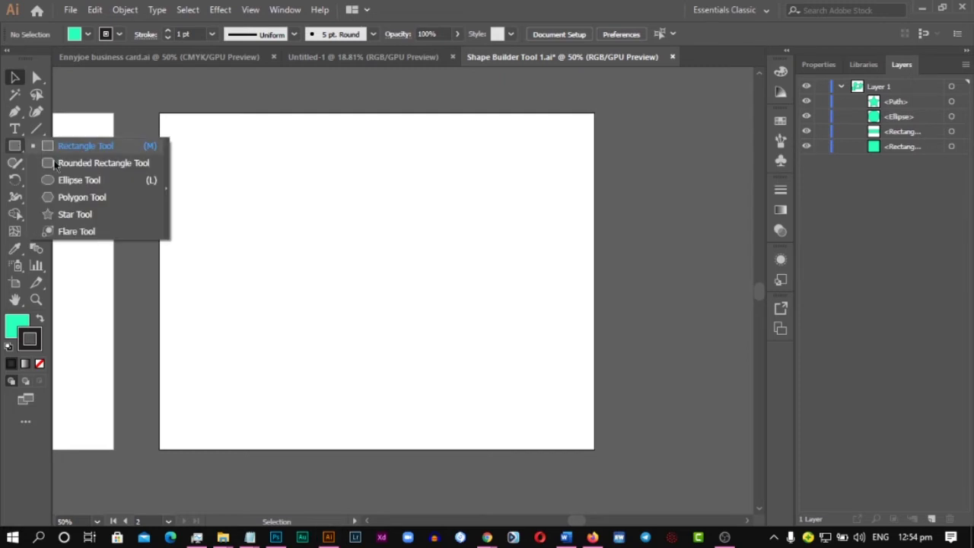
{"action": "left_click", "coordinate": [68, 185]}
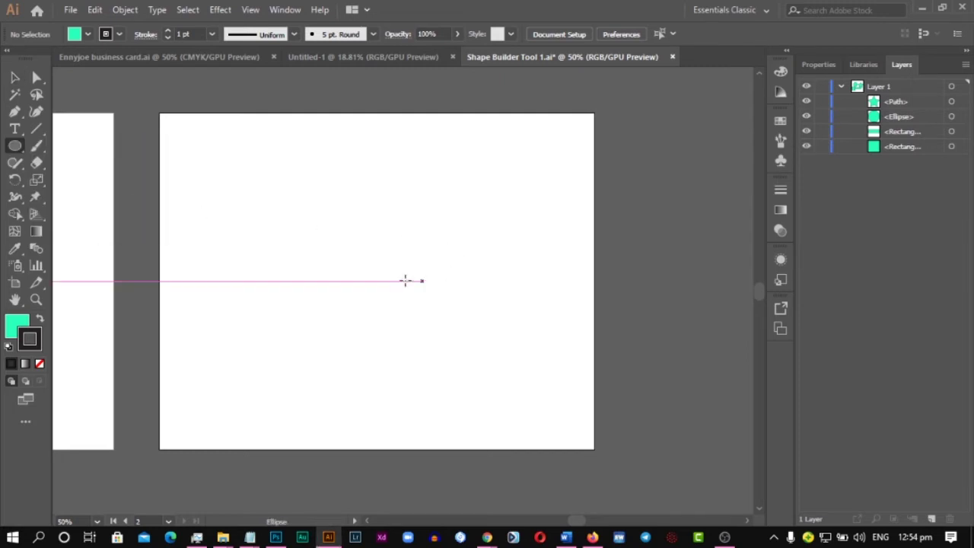
{"action": "left_click_drag", "start_coordinate": [373, 245], "coordinate": [435, 369]}
{"action": "key", "text": "alt+space"}
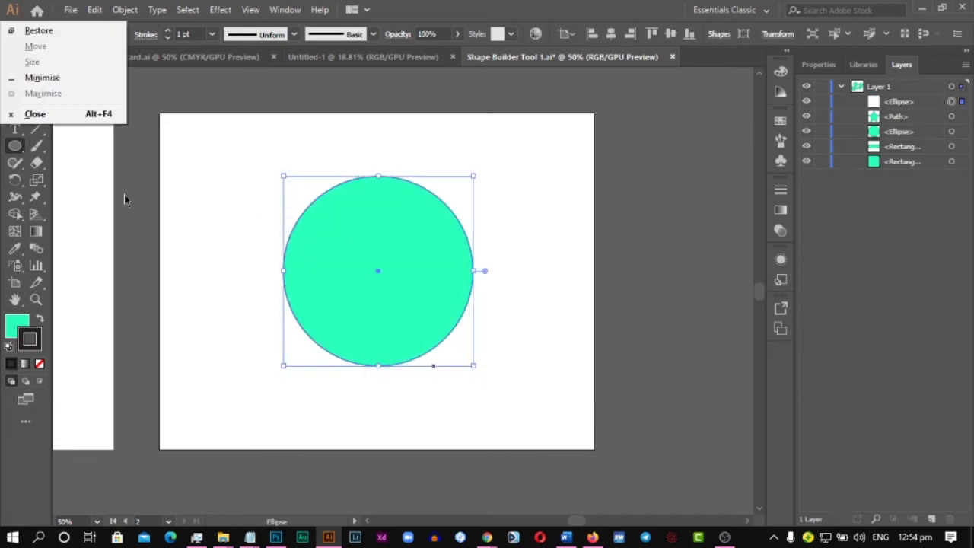
{"action": "key", "text": "Escape"}
Remove the circle's stroke, fill it with black (000000), and deselect it
{"action": "left_click", "coordinate": [38, 363]}
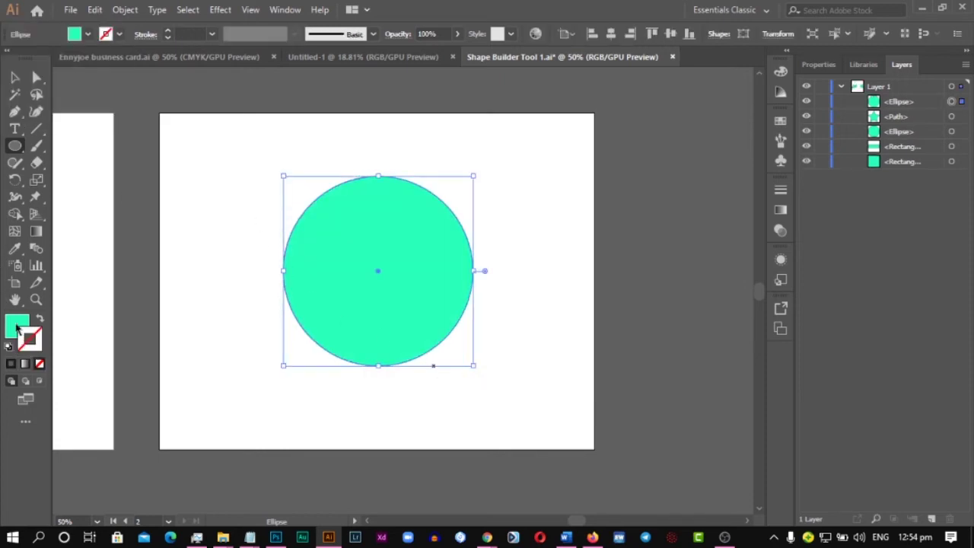
{"action": "left_click", "coordinate": [15, 331]}
{"action": "double_click", "coordinate": [16, 331]}
{"action": "left_click", "coordinate": [19, 231]}
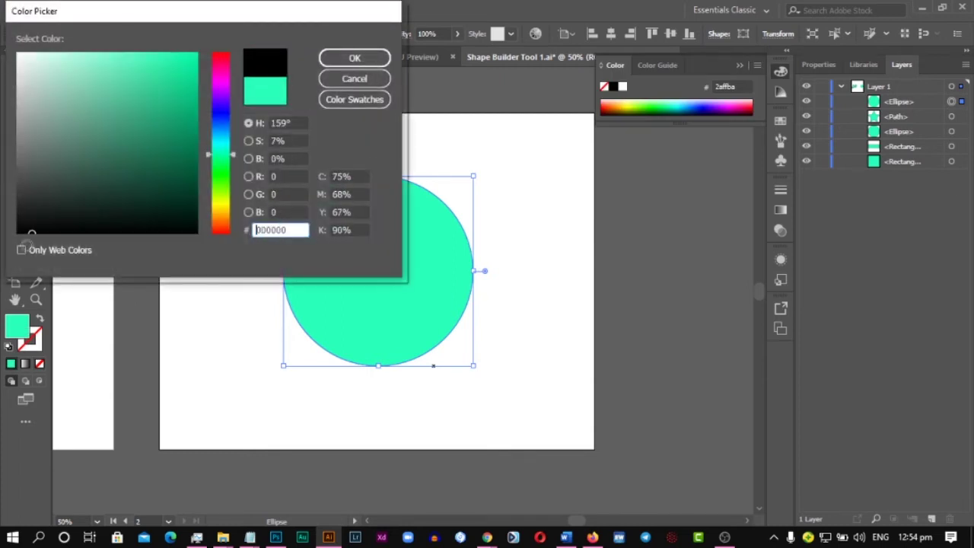
{"action": "left_click", "coordinate": [354, 58]}
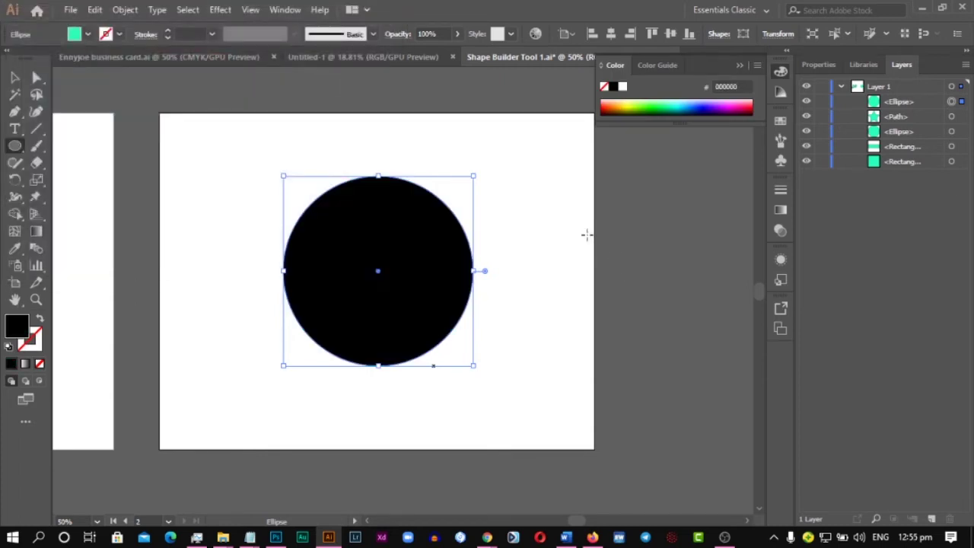
{"action": "left_click", "coordinate": [14, 77]}
{"action": "left_click", "coordinate": [259, 199]}
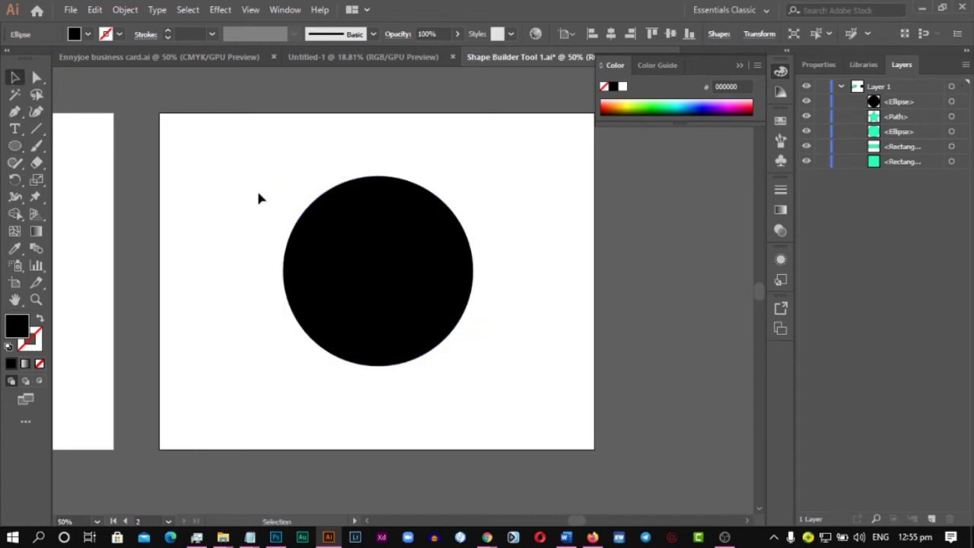
Show the rulers and collapse the Color panel, keeping the black circle selected
{"action": "left_click", "coordinate": [418, 282]}
{"action": "key", "text": "a"}
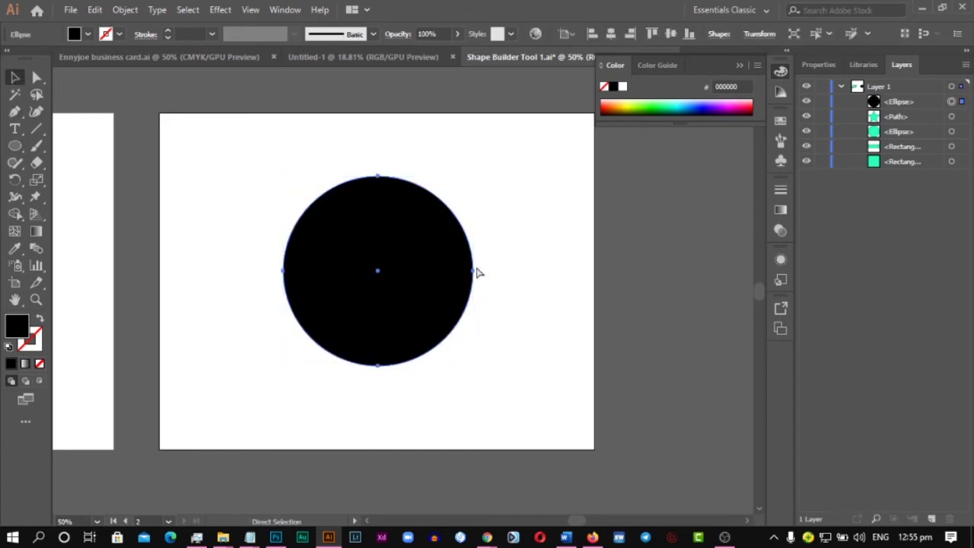
{"action": "key", "text": "ctrl+r"}
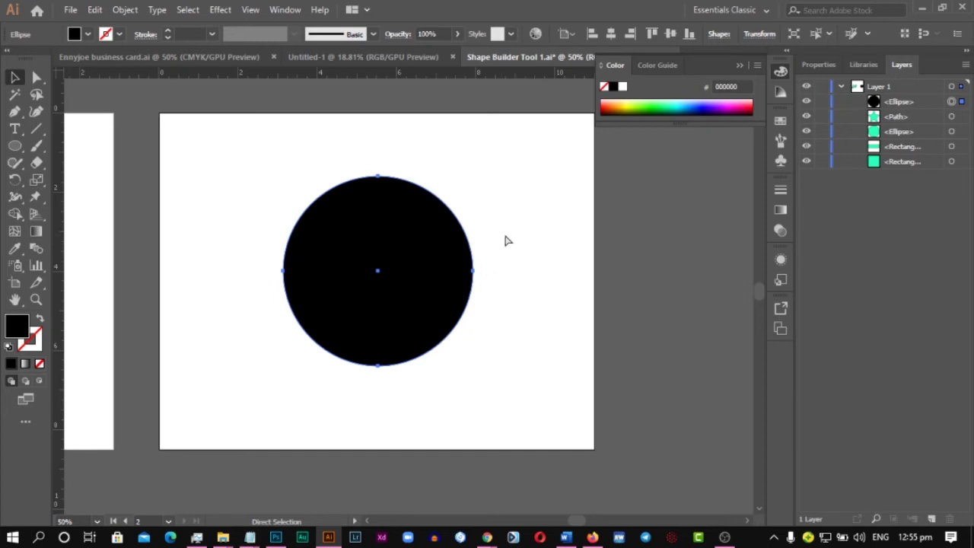
{"action": "left_click", "coordinate": [739, 66]}
{"action": "key", "text": "v"}
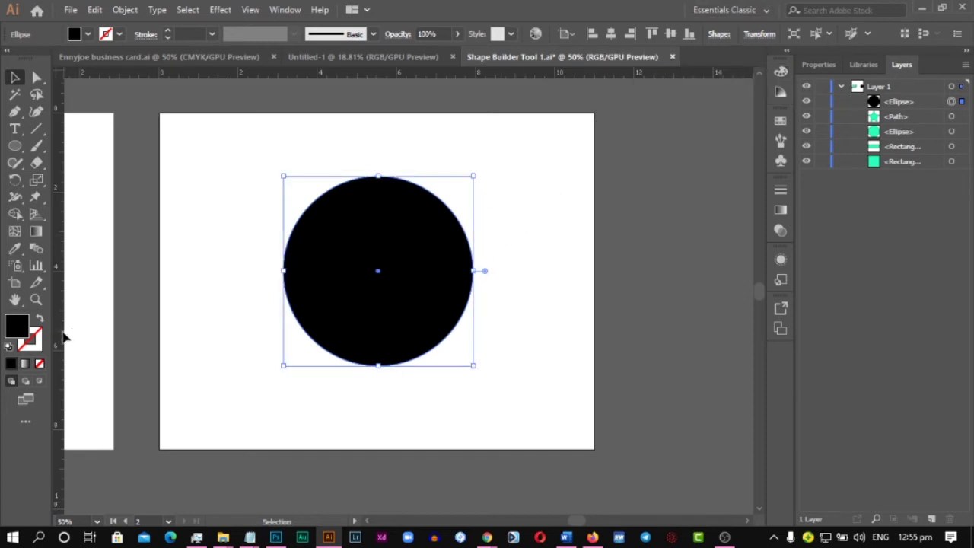
Place a vertical guide through the black circle's centre and a horizontal guide just below its centre, and select the circle
{"action": "left_click_drag", "start_coordinate": [64, 337], "coordinate": [378, 343]}
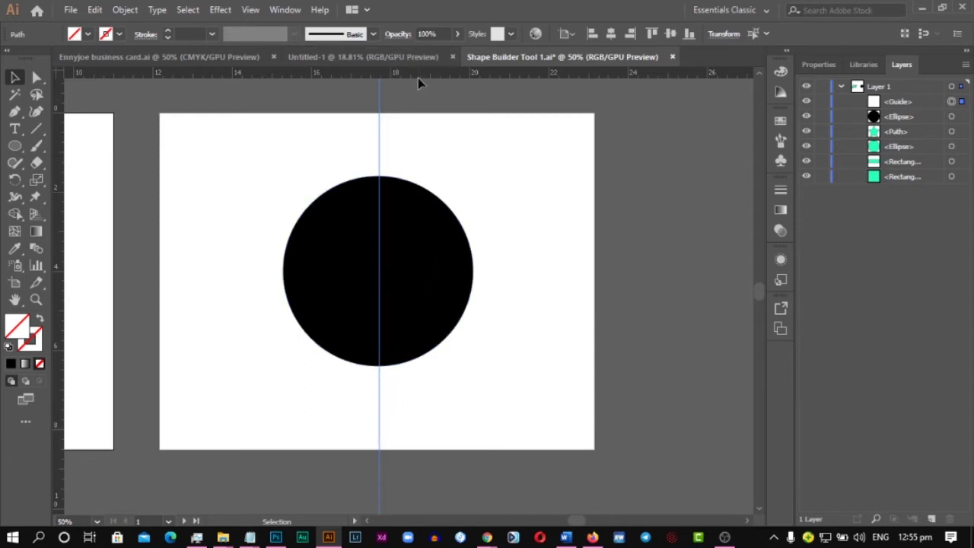
{"action": "left_click_drag", "start_coordinate": [418, 76], "coordinate": [411, 287]}
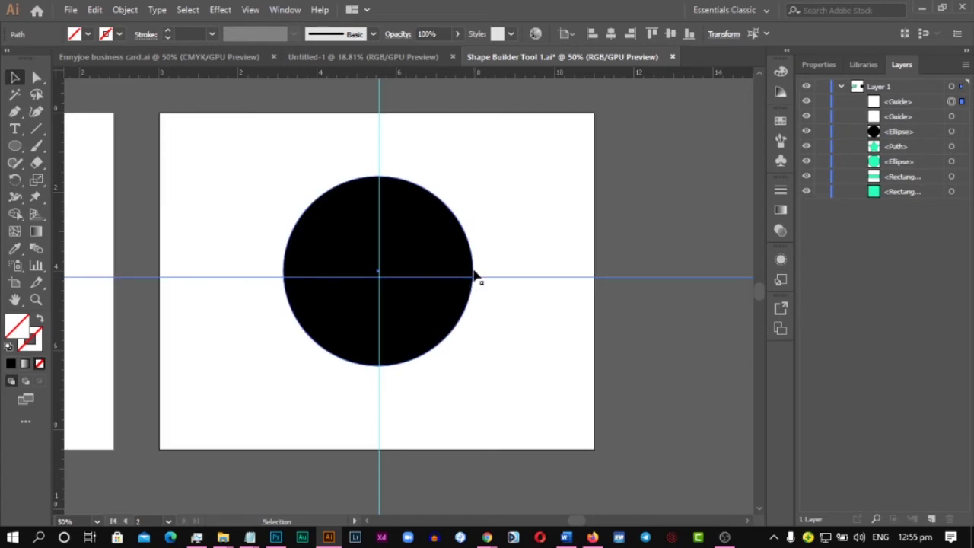
{"action": "left_click", "coordinate": [406, 254]}
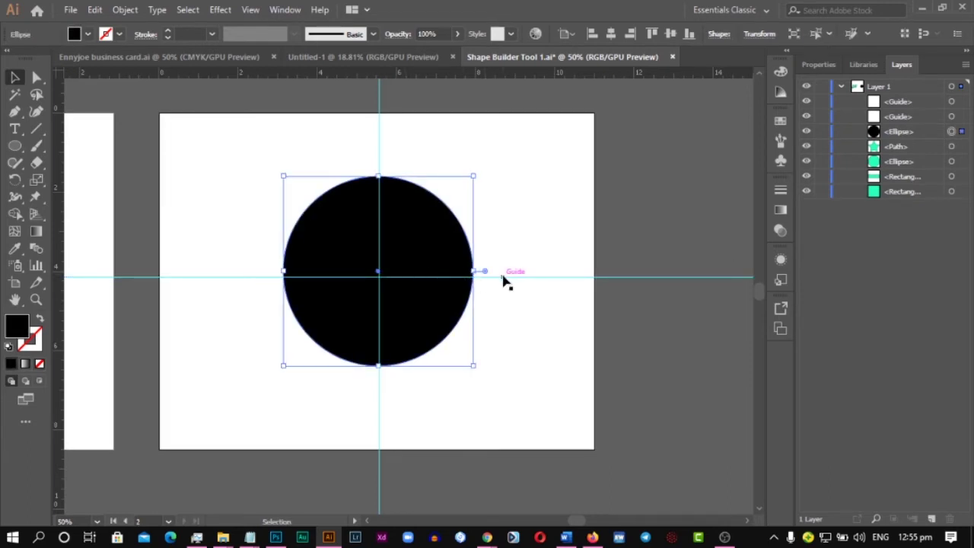
Move the horizontal guide up so it passes through the centre of the black circle
{"action": "left_click_drag", "start_coordinate": [503, 275], "coordinate": [496, 271]}
{"action": "left_click", "coordinate": [352, 240]}
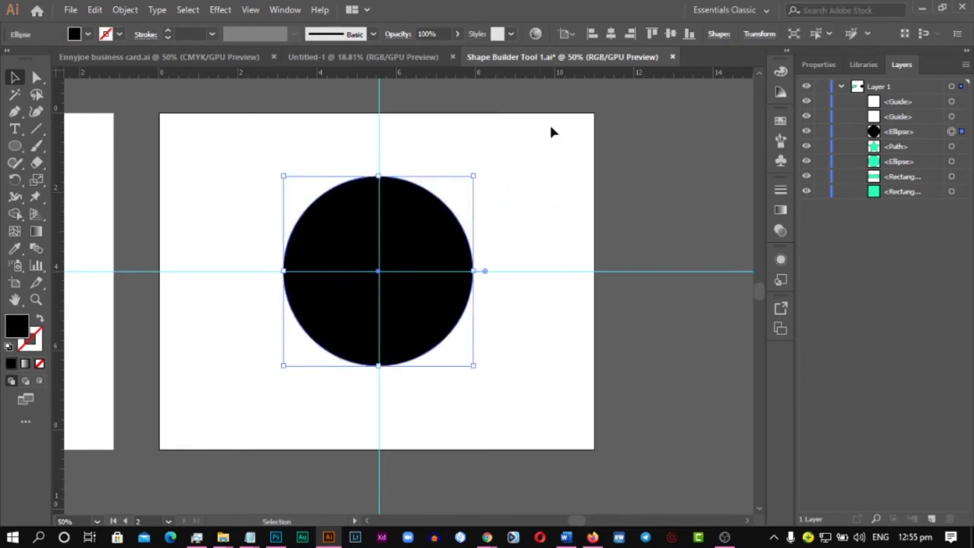
{"action": "scroll", "coordinate": [518, 145], "scroll_direction": "up", "scroll_amount": 1}
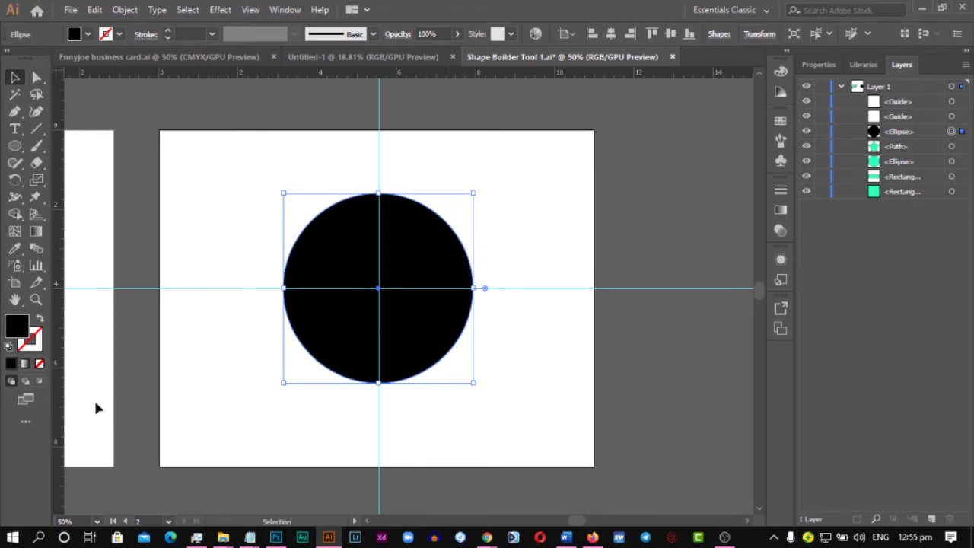
Remove the circle's fill, give it a black (000000) 4 pt stroke, and deselect it
{"action": "left_click", "coordinate": [39, 363]}
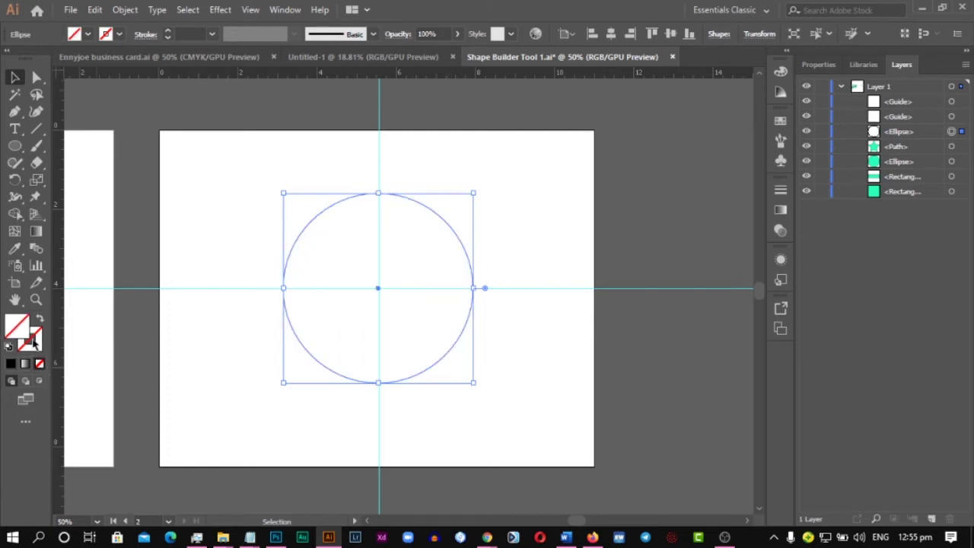
{"action": "key", "text": "x"}
{"action": "left_click", "coordinate": [21, 364]}
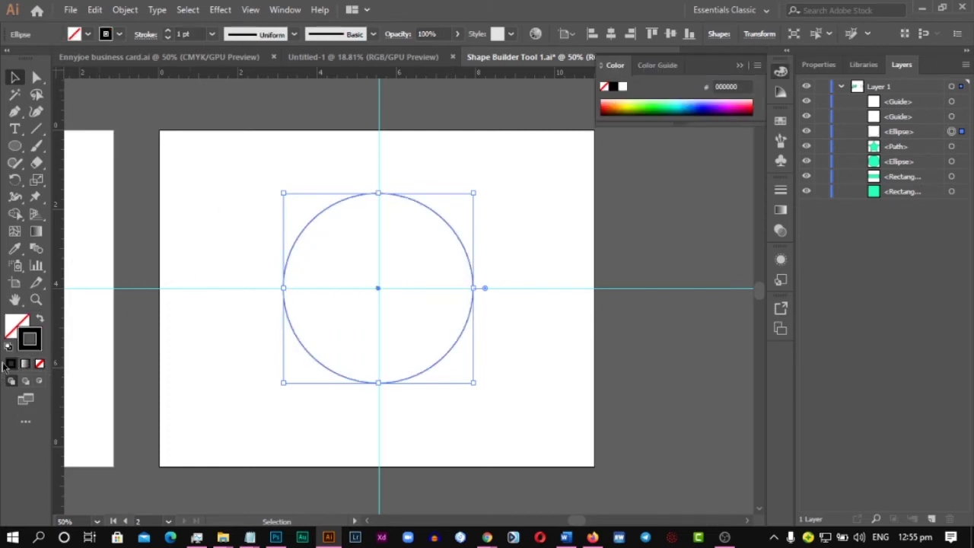
{"action": "left_click", "coordinate": [168, 31]}
{"action": "left_click", "coordinate": [167, 31]}
{"action": "left_click", "coordinate": [182, 195]}
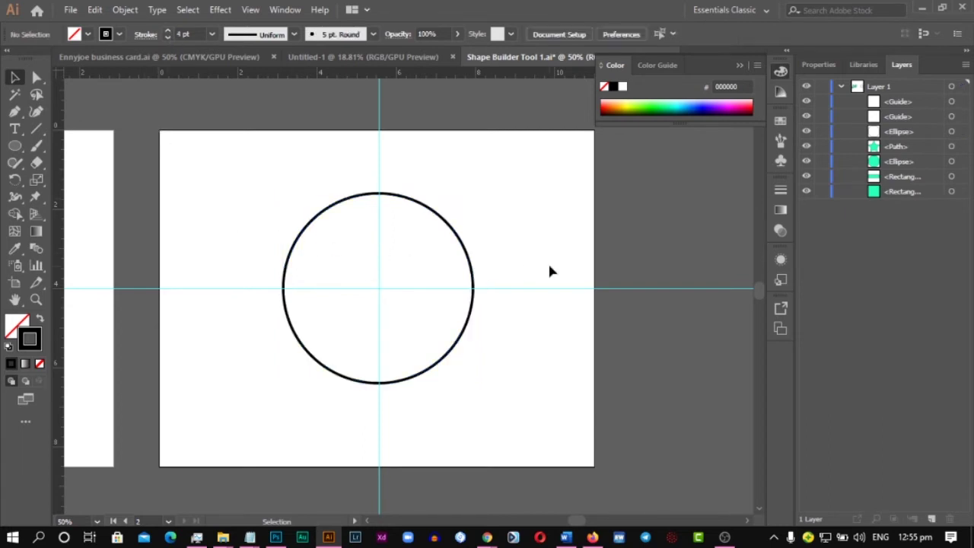
Select the circle, switch to Chrome to examine the top leaf of the adidas trefoil, and return to Illustrator
{"action": "left_click", "coordinate": [462, 251]}
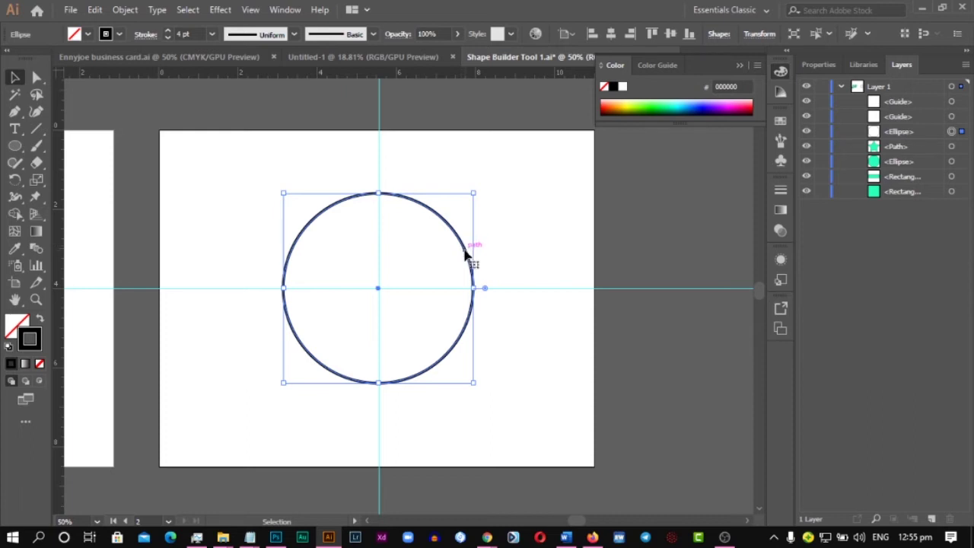
{"action": "mouse_move", "coordinate": [465, 255]}
{"action": "left_mouse_down"}
{"action": "mouse_move", "coordinate": [467, 245]}
{"action": "mouse_move", "coordinate": [466, 256]}
{"action": "left_mouse_up"}
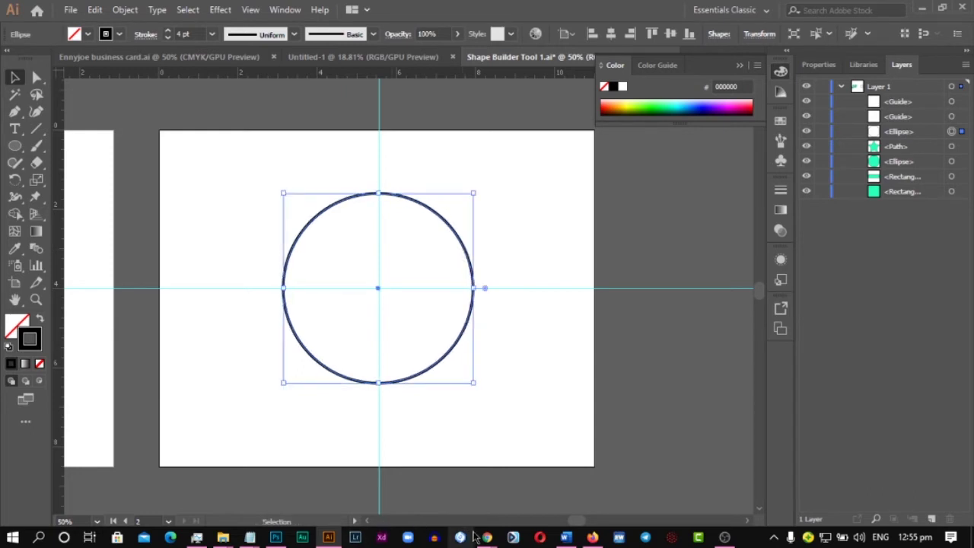
{"action": "mouse_move", "coordinate": [486, 537]}
{"action": "left_click", "coordinate": [335, 479]}
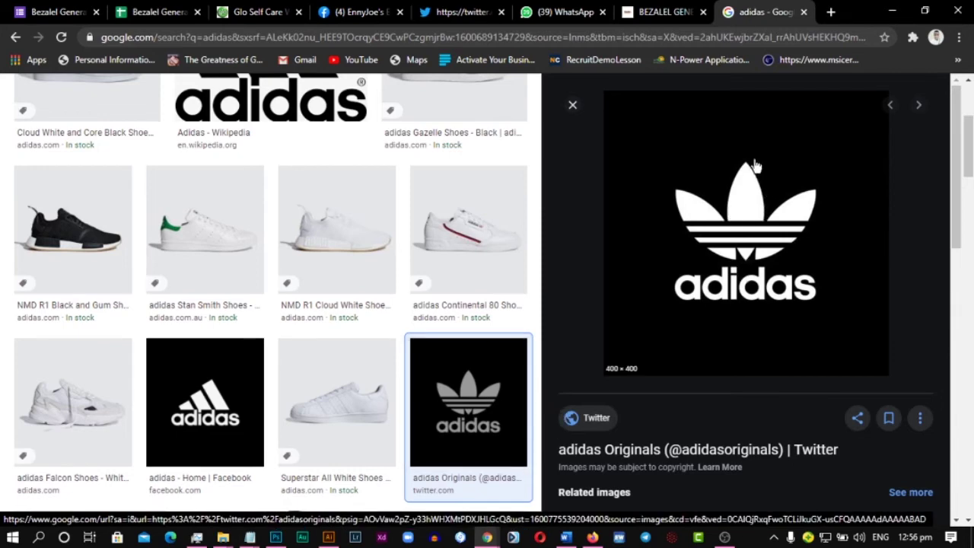
{"action": "key", "text": "alt+Tab"}
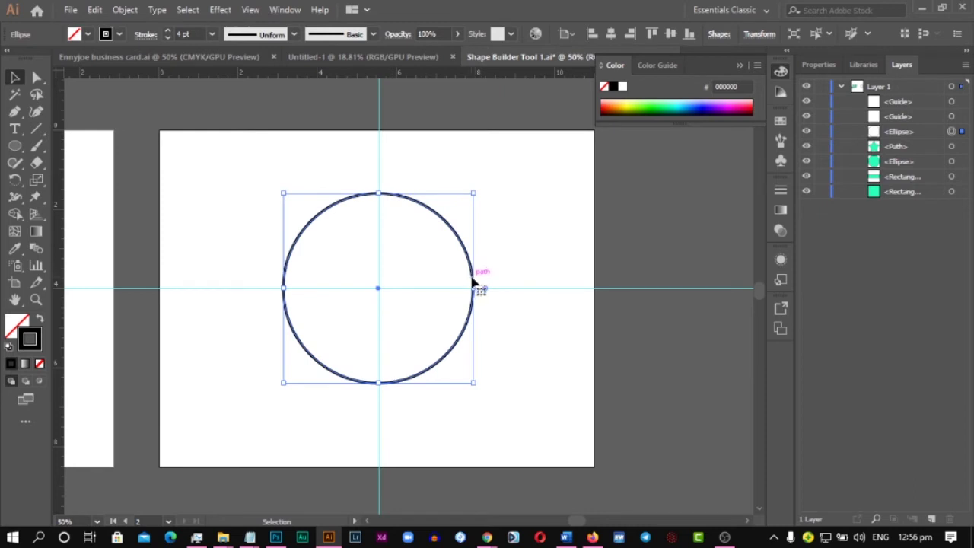
Duplicate the outlined circle along the horizontal guide and space both circles evenly about the vertical guide so they overlap in a leaf shape
{"action": "left_click_drag", "start_coordinate": [474, 282], "coordinate": [408, 310]}
{"action": "key", "text": "ctrl+z"}
{"action": "left_click_drag", "start_coordinate": [464, 251], "coordinate": [533, 269]}
{"action": "scroll", "coordinate": [352, 231], "scroll_direction": "up", "scroll_amount": 3}
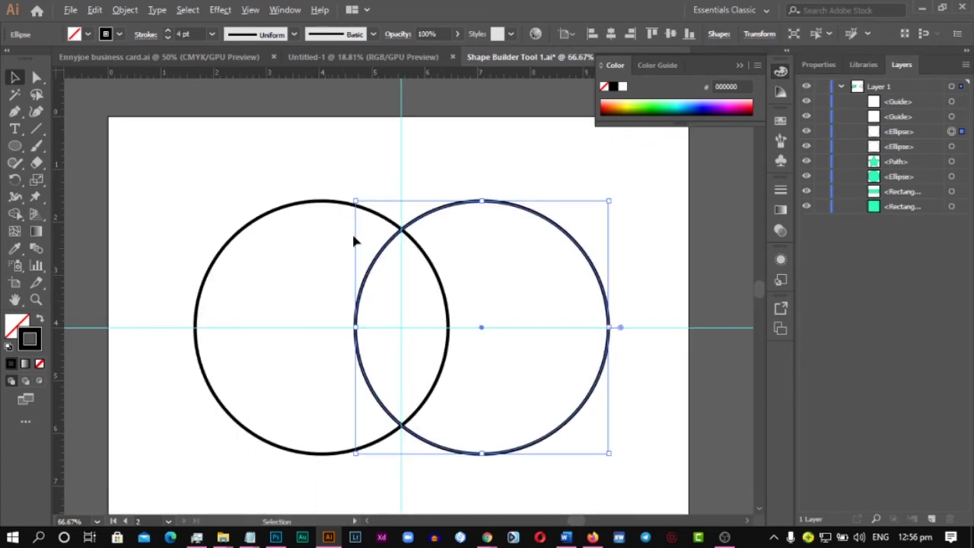
{"action": "scroll", "coordinate": [392, 243], "scroll_direction": "down", "scroll_amount": 2}
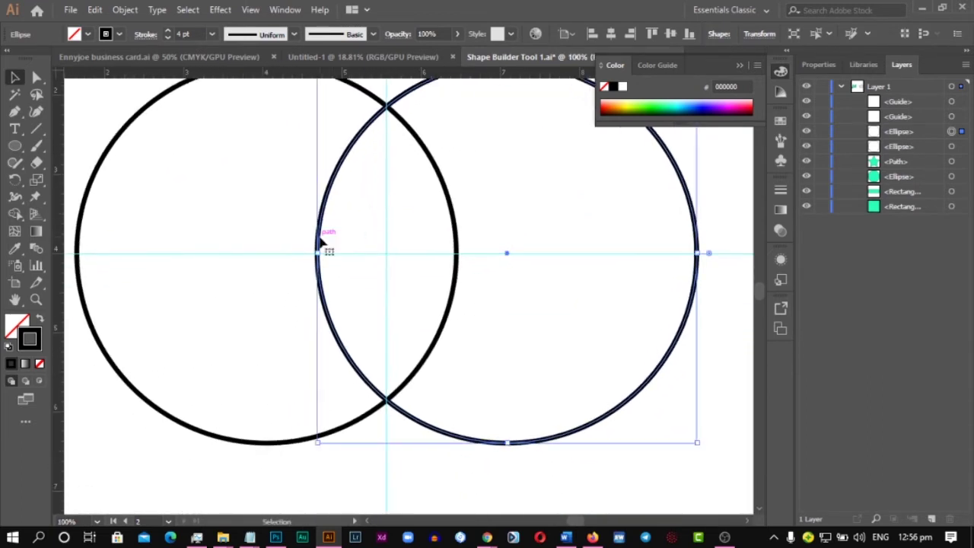
{"action": "mouse_move", "coordinate": [459, 253]}
{"action": "left_mouse_down"}
{"action": "mouse_move", "coordinate": [434, 252]}
{"action": "mouse_move", "coordinate": [444, 252]}
{"action": "left_mouse_up"}
{"action": "mouse_move", "coordinate": [322, 245]}
{"action": "left_mouse_down"}
{"action": "mouse_move", "coordinate": [341, 246]}
{"action": "mouse_move", "coordinate": [331, 242]}
{"action": "left_mouse_up"}
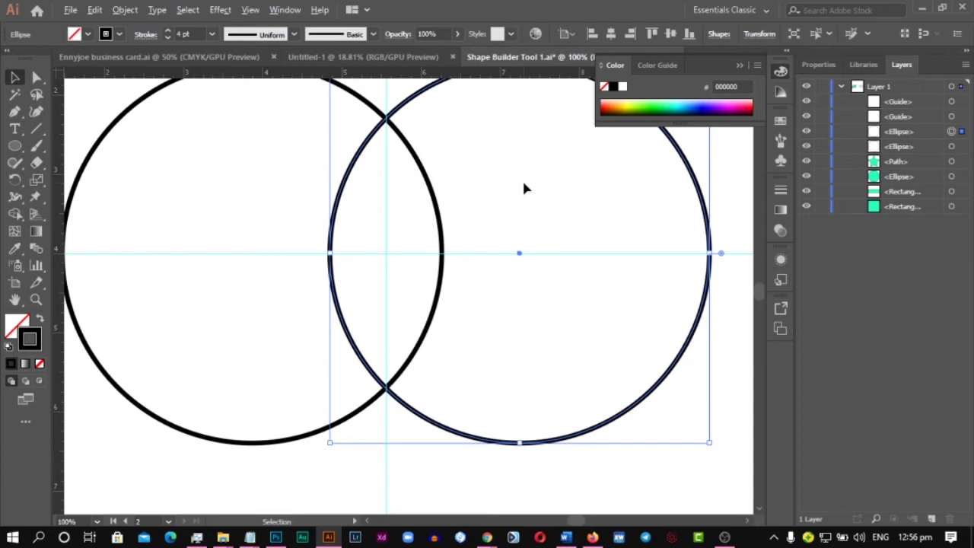
Inspect the upper and lower intersections of the two circles against the vertical guide
{"action": "scroll", "coordinate": [523, 183], "scroll_direction": "down", "scroll_amount": 2}
{"action": "left_click_drag", "start_coordinate": [453, 231], "coordinate": [417, 346]}
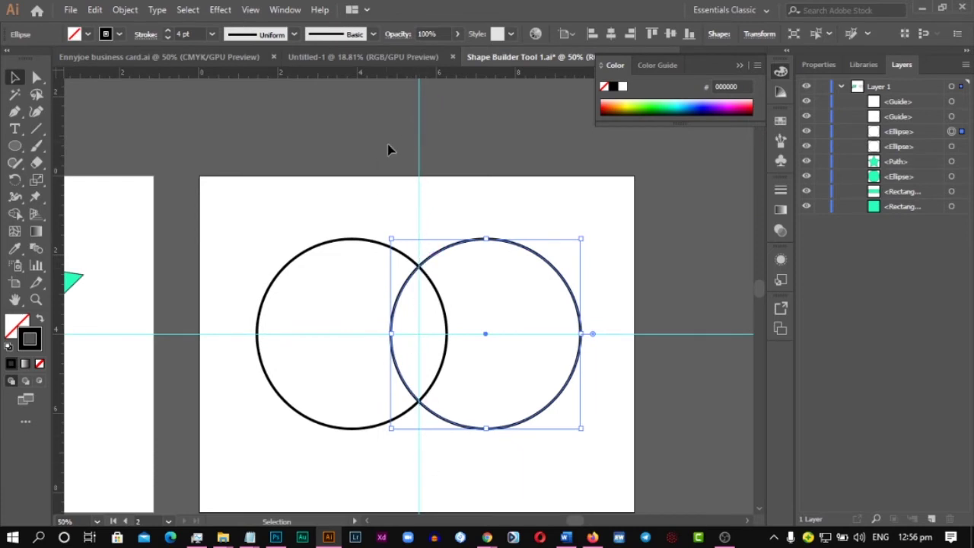
{"action": "scroll", "coordinate": [432, 244], "scroll_direction": "up", "scroll_amount": 4}
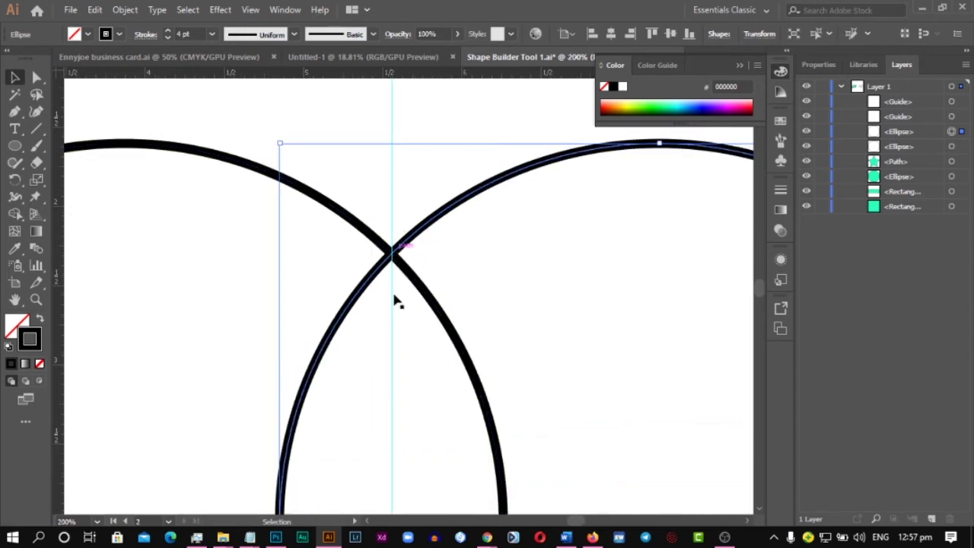
{"action": "scroll", "coordinate": [385, 346], "scroll_direction": "down", "scroll_amount": 10}
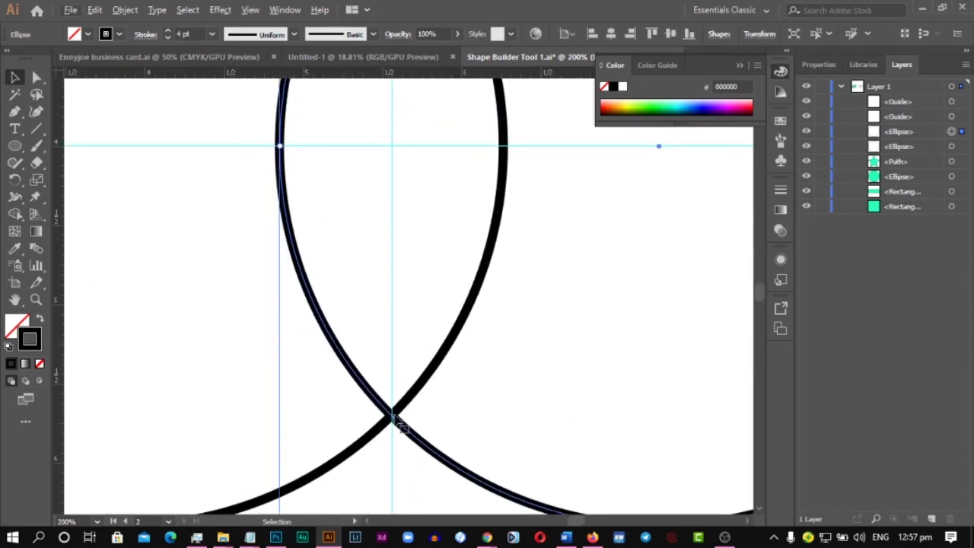
{"action": "scroll", "coordinate": [407, 396], "scroll_direction": "down", "scroll_amount": 2}
{"action": "scroll", "coordinate": [408, 394], "scroll_direction": "down", "scroll_amount": 1}
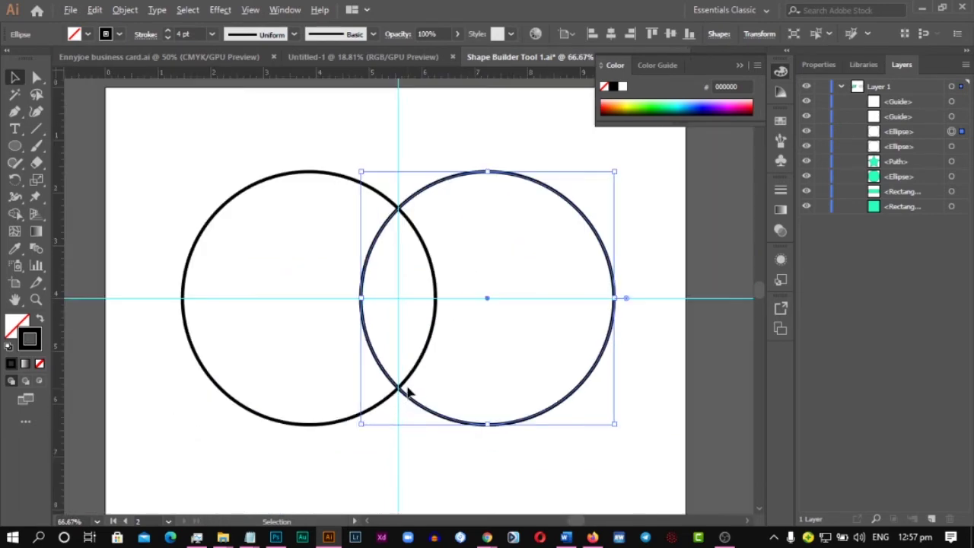
{"action": "scroll", "coordinate": [381, 285], "scroll_direction": "up", "scroll_amount": 2}
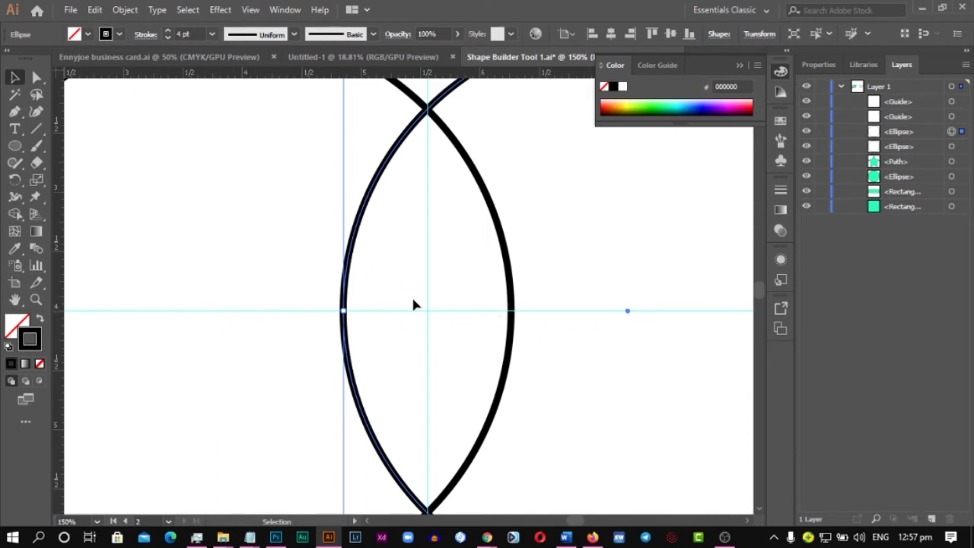
{"action": "scroll", "coordinate": [479, 313], "scroll_direction": "down", "scroll_amount": 3}
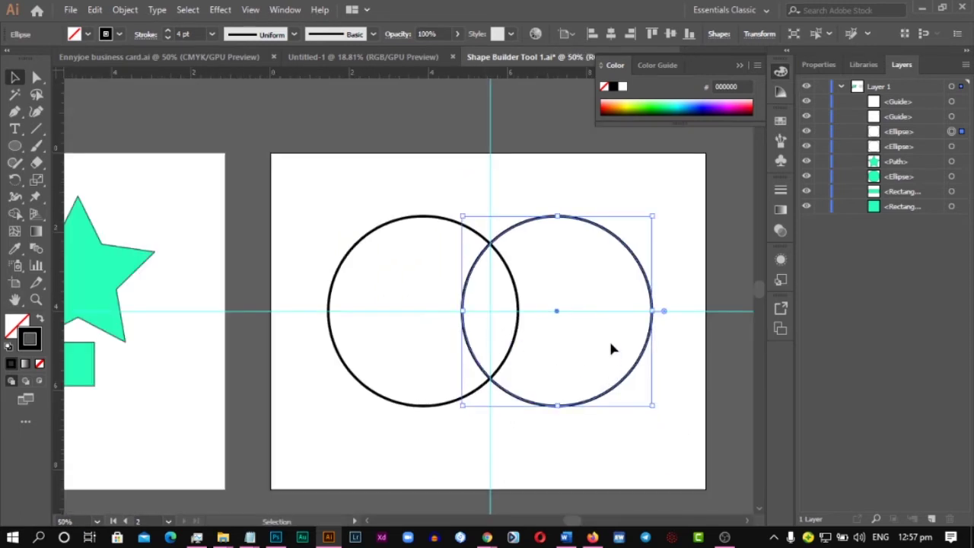
Switch to Chrome to compare the overlap with the trefoil's middle leaf, and return to Illustrator
{"action": "mouse_move", "coordinate": [487, 538]}
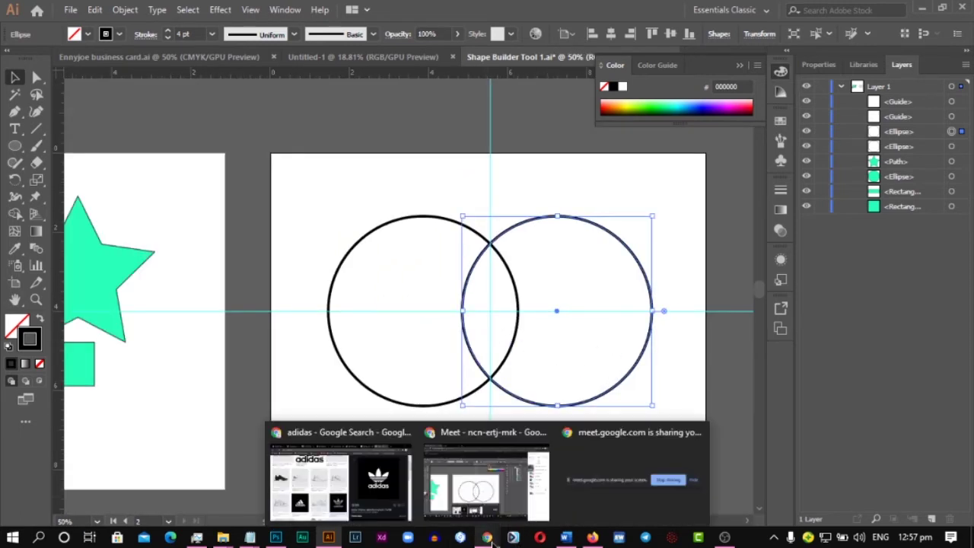
{"action": "left_click", "coordinate": [335, 479]}
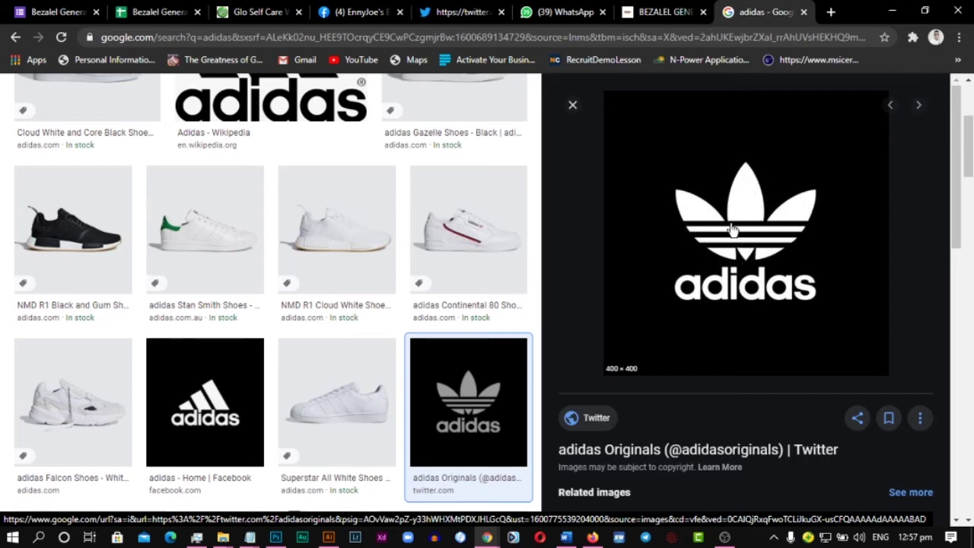
{"action": "key", "text": "alt+Tab"}
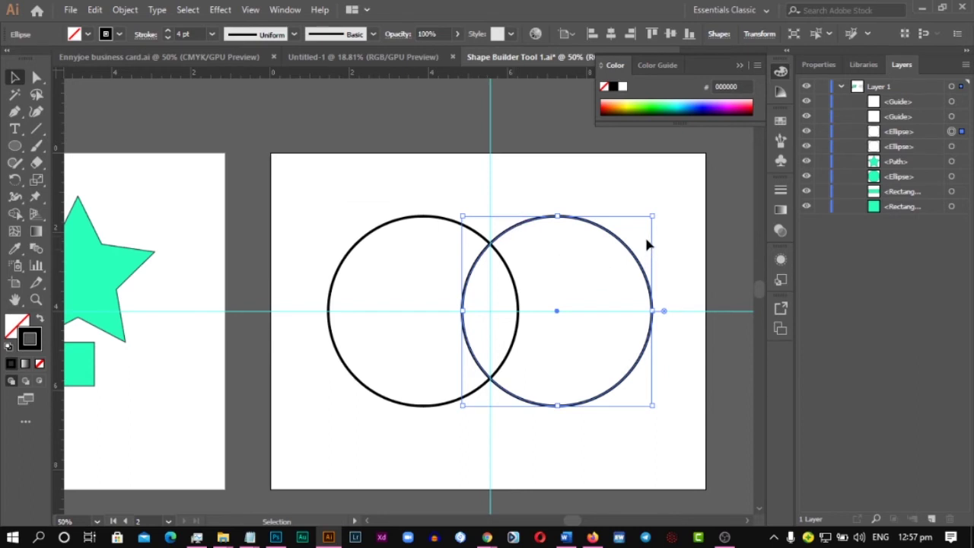
{"action": "scroll", "coordinate": [631, 300], "scroll_direction": "down", "scroll_amount": 3}
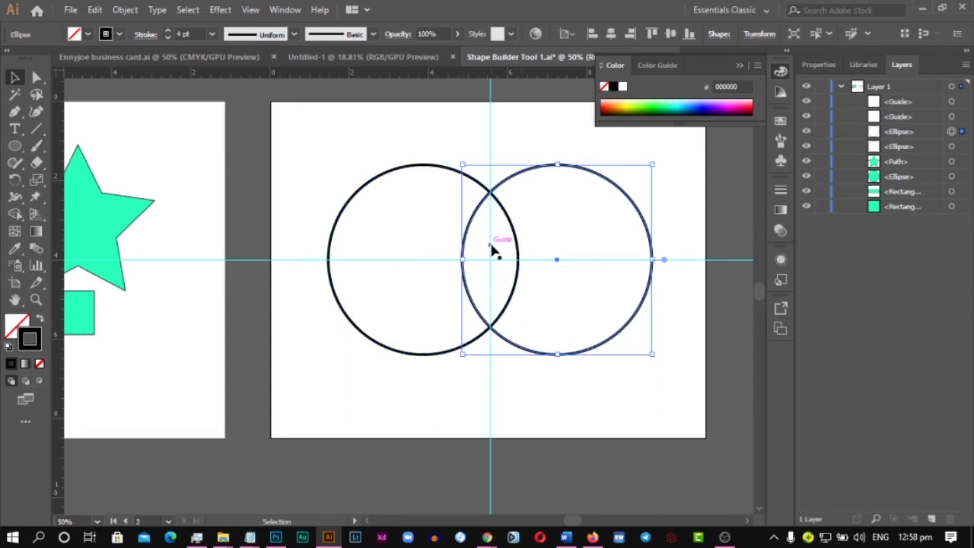
{"action": "left_click", "coordinate": [434, 173]}
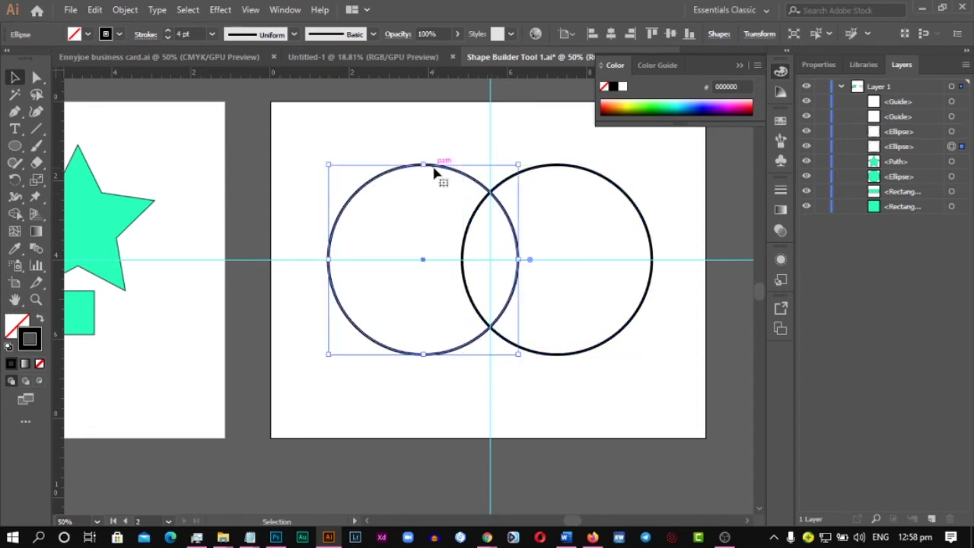
{"action": "left_click", "coordinate": [559, 171], "text": "shift"}
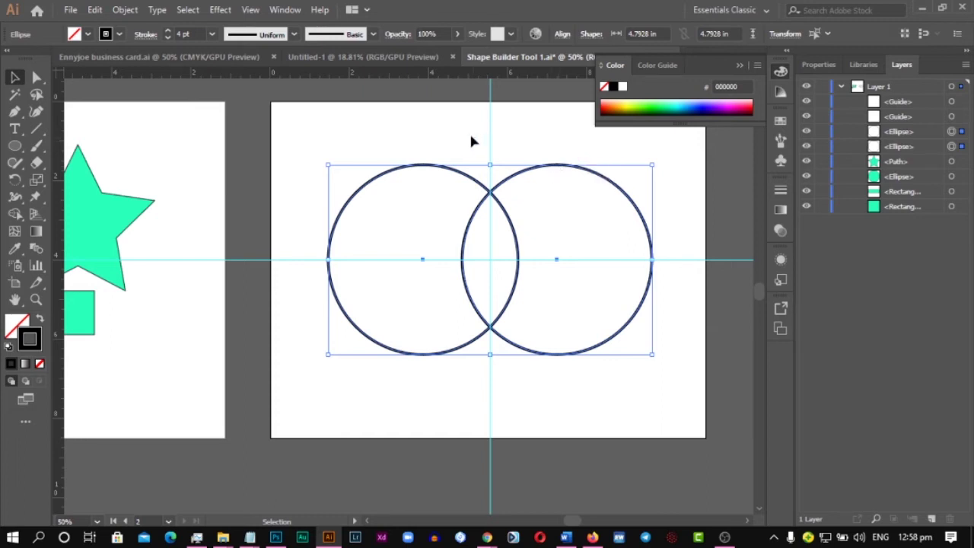
{"action": "left_click", "coordinate": [605, 150]}
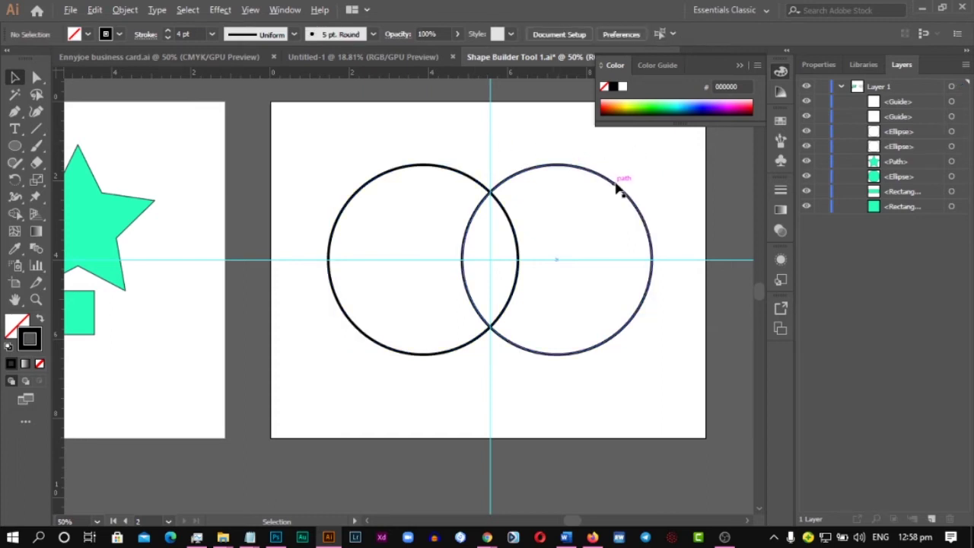
Duplicate the right-hand circle and move the copy off to the lower left of the second artboard
{"action": "left_click_drag", "start_coordinate": [622, 192], "coordinate": [561, 165]}
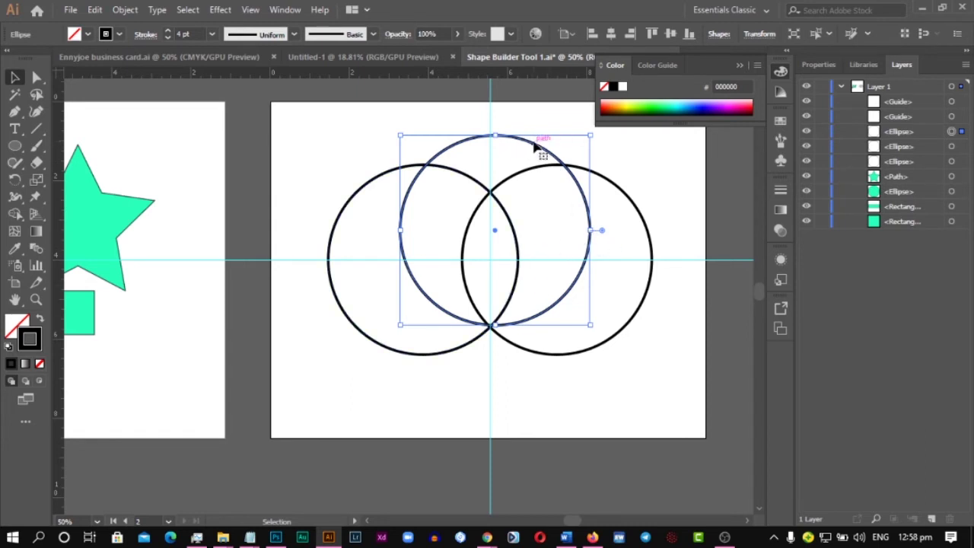
{"action": "left_click_drag", "start_coordinate": [538, 149], "coordinate": [208, 339]}
{"action": "left_click_drag", "start_coordinate": [577, 188], "coordinate": [495, 202]}
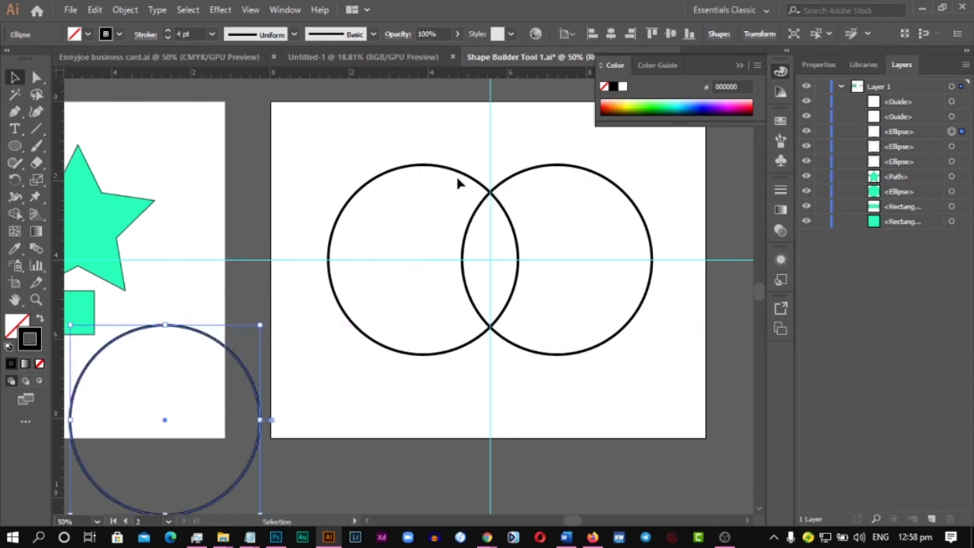
Select the two overlapping circles and split them into separate regions with the Shape Builder tool
{"action": "left_click", "coordinate": [461, 180]}
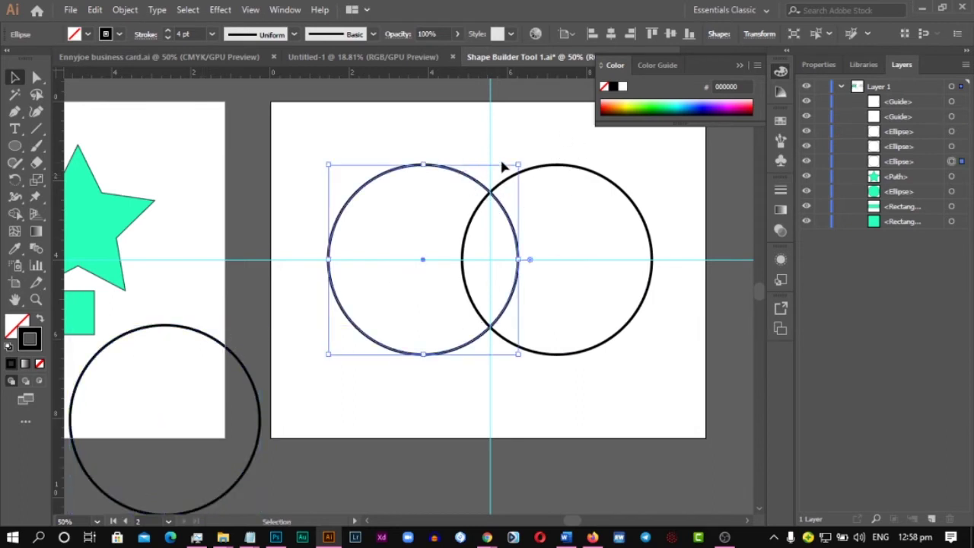
{"action": "left_click", "coordinate": [589, 177], "text": "shift"}
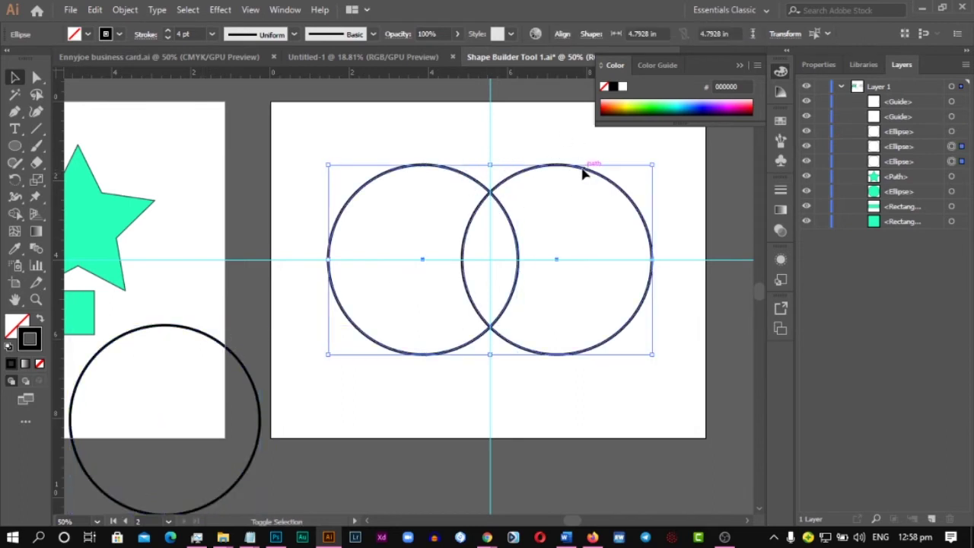
{"action": "left_click", "coordinate": [16, 215]}
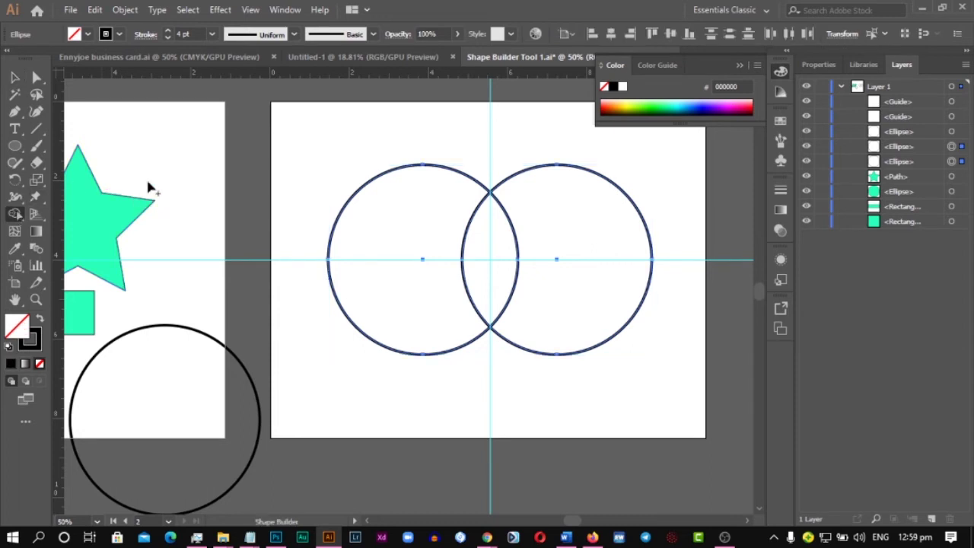
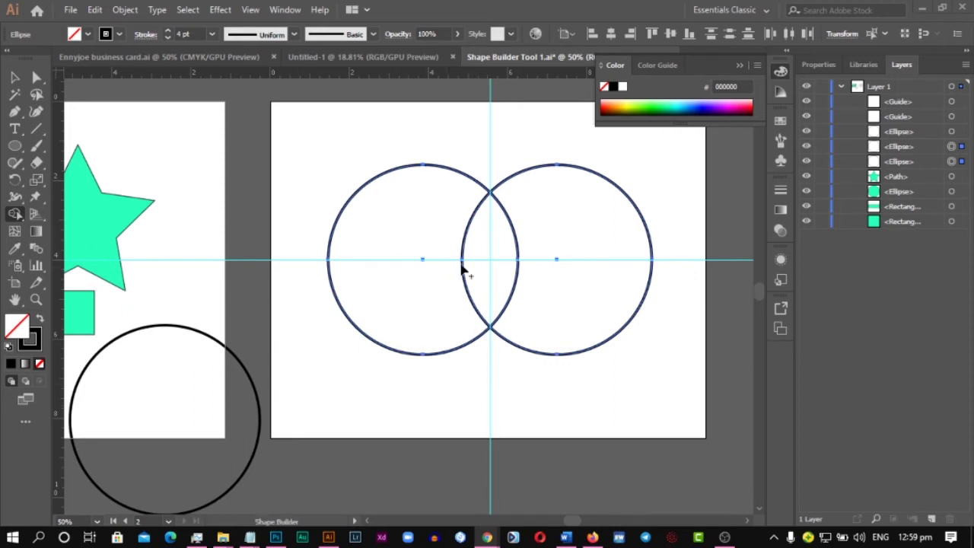
{"action": "mouse_move", "coordinate": [473, 274]}
{"action": "left_mouse_down"}
{"action": "mouse_move", "coordinate": [572, 191]}
{"action": "mouse_move", "coordinate": [604, 191]}
{"action": "mouse_move", "coordinate": [611, 213]}
{"action": "left_mouse_up"}
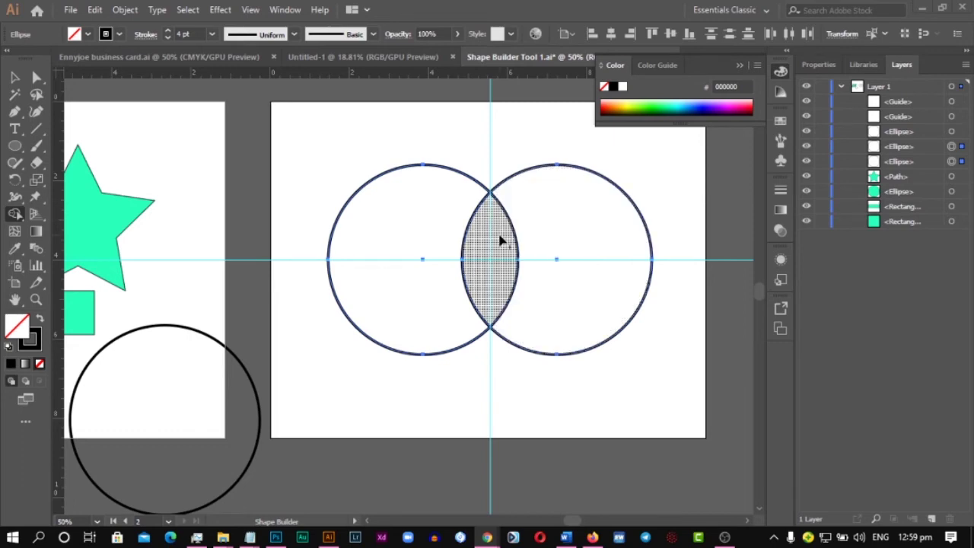
{"action": "mouse_move", "coordinate": [500, 241]}
{"action": "left_mouse_down"}
{"action": "mouse_move", "coordinate": [405, 245]}
{"action": "mouse_move", "coordinate": [418, 245]}
{"action": "mouse_move", "coordinate": [422, 216]}
{"action": "mouse_move", "coordinate": [467, 225]}
{"action": "left_mouse_up"}
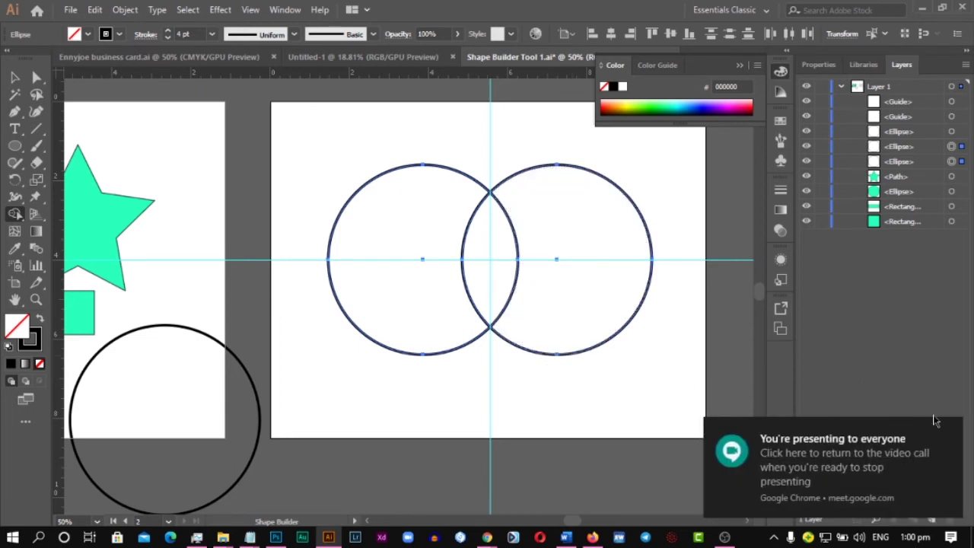
{"action": "left_click", "coordinate": [952, 433]}
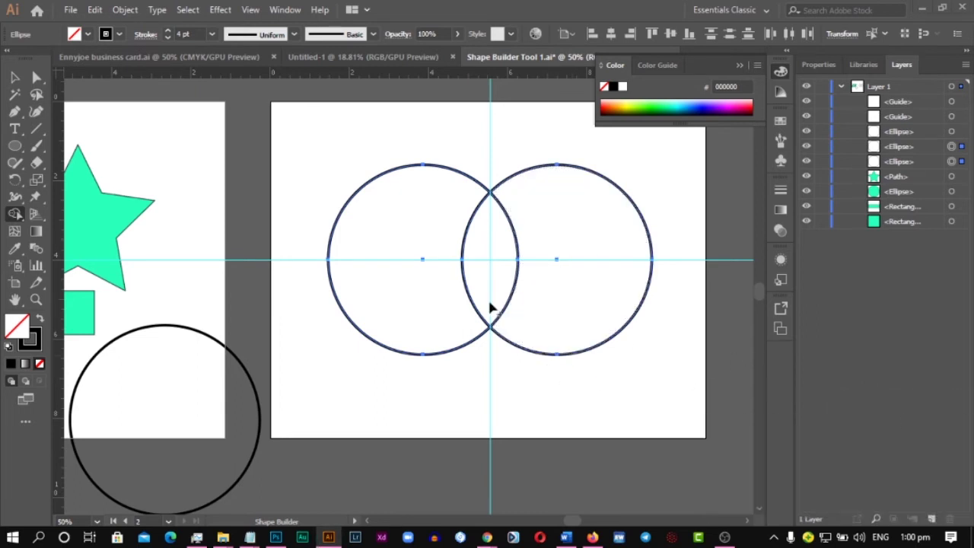
{"action": "left_click", "coordinate": [583, 226]}
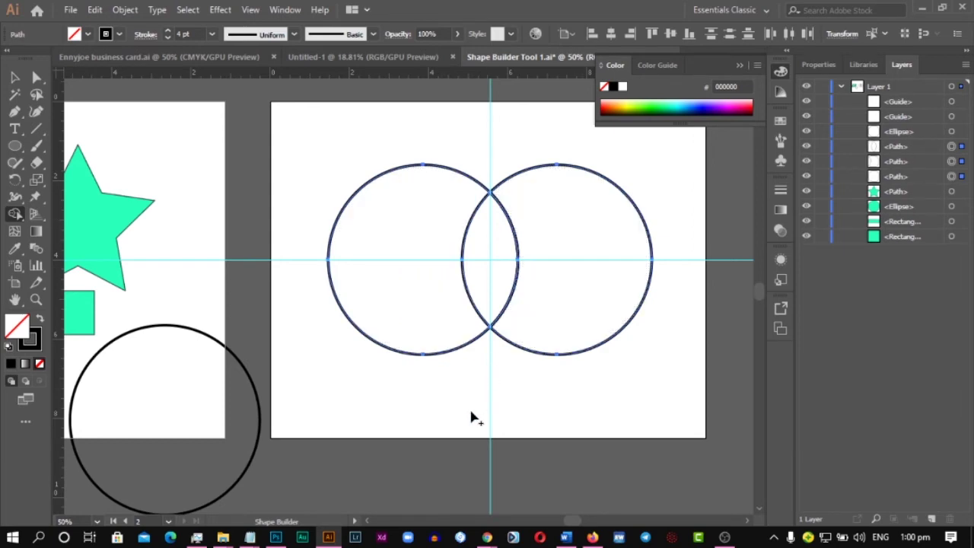
Pick out the central overlap and the left crescent as separate shapes with the Shape Builder tool, and clear the selection
{"action": "left_click", "coordinate": [477, 262]}
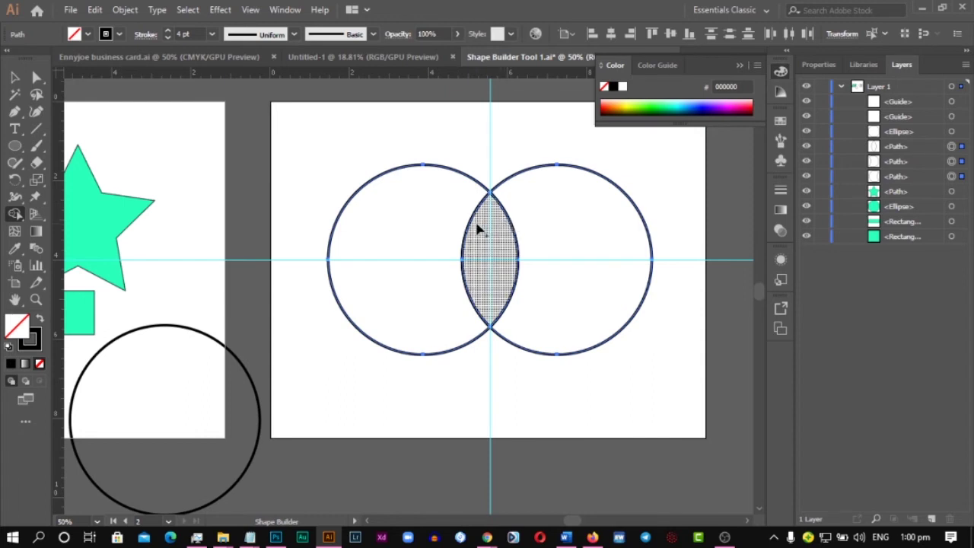
{"action": "left_click", "coordinate": [402, 222]}
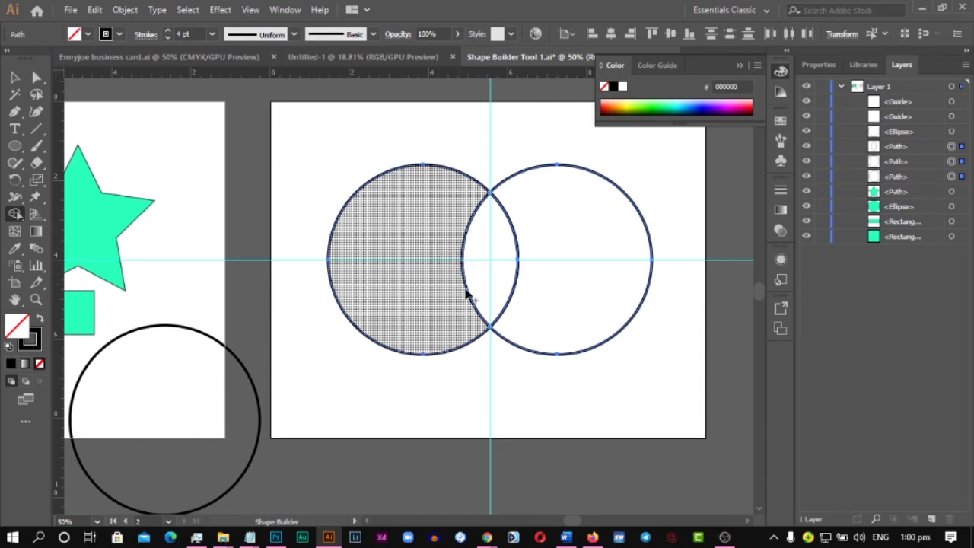
{"action": "left_click", "coordinate": [14, 76]}
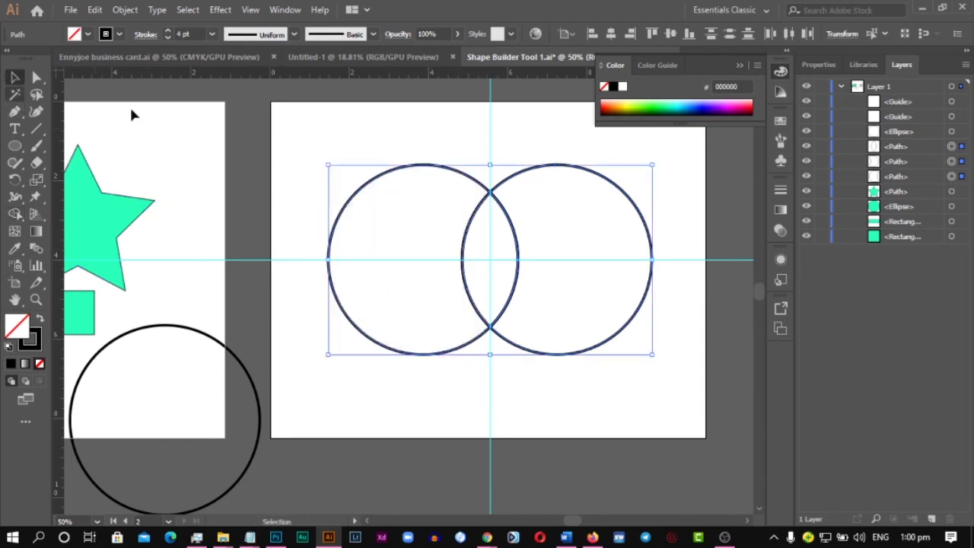
{"action": "left_click", "coordinate": [442, 133]}
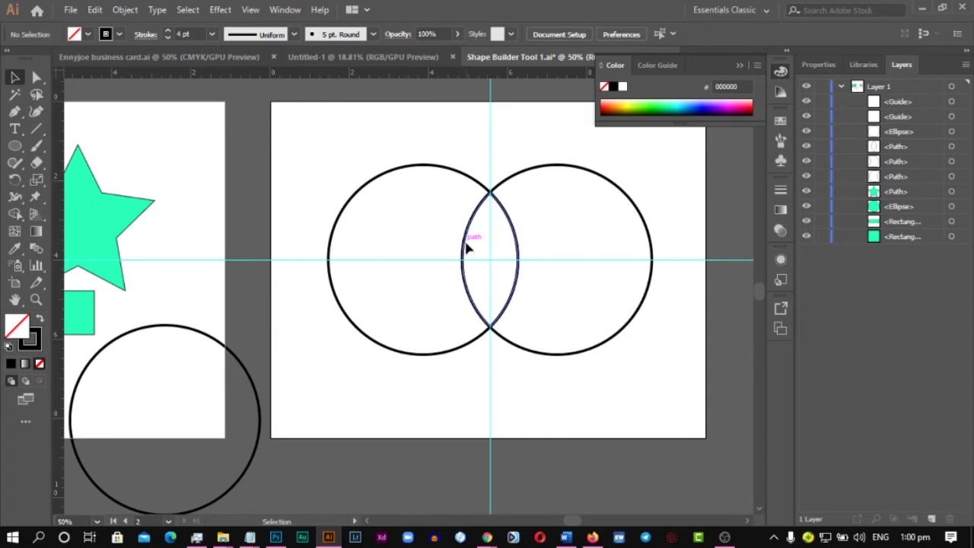
Move the central overlap and the right crescent away from the circles to demonstrate the split, and undo both moves
{"action": "left_click_drag", "start_coordinate": [467, 249], "coordinate": [288, 379]}
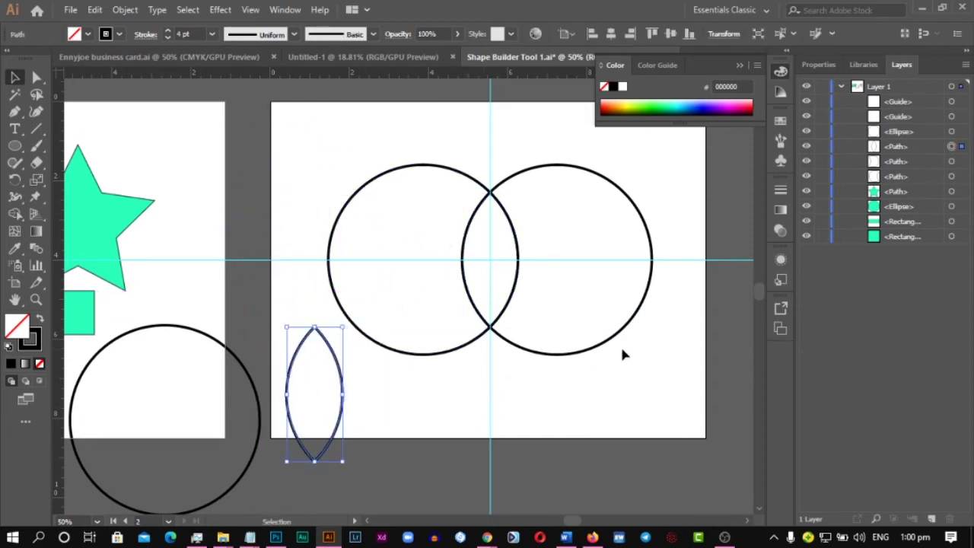
{"action": "left_click_drag", "start_coordinate": [615, 337], "coordinate": [663, 430]}
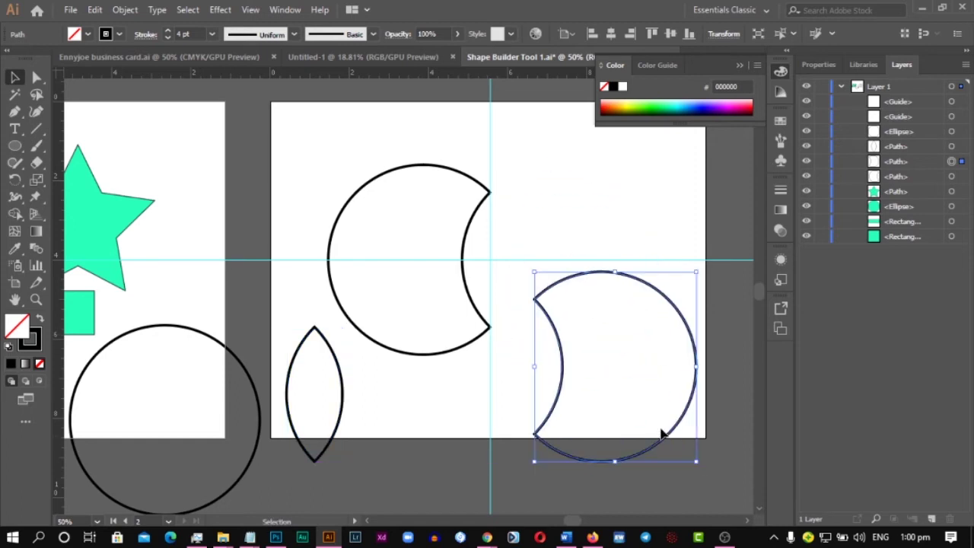
{"action": "key", "text": "ctrl+z"}
{"action": "key", "text": "ctrl+z"}
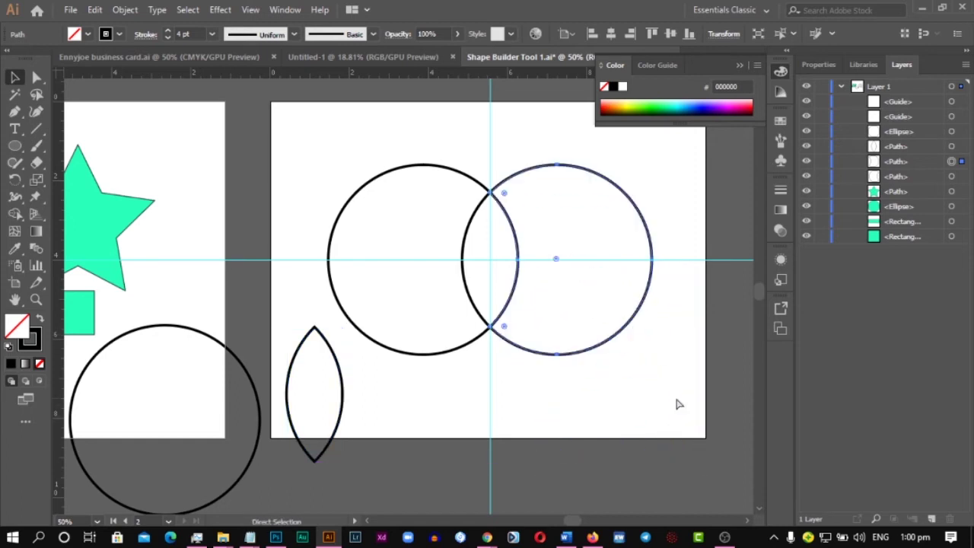
{"action": "key", "text": "v"}
{"action": "left_click", "coordinate": [663, 398]}
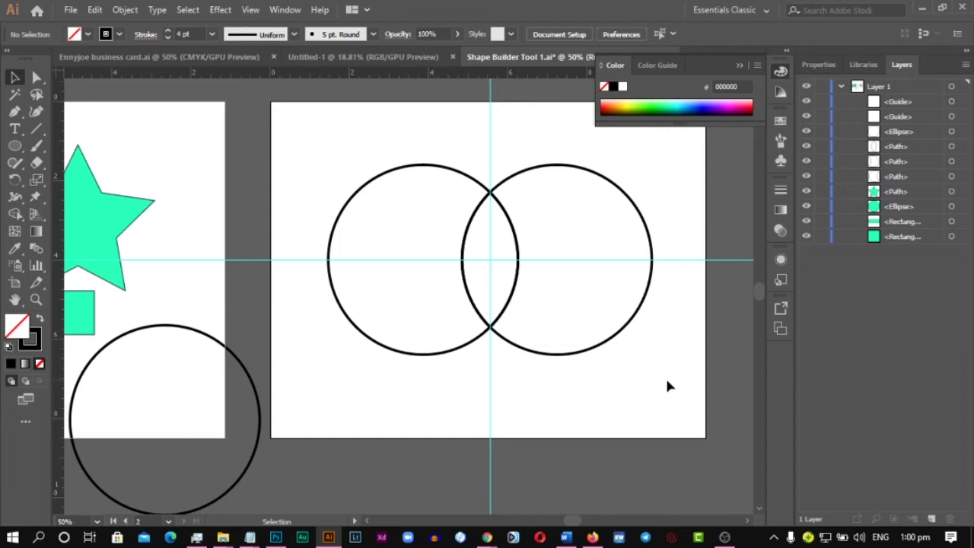
Reselect the split circles and remove the right and left crescents with the Shape Builder tool, keeping only the central leaf shape
{"action": "key", "text": "ctrl+z"}
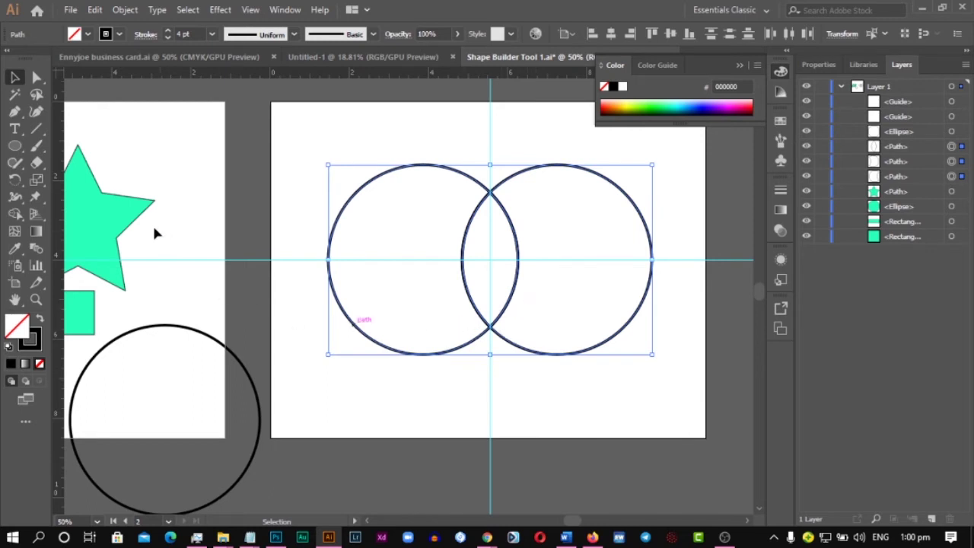
{"action": "left_click", "coordinate": [15, 214]}
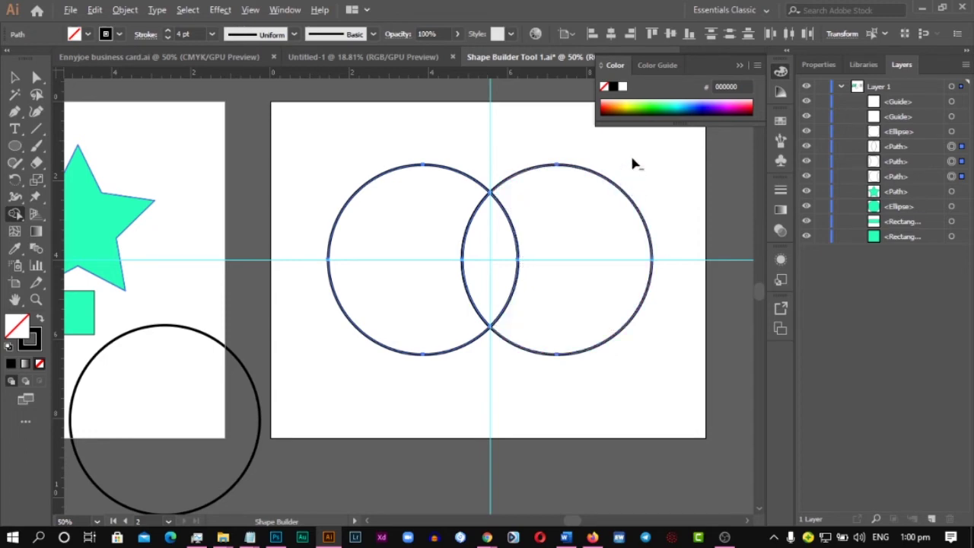
{"action": "mouse_move", "coordinate": [630, 157]}
{"action": "left_mouse_down"}
{"action": "mouse_move", "coordinate": [568, 254]}
{"action": "mouse_move", "coordinate": [590, 322]}
{"action": "mouse_move", "coordinate": [583, 352]}
{"action": "mouse_move", "coordinate": [568, 356]}
{"action": "mouse_move", "coordinate": [574, 314]}
{"action": "mouse_move", "coordinate": [599, 308]}
{"action": "left_mouse_up"}
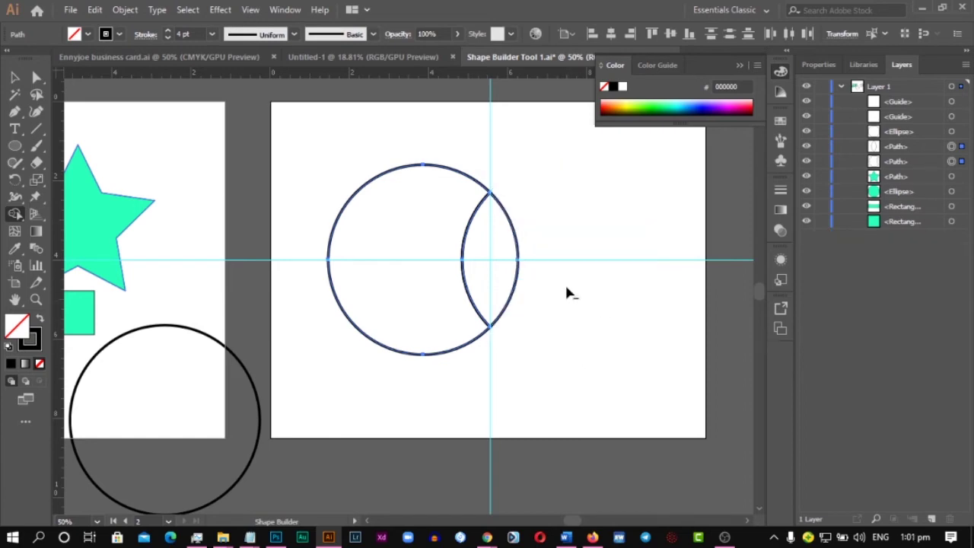
{"action": "mouse_move", "coordinate": [460, 148]}
{"action": "left_mouse_down"}
{"action": "mouse_move", "coordinate": [428, 199]}
{"action": "mouse_move", "coordinate": [408, 259]}
{"action": "mouse_move", "coordinate": [431, 373]}
{"action": "left_mouse_up"}
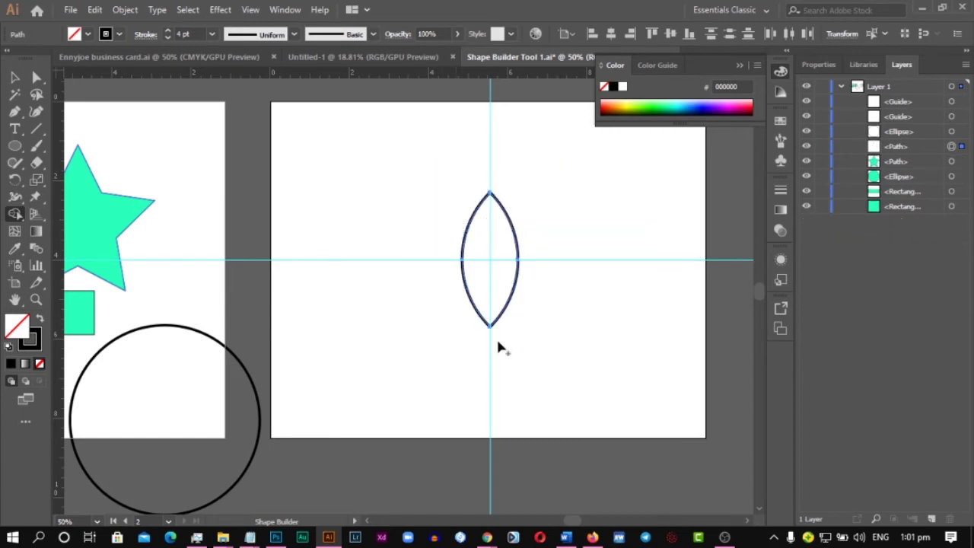
{"action": "left_click", "coordinate": [14, 77]}
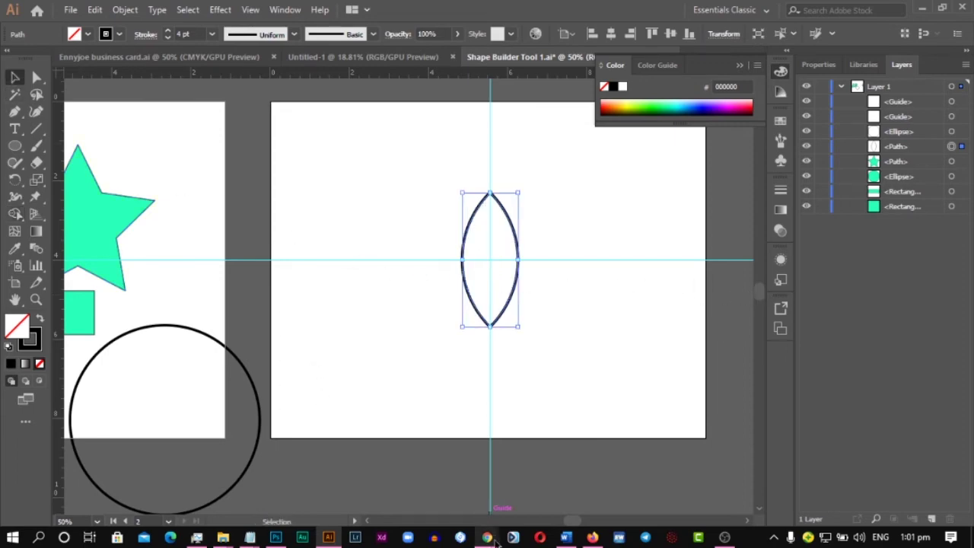
Switch to Chrome to compare the leaf shape with the adidas trefoil logo, and return to Illustrator
{"action": "mouse_move", "coordinate": [487, 537]}
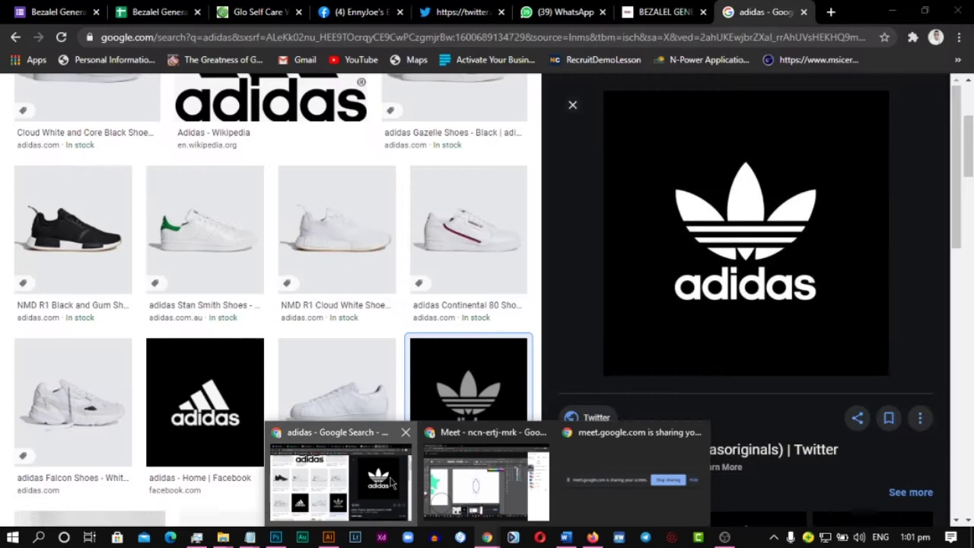
{"action": "left_click", "coordinate": [390, 481]}
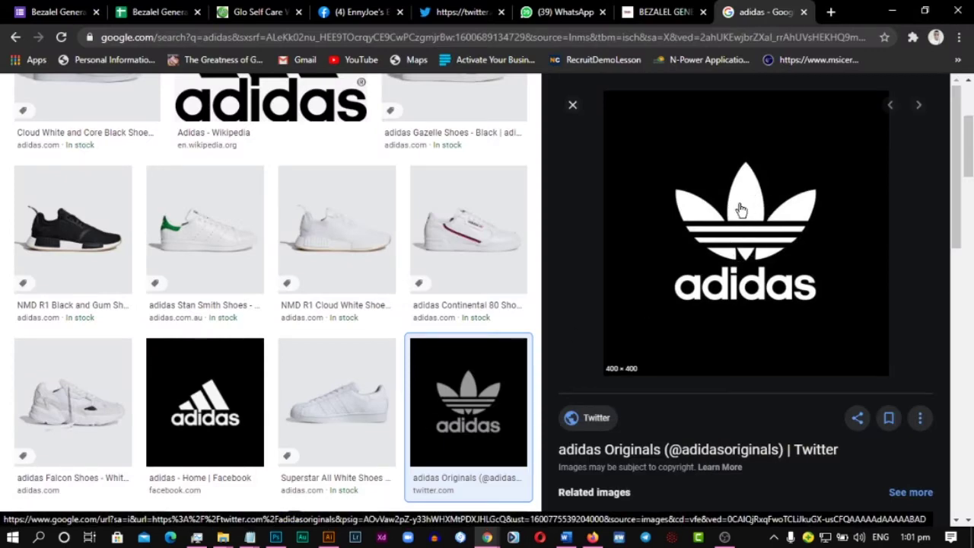
{"action": "key", "text": "alt+Tab"}
{"action": "left_click", "coordinate": [395, 204]}
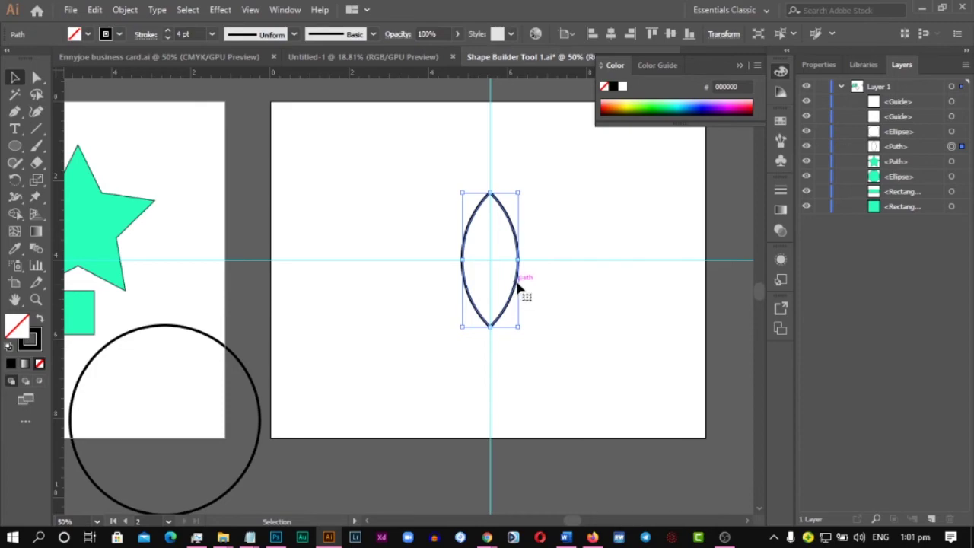
{"action": "key", "text": "alt+Tab"}
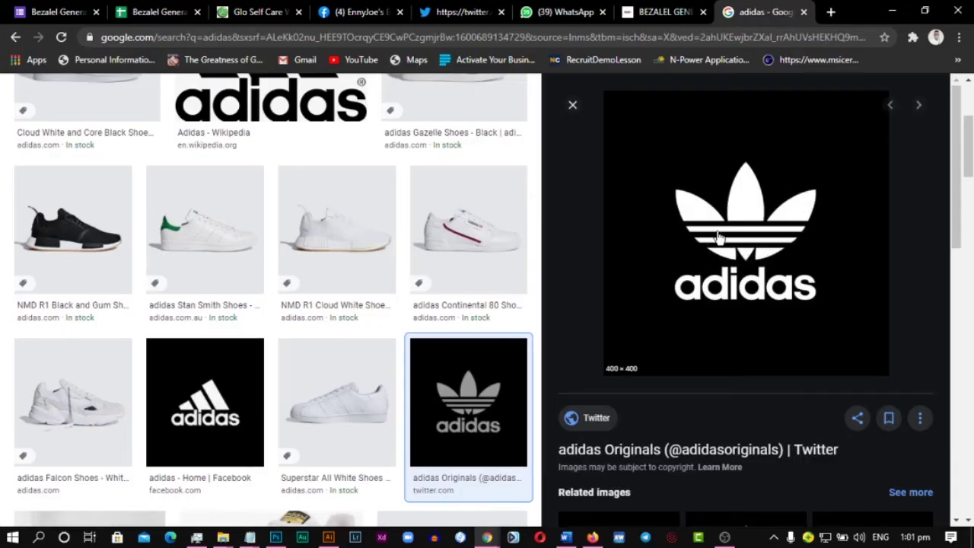
{"action": "key", "text": "alt+Tab"}
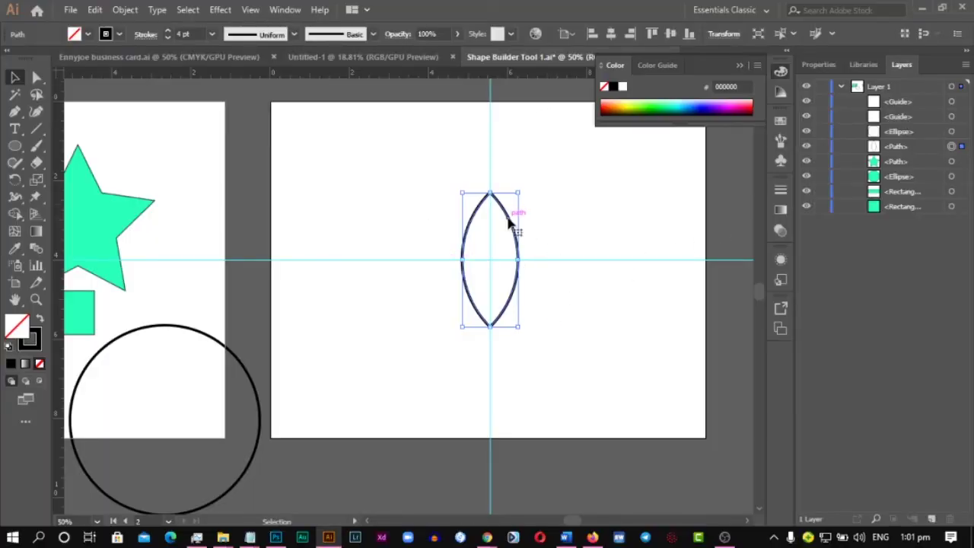
Copy the leaf shape, paste it in front in place, and move the copy beside the original on its right
{"action": "key", "text": "a"}
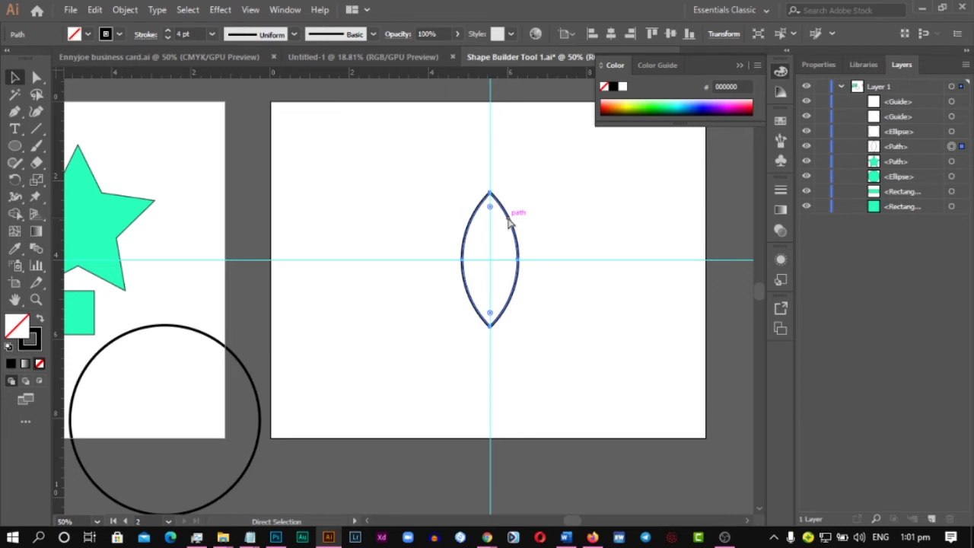
{"action": "key", "text": "ctrl+c"}
{"action": "key", "text": "ctrl+f"}
{"action": "key", "text": "v"}
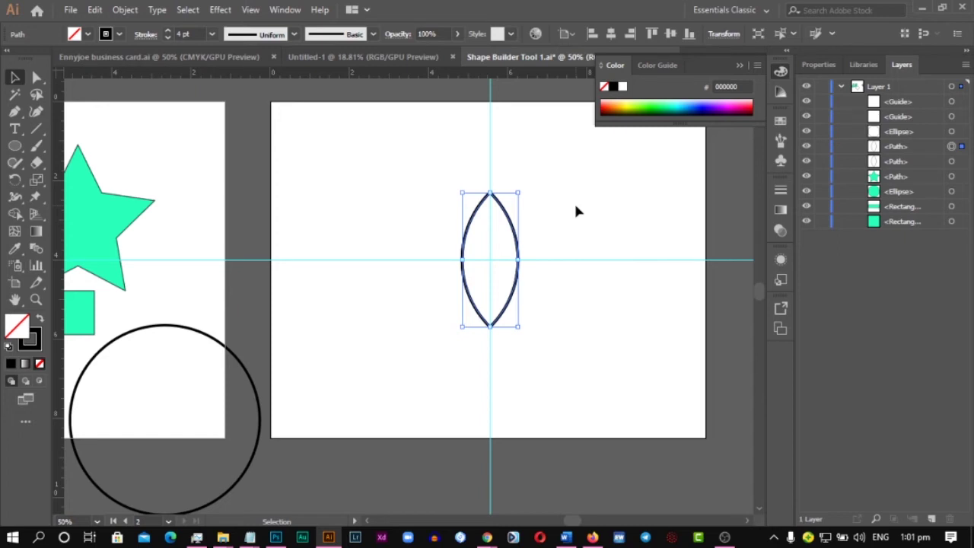
{"action": "key", "text": "ctrl+v"}
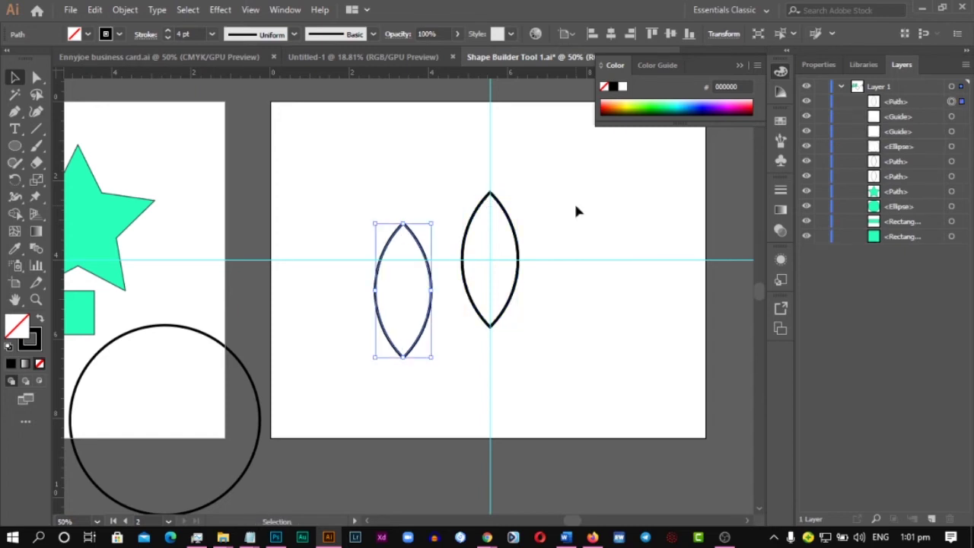
{"action": "key", "text": "ctrl+z"}
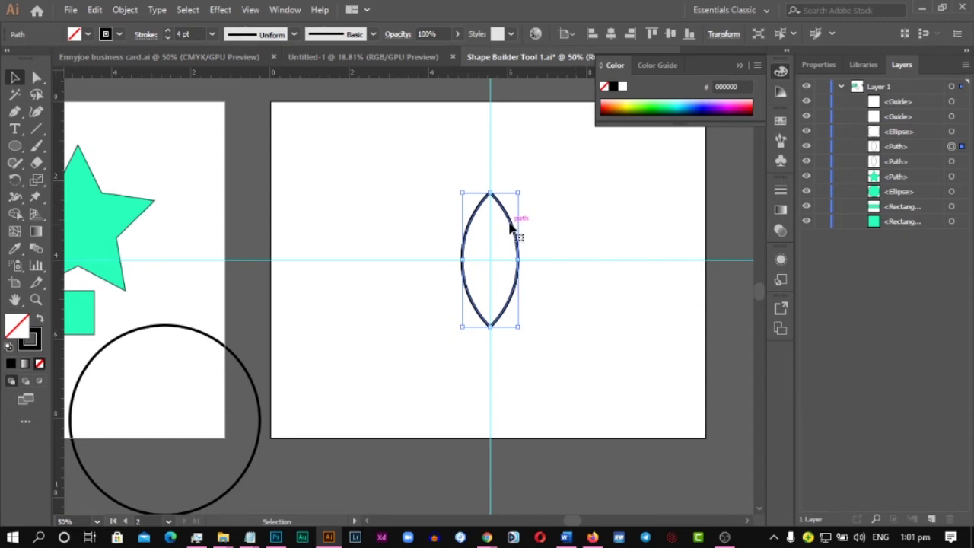
{"action": "left_click_drag", "start_coordinate": [516, 218], "coordinate": [570, 212]}
Check the trefoil in Chrome, and move the spare circle over the leaves, centred on the vertical guide with its base at the middle leaf's lower tip
{"action": "key", "text": "alt+Tab"}
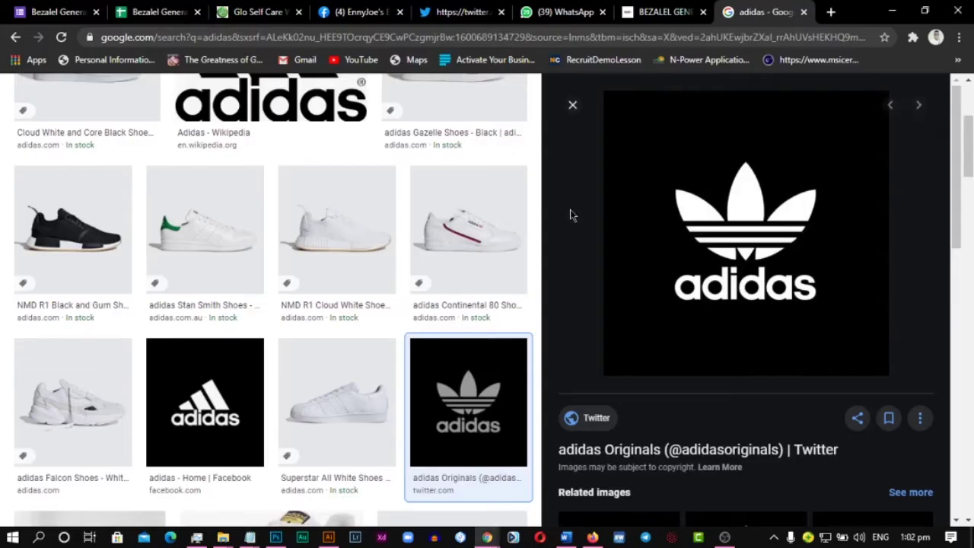
{"action": "key", "text": "alt+Tab"}
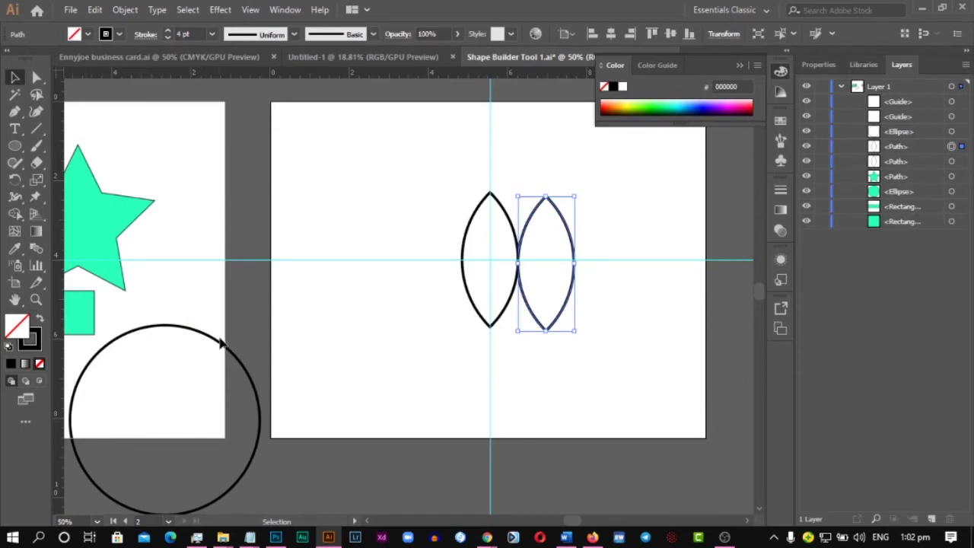
{"action": "left_click_drag", "start_coordinate": [228, 348], "coordinate": [556, 163]}
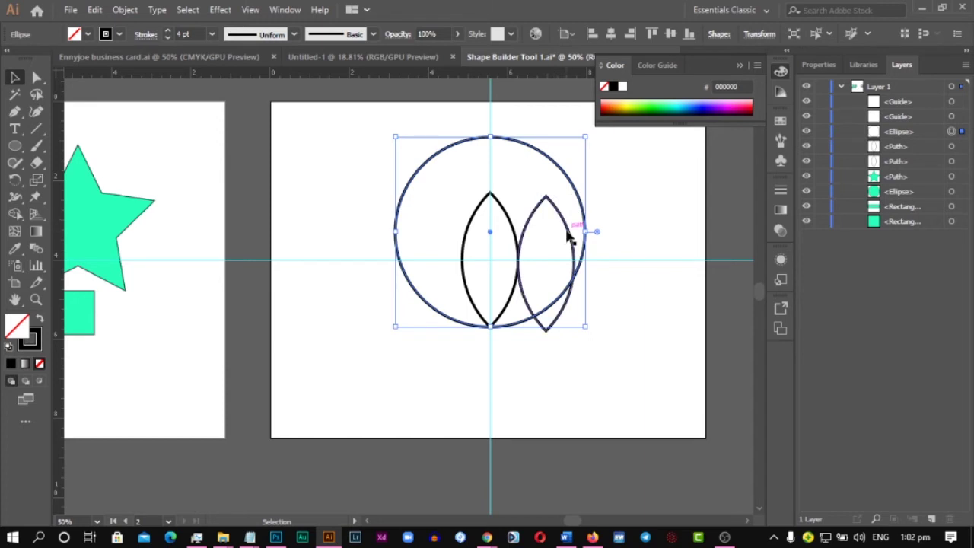
Rotate the right-hand leaf clockwise and move it to lean outward along the circle's lower-right curve
{"action": "left_click", "coordinate": [561, 219]}
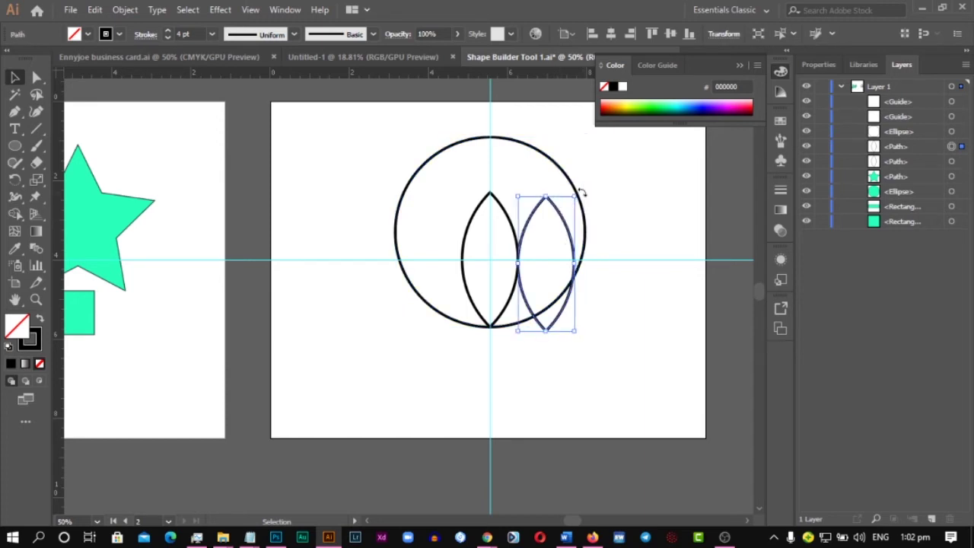
{"action": "left_click_drag", "start_coordinate": [583, 195], "coordinate": [604, 234]}
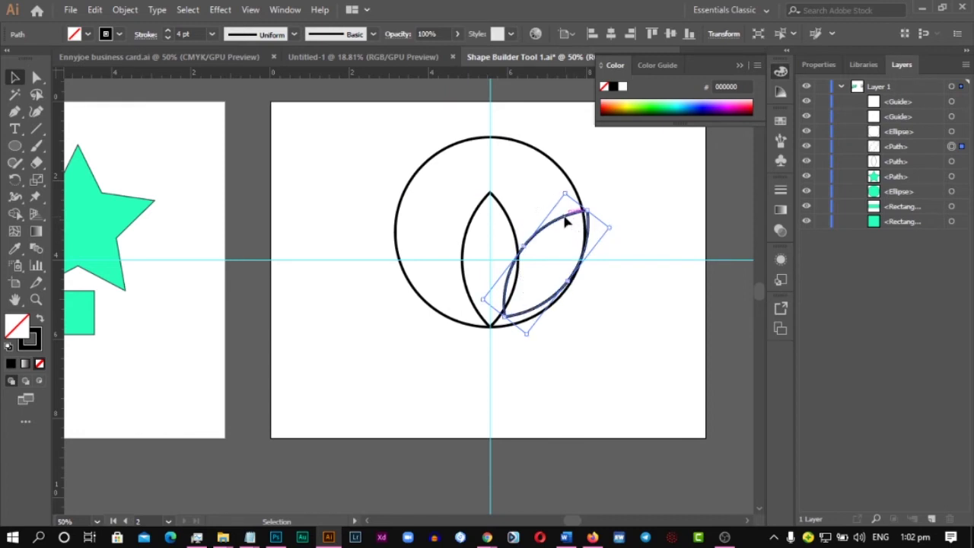
{"action": "left_click_drag", "start_coordinate": [570, 221], "coordinate": [587, 239]}
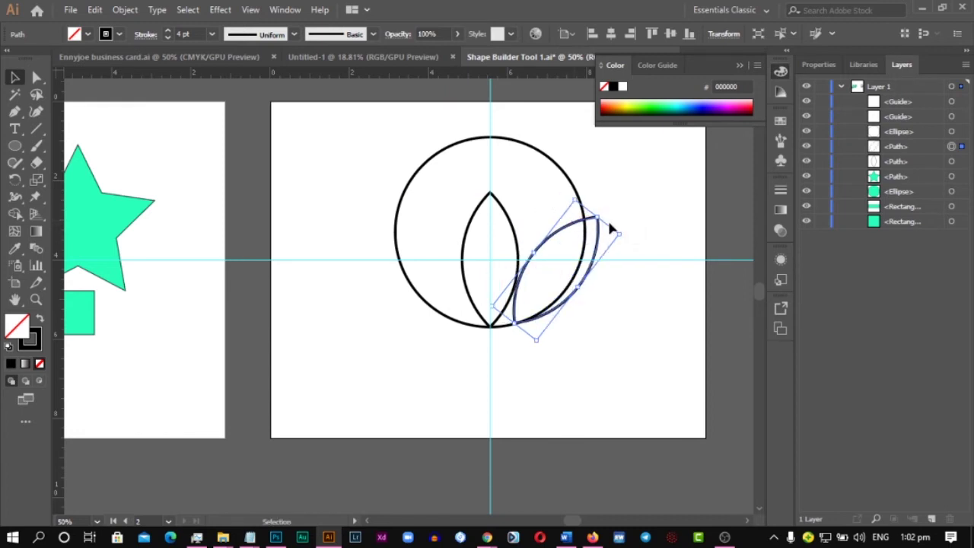
Enlarge the circle evenly from its centre and move the tilted leaf down to sit just inside its lower-right edge
{"action": "left_click", "coordinate": [570, 177]}
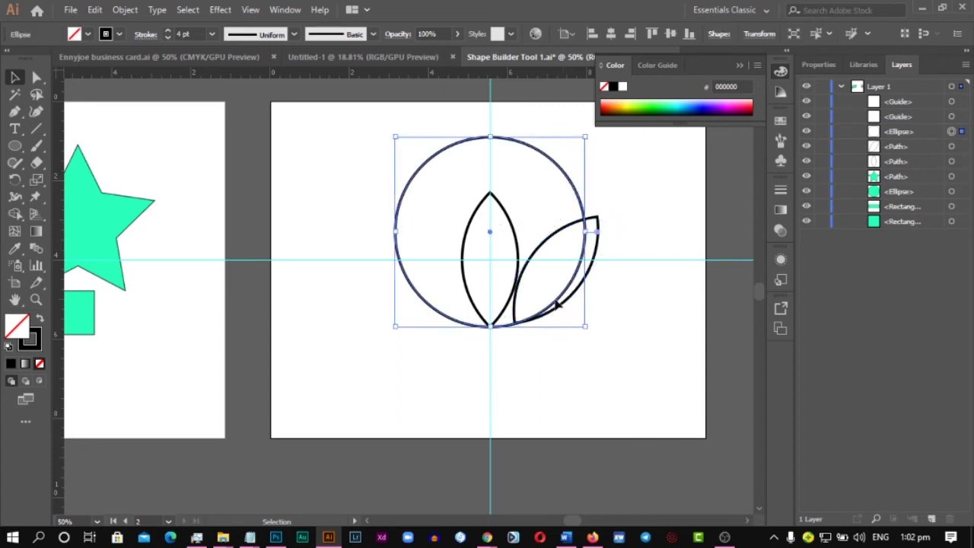
{"action": "left_click_drag", "start_coordinate": [586, 329], "coordinate": [604, 345]}
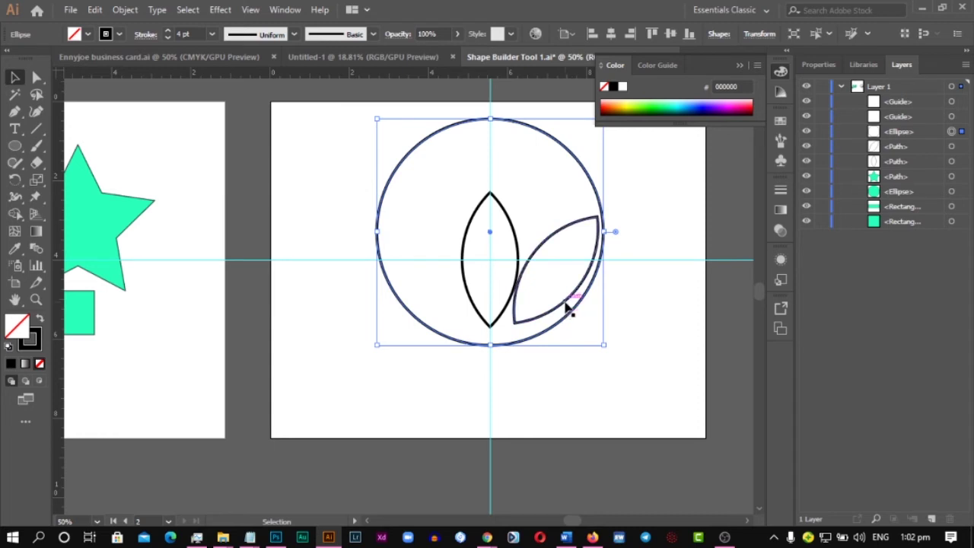
{"action": "left_click_drag", "start_coordinate": [561, 310], "coordinate": [564, 320]}
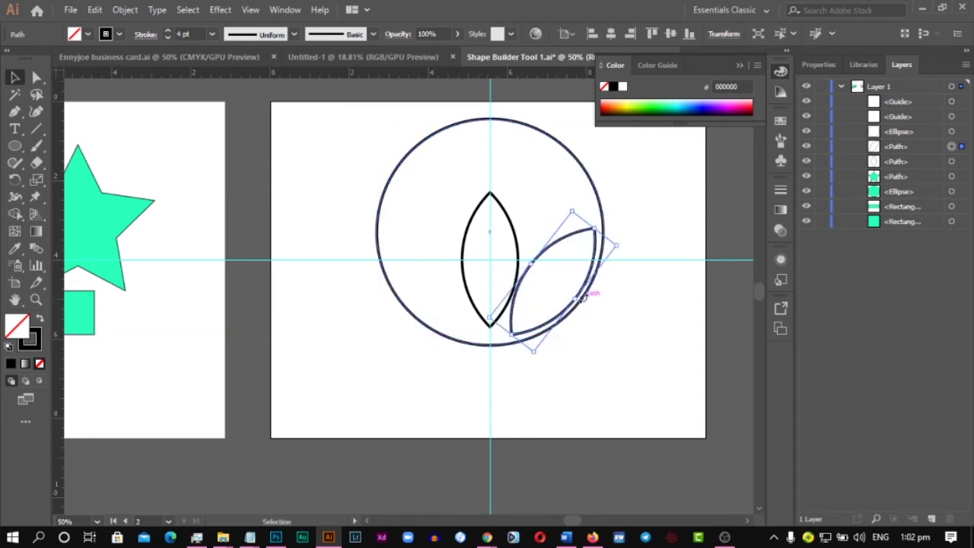
Check the trefoil in Chrome again, and add a horizontal guide at the middle leaf's lower tip in Illustrator
{"action": "left_click", "coordinate": [599, 196]}
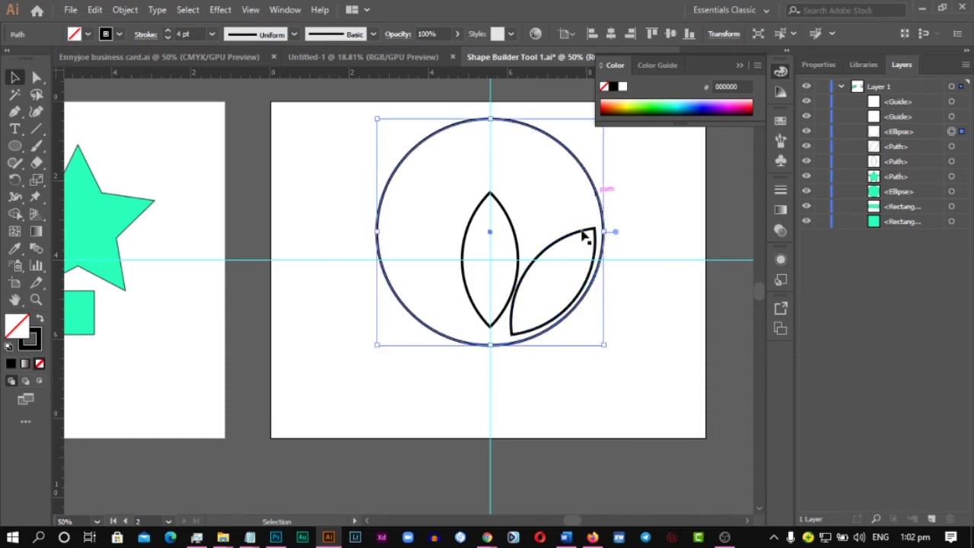
{"action": "key", "text": "alt+Tab"}
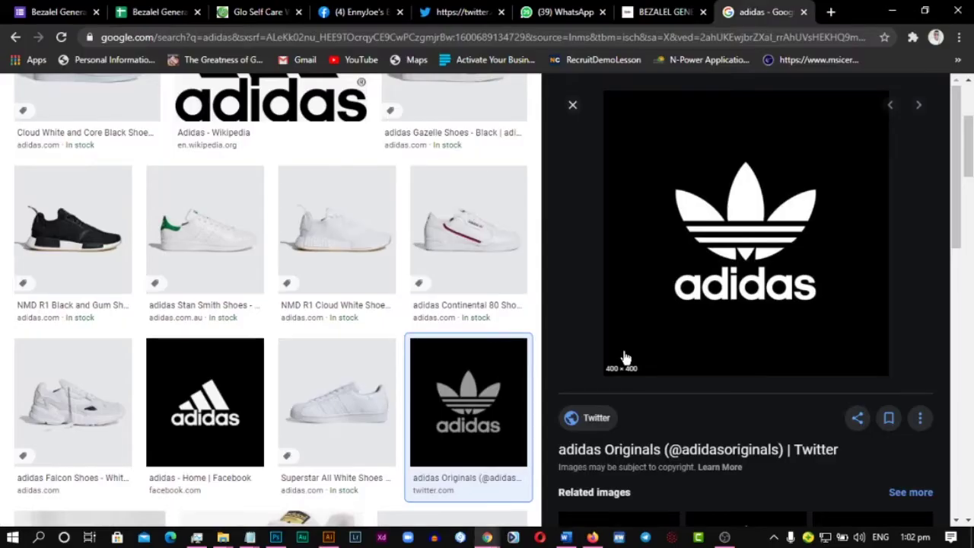
{"action": "key", "text": "alt+Tab"}
{"action": "key", "text": "ctrl+1"}
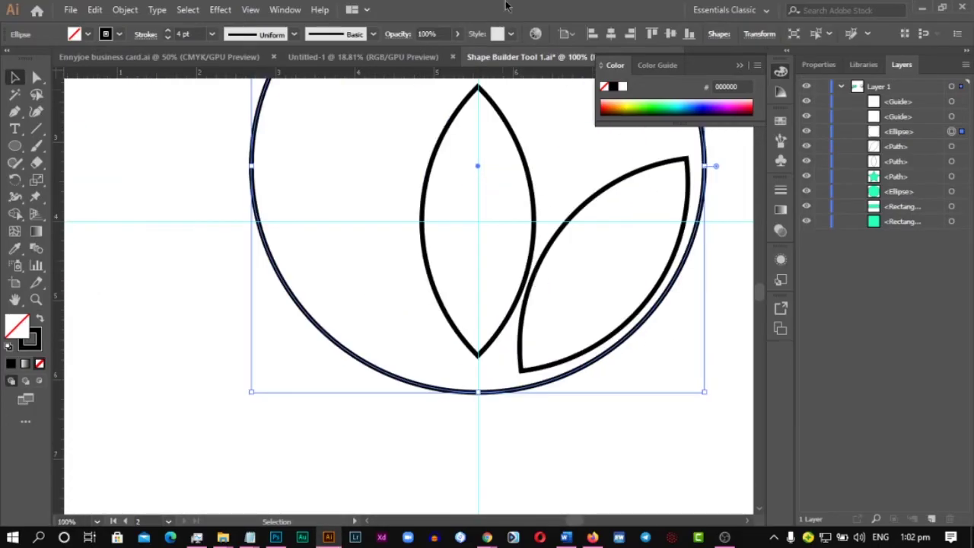
{"action": "left_click_drag", "start_coordinate": [511, 73], "coordinate": [455, 357]}
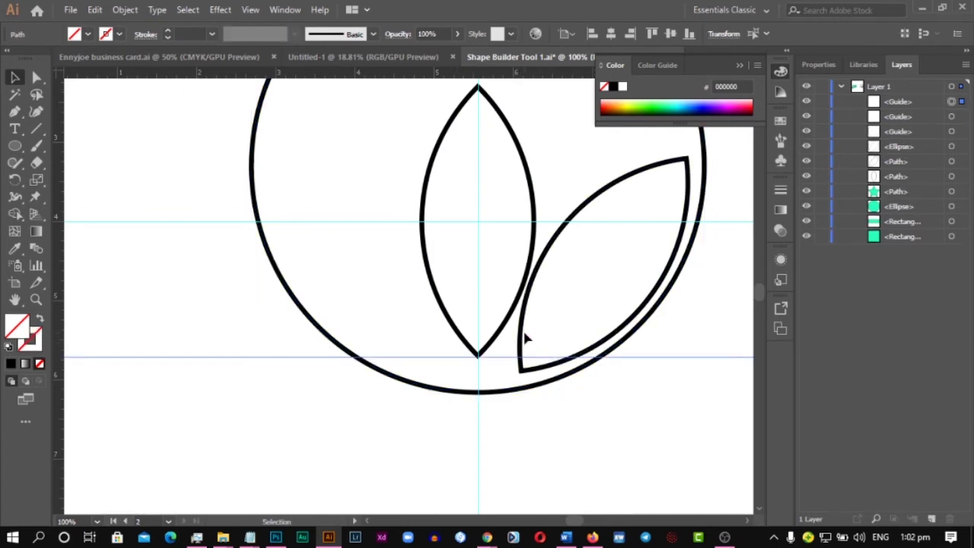
Position the tilted right leaf with its bottom tip on the lower guide, slightly overlapping the centre leaf
{"action": "left_click_drag", "start_coordinate": [524, 336], "coordinate": [527, 322]}
{"action": "key", "text": "alt+Tab"}
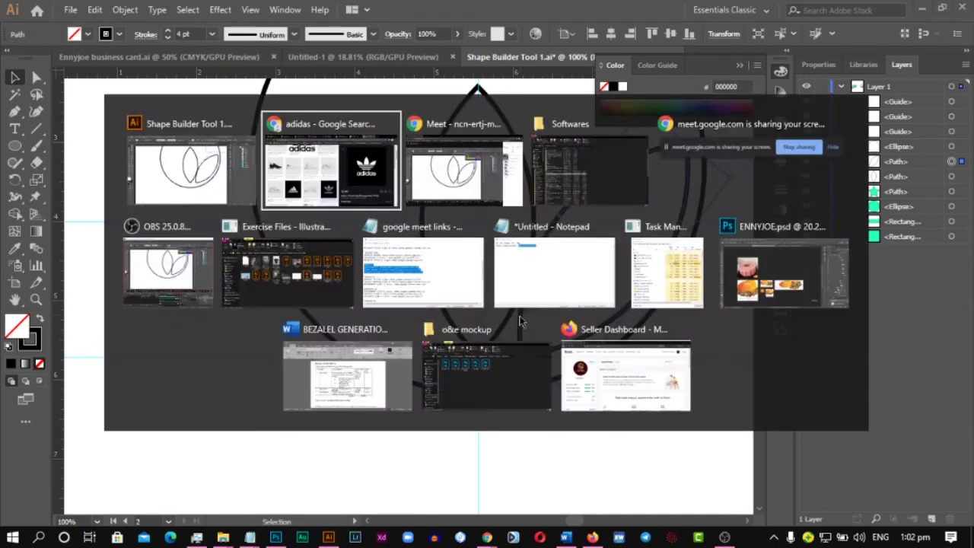
{"action": "key", "text": "alt+Tab"}
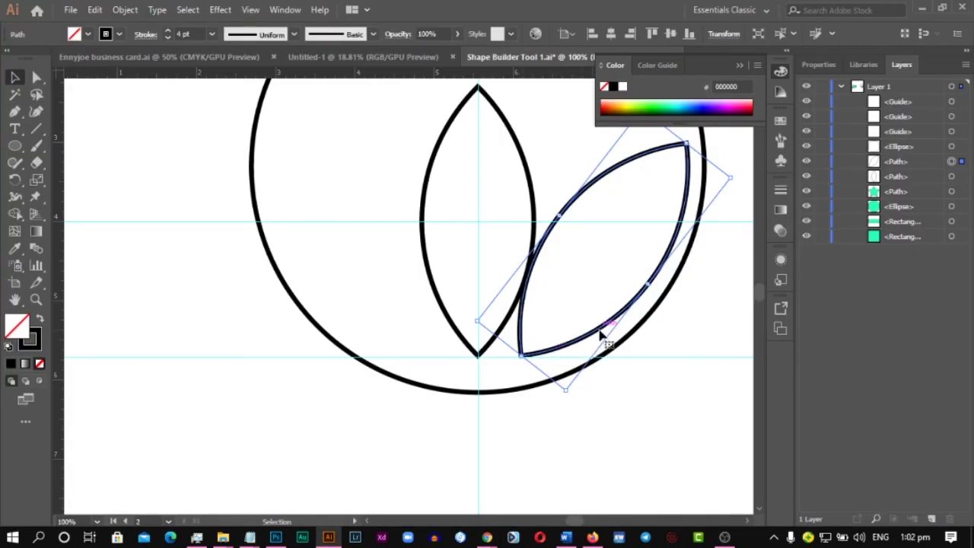
{"action": "left_click_drag", "start_coordinate": [599, 332], "coordinate": [591, 329]}
Shrink the circle proportionally from its centre until its edge meets the upper tip of the right leaf
{"action": "left_click", "coordinate": [646, 326]}
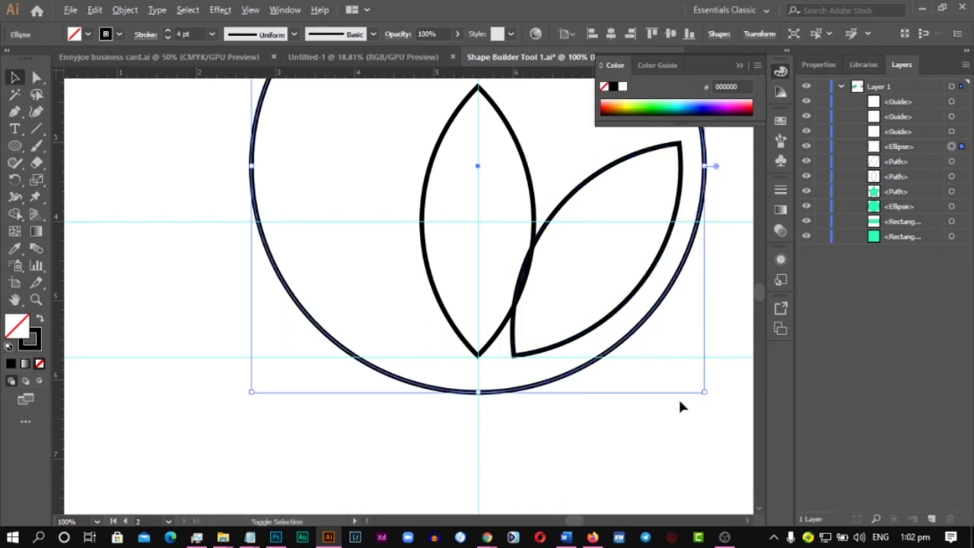
{"action": "left_click_drag", "start_coordinate": [704, 393], "coordinate": [681, 389]}
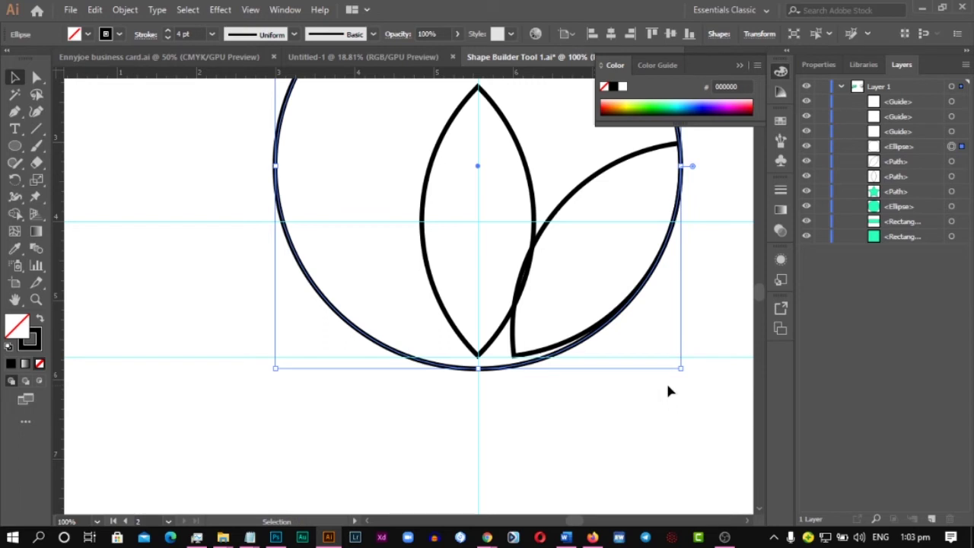
{"action": "left_click", "coordinate": [611, 402]}
{"action": "scroll", "coordinate": [457, 350], "scroll_direction": "down", "scroll_amount": 2}
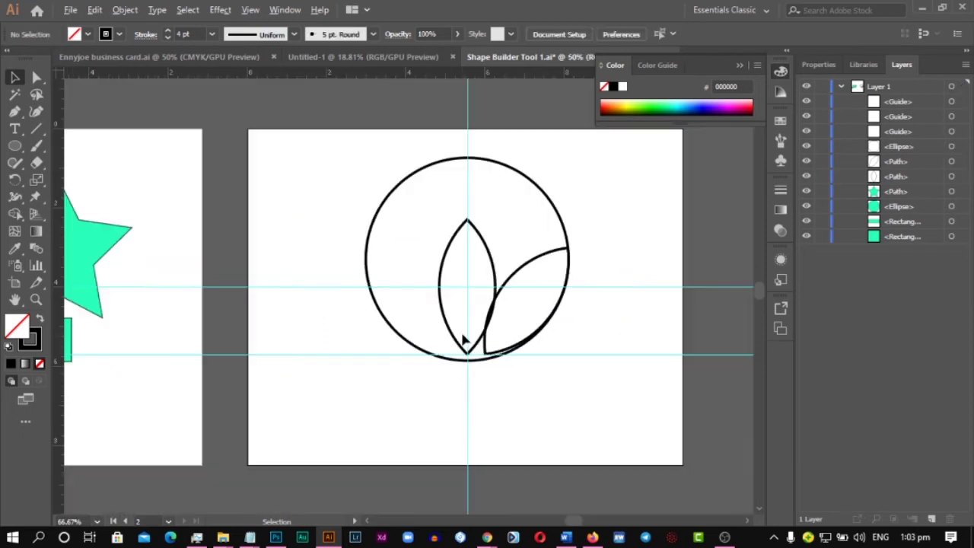
Duplicate the right leaf in place, directly in front of the original
{"action": "left_click", "coordinate": [553, 256]}
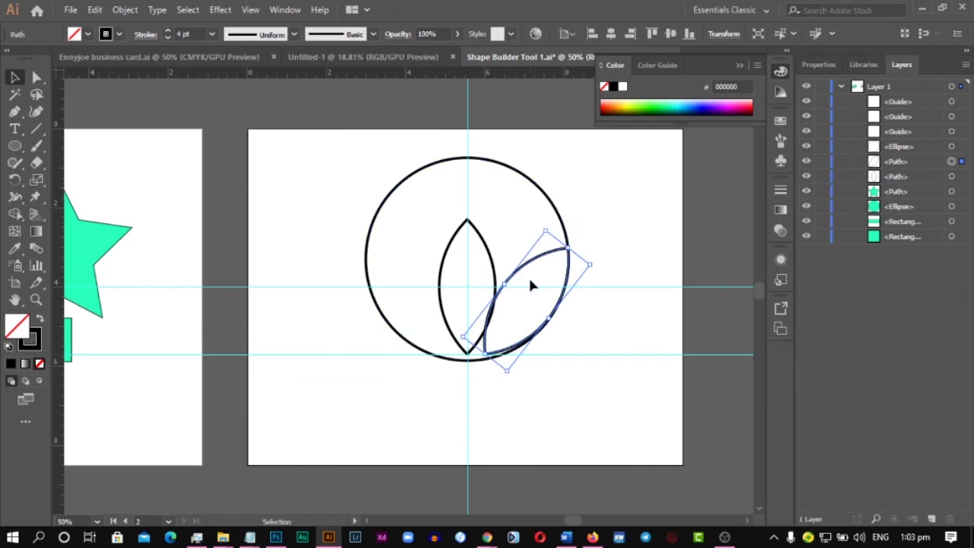
{"action": "key", "text": "a"}
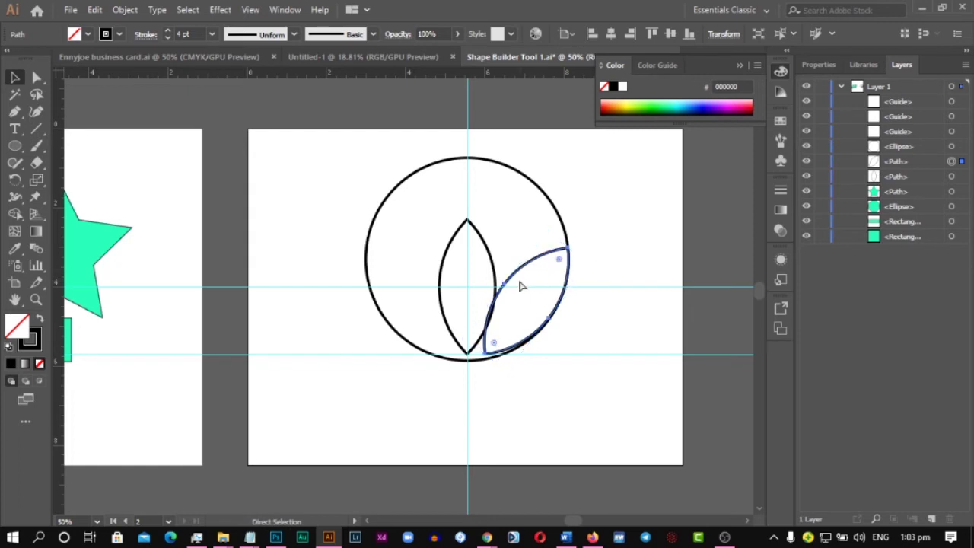
{"action": "key", "text": "ctrl+f"}
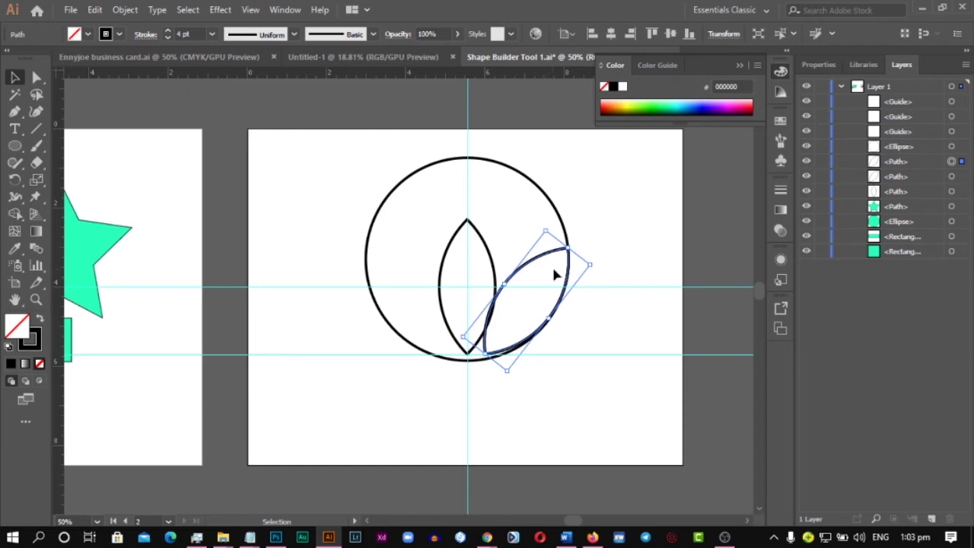
{"action": "left_click_drag", "start_coordinate": [601, 271], "coordinate": [505, 238]}
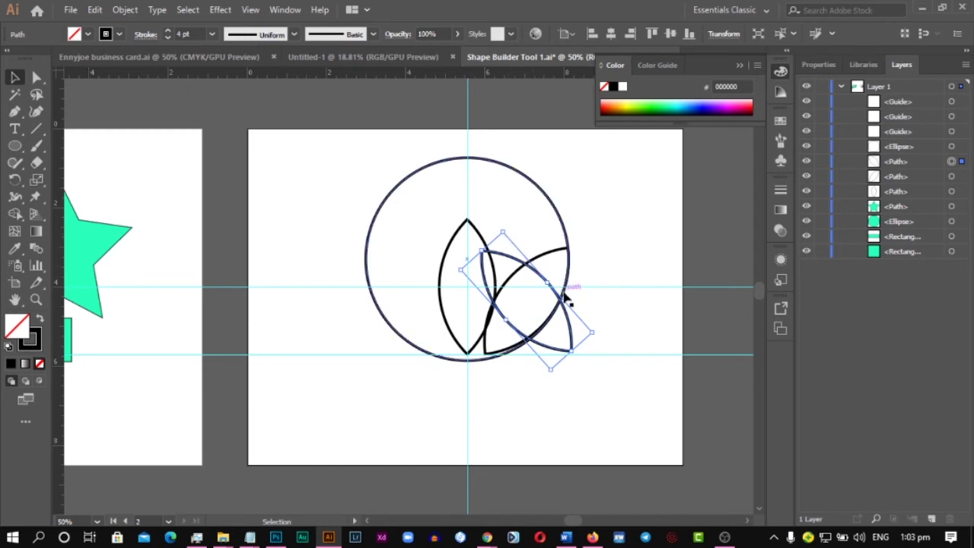
{"action": "key", "text": "ctrl+z"}
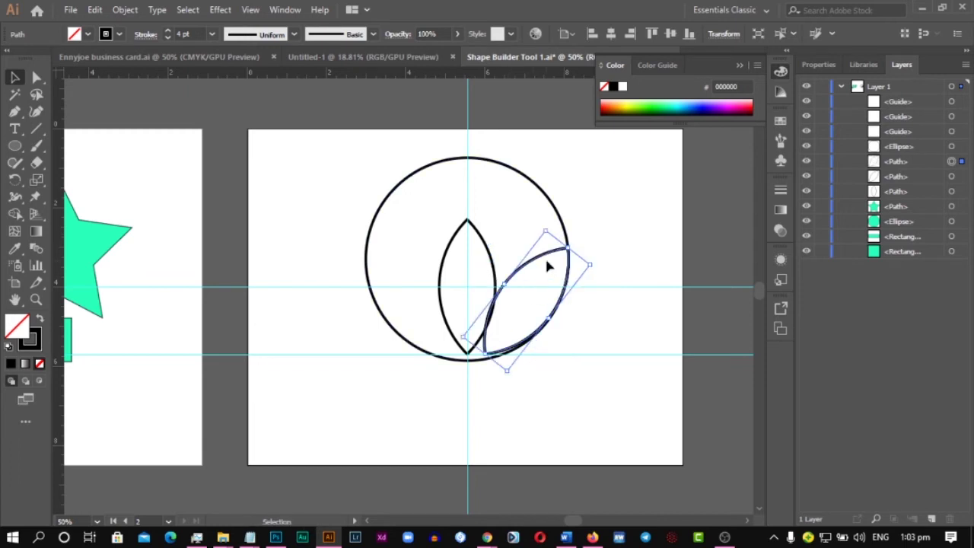
Reflect the duplicated leaf across the horizontal axis
{"action": "right_click", "coordinate": [546, 264]}
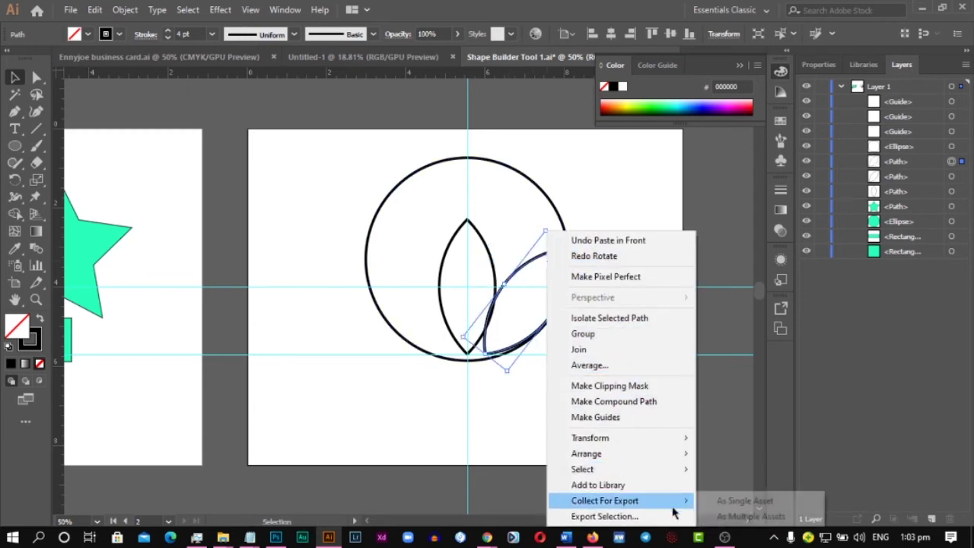
{"action": "mouse_move", "coordinate": [664, 442]}
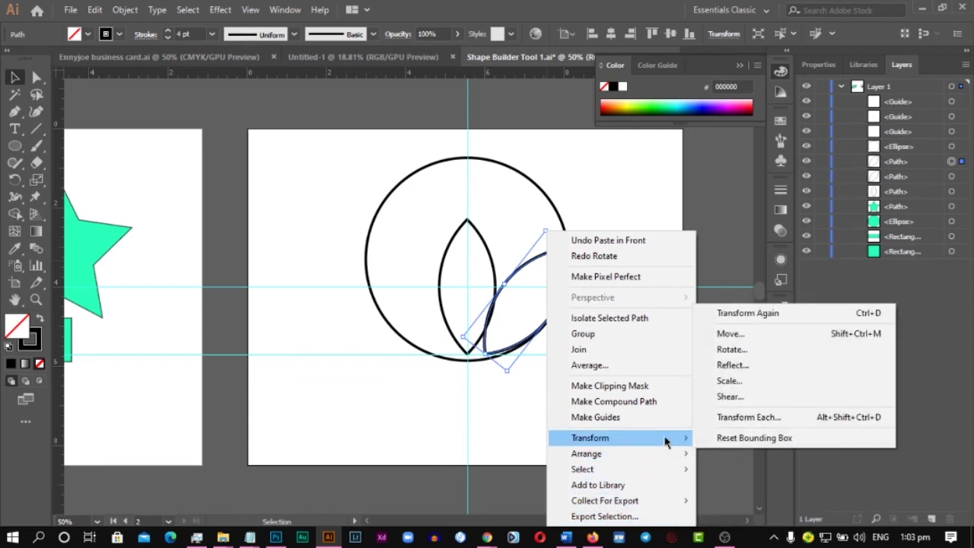
{"action": "left_click", "coordinate": [780, 367]}
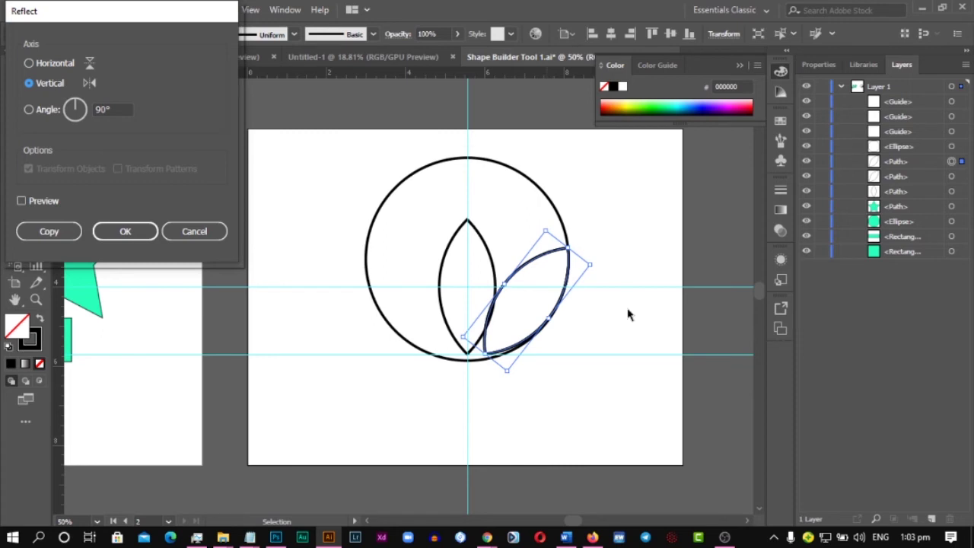
{"action": "left_click", "coordinate": [50, 204]}
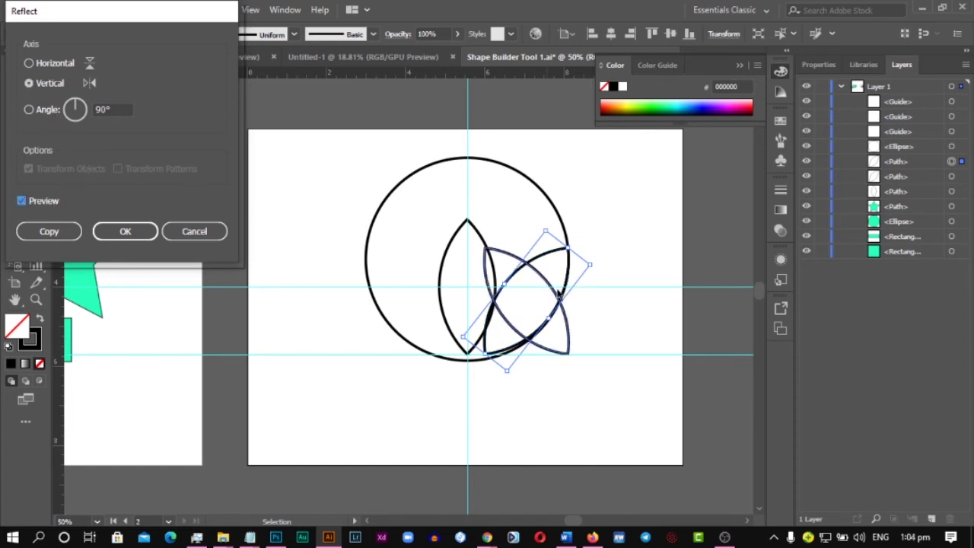
{"action": "left_click", "coordinate": [29, 63]}
{"action": "left_click", "coordinate": [22, 202]}
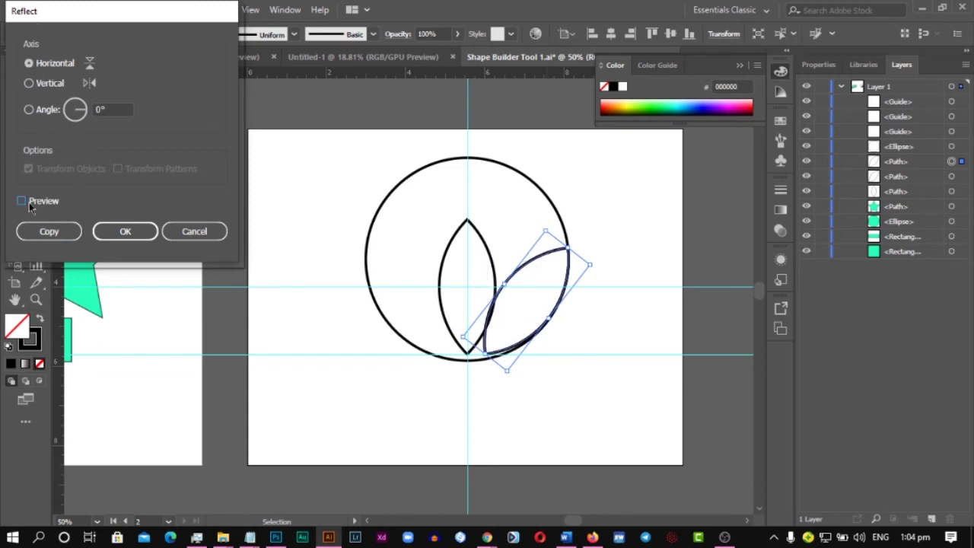
{"action": "left_click", "coordinate": [22, 202]}
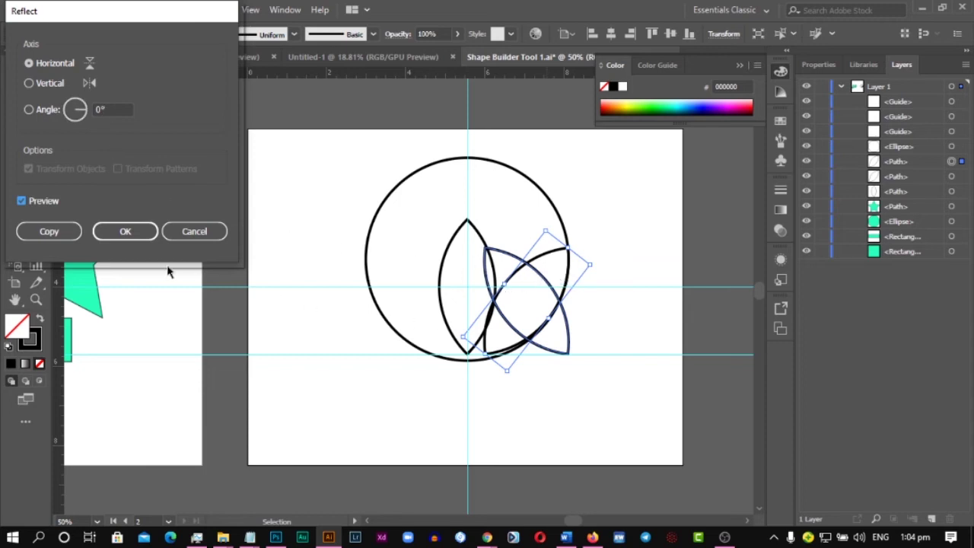
{"action": "left_click", "coordinate": [125, 234]}
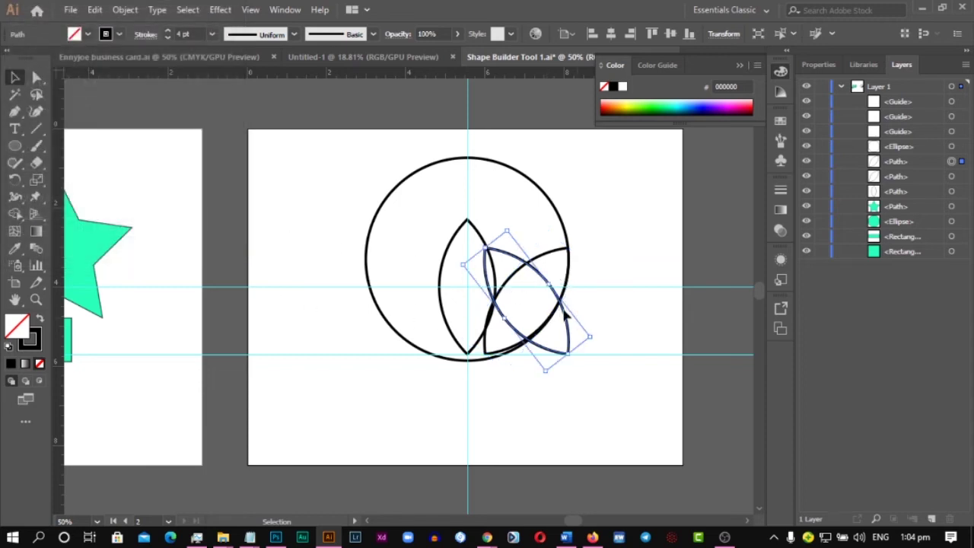
Move the reflected leaf horizontally to the opposite side of the centre leaf, with its upper tip on the circle
{"action": "left_click_drag", "start_coordinate": [564, 316], "coordinate": [445, 318]}
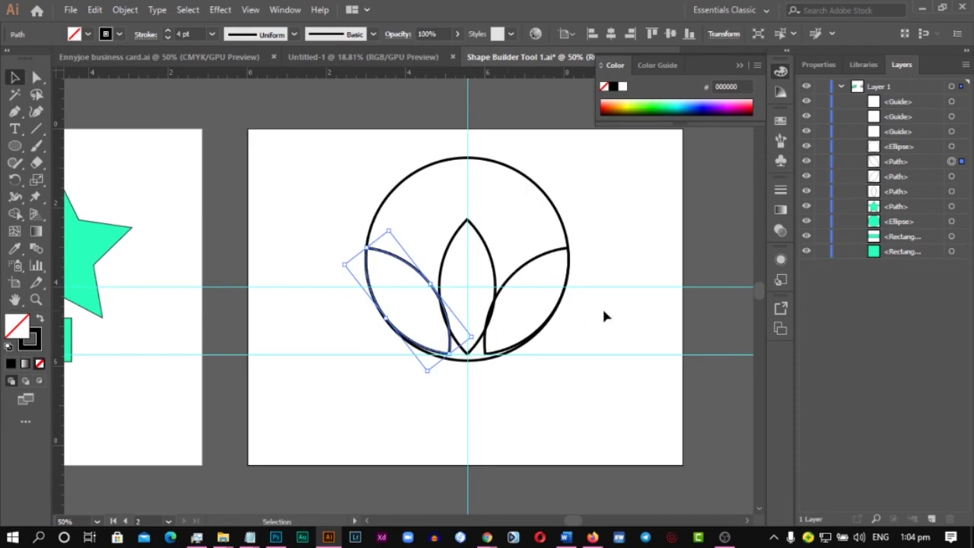
{"action": "left_click", "coordinate": [538, 337]}
{"action": "scroll", "coordinate": [398, 367], "scroll_direction": "down", "scroll_amount": 1}
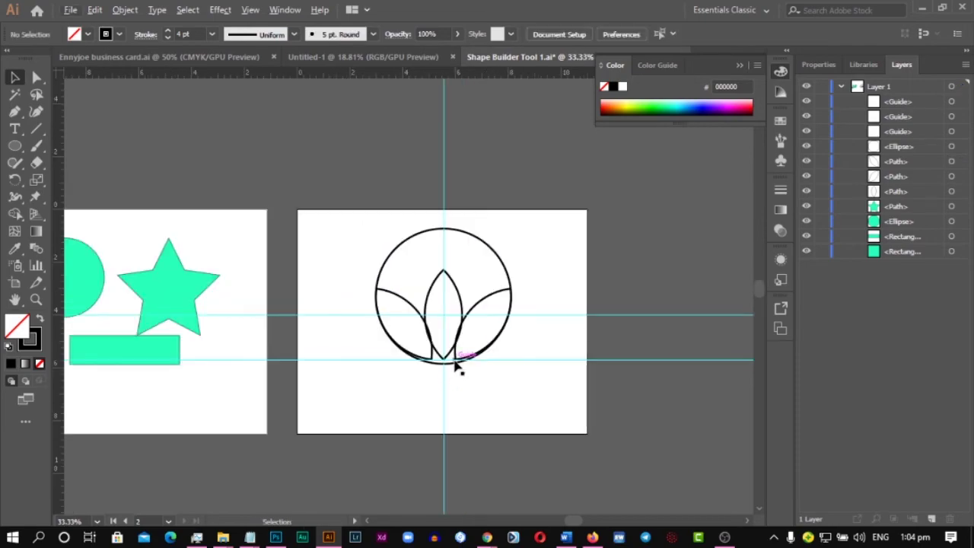
Check the Adidas logo reference in the browser, and delete the large construction circle around the leaves in Illustrator
{"action": "key", "text": "alt+Tab"}
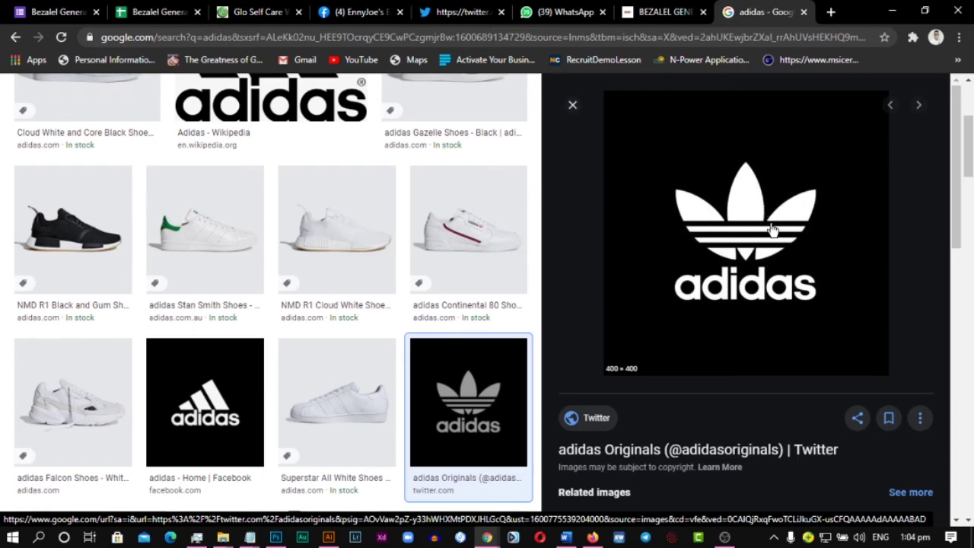
{"action": "key", "text": "alt+Tab"}
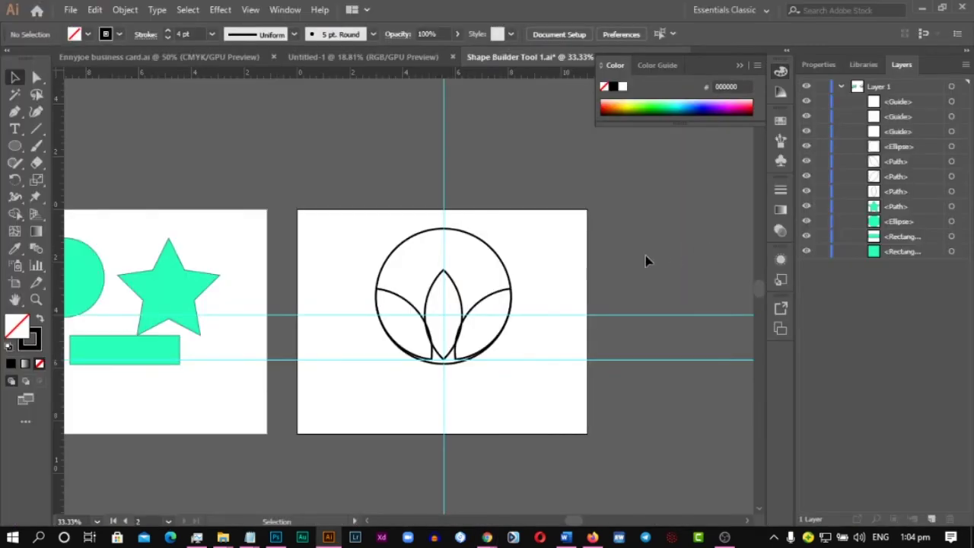
{"action": "left_click", "coordinate": [494, 257]}
{"action": "key", "text": "Delete"}
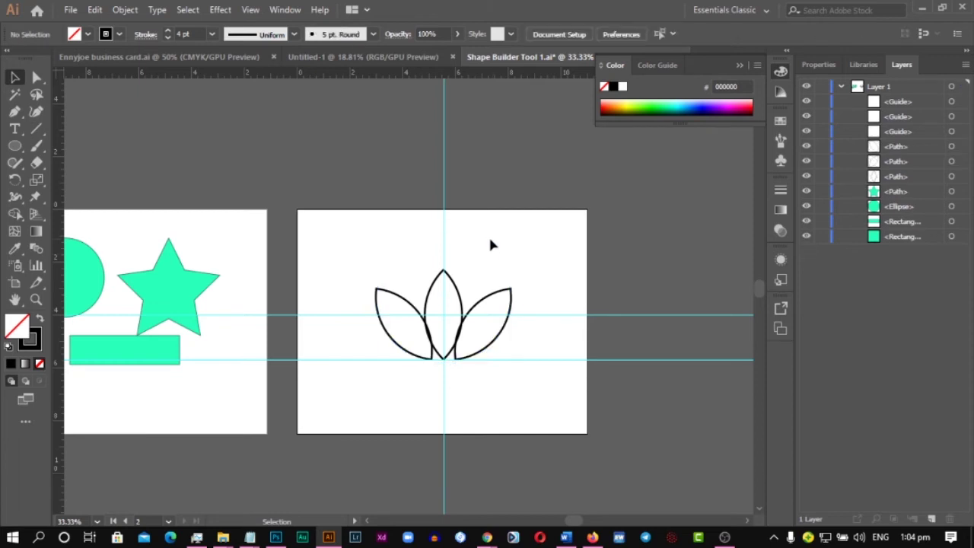
Draw a thin horizontal rectangle about 4.97 in wide and 0.19 in high across the three leaves, just below the upper guide
{"action": "scroll", "coordinate": [527, 346], "scroll_direction": "down", "scroll_amount": 1}
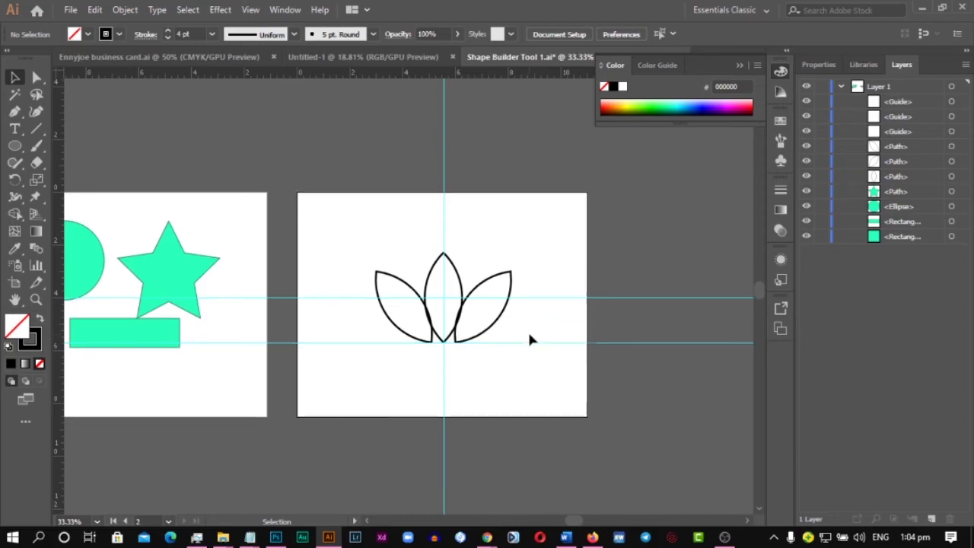
{"action": "key", "text": "alt+Tab"}
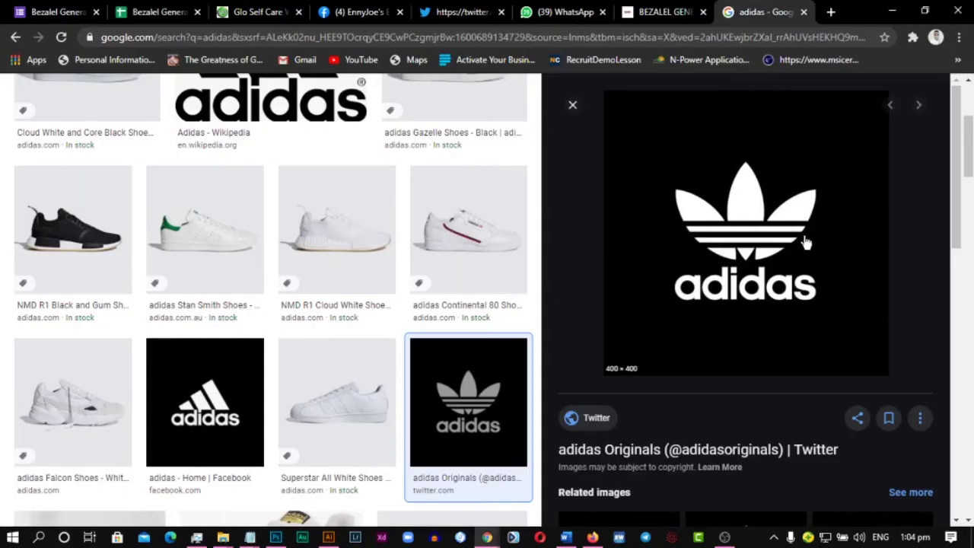
{"action": "key", "text": "alt+Tab"}
{"action": "scroll", "coordinate": [434, 325], "scroll_direction": "up", "scroll_amount": 1}
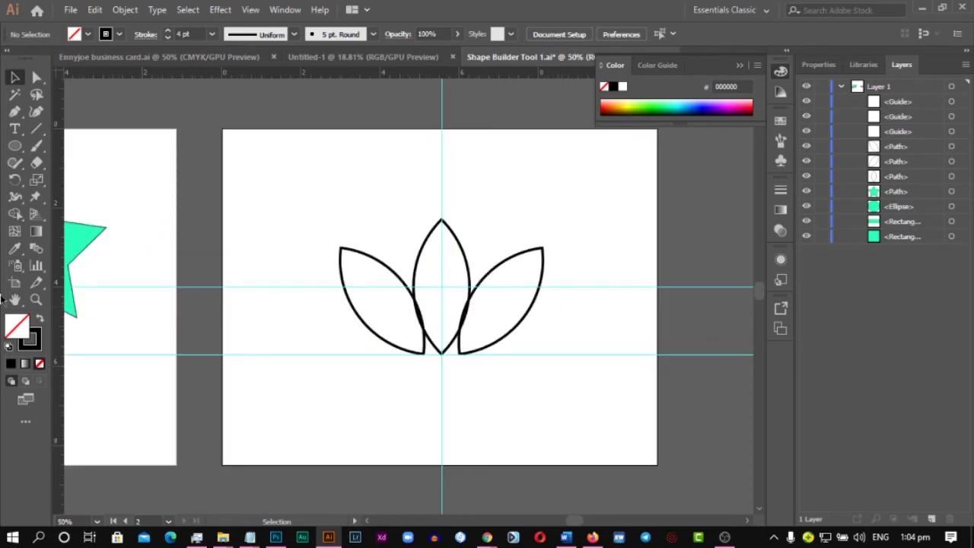
{"action": "left_click_drag", "start_coordinate": [15, 145], "coordinate": [68, 145]}
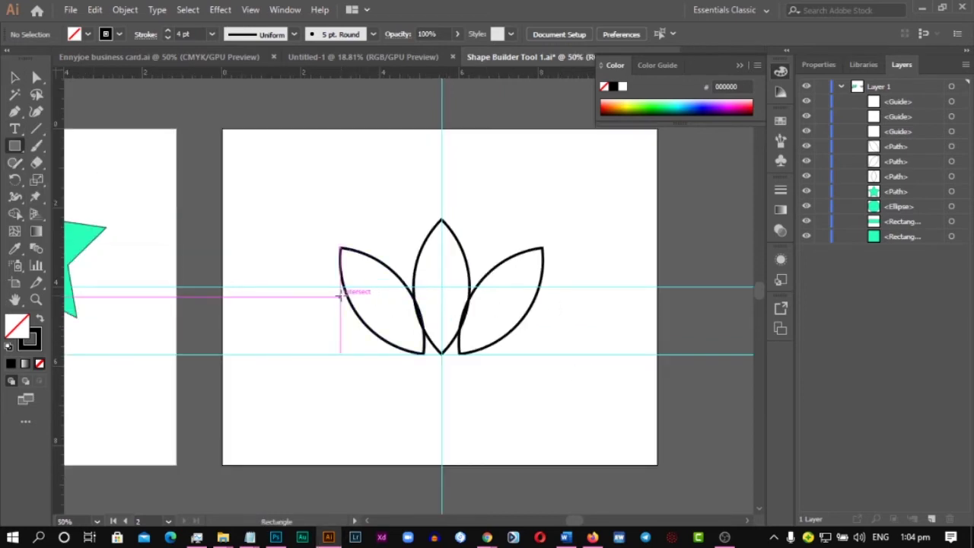
{"action": "left_click_drag", "start_coordinate": [346, 294], "coordinate": [544, 300]}
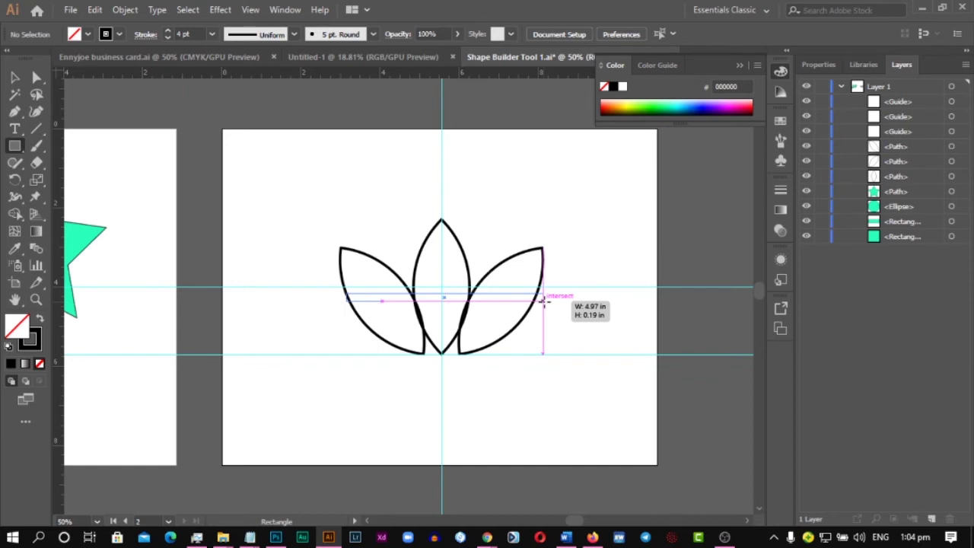
{"action": "left_click_drag", "start_coordinate": [544, 301], "coordinate": [545, 301]}
{"action": "key", "text": "v"}
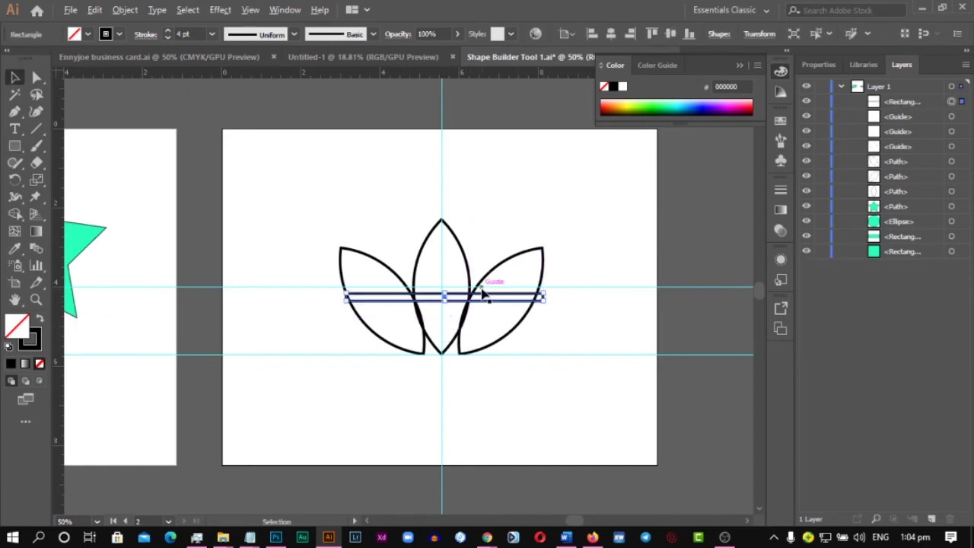
Centre the bar on the vertical guide and widen it symmetrically so both ends extend past the outer leaves
{"action": "scroll", "coordinate": [482, 292], "scroll_direction": "up", "scroll_amount": 2}
{"action": "left_click_drag", "start_coordinate": [508, 303], "coordinate": [502, 304]}
{"action": "scroll", "coordinate": [598, 309], "scroll_direction": "up", "scroll_amount": 2}
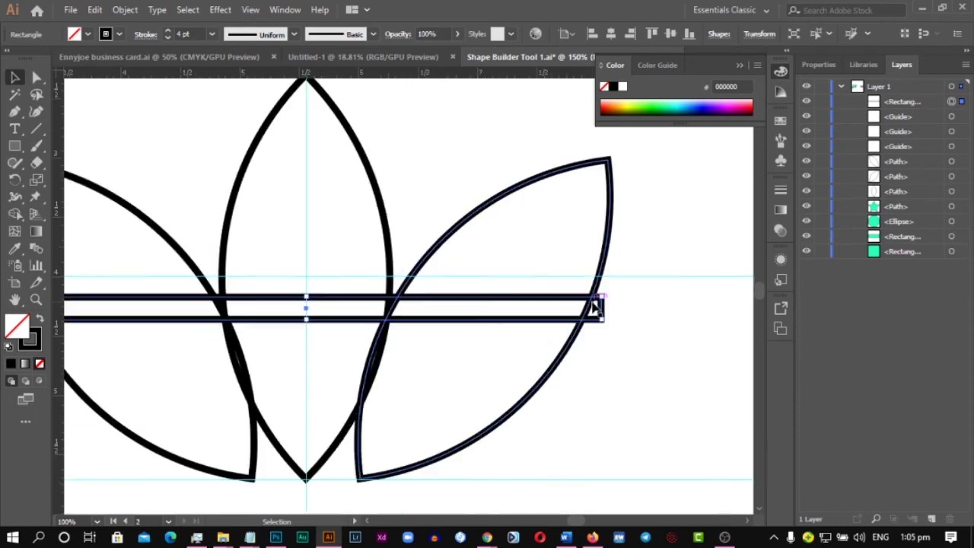
{"action": "left_click_drag", "start_coordinate": [605, 313], "coordinate": [654, 320]}
{"action": "scroll", "coordinate": [654, 320], "scroll_direction": "down", "scroll_amount": 2}
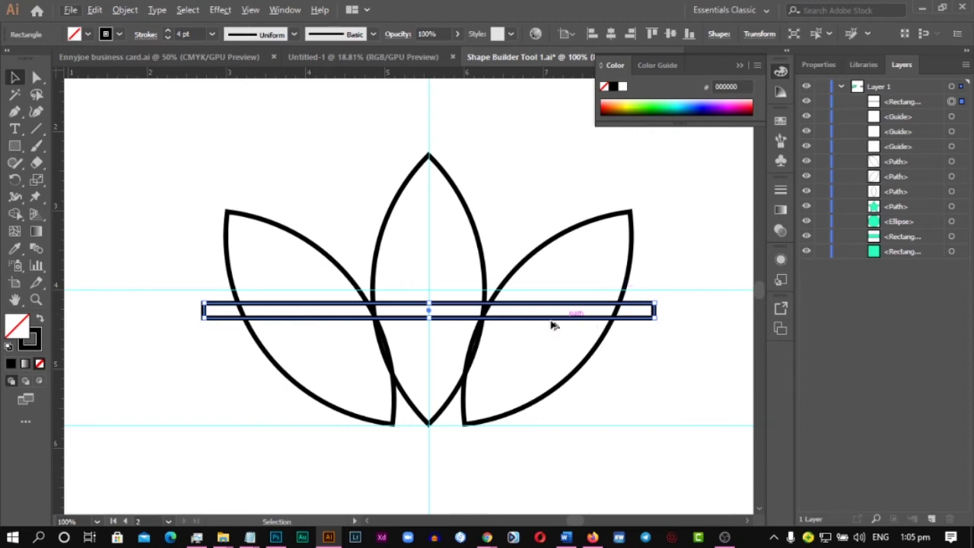
Duplicate the bar twice straight down with equal gaps of about 0.26 in, and compare the stripes with the Adidas logo reference
{"action": "left_click_drag", "start_coordinate": [430, 310], "coordinate": [432, 388]}
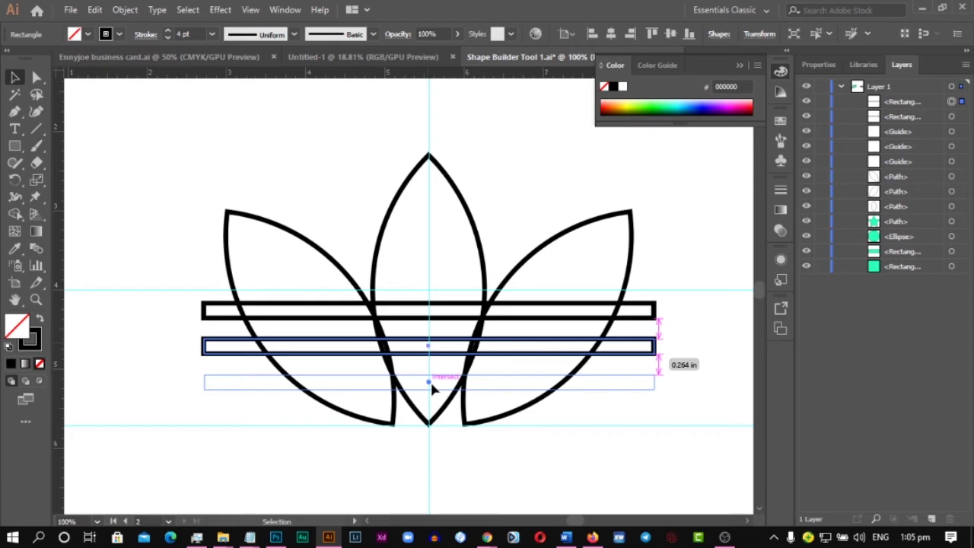
{"action": "left_click_drag", "start_coordinate": [432, 388], "coordinate": [432, 389]}
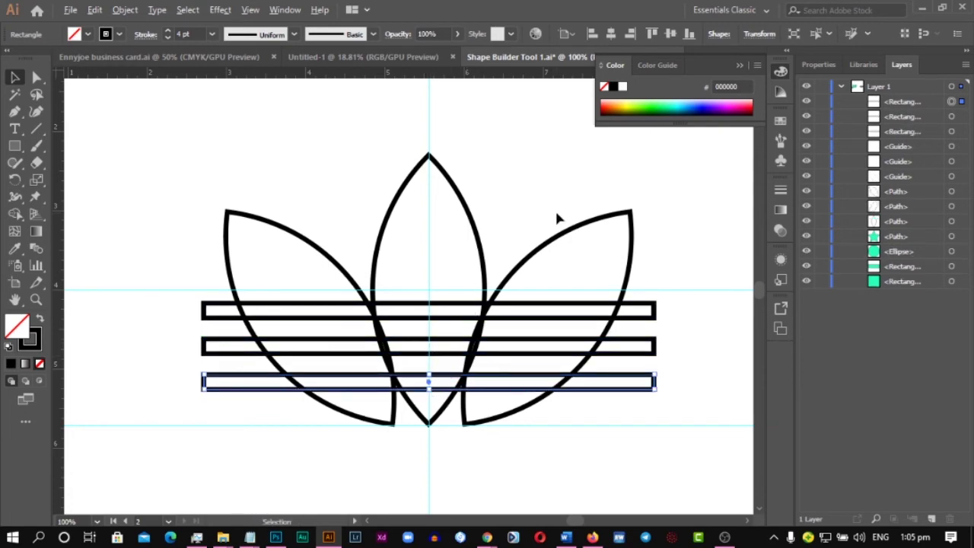
{"action": "key", "text": "alt+Tab"}
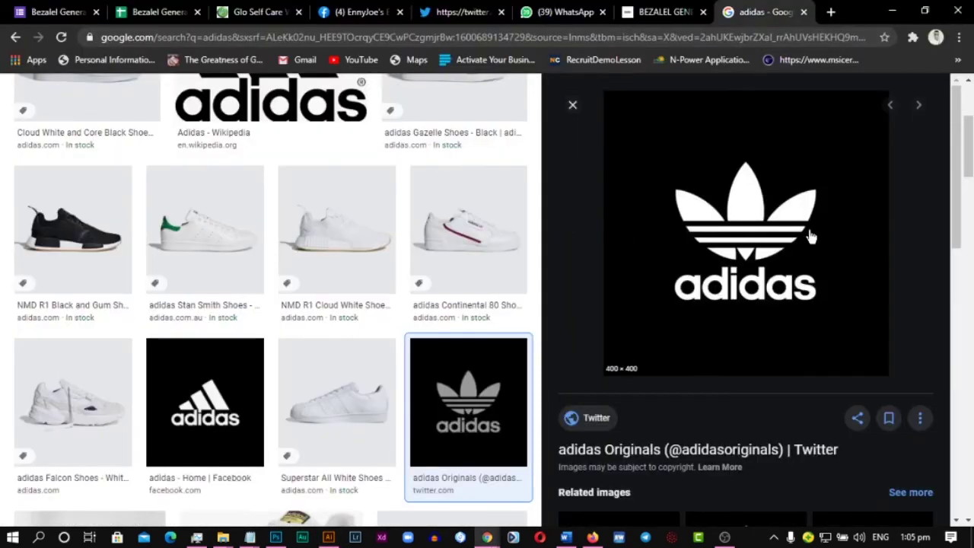
{"action": "key", "text": "alt+Tab"}
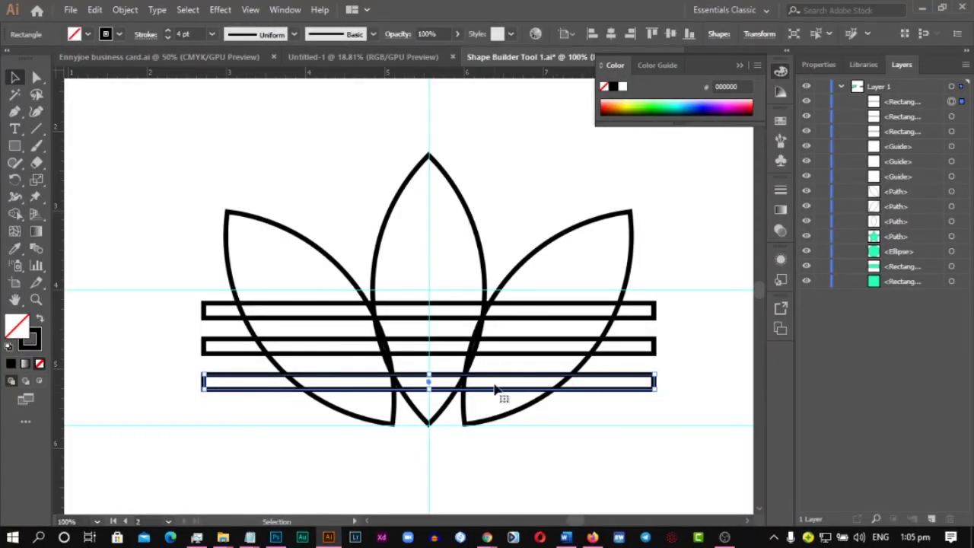
{"action": "scroll", "coordinate": [525, 370], "scroll_direction": "down", "scroll_amount": 2}
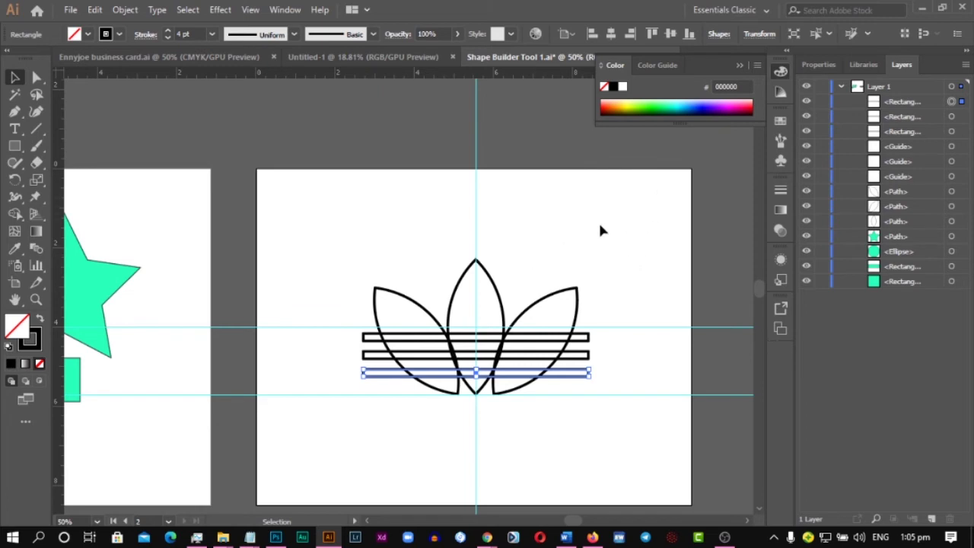
Deselect the bars and delete the two horizontal guides and the vertical guide from the artboard
{"action": "left_click_drag", "start_coordinate": [648, 311], "coordinate": [685, 441]}
{"action": "left_click", "coordinate": [674, 368]}
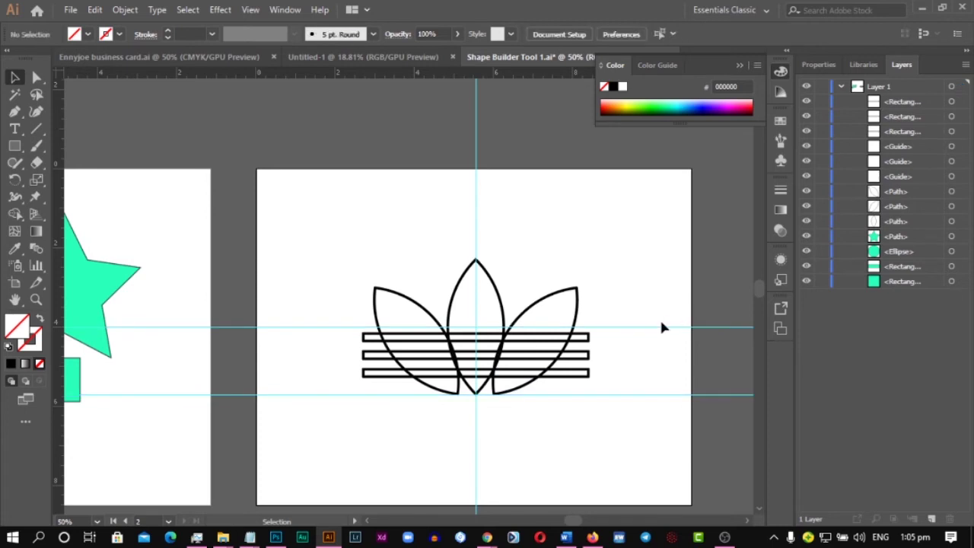
{"action": "left_click", "coordinate": [660, 327]}
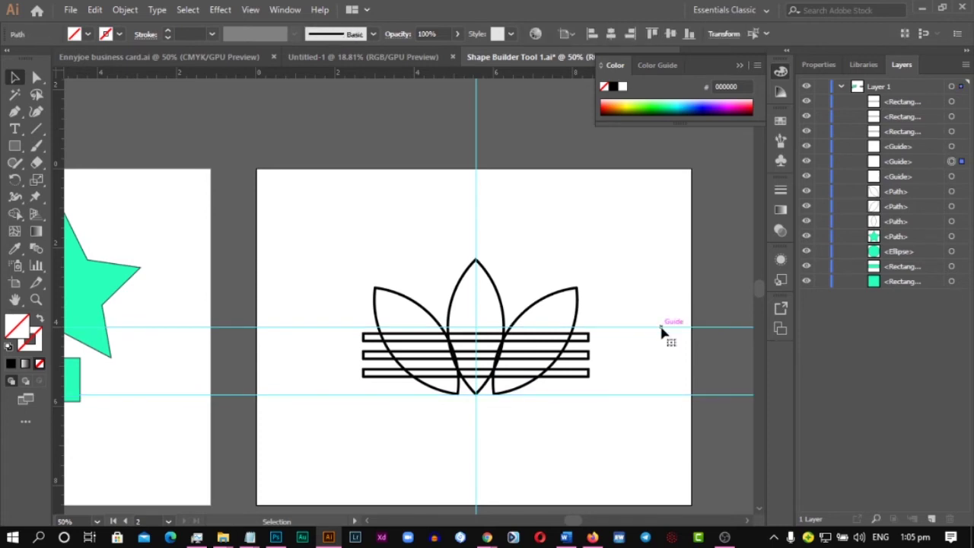
{"action": "key", "text": "Delete"}
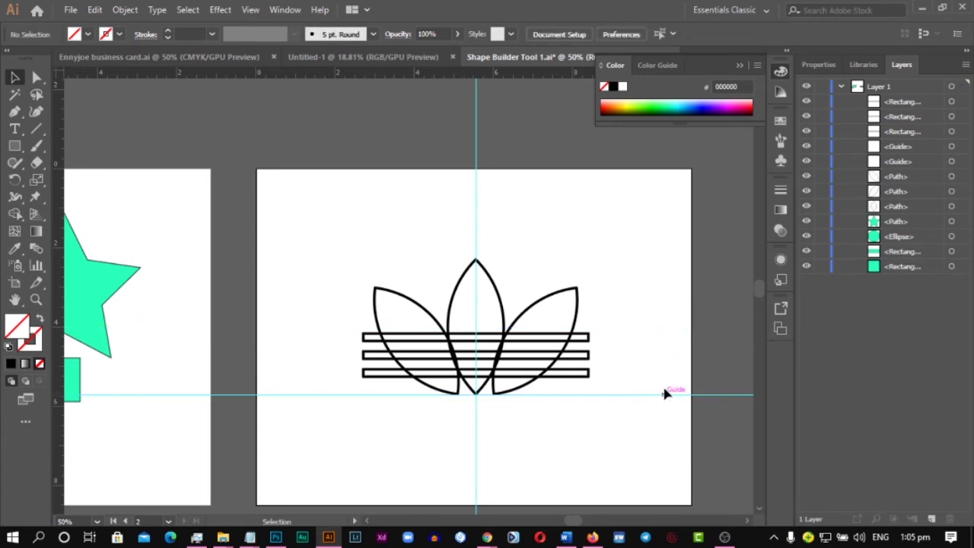
{"action": "left_click_drag", "start_coordinate": [666, 393], "coordinate": [592, 241]}
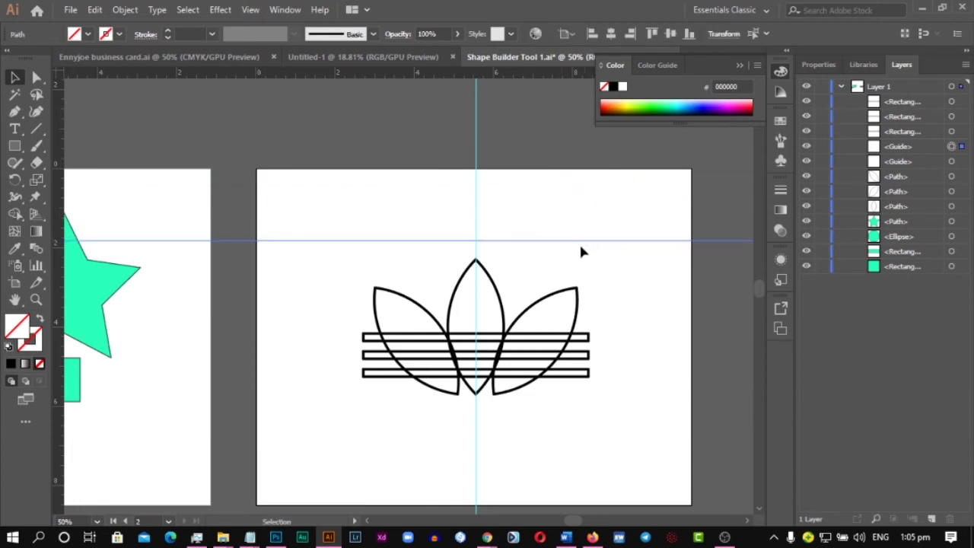
{"action": "key", "text": "Delete"}
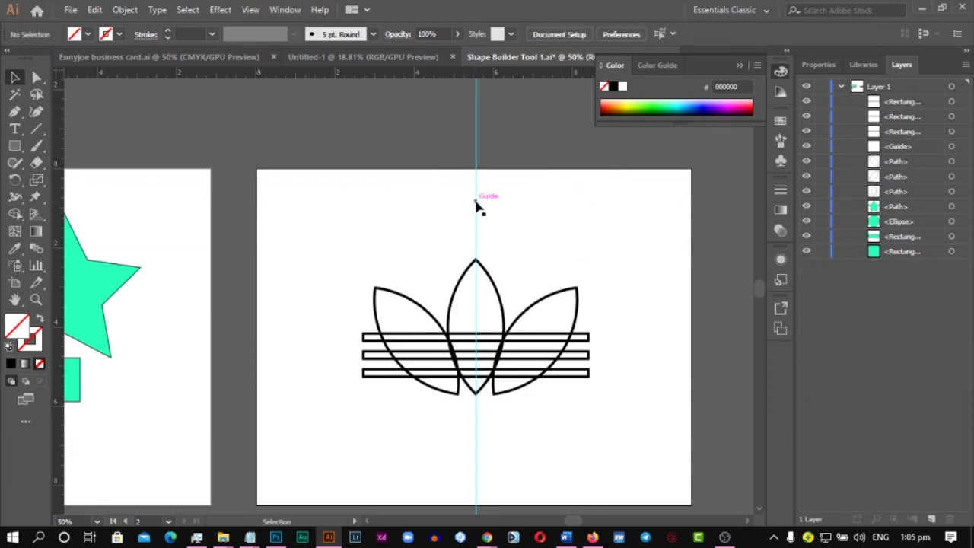
{"action": "left_click", "coordinate": [477, 204]}
{"action": "key", "text": "Delete"}
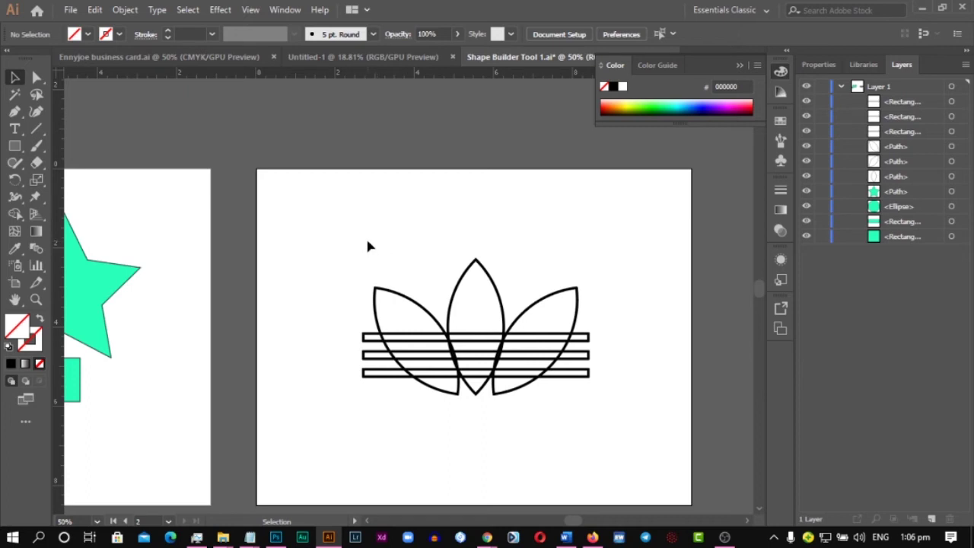
Select the three leaves and three bars together for the Shape Builder tool, and check the Adidas logo reference in the browser
{"action": "left_click_drag", "start_coordinate": [327, 225], "coordinate": [378, 262]}
{"action": "left_click", "coordinate": [15, 214]}
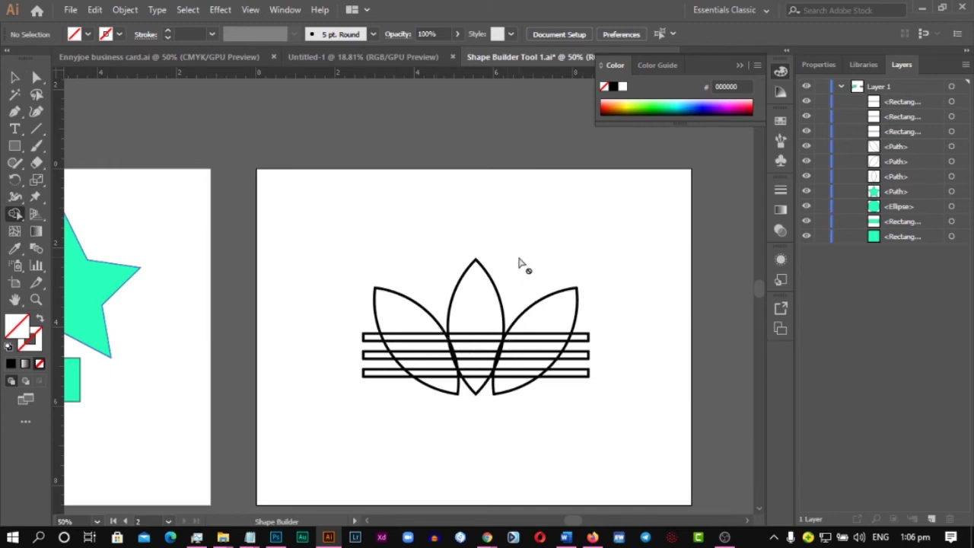
{"action": "left_click", "coordinate": [14, 77]}
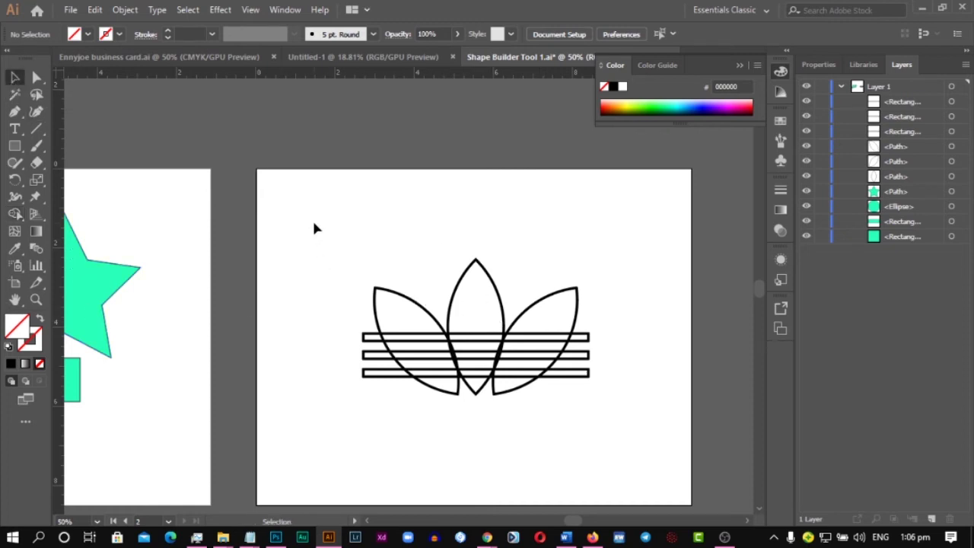
{"action": "left_click_drag", "start_coordinate": [312, 223], "coordinate": [635, 445]}
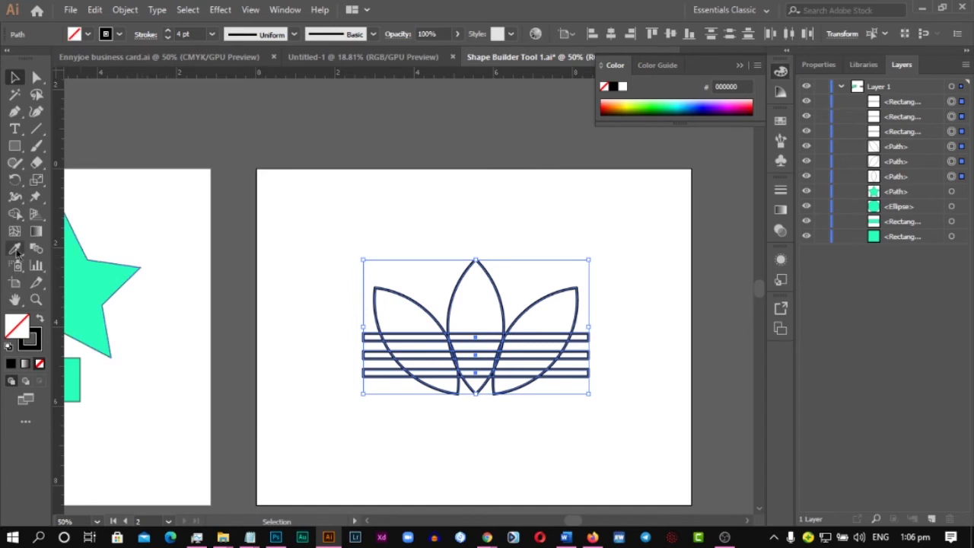
{"action": "left_click", "coordinate": [15, 214]}
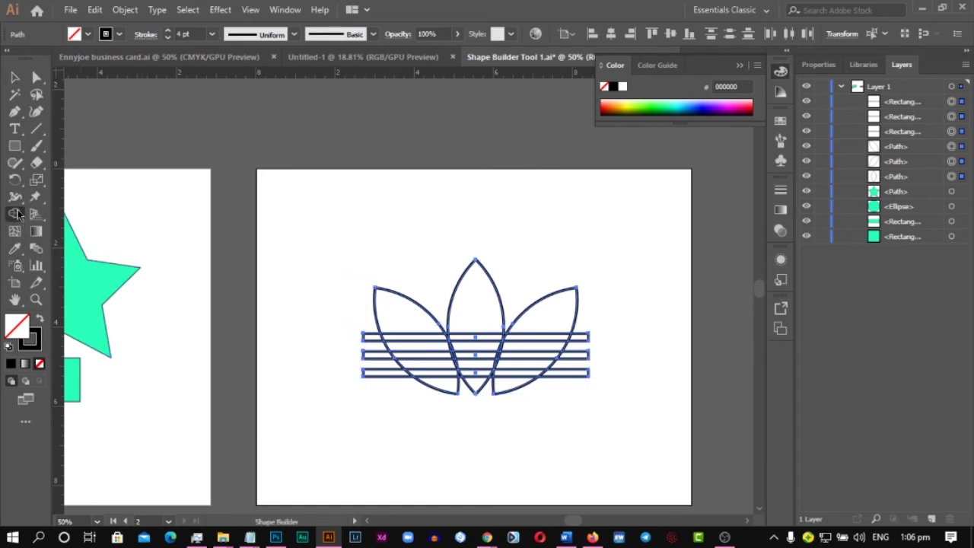
{"action": "scroll", "coordinate": [580, 358], "scroll_direction": "up", "scroll_amount": 2}
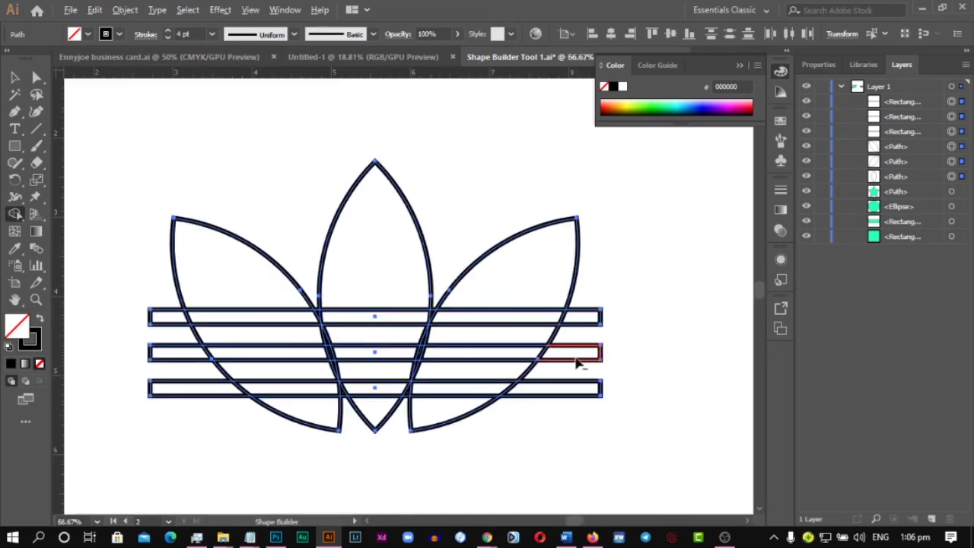
{"action": "scroll", "coordinate": [417, 300], "scroll_direction": "left", "scroll_amount": 3}
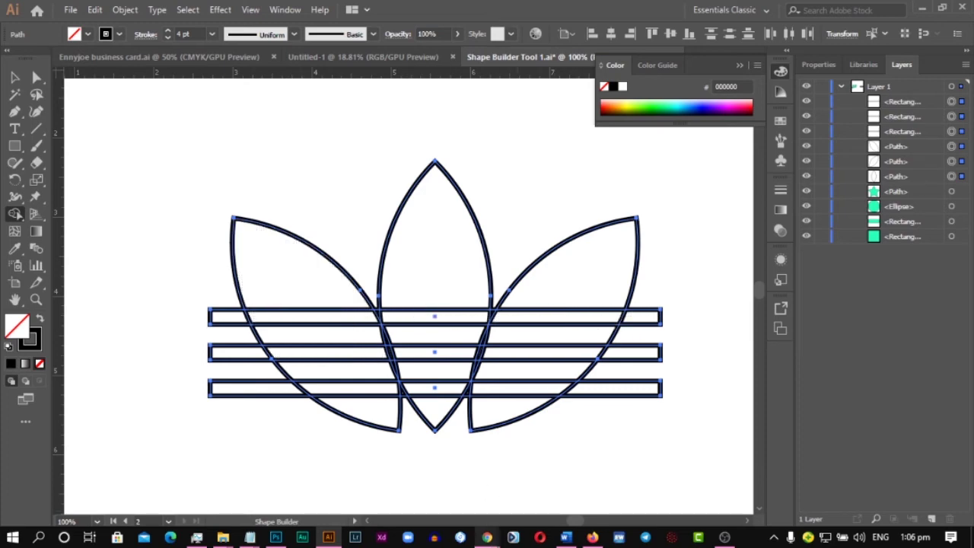
{"action": "mouse_move", "coordinate": [329, 537]}
{"action": "key", "text": "alt+Tab"}
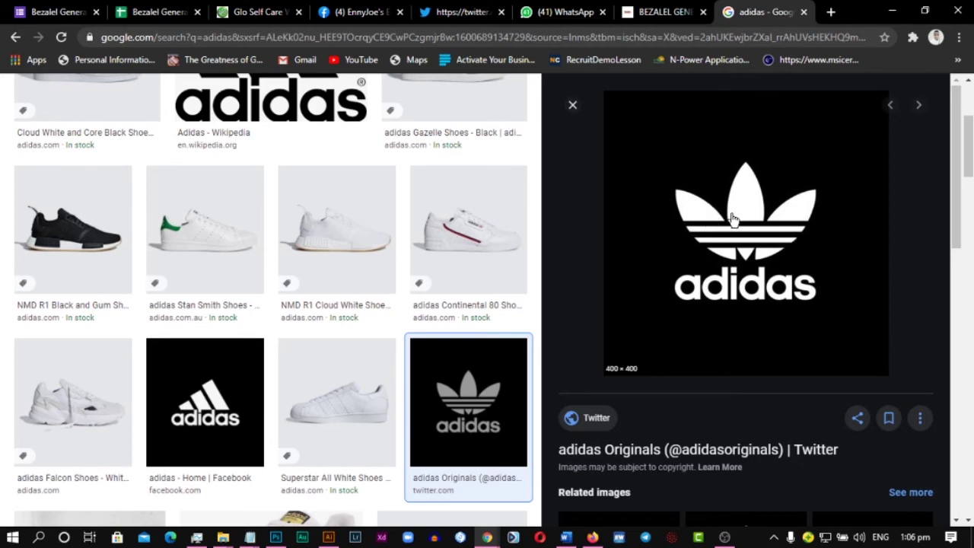
{"action": "key", "text": "alt+Tab"}
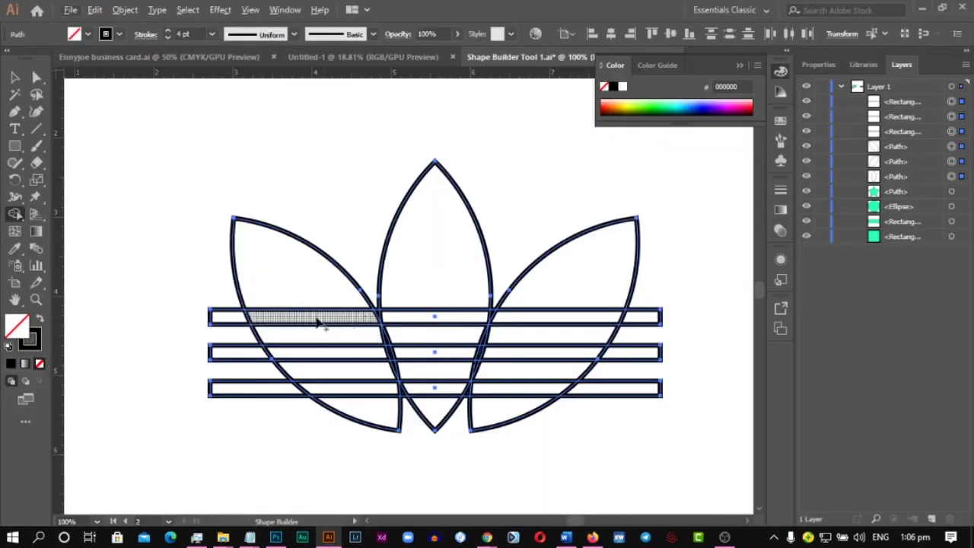
{"action": "mouse_move", "coordinate": [200, 322]}
{"action": "left_mouse_down"}
{"action": "mouse_move", "coordinate": [407, 325]}
{"action": "mouse_move", "coordinate": [626, 310]}
{"action": "left_mouse_up"}
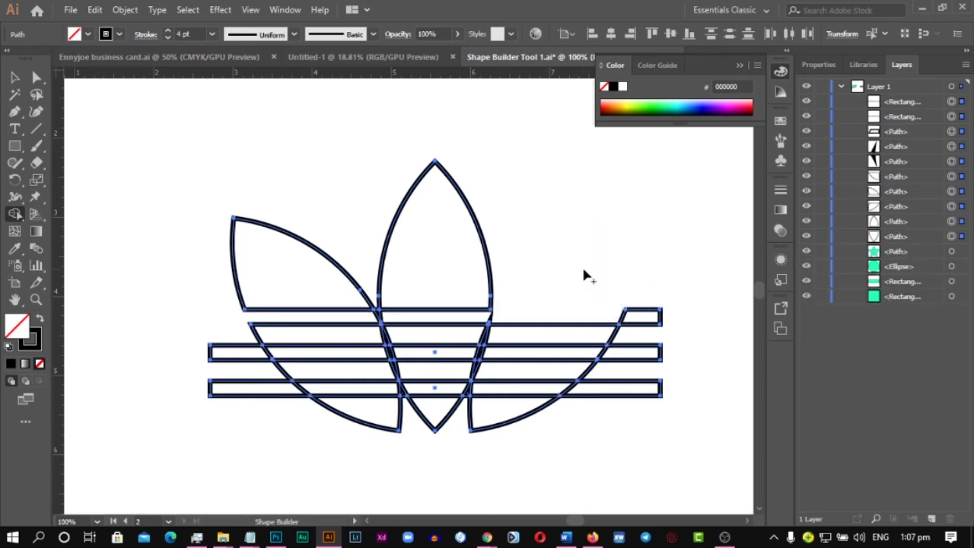
{"action": "key", "text": "ctrl+z"}
{"action": "key", "text": "ctrl+z"}
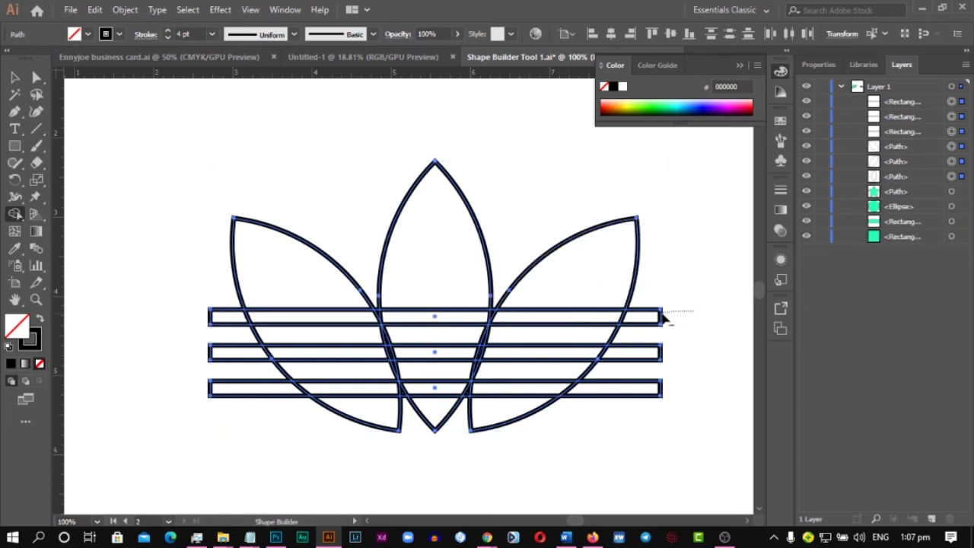
Cut the top and middle bars out of the leaves with Shape Builder, including the ends outside the outer leaves
{"action": "mouse_move", "coordinate": [664, 318]}
{"action": "left_mouse_down"}
{"action": "mouse_move", "coordinate": [617, 325]}
{"action": "mouse_move", "coordinate": [299, 324]}
{"action": "left_mouse_up"}
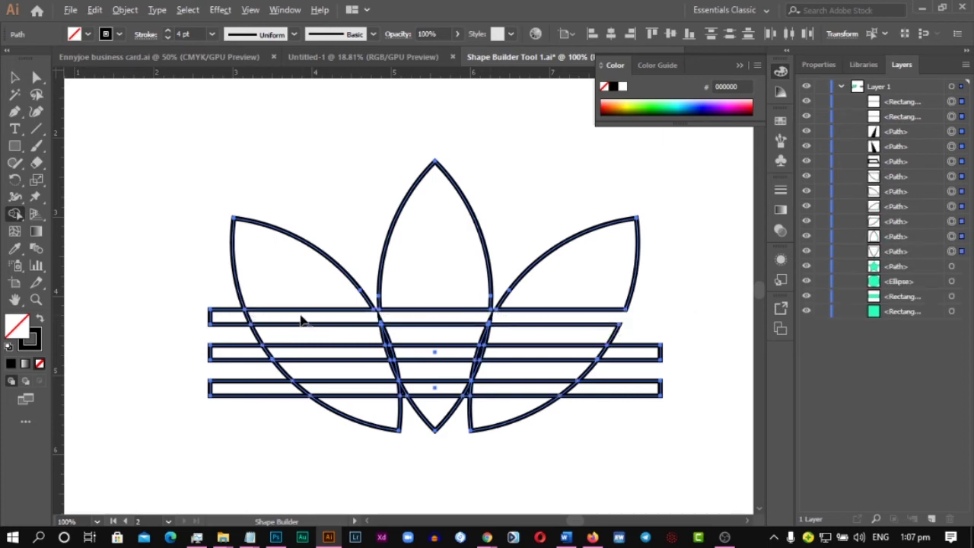
{"action": "left_click", "coordinate": [221, 316], "text": "alt"}
{"action": "left_click", "coordinate": [245, 354], "text": "alt"}
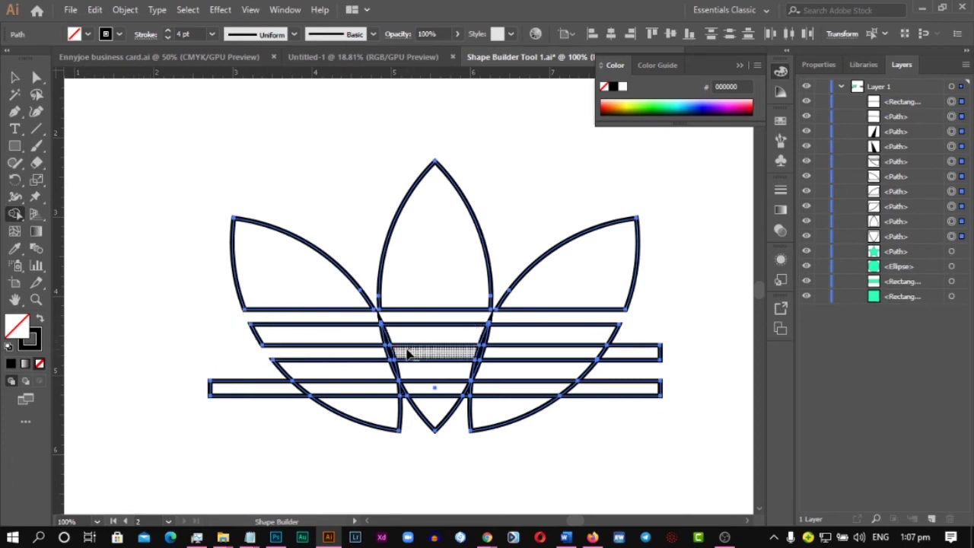
{"action": "left_click_drag", "start_coordinate": [407, 353], "coordinate": [361, 355]}
{"action": "left_click_drag", "start_coordinate": [473, 354], "coordinate": [594, 350]}
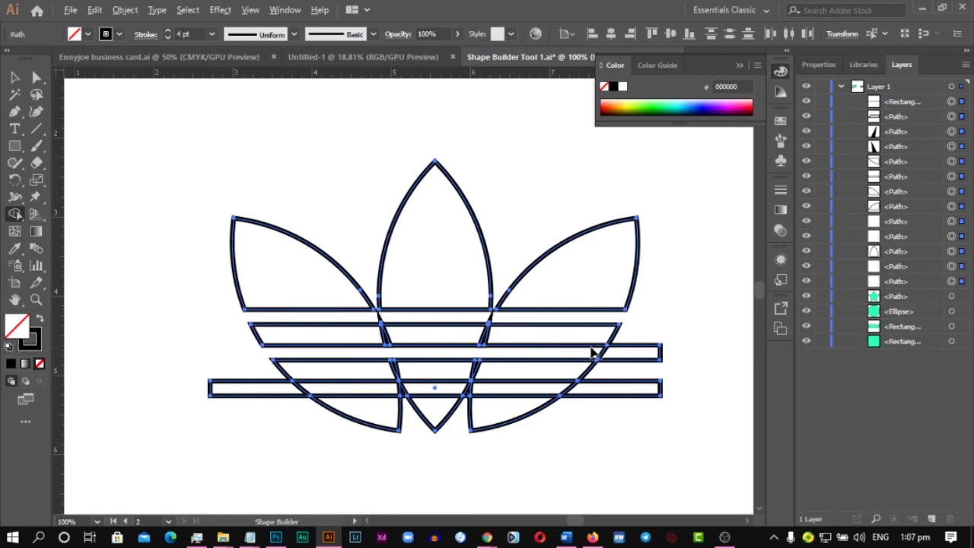
{"action": "left_click", "coordinate": [625, 357], "text": "alt"}
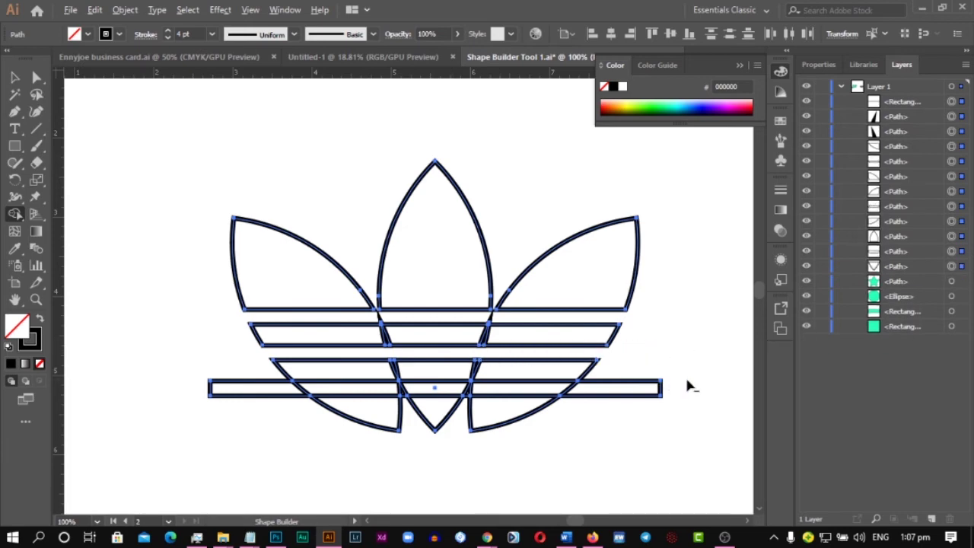
Cut the bottom bar out of the leaves with Shape Builder, including both protruding ends
{"action": "left_click_drag", "start_coordinate": [648, 398], "coordinate": [545, 390]}
{"action": "left_click", "coordinate": [423, 390], "text": "alt"}
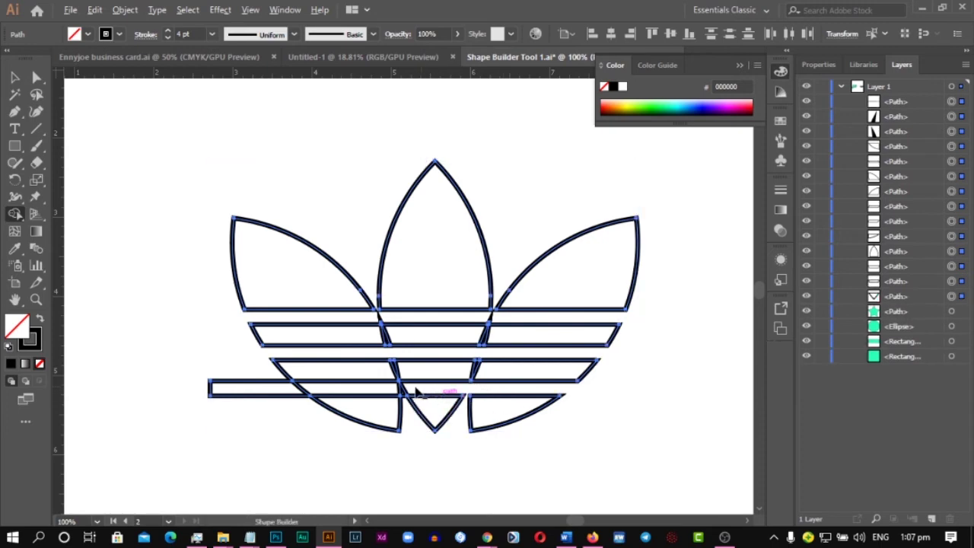
{"action": "left_click_drag", "start_coordinate": [416, 392], "coordinate": [183, 393]}
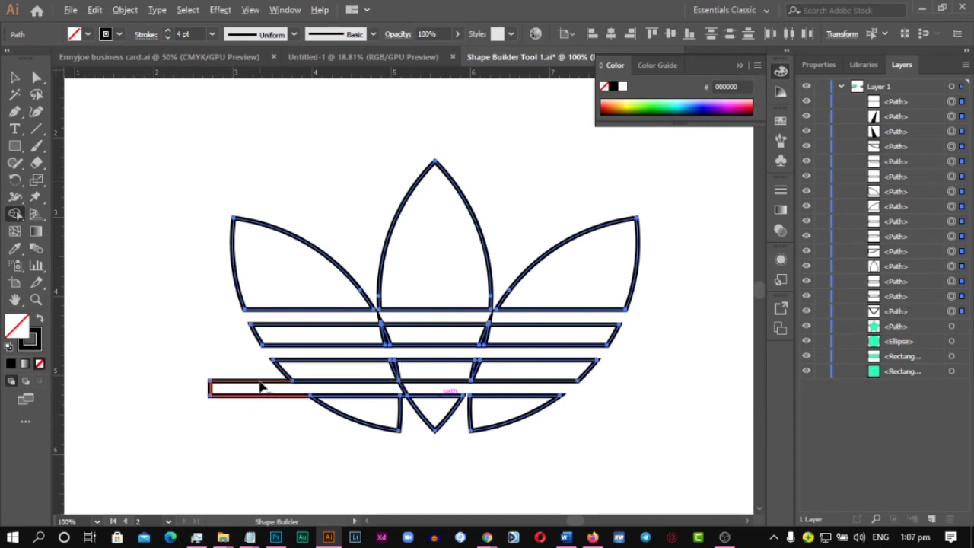
{"action": "left_click_drag", "start_coordinate": [257, 394], "coordinate": [167, 390]}
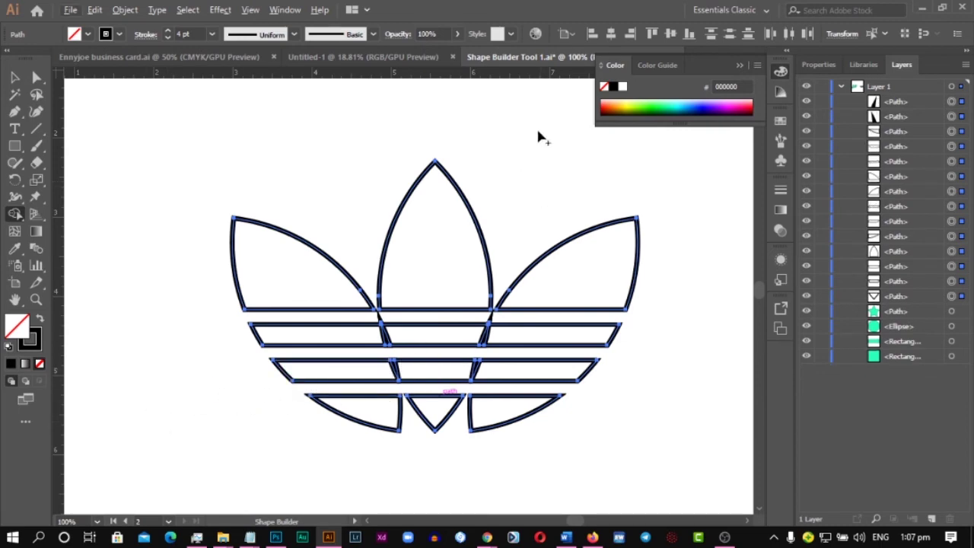
Compare with the Adidas logo reference, and merge all segments of the strip directly below the upper leaves into one continuous stripe with Shape Builder
{"action": "scroll", "coordinate": [388, 369], "scroll_direction": "up", "scroll_amount": 2}
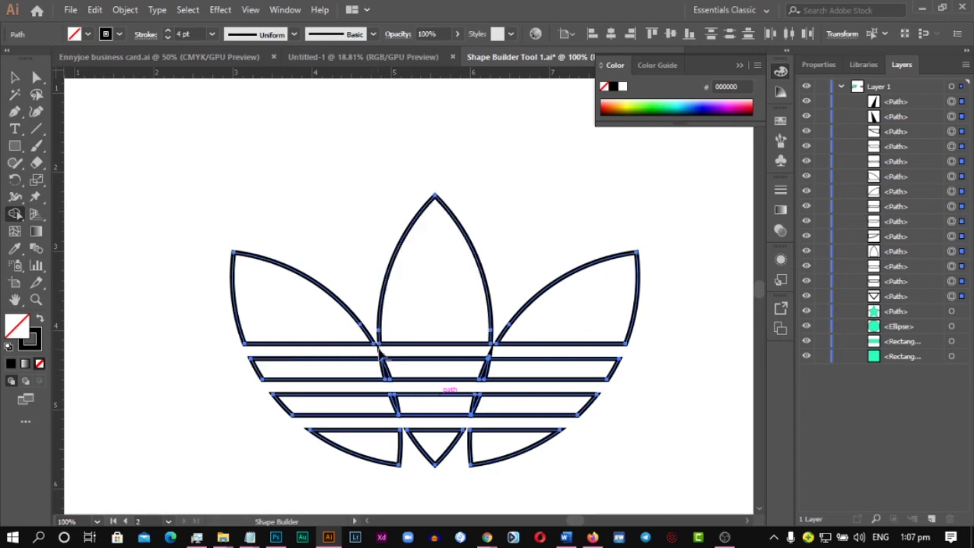
{"action": "scroll", "coordinate": [403, 388], "scroll_direction": "up", "scroll_amount": 1}
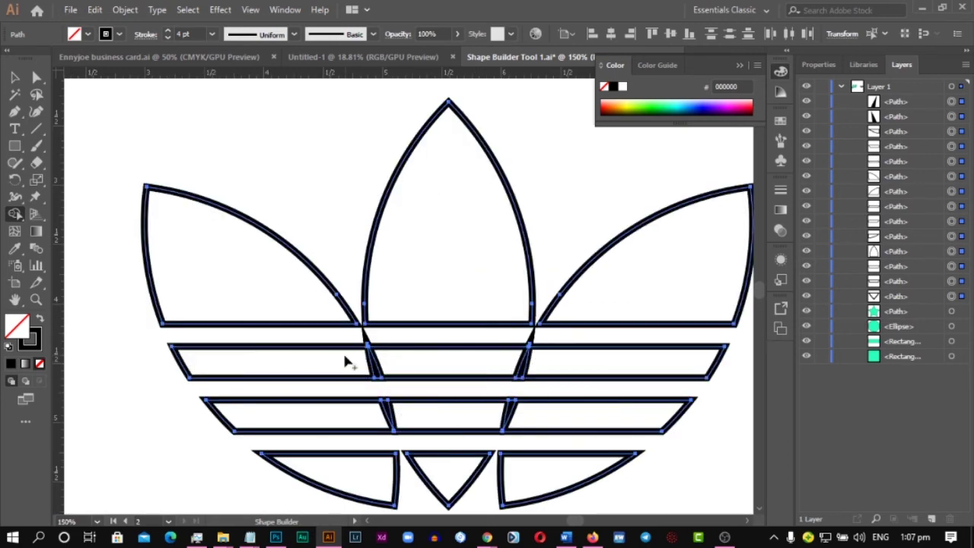
{"action": "key", "text": "alt+Tab"}
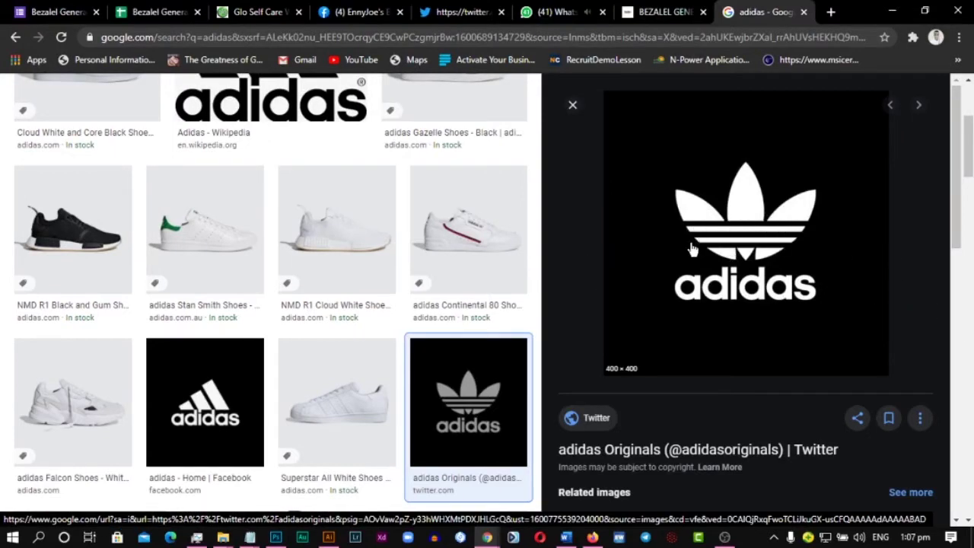
{"action": "key", "text": "alt+Tab"}
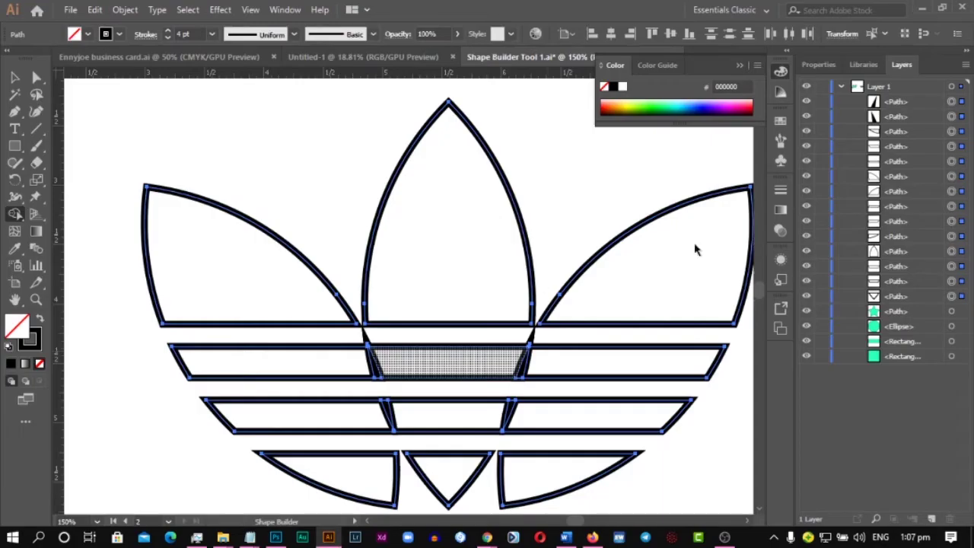
{"action": "left_click_drag", "start_coordinate": [678, 354], "coordinate": [631, 332]}
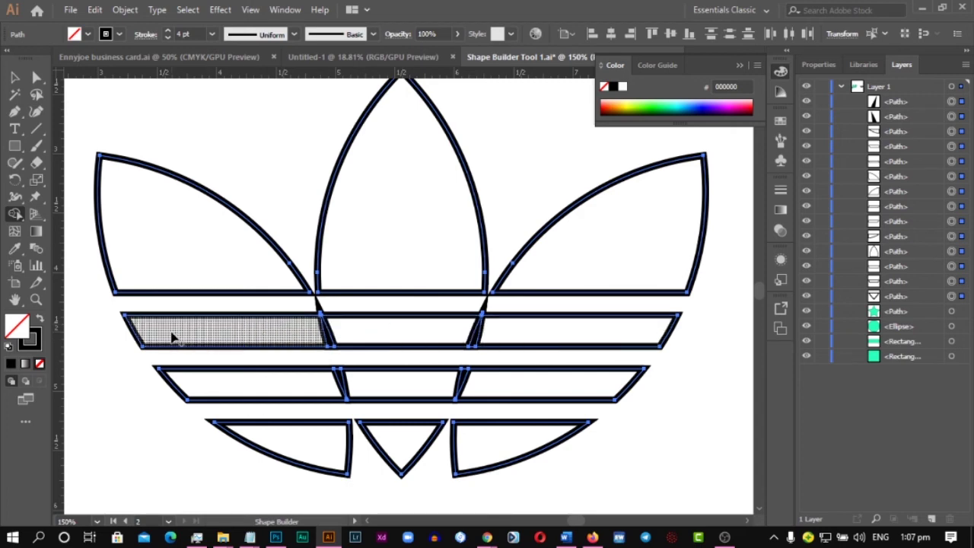
{"action": "left_click_drag", "start_coordinate": [166, 337], "coordinate": [200, 341]}
{"action": "left_click_drag", "start_coordinate": [277, 337], "coordinate": [338, 337]}
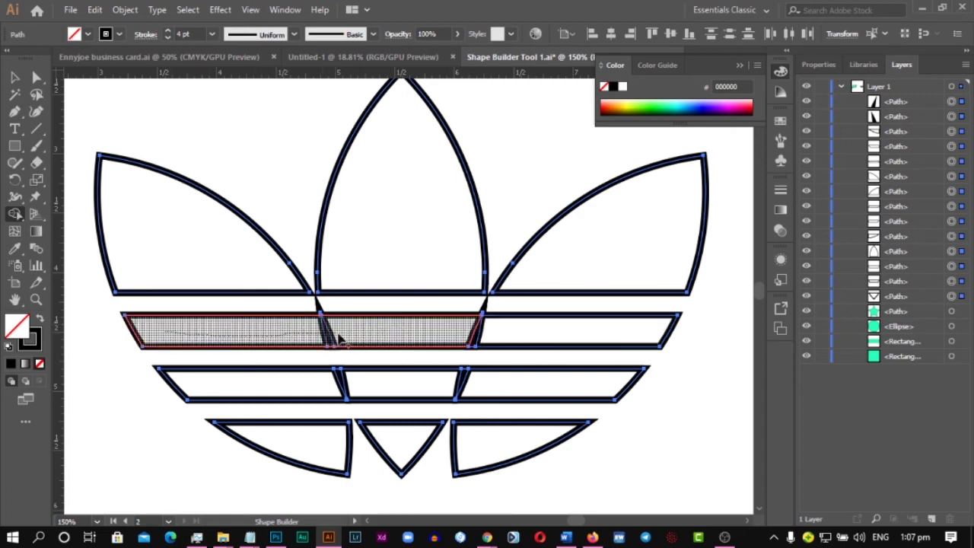
{"action": "left_click_drag", "start_coordinate": [460, 335], "coordinate": [571, 332]}
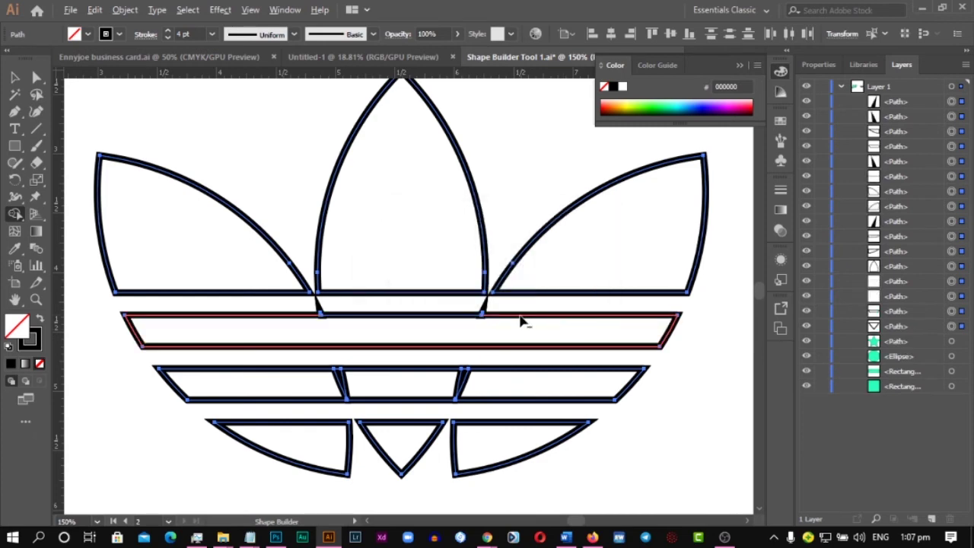
Remove the two tiny leftover slivers on the merged stripe's upper edge, below the centre leaf's lower corners, with Shape Builder
{"action": "scroll", "coordinate": [517, 319], "scroll_direction": "up", "scroll_amount": 3}
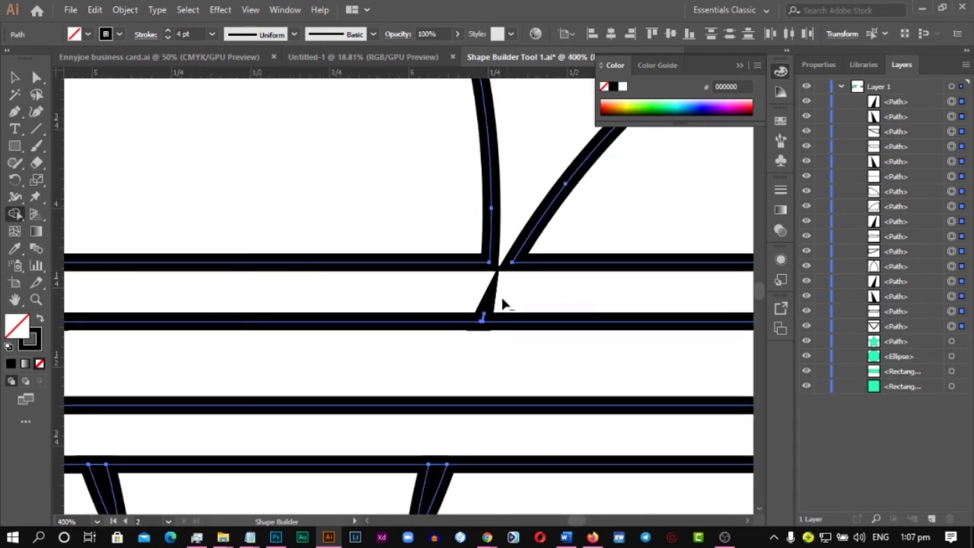
{"action": "scroll", "coordinate": [503, 304], "scroll_direction": "up", "scroll_amount": 4}
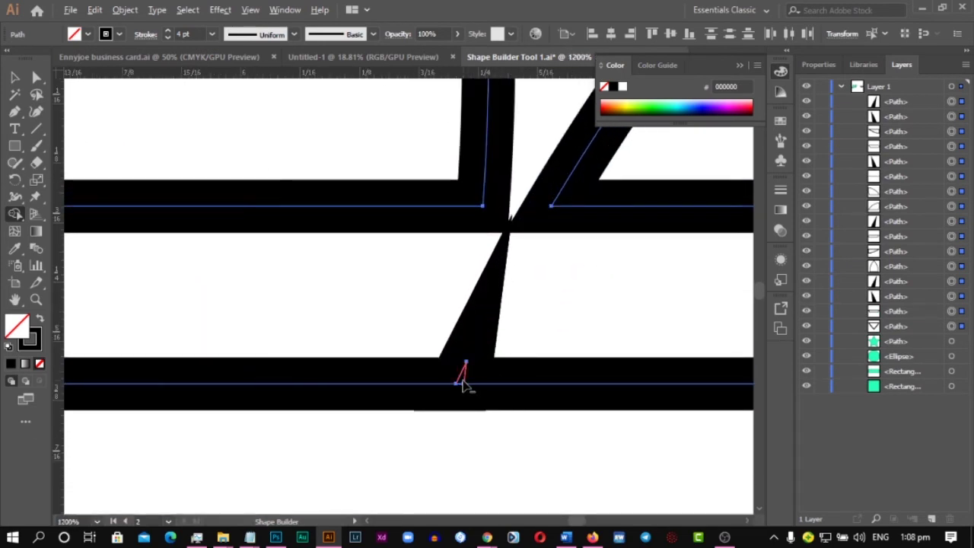
{"action": "left_click", "coordinate": [453, 382], "text": "alt"}
{"action": "scroll", "coordinate": [207, 387], "scroll_direction": "down", "scroll_amount": 3}
{"action": "scroll", "coordinate": [119, 358], "scroll_direction": "up", "scroll_amount": 3}
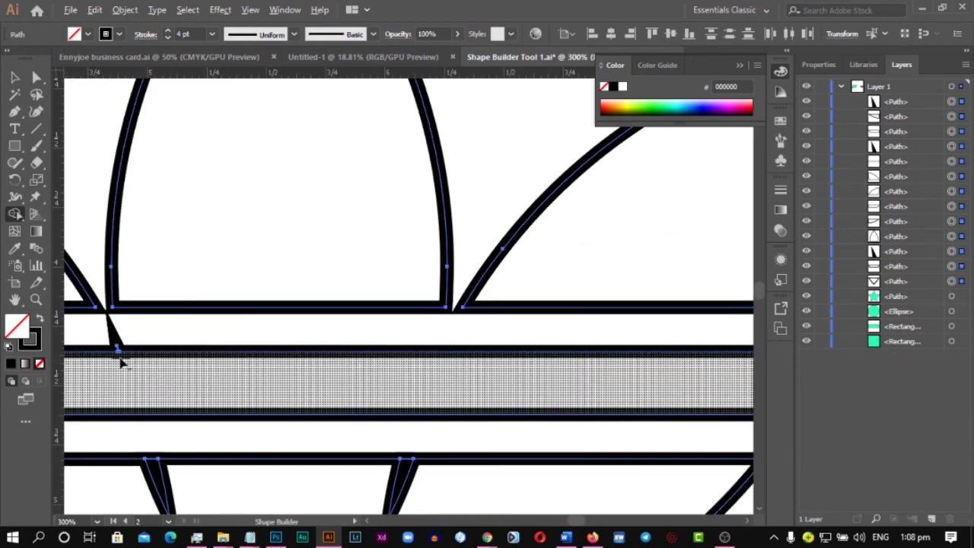
{"action": "scroll", "coordinate": [86, 342], "scroll_direction": "up", "scroll_amount": 2}
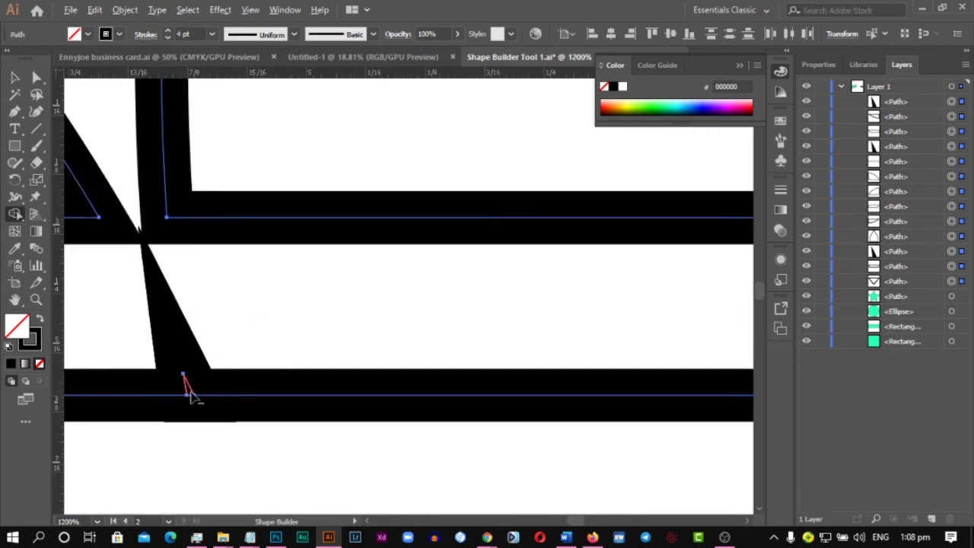
{"action": "left_click", "coordinate": [177, 359], "text": "alt"}
{"action": "scroll", "coordinate": [372, 320], "scroll_direction": "down", "scroll_amount": 8}
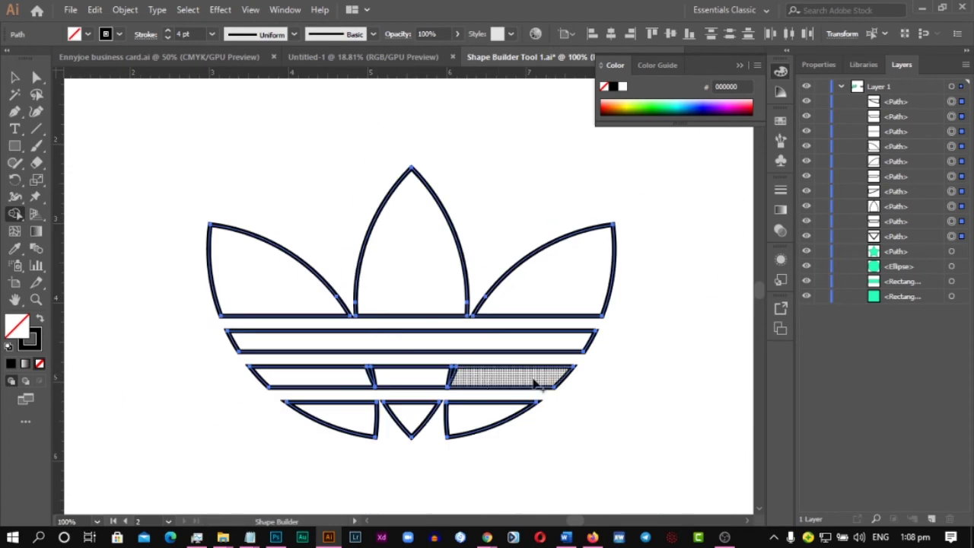
Try to merge the segments of the second full-width stripe into one with Shape Builder, inspecting the leftover spikes along its lower edge
{"action": "left_click_drag", "start_coordinate": [459, 344], "coordinate": [258, 348]}
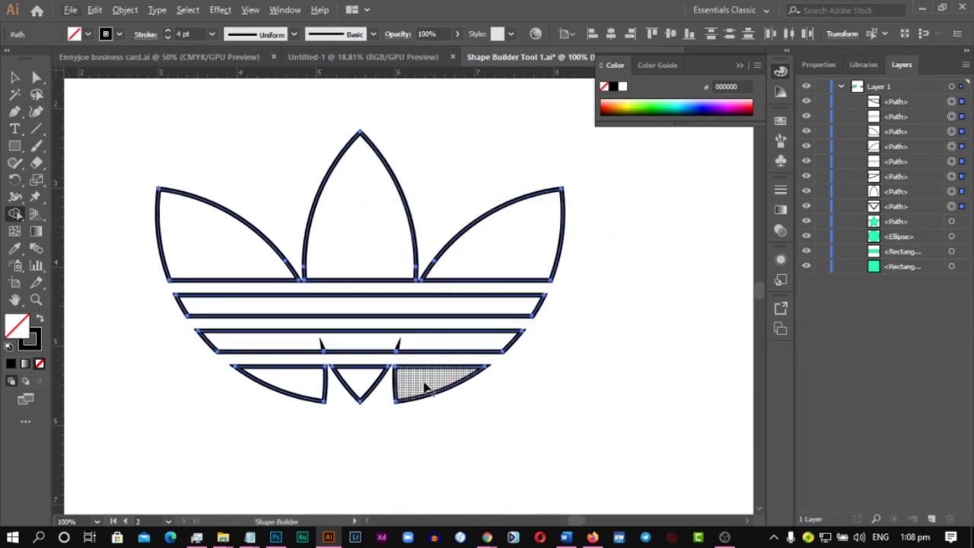
{"action": "scroll", "coordinate": [403, 377], "scroll_direction": "up", "scroll_amount": 10}
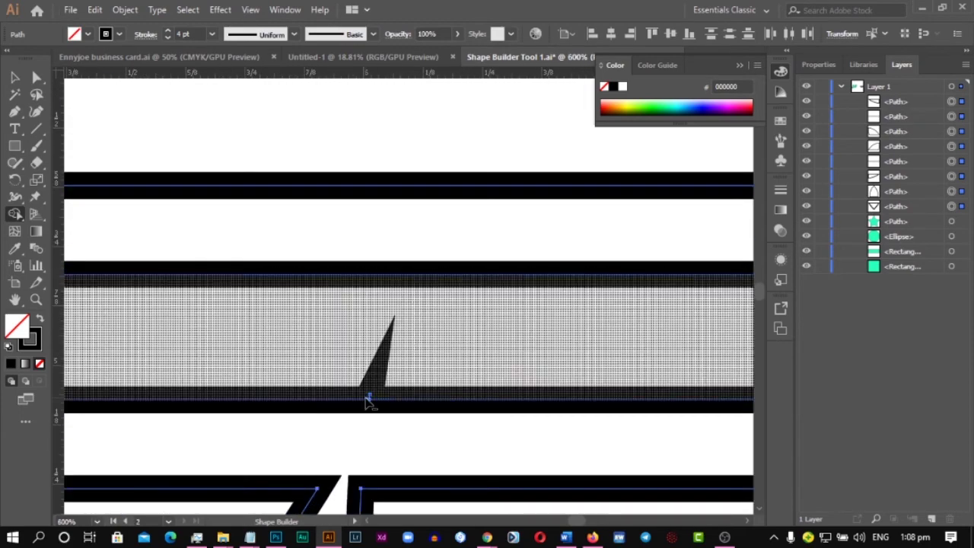
{"action": "scroll", "coordinate": [456, 388], "scroll_direction": "down", "scroll_amount": 2}
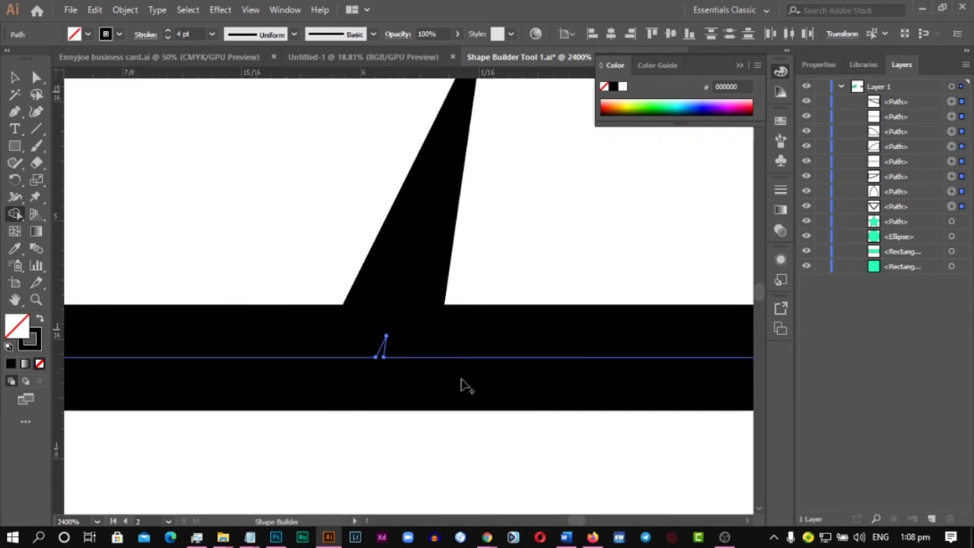
{"action": "scroll", "coordinate": [513, 337], "scroll_direction": "down", "scroll_amount": 3}
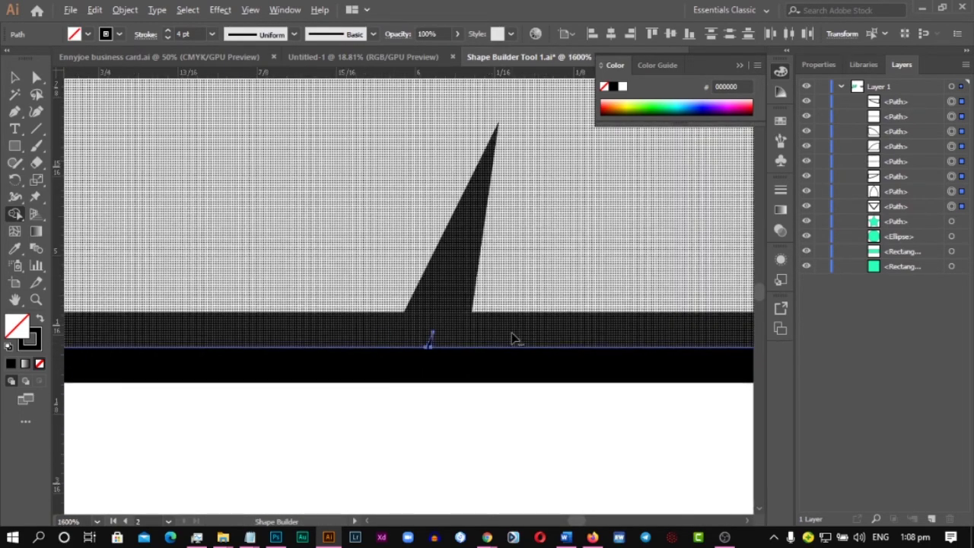
{"action": "scroll", "coordinate": [449, 365], "scroll_direction": "down", "scroll_amount": 5}
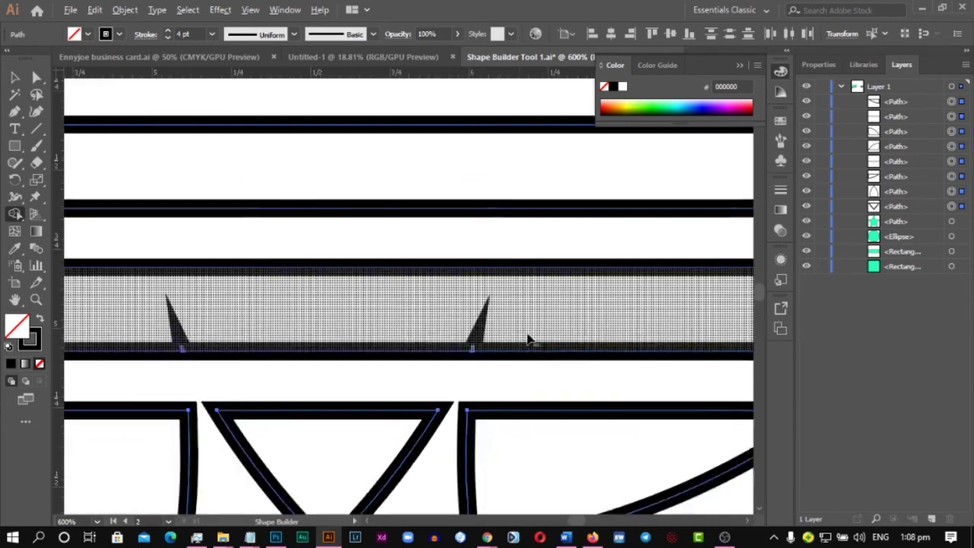
{"action": "scroll", "coordinate": [226, 343], "scroll_direction": "up", "scroll_amount": 1}
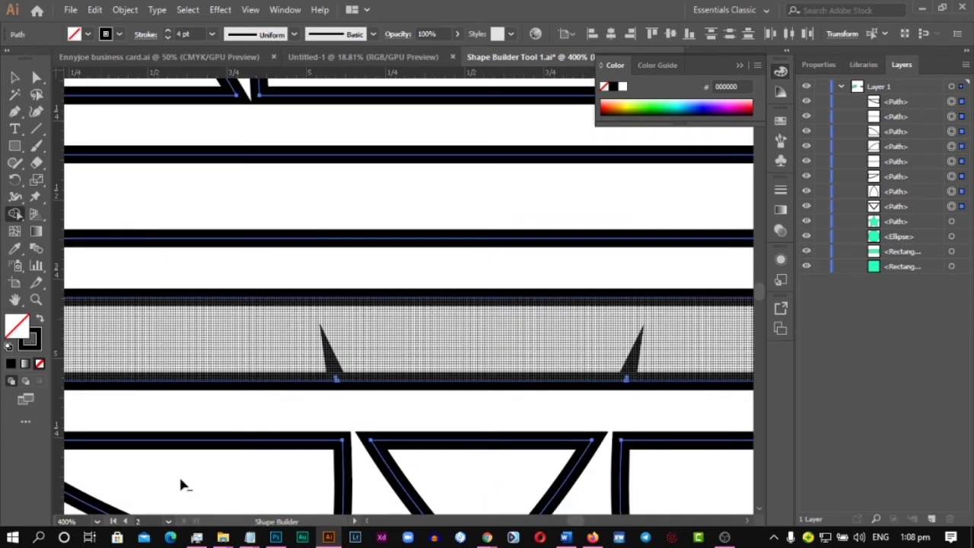
{"action": "scroll", "coordinate": [335, 394], "scroll_direction": "up", "scroll_amount": 5}
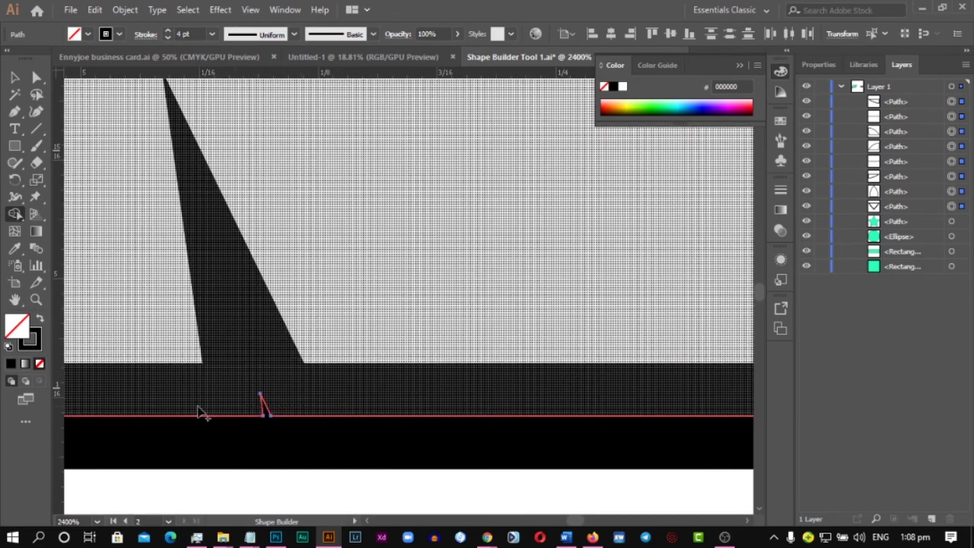
{"action": "scroll", "coordinate": [326, 411], "scroll_direction": "down", "scroll_amount": 4}
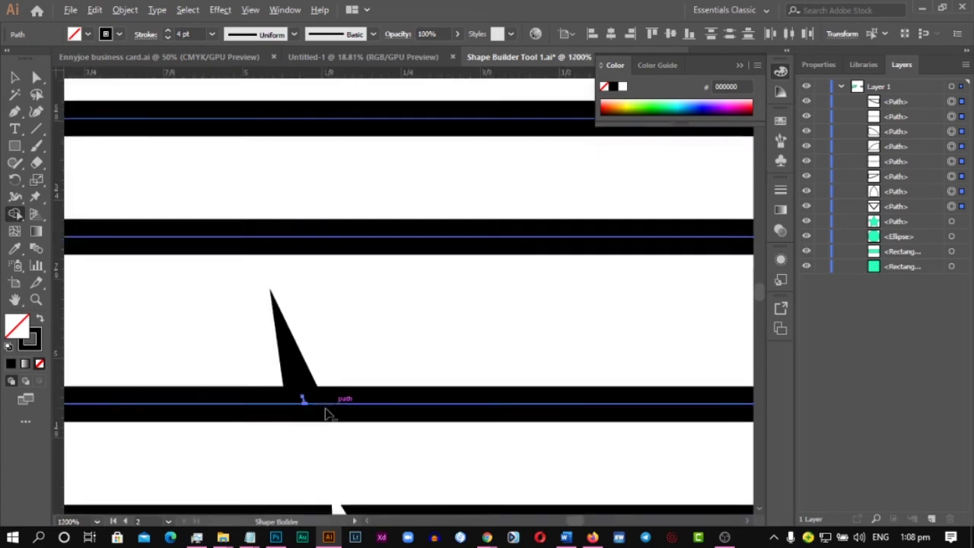
{"action": "scroll", "coordinate": [385, 356], "scroll_direction": "down", "scroll_amount": 3}
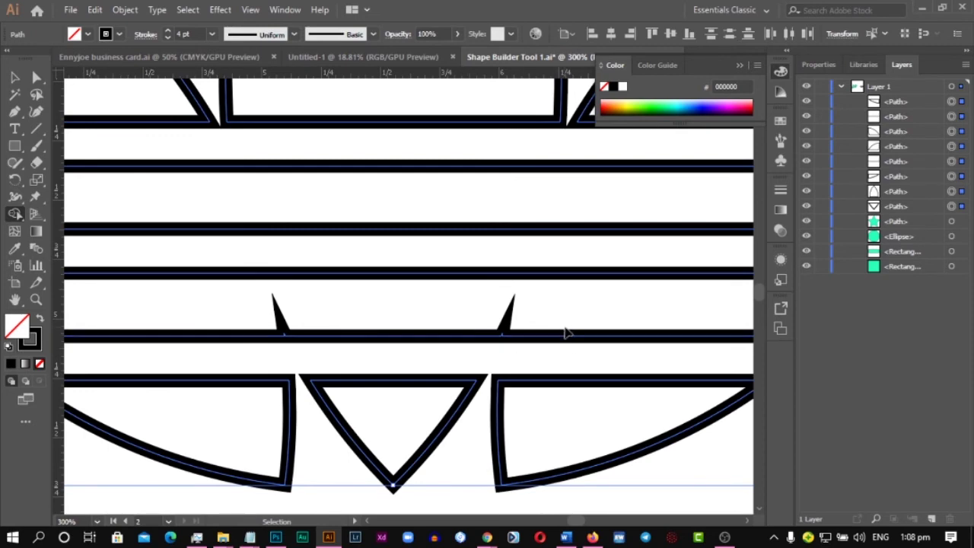
{"action": "key", "text": "ctrl+z"}
{"action": "key", "text": "ctrl+z"}
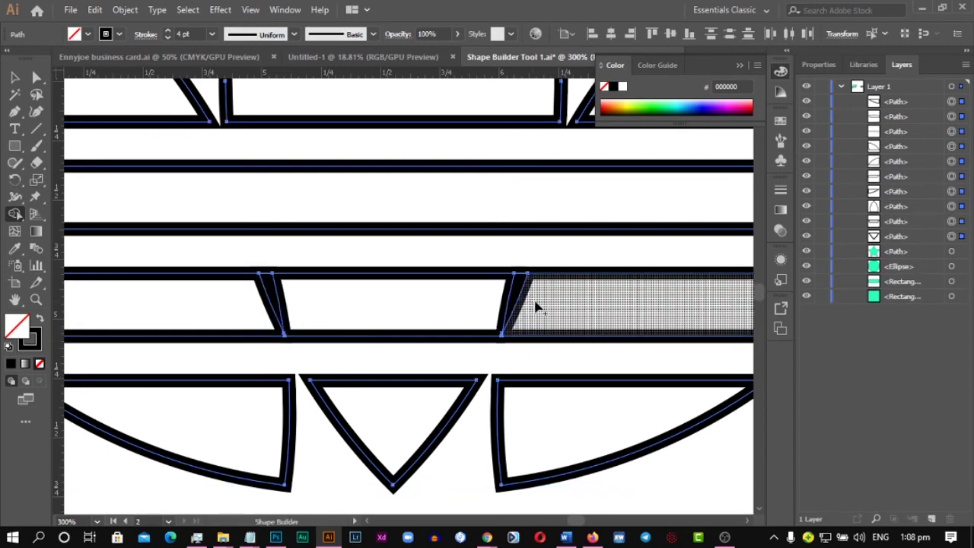
Undo the earlier sliver removals between the stripes, and examine where the leaf outlines cross at the lower stripe's bottom edge
{"action": "scroll", "coordinate": [540, 321], "scroll_direction": "up", "scroll_amount": 10}
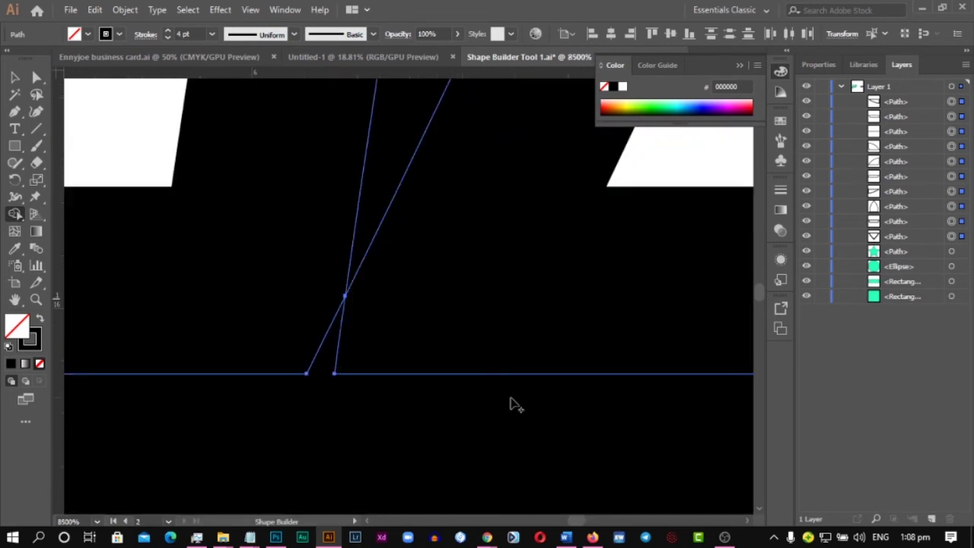
{"action": "left_click", "coordinate": [406, 324]}
{"action": "scroll", "coordinate": [449, 322], "scroll_direction": "down", "scroll_amount": 8}
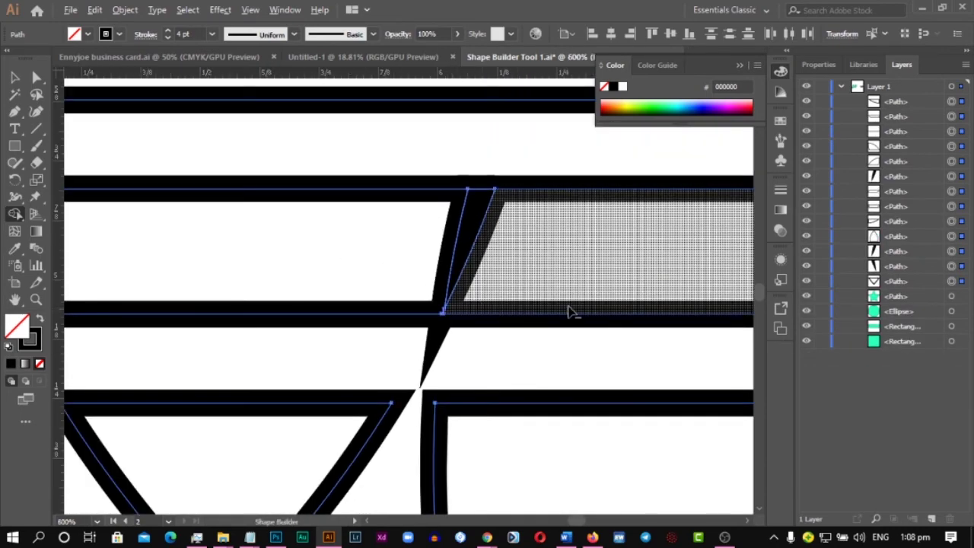
{"action": "scroll", "coordinate": [570, 312], "scroll_direction": "down", "scroll_amount": 5}
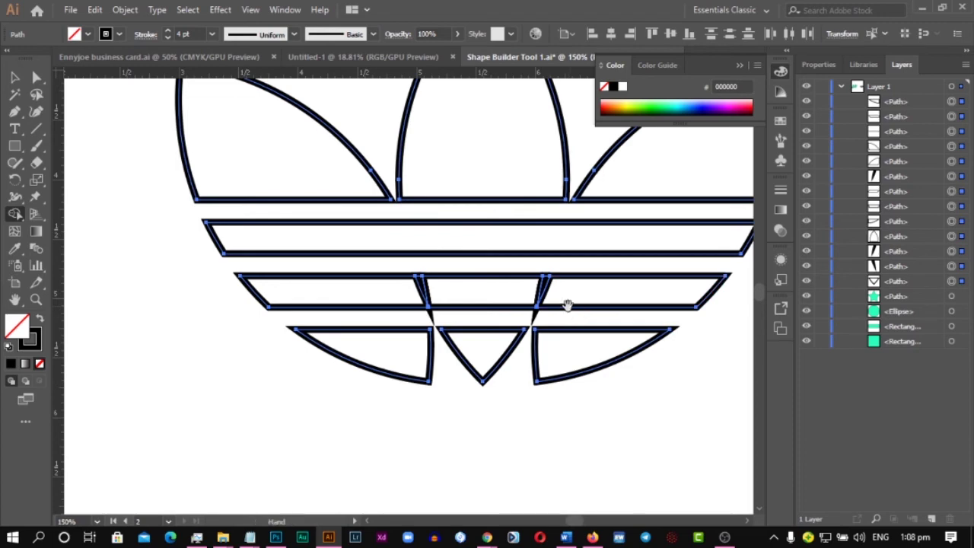
{"action": "mouse_move", "coordinate": [568, 305]}
{"action": "left_mouse_down"}
{"action": "mouse_move", "coordinate": [479, 341]}
{"action": "mouse_move", "coordinate": [431, 419]}
{"action": "mouse_move", "coordinate": [430, 447]}
{"action": "mouse_move", "coordinate": [426, 419]}
{"action": "left_mouse_up"}
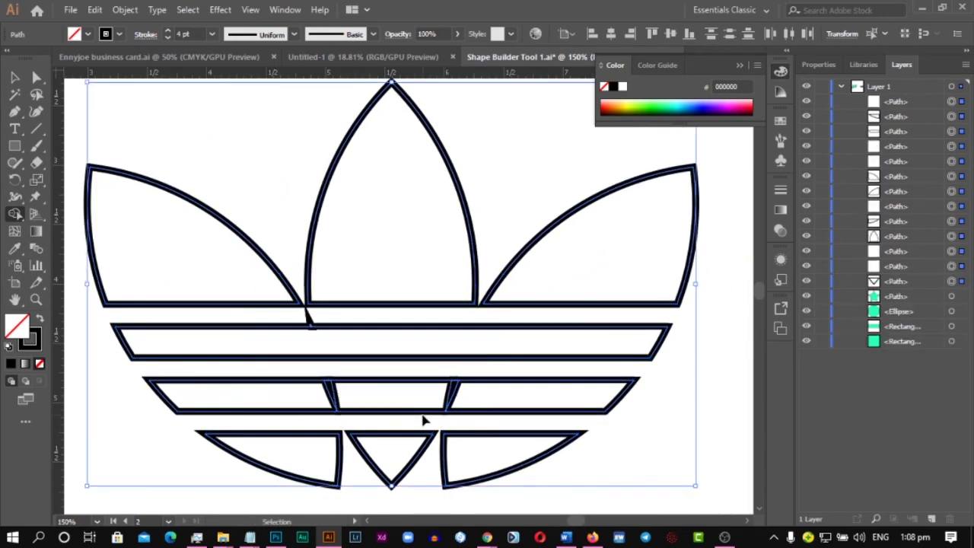
{"action": "left_click", "coordinate": [424, 420]}
{"action": "scroll", "coordinate": [426, 419], "scroll_direction": "up", "scroll_amount": 8}
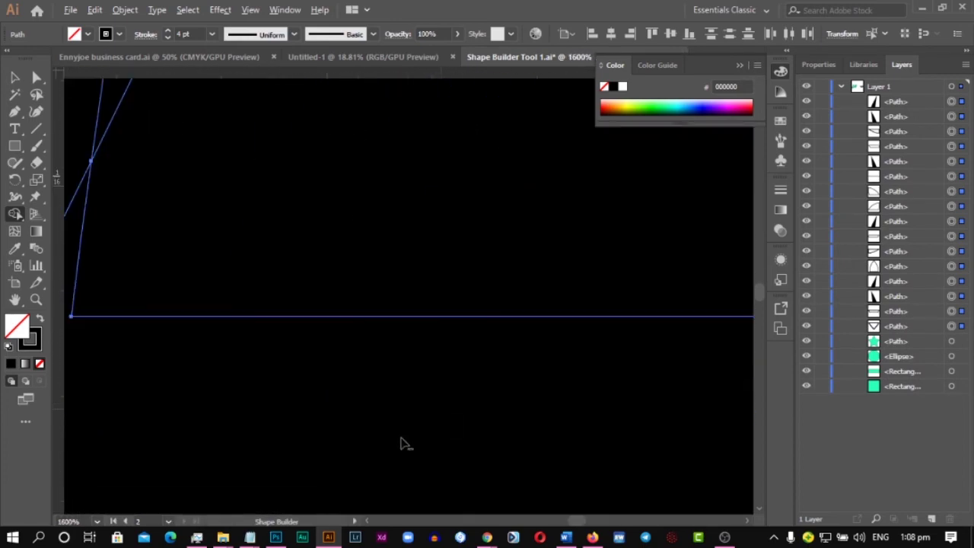
{"action": "scroll", "coordinate": [609, 297], "scroll_direction": "up", "scroll_amount": 5}
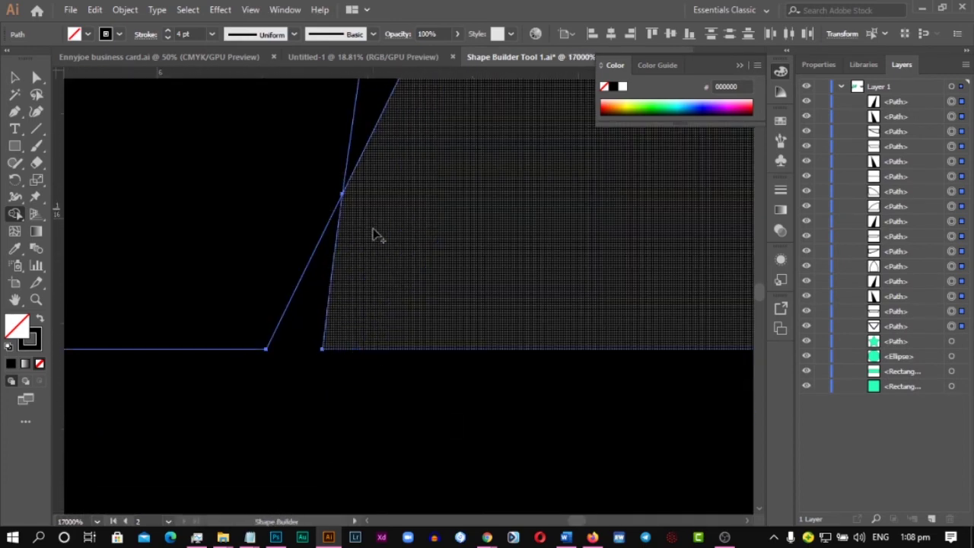
{"action": "scroll", "coordinate": [315, 305], "scroll_direction": "down", "scroll_amount": 6}
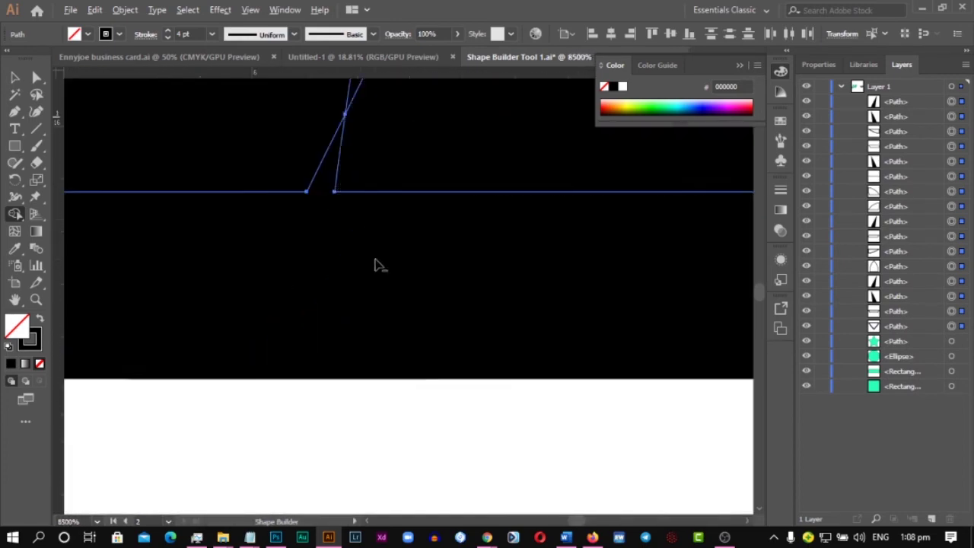
{"action": "scroll", "coordinate": [424, 251], "scroll_direction": "down", "scroll_amount": 12}
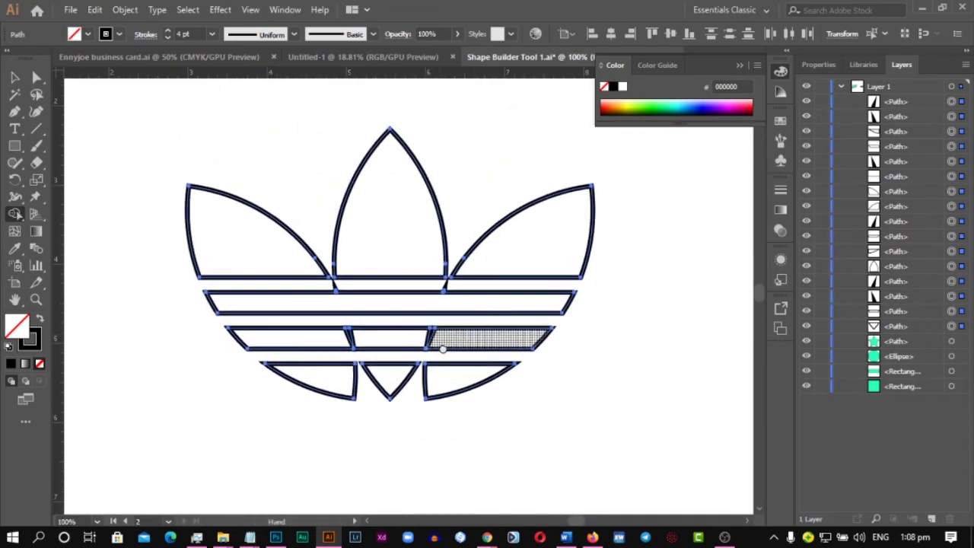
Undo the earlier Shape Builder cuts until the middle and bottom bars are whole rectangles across the leaves again
{"action": "key", "text": "ctrl+z"}
{"action": "key", "text": "ctrl+z"}
{"action": "key", "text": "ctrl+z"}
{"action": "key", "text": "ctrl+z"}
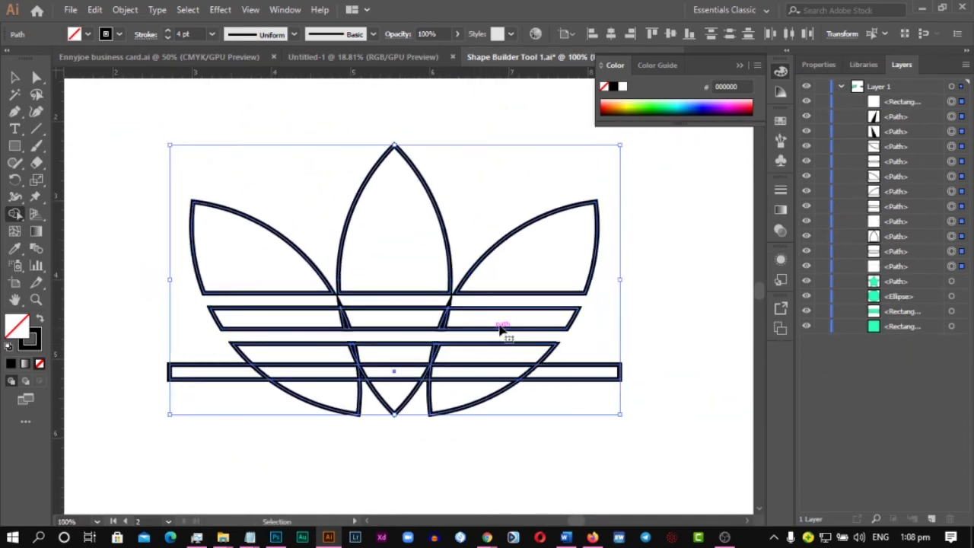
{"action": "key", "text": "ctrl+z"}
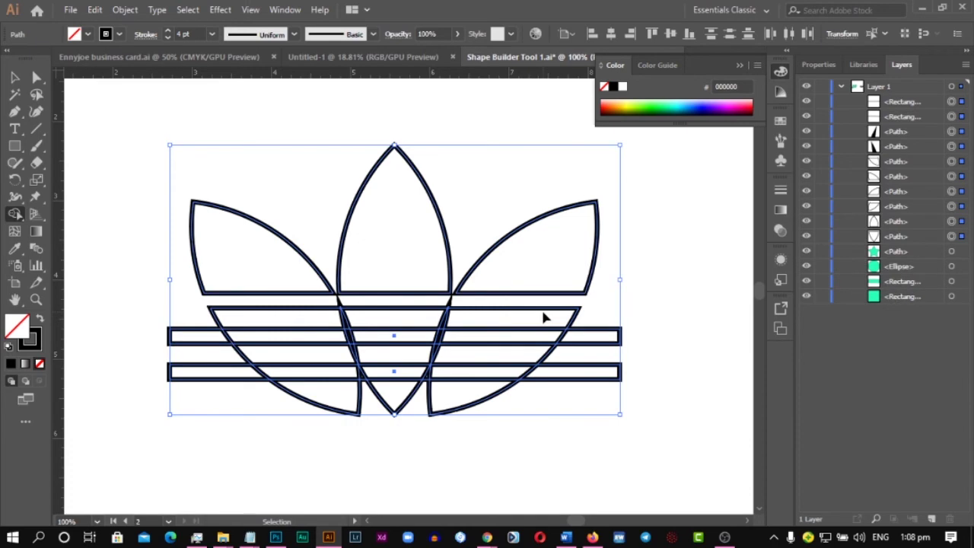
Try to merge the bottom bar's sections inside the leaves into one strip with Shape Builder
{"action": "scroll", "coordinate": [355, 408], "scroll_direction": "up", "scroll_amount": 5}
{"action": "left_click_drag", "start_coordinate": [539, 434], "coordinate": [503, 376]}
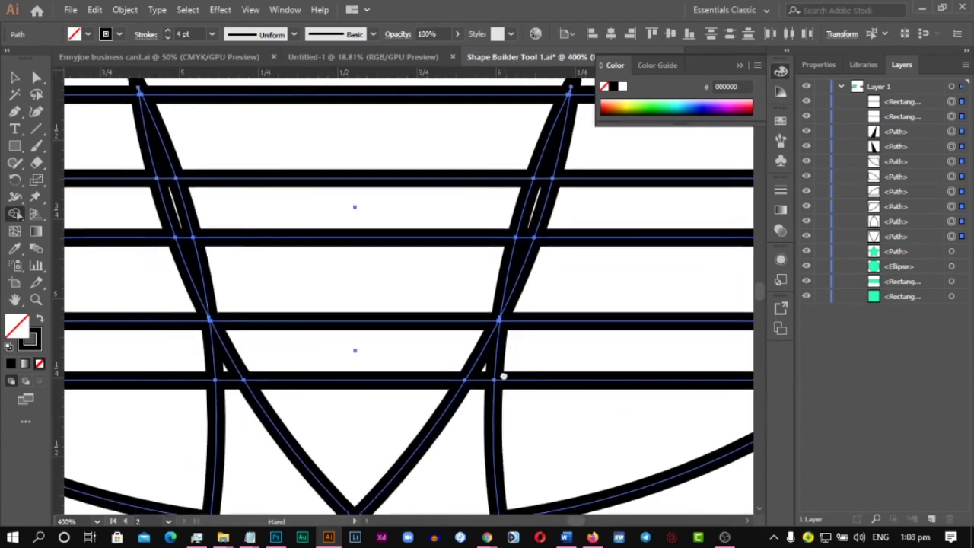
{"action": "scroll", "coordinate": [503, 376], "scroll_direction": "down", "scroll_amount": 2}
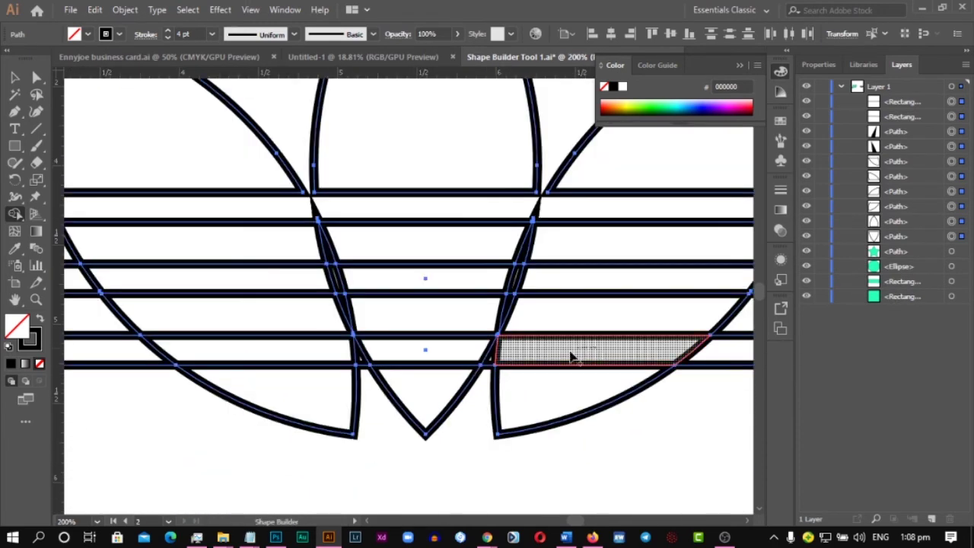
{"action": "mouse_move", "coordinate": [495, 369]}
{"action": "left_mouse_down"}
{"action": "mouse_move", "coordinate": [380, 373]}
{"action": "mouse_move", "coordinate": [404, 365]}
{"action": "left_mouse_up"}
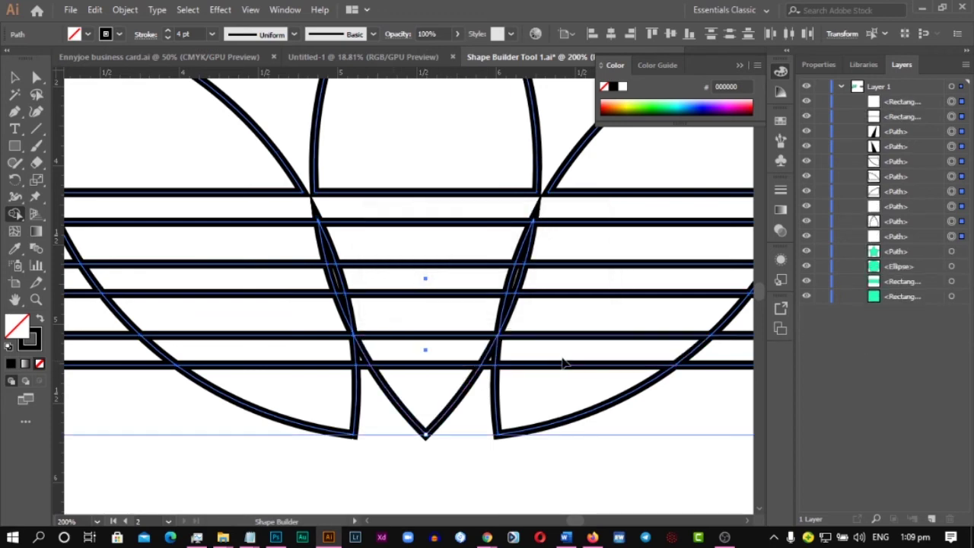
{"action": "mouse_move", "coordinate": [565, 359]}
{"action": "left_mouse_down"}
{"action": "mouse_move", "coordinate": [402, 354]}
{"action": "mouse_move", "coordinate": [309, 369]}
{"action": "left_mouse_up"}
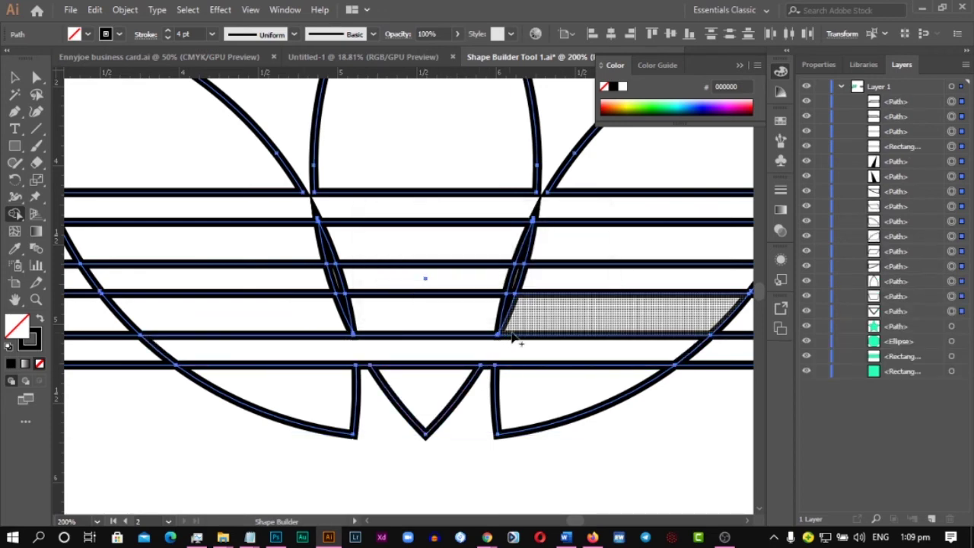
{"action": "scroll", "coordinate": [507, 372], "scroll_direction": "up", "scroll_amount": 3}
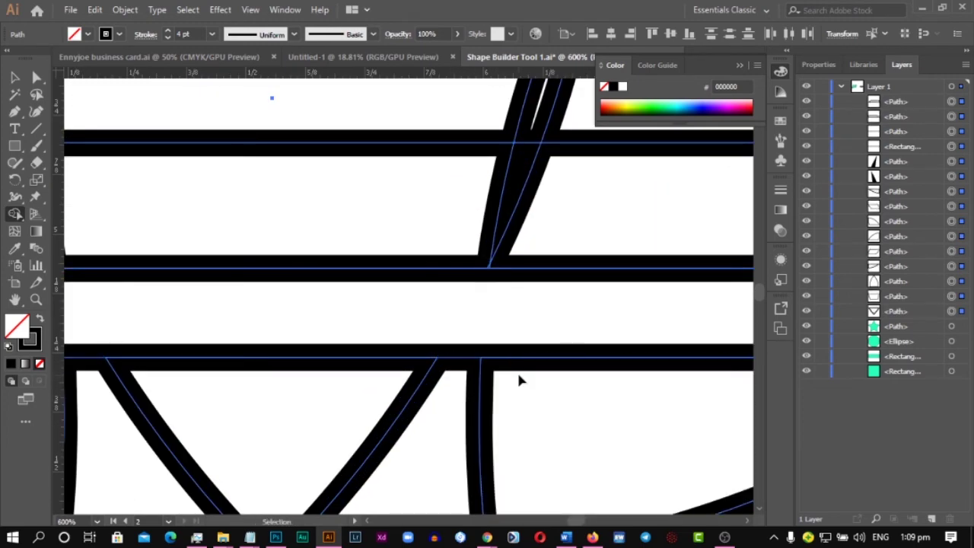
{"action": "scroll", "coordinate": [535, 366], "scroll_direction": "down", "scroll_amount": 1}
{"action": "scroll", "coordinate": [535, 366], "scroll_direction": "down", "scroll_amount": 1}
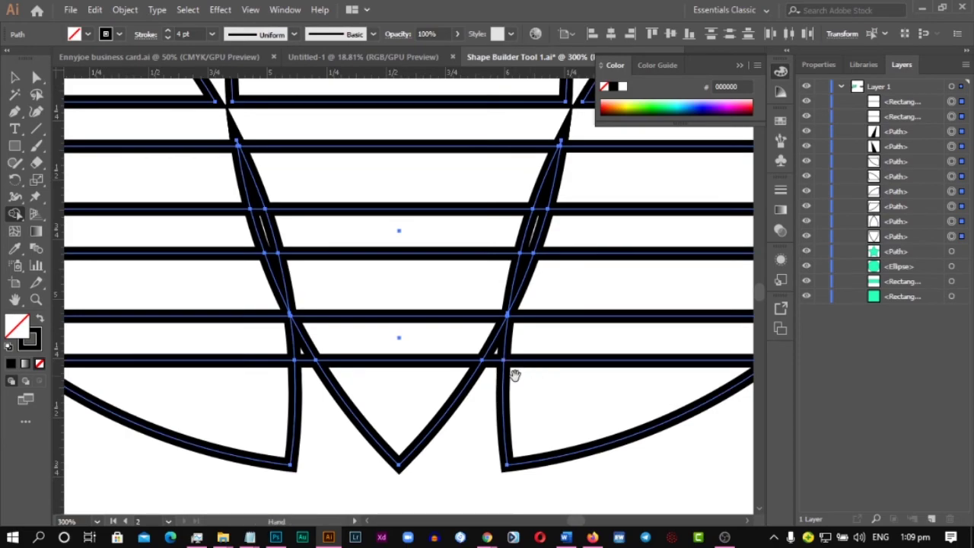
{"action": "left_click_drag", "start_coordinate": [514, 376], "coordinate": [513, 369]}
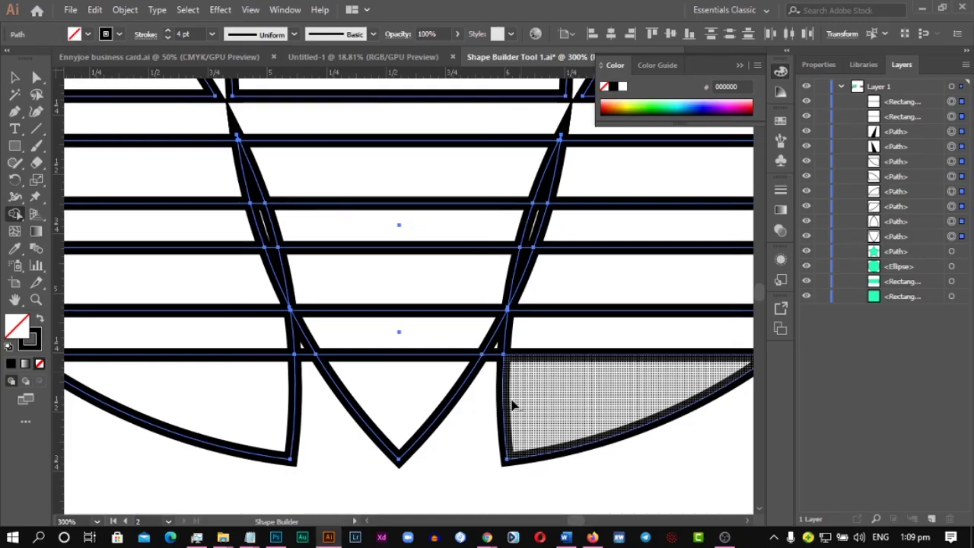
Remove the two small triangles inside the bottom bar, between the centre leaf and the outer leaves, with Shape Builder
{"action": "scroll", "coordinate": [514, 405], "scroll_direction": "up", "scroll_amount": 2}
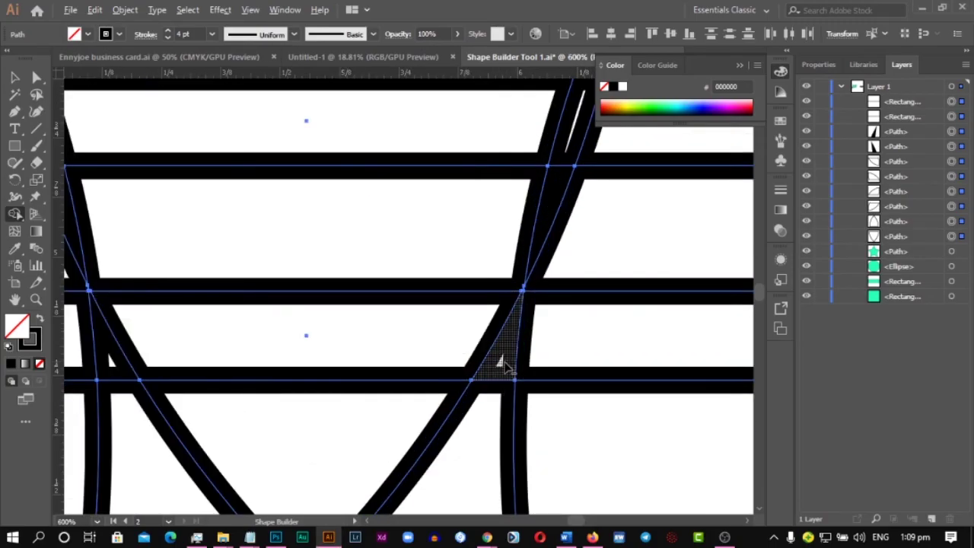
{"action": "left_click_drag", "start_coordinate": [496, 364], "coordinate": [475, 421]}
{"action": "scroll", "coordinate": [475, 421], "scroll_direction": "down", "scroll_amount": 3}
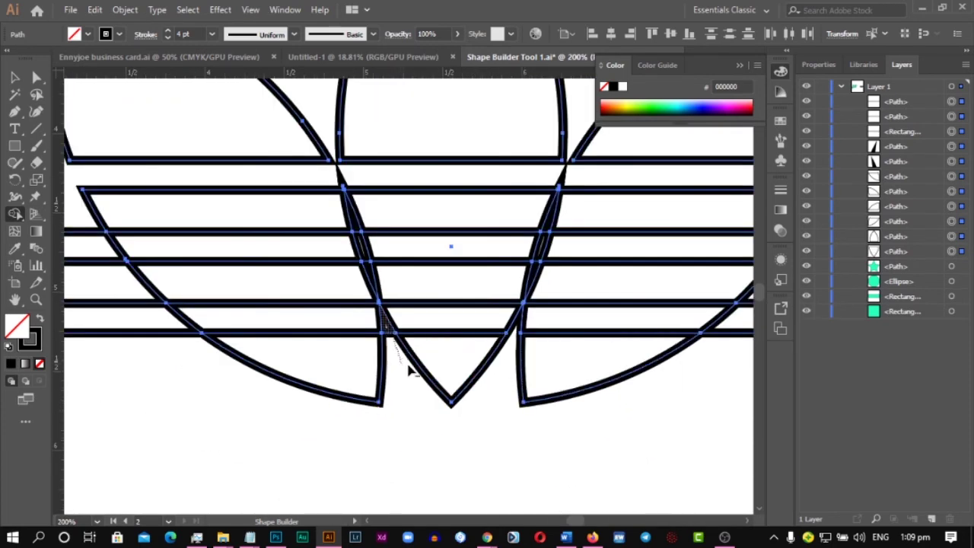
{"action": "left_click_drag", "start_coordinate": [410, 369], "coordinate": [411, 367]}
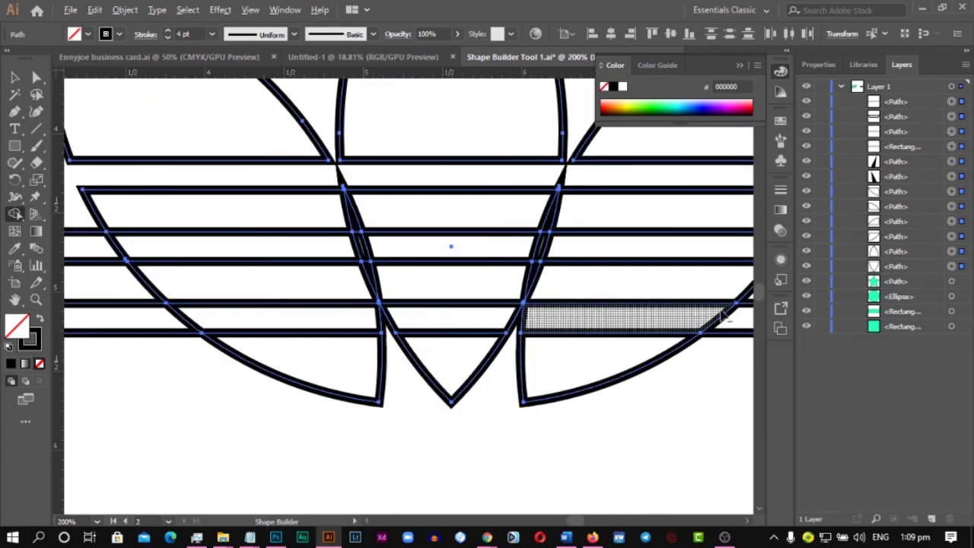
Cut the bottom bar and the middle bar out of the three leaves with Shape Builder
{"action": "scroll", "coordinate": [533, 350], "scroll_direction": "right", "scroll_amount": 3}
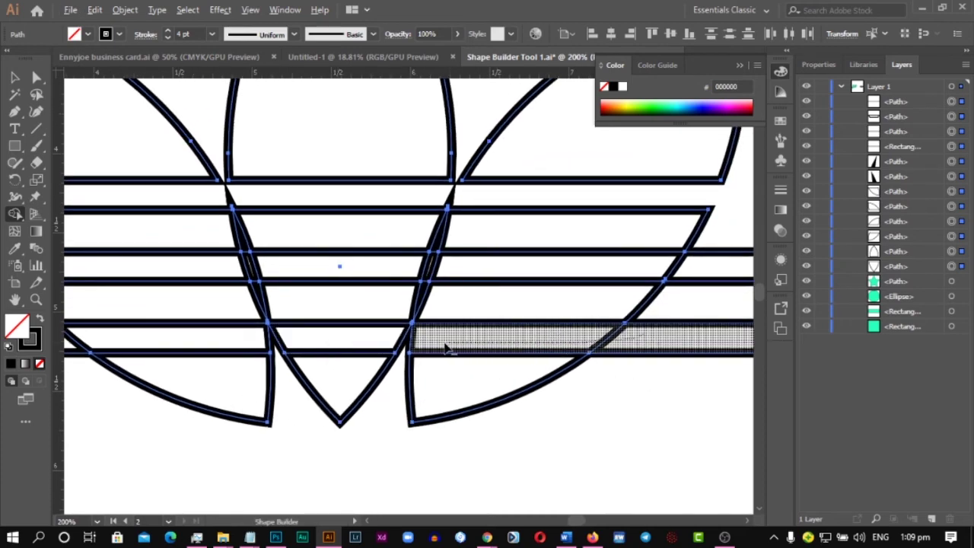
{"action": "left_click_drag", "start_coordinate": [447, 348], "coordinate": [258, 343]}
{"action": "scroll", "coordinate": [516, 330], "scroll_direction": "down", "scroll_amount": 1}
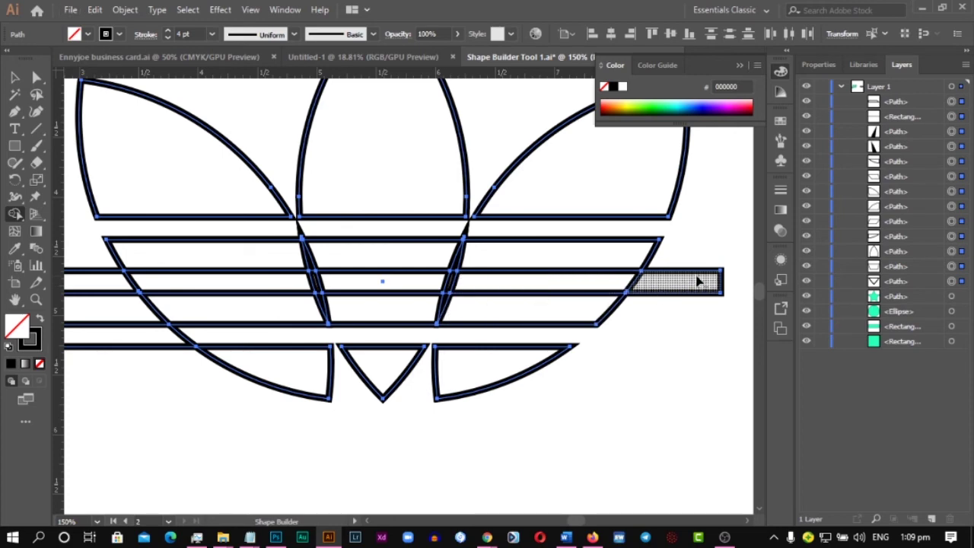
{"action": "left_click_drag", "start_coordinate": [642, 285], "coordinate": [244, 287]}
Remove the two black slivers in the top gap, between the centre leaf and the outer leaves, with Shape Builder
{"action": "scroll", "coordinate": [469, 236], "scroll_direction": "up", "scroll_amount": 5}
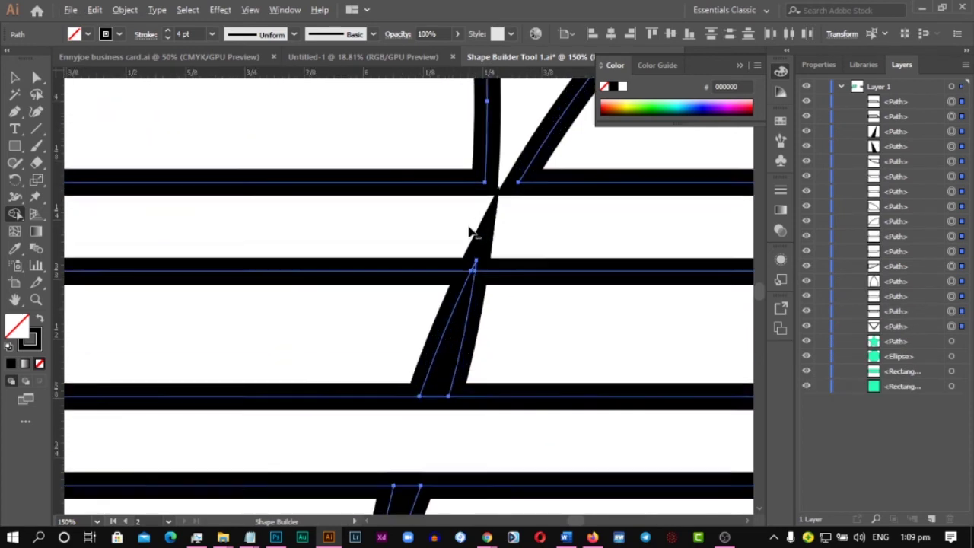
{"action": "left_click_drag", "start_coordinate": [508, 295], "coordinate": [717, 289]}
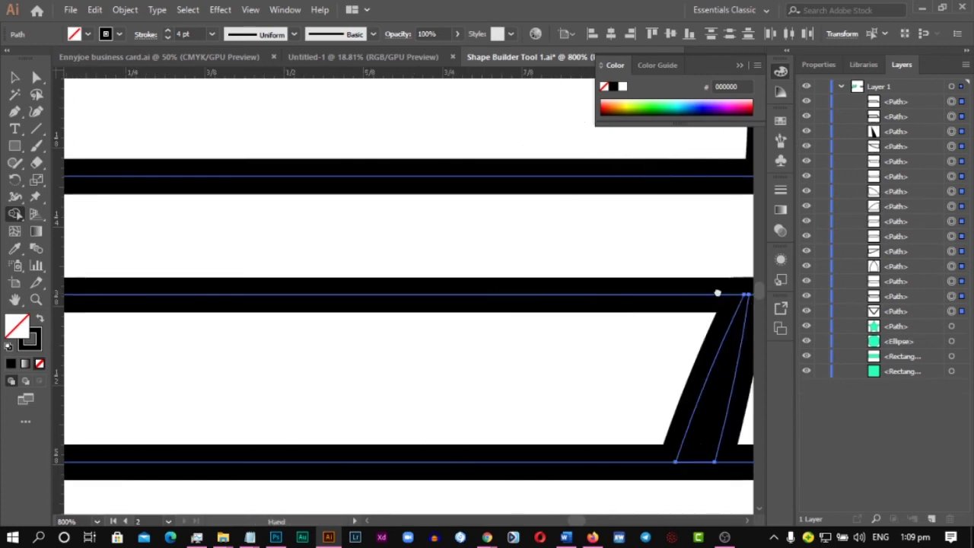
{"action": "left_click_drag", "start_coordinate": [350, 327], "coordinate": [808, 313]}
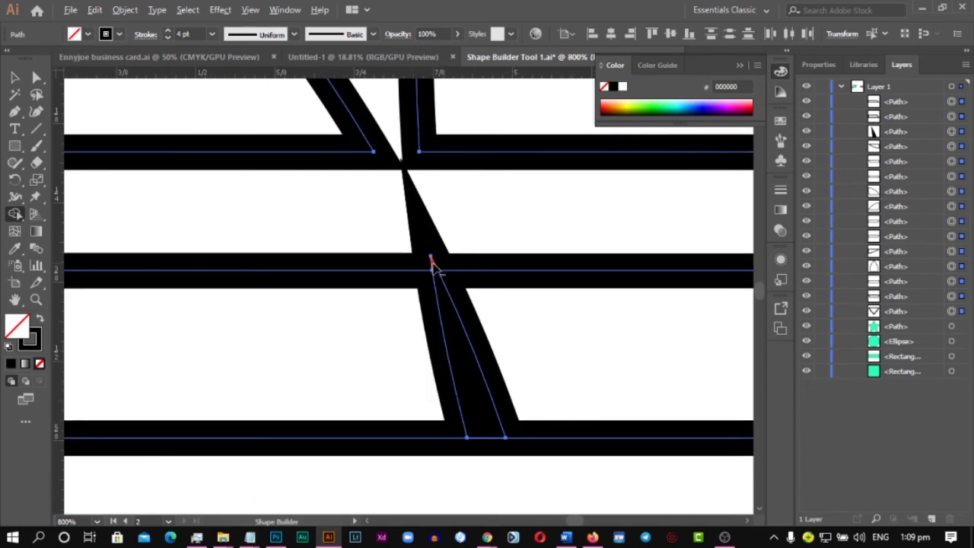
{"action": "scroll", "coordinate": [388, 266], "scroll_direction": "down", "scroll_amount": 6}
{"action": "scroll", "coordinate": [373, 298], "scroll_direction": "up", "scroll_amount": 3}
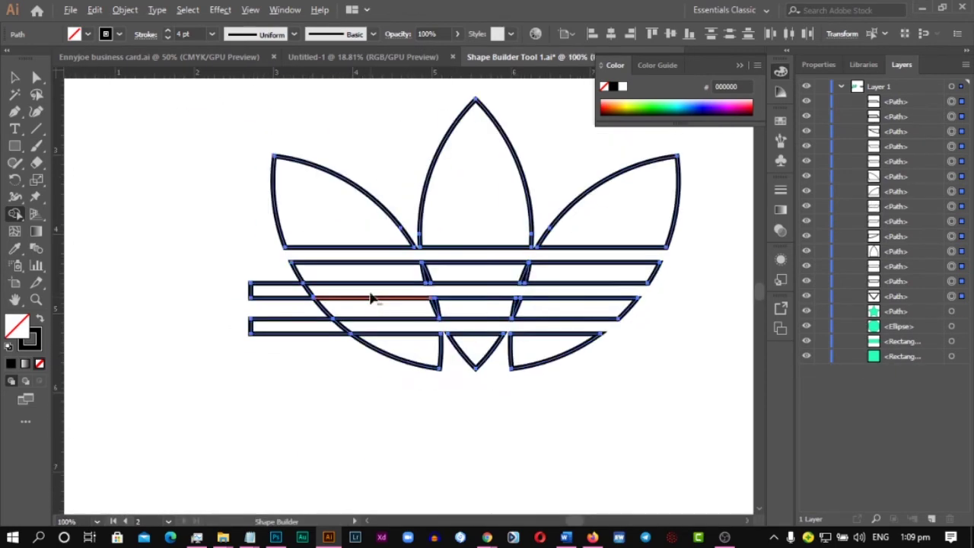
Try to merge the strip between the middle and bottom bars and clear the tiny triangles on its lower edge
{"action": "left_click_drag", "start_coordinate": [644, 322], "coordinate": [333, 327]}
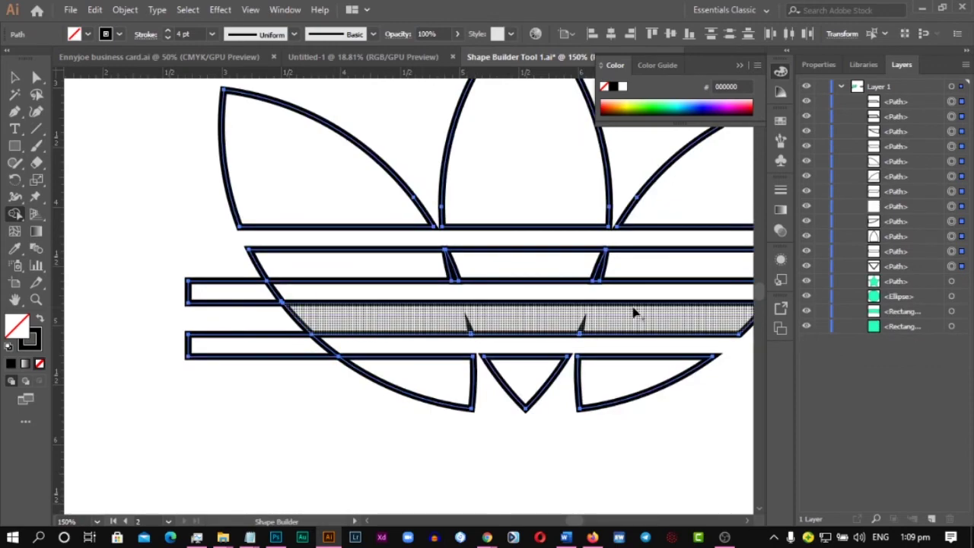
{"action": "scroll", "coordinate": [599, 346], "scroll_direction": "up", "scroll_amount": 10}
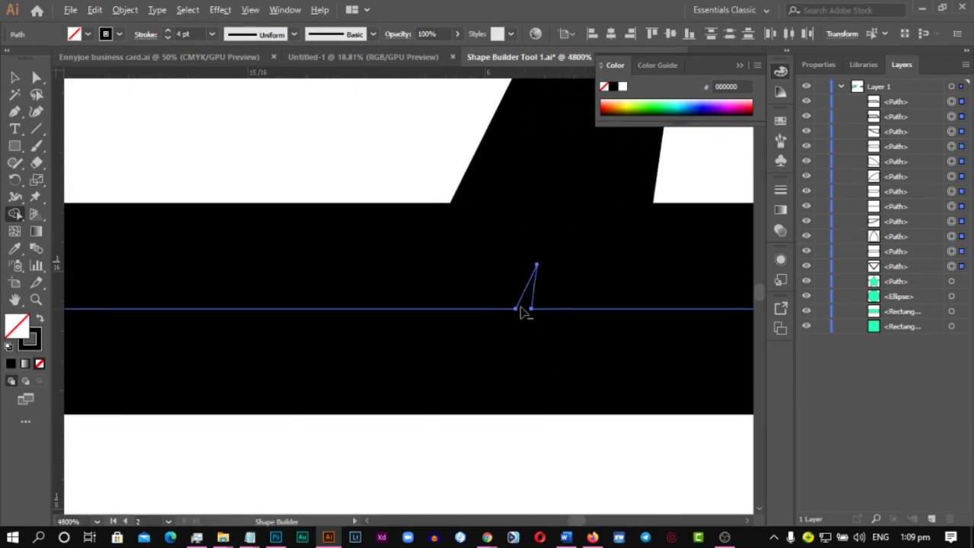
{"action": "scroll", "coordinate": [537, 312], "scroll_direction": "down", "scroll_amount": 14}
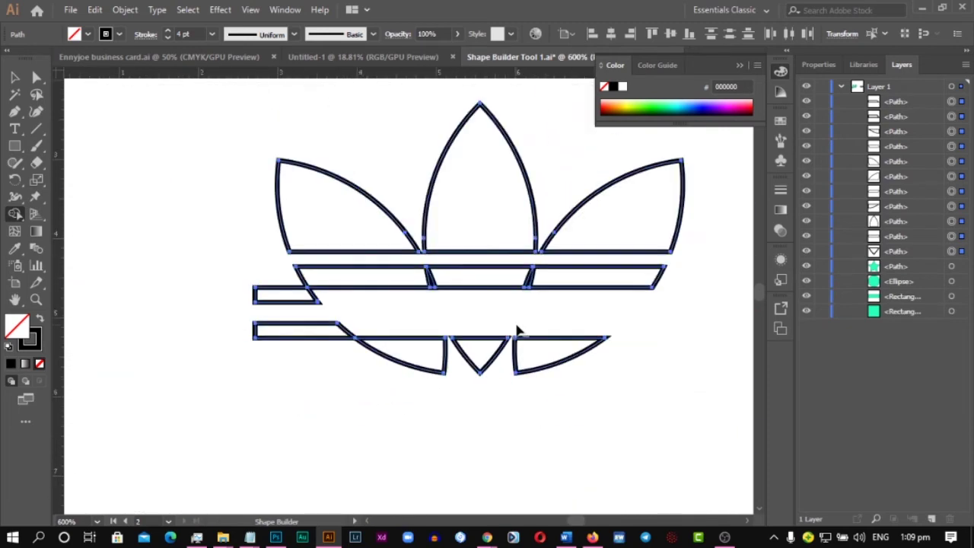
{"action": "scroll", "coordinate": [526, 331], "scroll_direction": "up", "scroll_amount": 4}
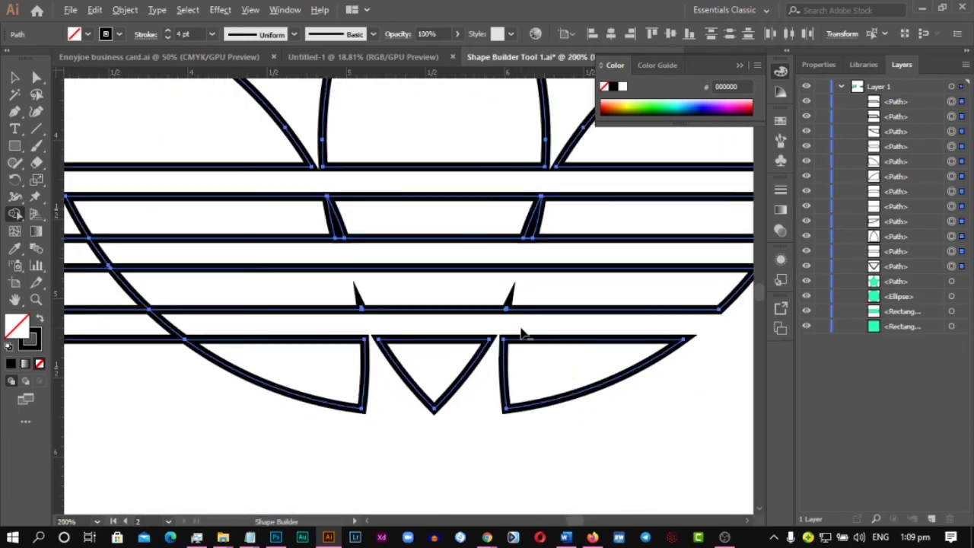
{"action": "scroll", "coordinate": [522, 333], "scroll_direction": "down", "scroll_amount": 1}
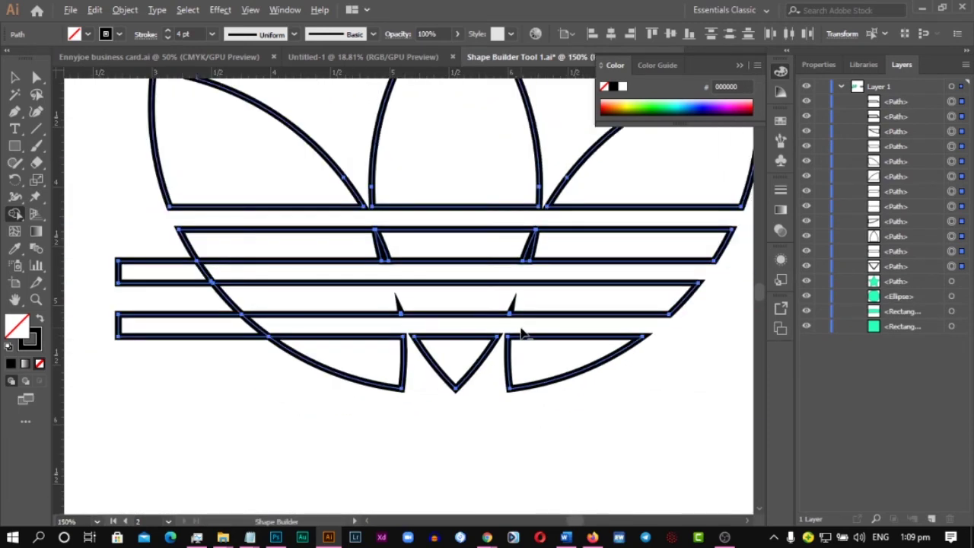
Undo the strip merge and the bar cuts until the middle and bottom bars cross the leaves whole again
{"action": "left_click", "coordinate": [523, 333]}
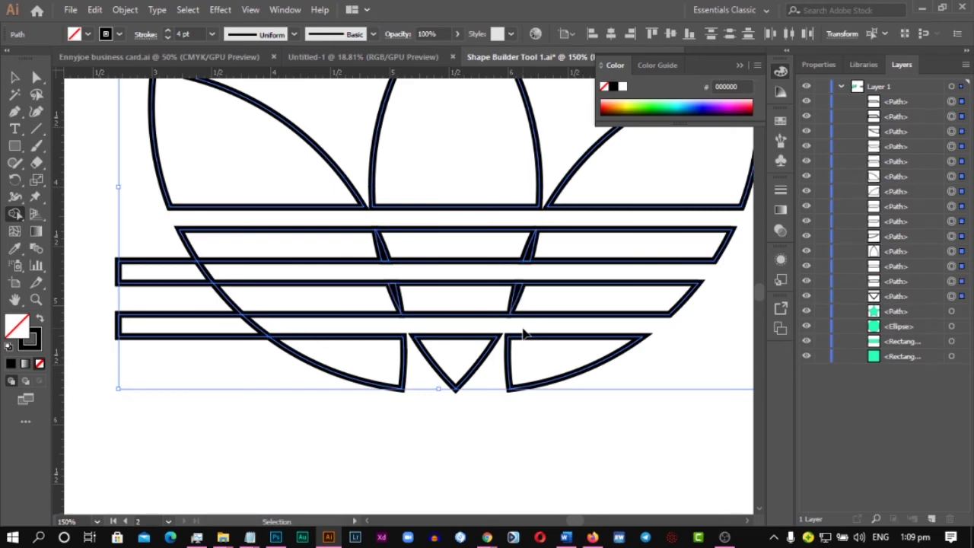
{"action": "key", "text": "ctrl+z"}
{"action": "key", "text": "ctrl+z"}
{"action": "key", "text": "ctrl+z"}
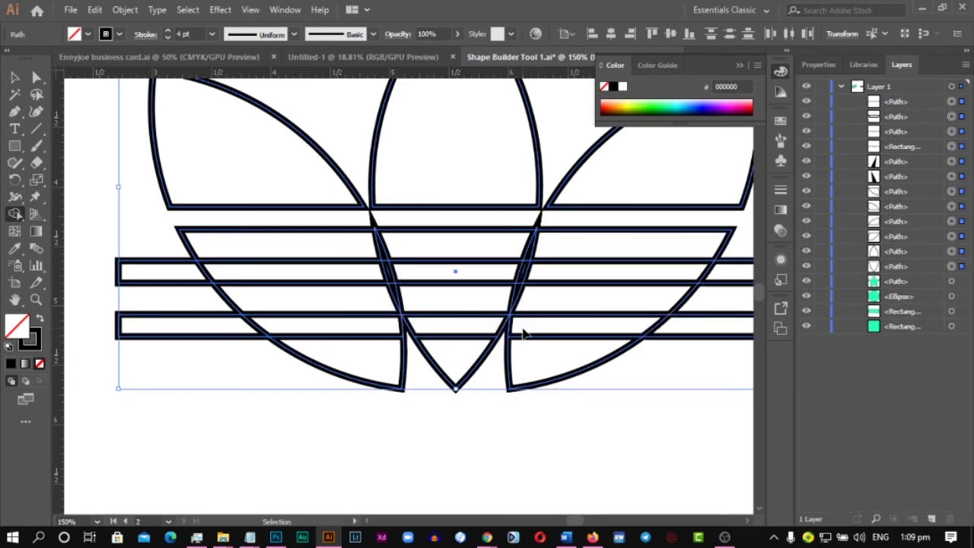
Try to clear the tiny triangle above the bottom bar where the centre and right leaves cross, with Shape Builder
{"action": "scroll", "coordinate": [523, 334], "scroll_direction": "up", "scroll_amount": 6}
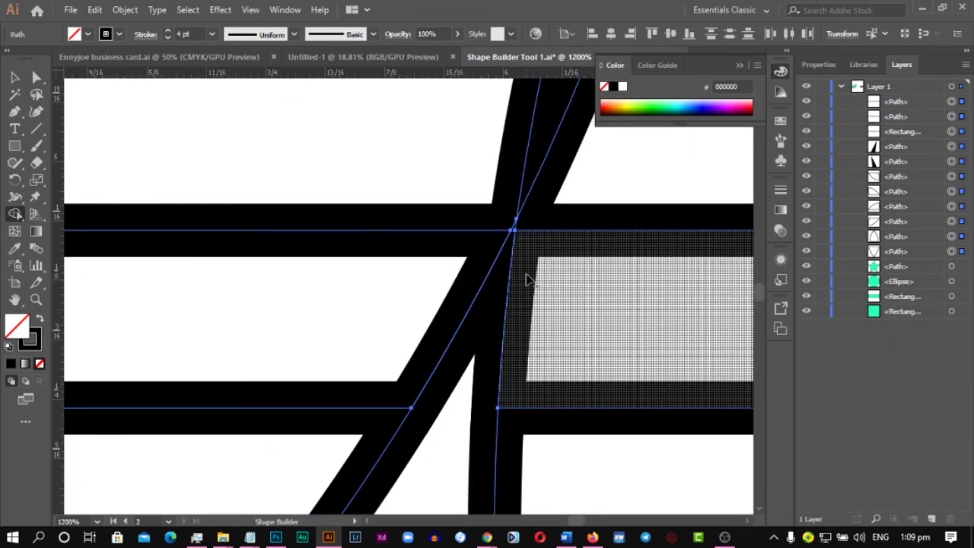
{"action": "scroll", "coordinate": [523, 211], "scroll_direction": "up", "scroll_amount": 3}
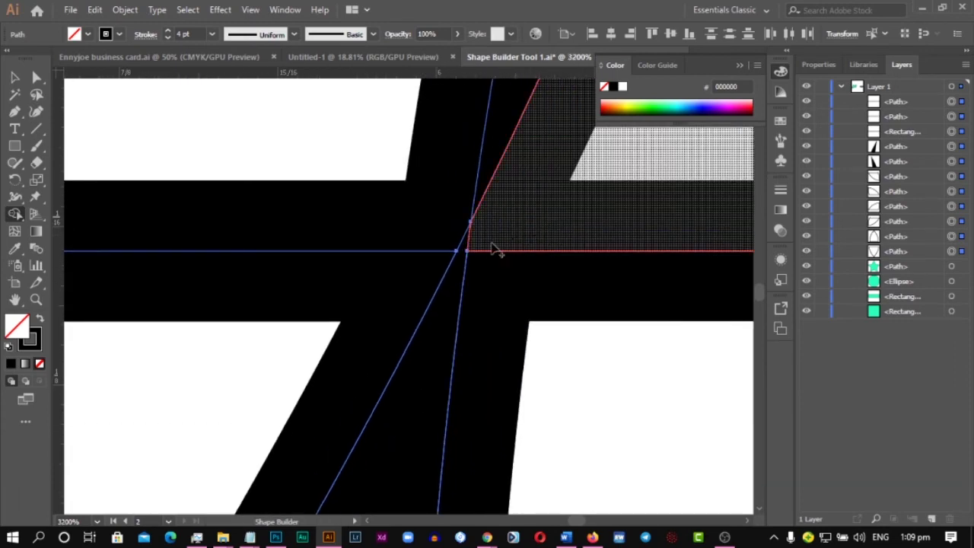
{"action": "left_click_drag", "start_coordinate": [495, 251], "coordinate": [419, 251]}
{"action": "scroll", "coordinate": [480, 251], "scroll_direction": "down", "scroll_amount": 2}
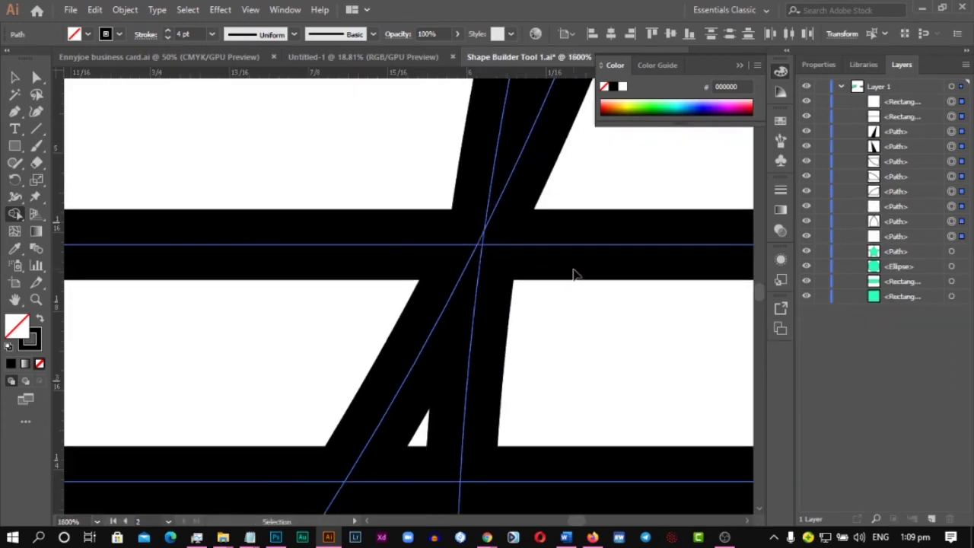
{"action": "scroll", "coordinate": [577, 272], "scroll_direction": "down", "scroll_amount": 2}
{"action": "scroll", "coordinate": [601, 276], "scroll_direction": "up", "scroll_amount": 3}
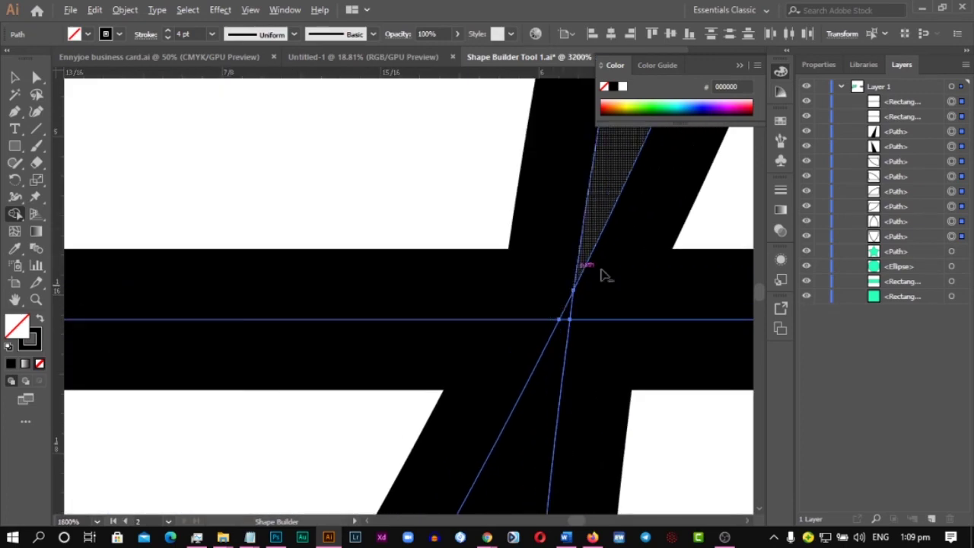
{"action": "left_click", "coordinate": [618, 308]}
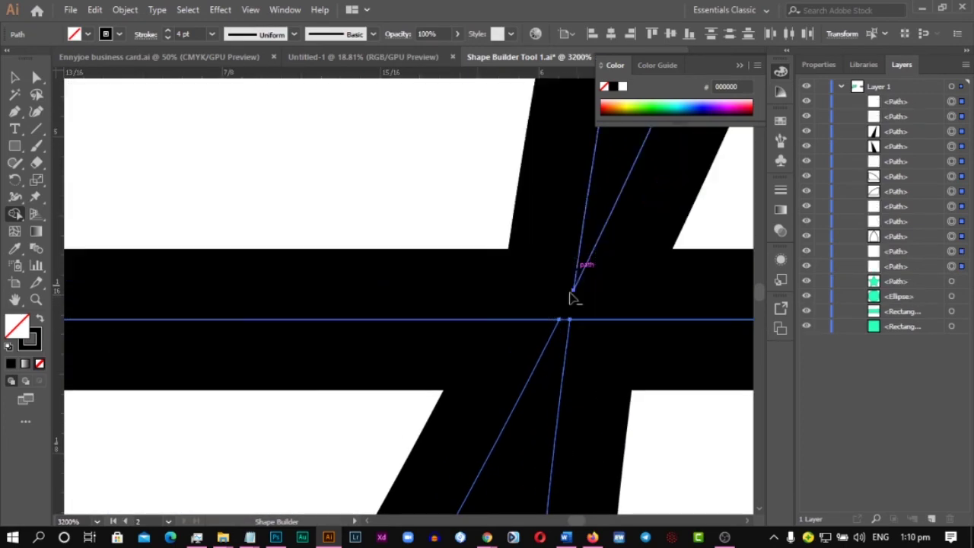
Try to merge the centre and left sections between the middle and bottom bars into one strip with Shape Builder
{"action": "scroll", "coordinate": [570, 283], "scroll_direction": "down", "scroll_amount": 7}
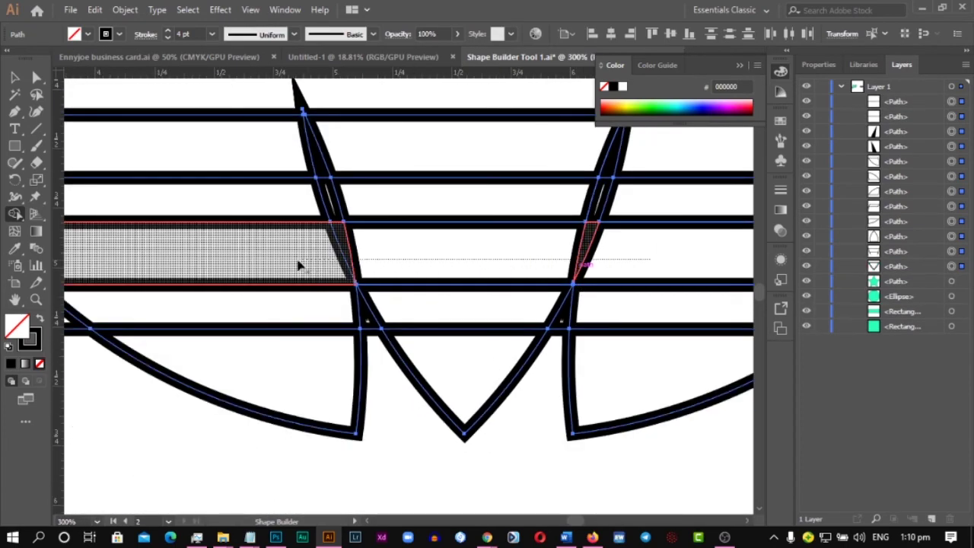
{"action": "left_click", "coordinate": [245, 267]}
{"action": "scroll", "coordinate": [366, 276], "scroll_direction": "up", "scroll_amount": 2}
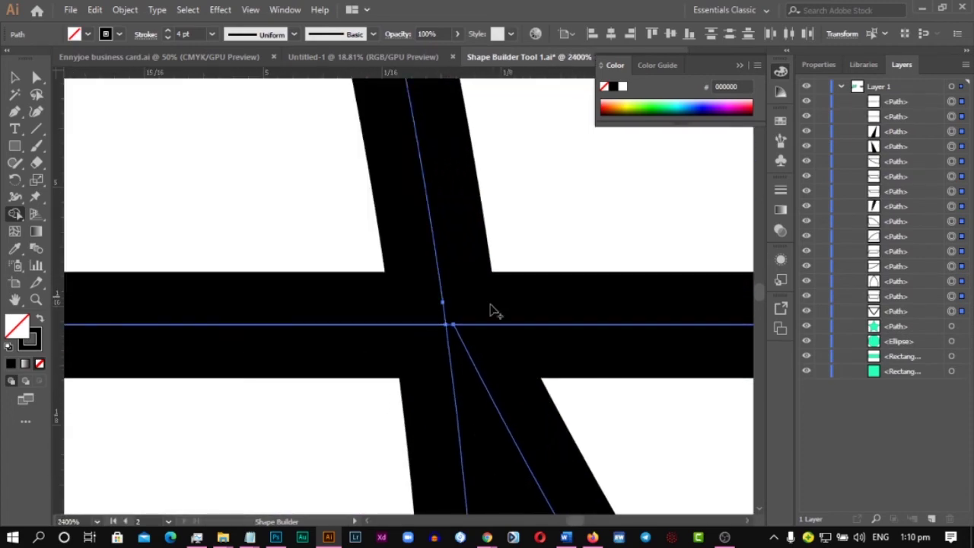
{"action": "mouse_move", "coordinate": [490, 246]}
{"action": "left_mouse_down"}
{"action": "mouse_move", "coordinate": [591, 242]}
{"action": "mouse_move", "coordinate": [504, 276]}
{"action": "mouse_move", "coordinate": [464, 275]}
{"action": "left_mouse_up"}
{"action": "scroll", "coordinate": [505, 276], "scroll_direction": "down", "scroll_amount": 5}
{"action": "scroll", "coordinate": [514, 279], "scroll_direction": "down", "scroll_amount": 2}
{"action": "scroll", "coordinate": [465, 277], "scroll_direction": "down", "scroll_amount": 1}
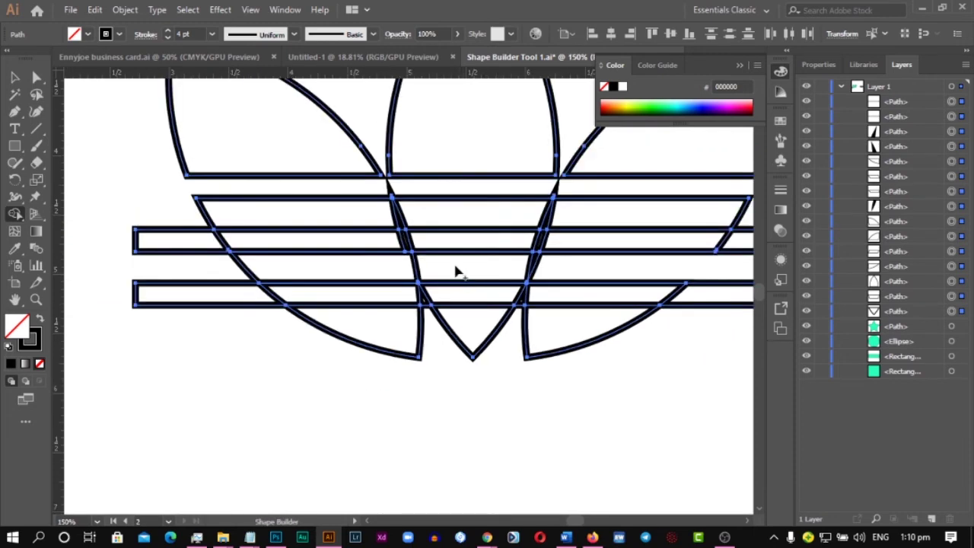
{"action": "left_click_drag", "start_coordinate": [411, 263], "coordinate": [358, 267]}
{"action": "scroll", "coordinate": [518, 283], "scroll_direction": "down", "scroll_amount": 1}
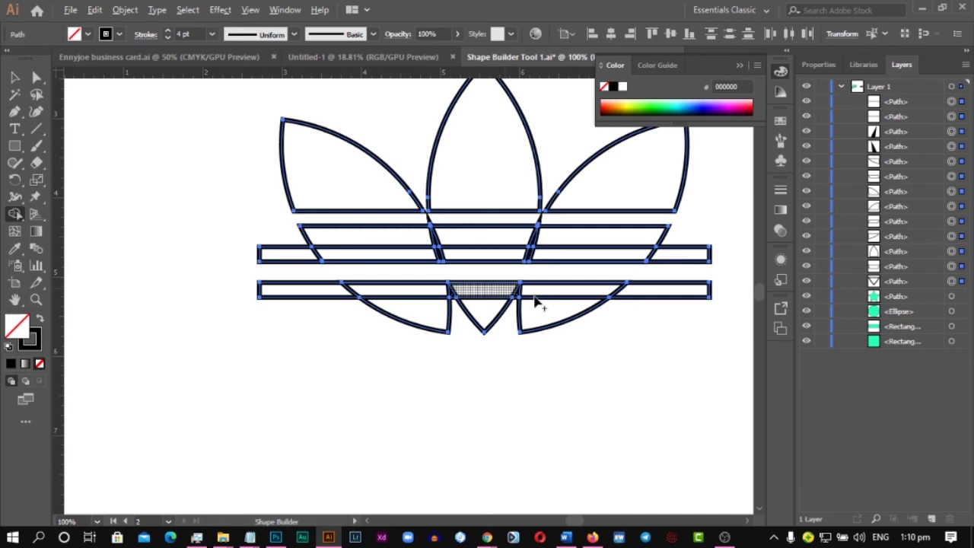
Undo the Shape Builder edits until the lower two bars are uncut and the top bar's left section is back
{"action": "left_click", "coordinate": [593, 309]}
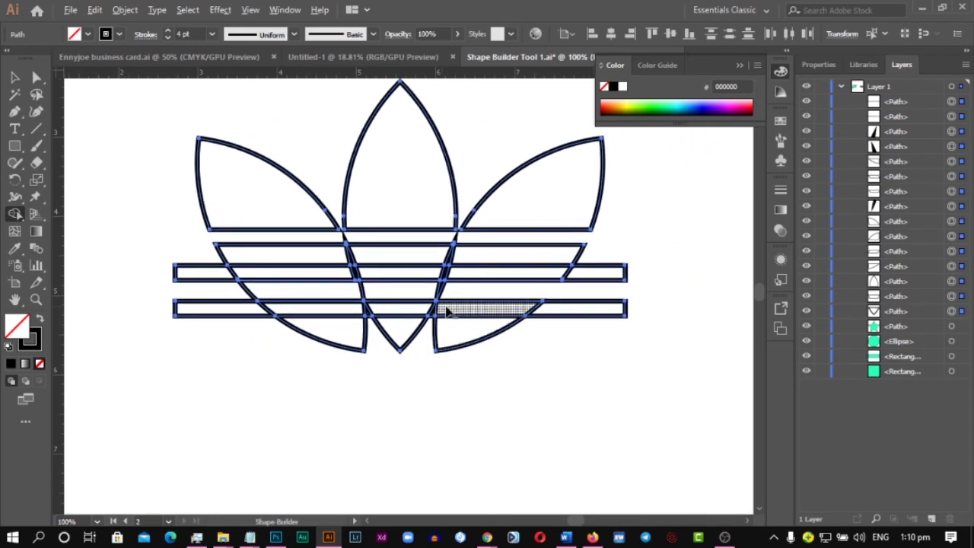
{"action": "scroll", "coordinate": [533, 306], "scroll_direction": "up", "scroll_amount": 1}
{"action": "key", "text": "ctrl"}
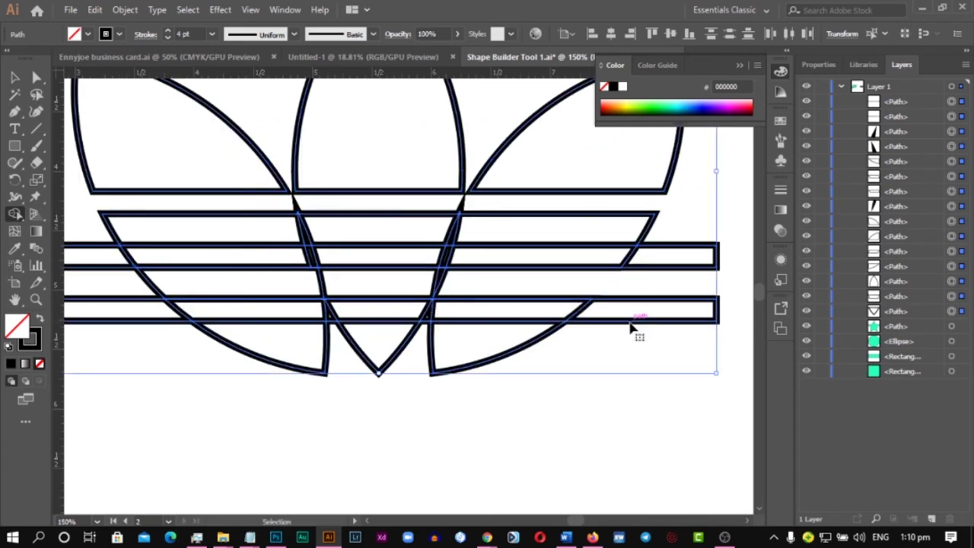
{"action": "key", "text": "ctrl+z"}
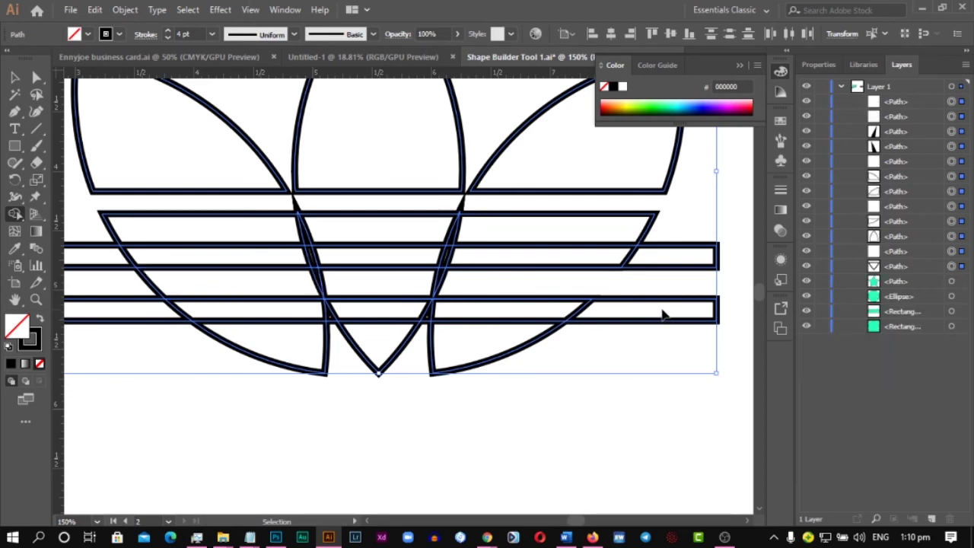
{"action": "key", "text": "ctrl+z"}
{"action": "key", "text": "ctrl+z"}
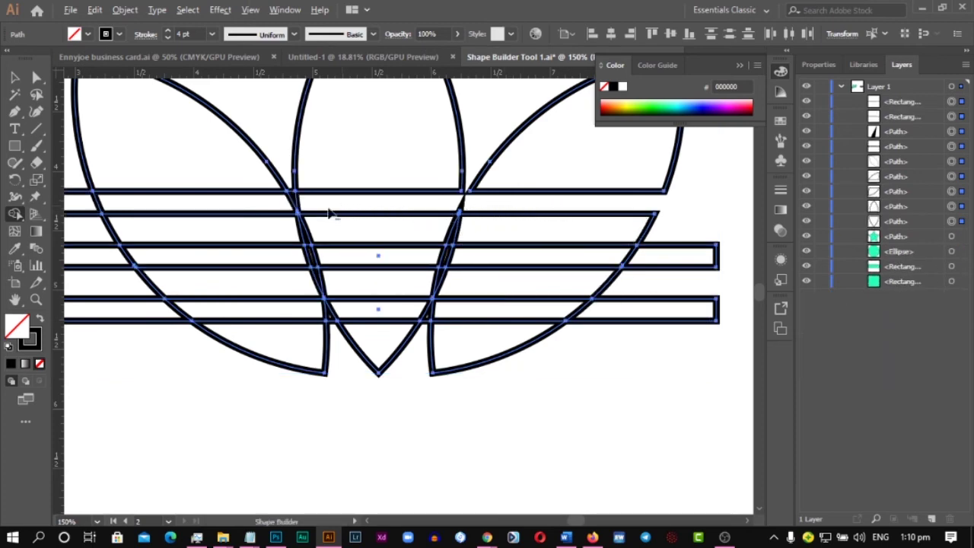
Clear the top bar's crossing of the left and centre leaves, including its black sliver, with Shape Builder
{"action": "scroll", "coordinate": [329, 213], "scroll_direction": "up", "scroll_amount": 5}
{"action": "left_click", "coordinate": [261, 200]}
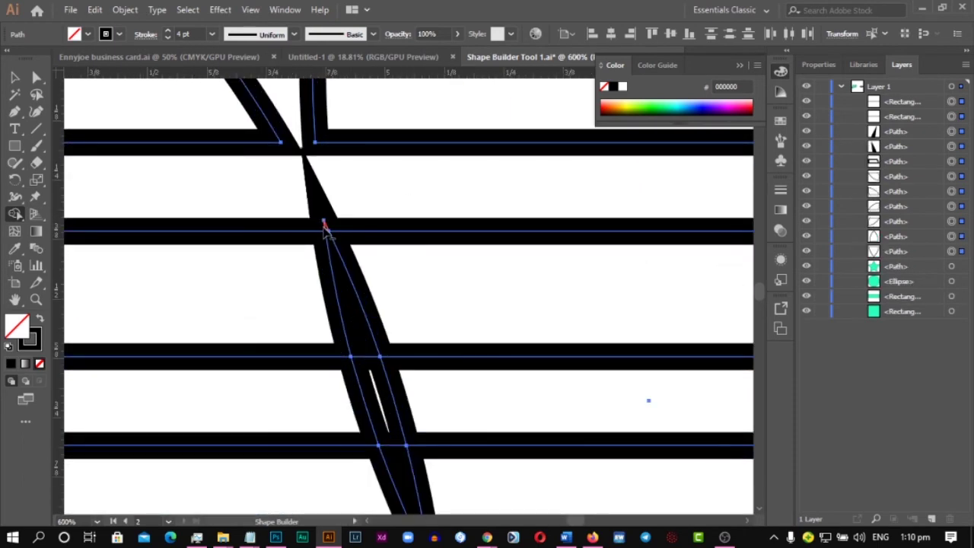
{"action": "left_click", "coordinate": [320, 194], "text": "alt"}
{"action": "scroll", "coordinate": [327, 229], "scroll_direction": "down", "scroll_amount": 5}
{"action": "left_click_drag", "start_coordinate": [769, 228], "coordinate": [622, 247]}
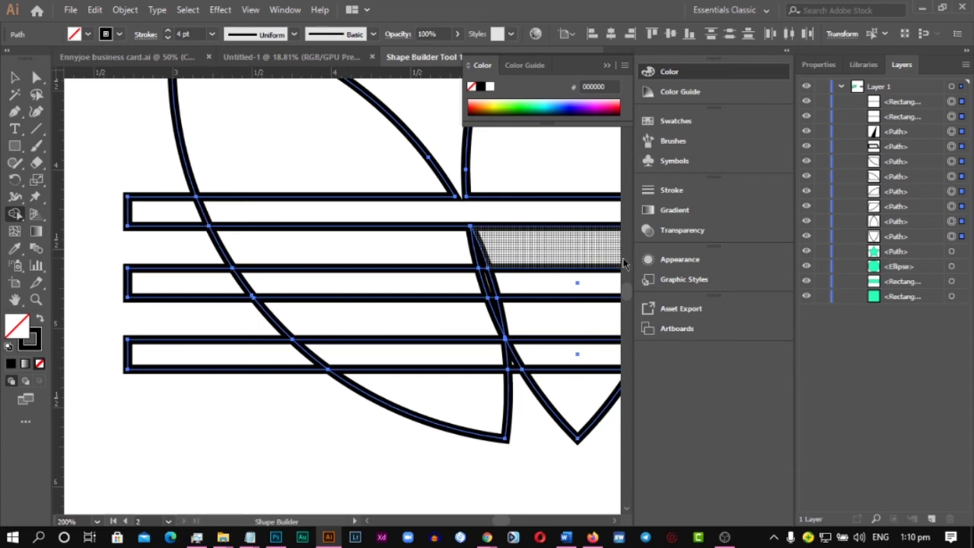
{"action": "left_click_drag", "start_coordinate": [631, 260], "coordinate": [697, 257]}
Remove the black sliver in the top gap between the centre and right leaves with Shape Builder
{"action": "scroll", "coordinate": [487, 266], "scroll_direction": "up", "scroll_amount": 5}
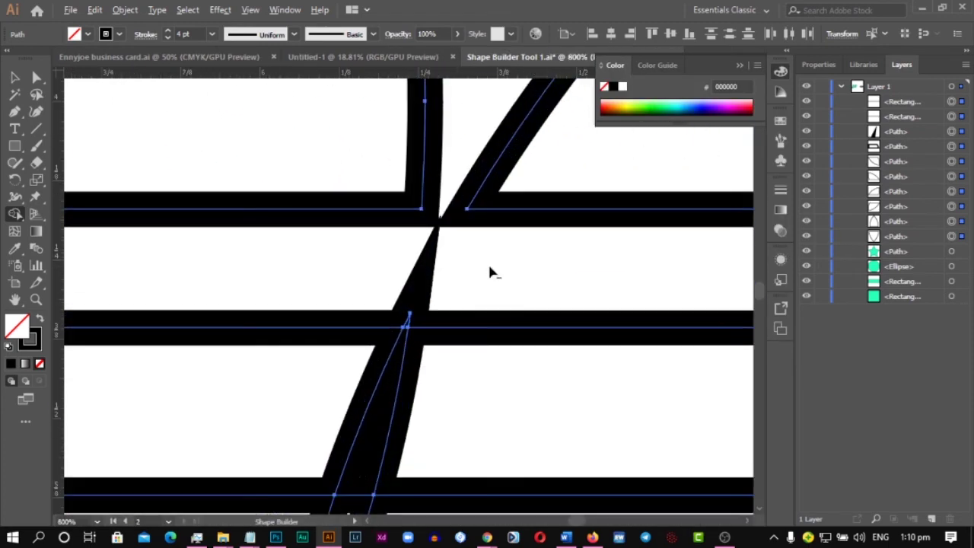
{"action": "left_click", "coordinate": [364, 350]}
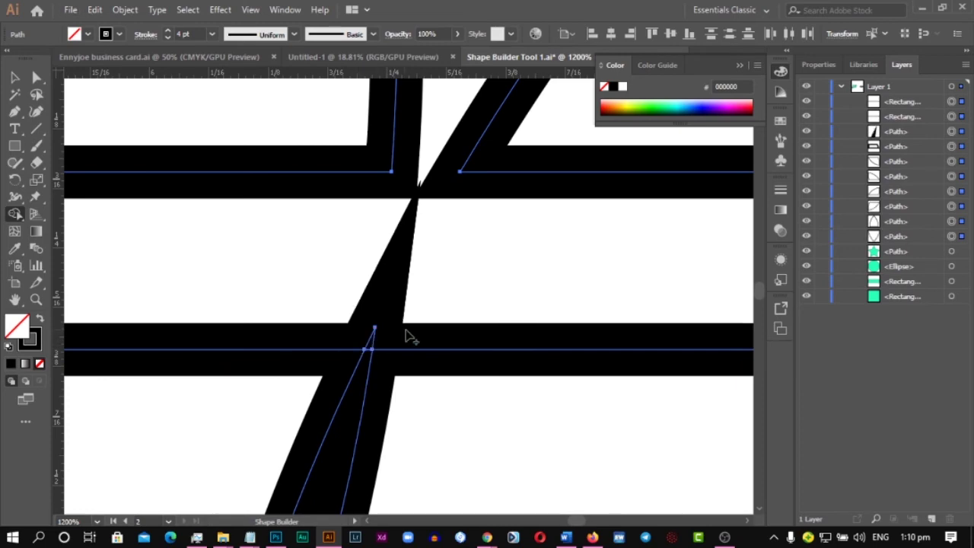
{"action": "scroll", "coordinate": [526, 322], "scroll_direction": "down", "scroll_amount": 6}
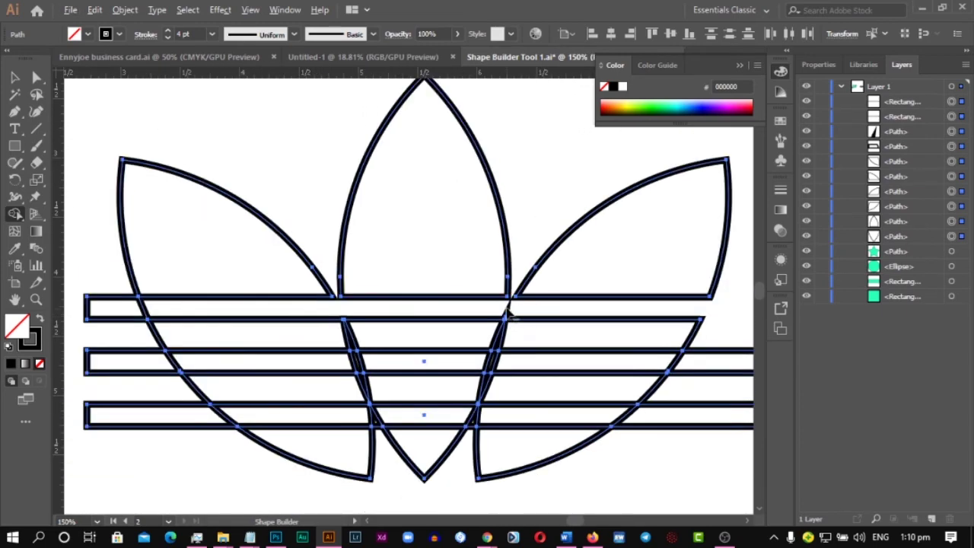
{"action": "scroll", "coordinate": [508, 310], "scroll_direction": "up", "scroll_amount": 7}
{"action": "left_click", "coordinate": [432, 421]}
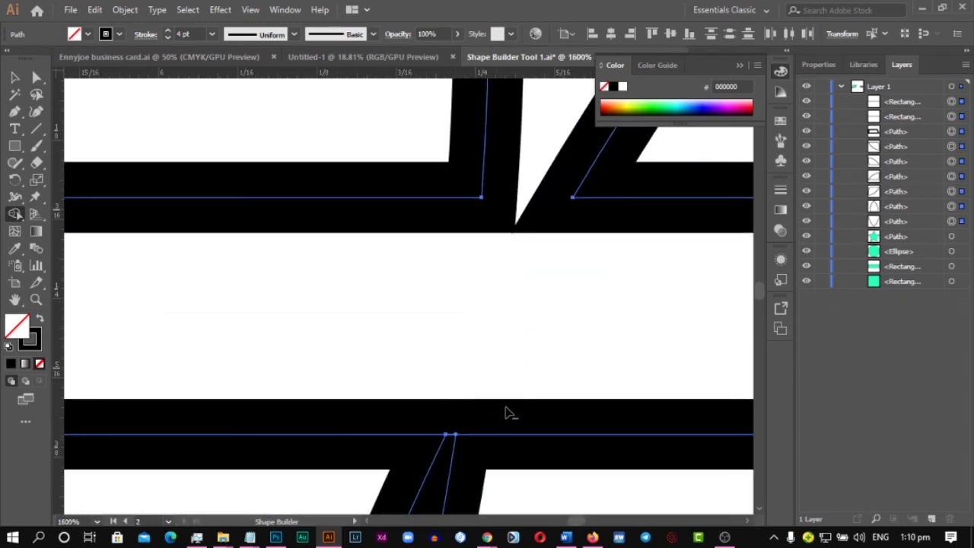
Cut the remaining left part of the top bar out of the left leaf with Shape Builder
{"action": "scroll", "coordinate": [505, 409], "scroll_direction": "down", "scroll_amount": 8}
{"action": "left_click_drag", "start_coordinate": [462, 409], "coordinate": [465, 319]}
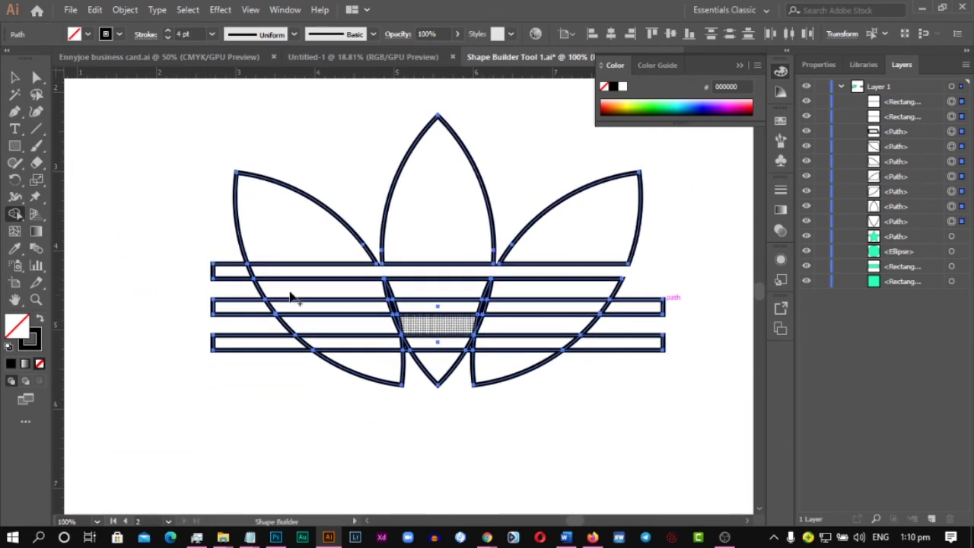
{"action": "left_click_drag", "start_coordinate": [190, 274], "coordinate": [192, 276]}
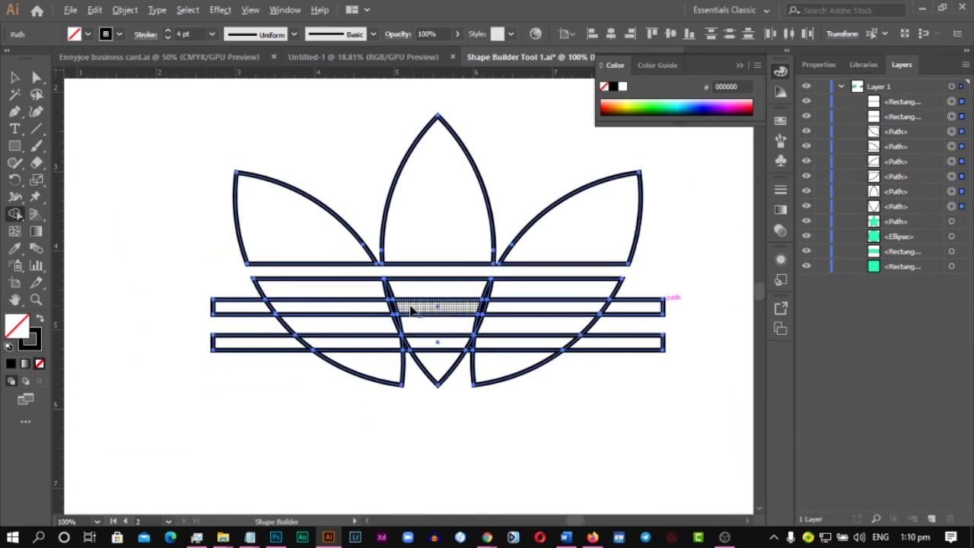
Cut the whole middle bar out of the three leaves in one continuous Shape Builder pass
{"action": "scroll", "coordinate": [404, 305], "scroll_direction": "up", "scroll_amount": 1}
{"action": "left_click_drag", "start_coordinate": [186, 312], "coordinate": [256, 321]}
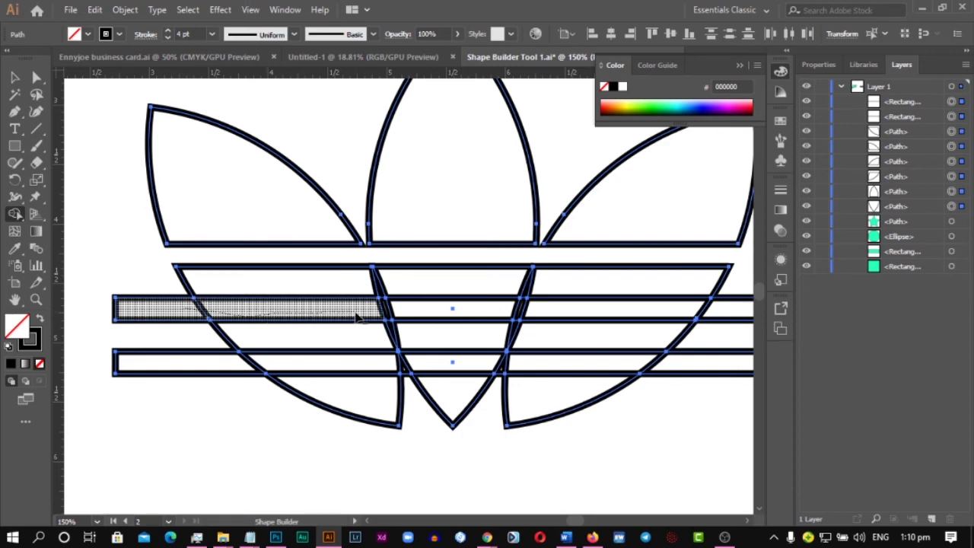
{"action": "left_click_drag", "start_coordinate": [356, 317], "coordinate": [396, 311]}
{"action": "left_click_drag", "start_coordinate": [506, 312], "coordinate": [613, 313]}
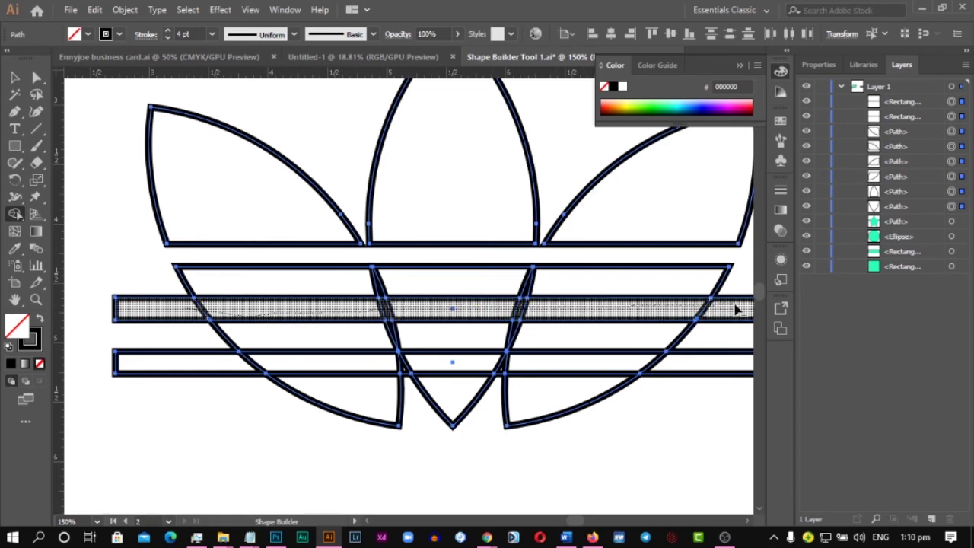
{"action": "left_click_drag", "start_coordinate": [736, 308], "coordinate": [732, 306]}
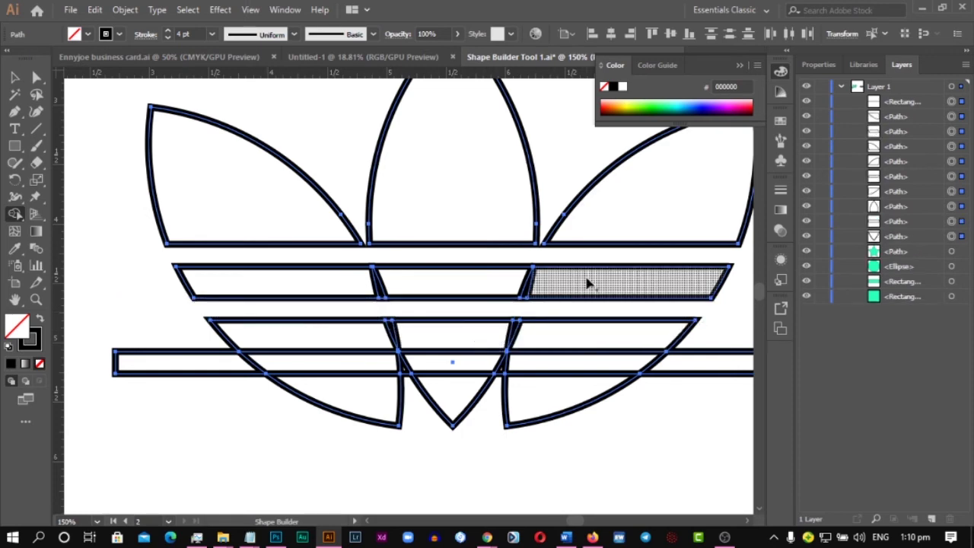
Merge the pieces of each of the two strips between the bars into one continuous shape with Shape Builder
{"action": "left_click_drag", "start_coordinate": [586, 283], "coordinate": [252, 276]}
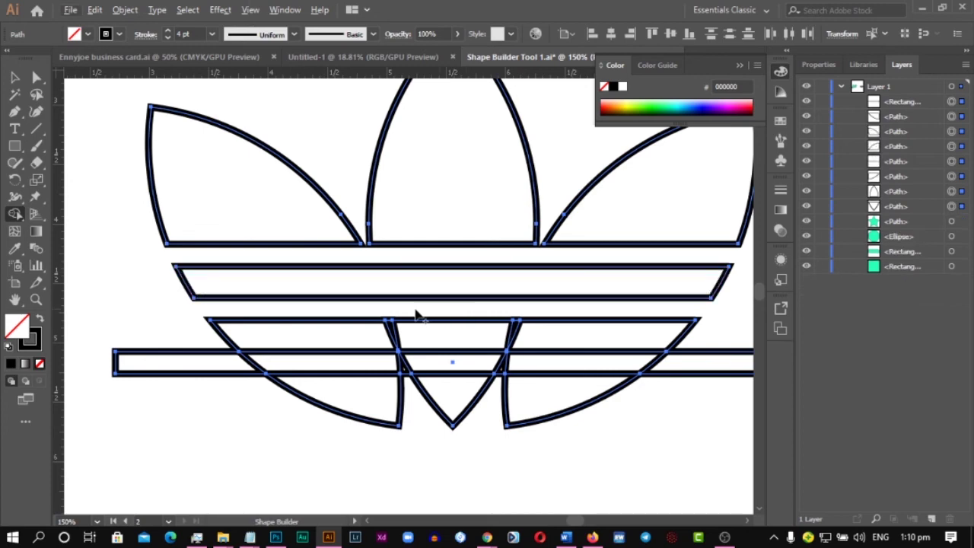
{"action": "scroll", "coordinate": [540, 268], "scroll_direction": "down", "scroll_amount": 1}
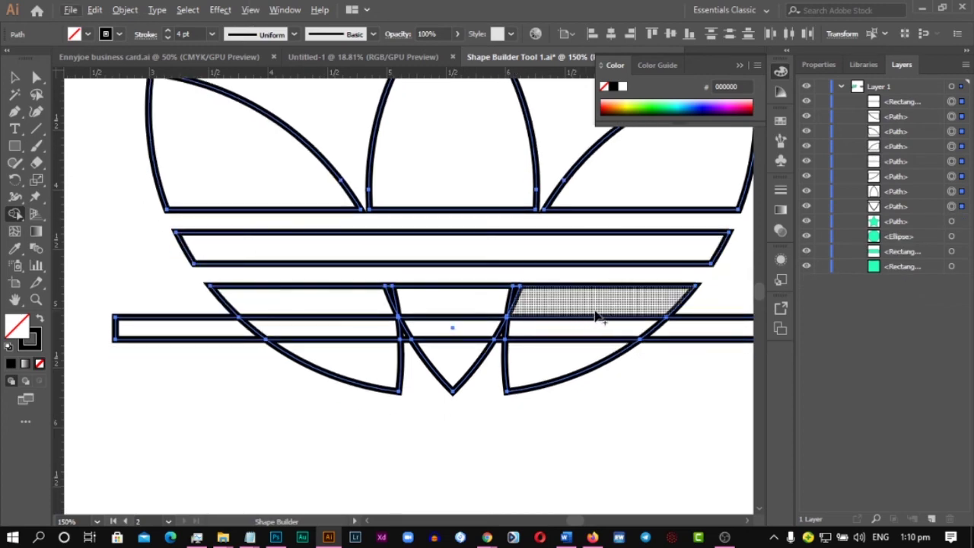
{"action": "scroll", "coordinate": [520, 335], "scroll_direction": "up", "scroll_amount": 3}
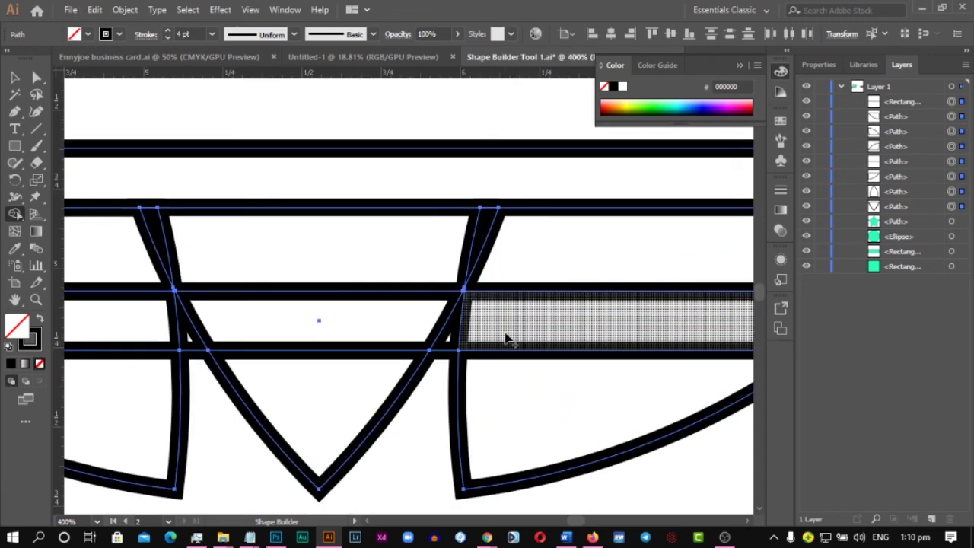
{"action": "scroll", "coordinate": [493, 321], "scroll_direction": "down", "scroll_amount": 4}
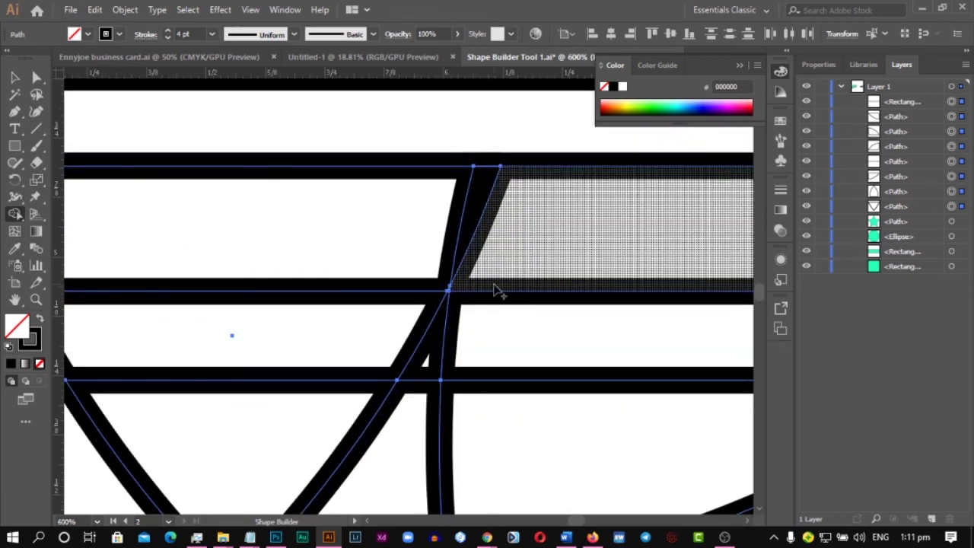
{"action": "left_click", "coordinate": [329, 271]}
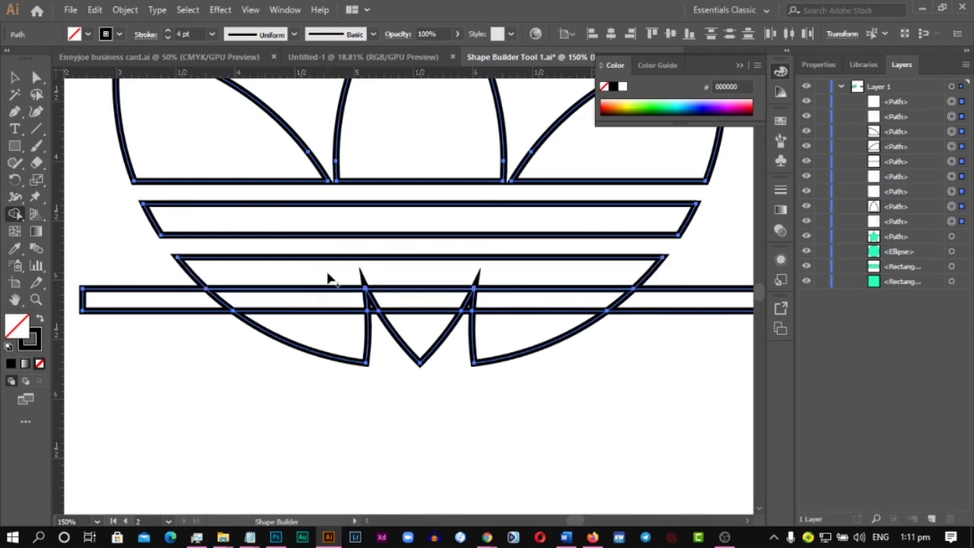
Absorb the two black spikes left at the leaf junctions into the lower strip with Shape Builder
{"action": "scroll", "coordinate": [326, 276], "scroll_direction": "up", "scroll_amount": 8}
{"action": "scroll", "coordinate": [292, 356], "scroll_direction": "up", "scroll_amount": 4}
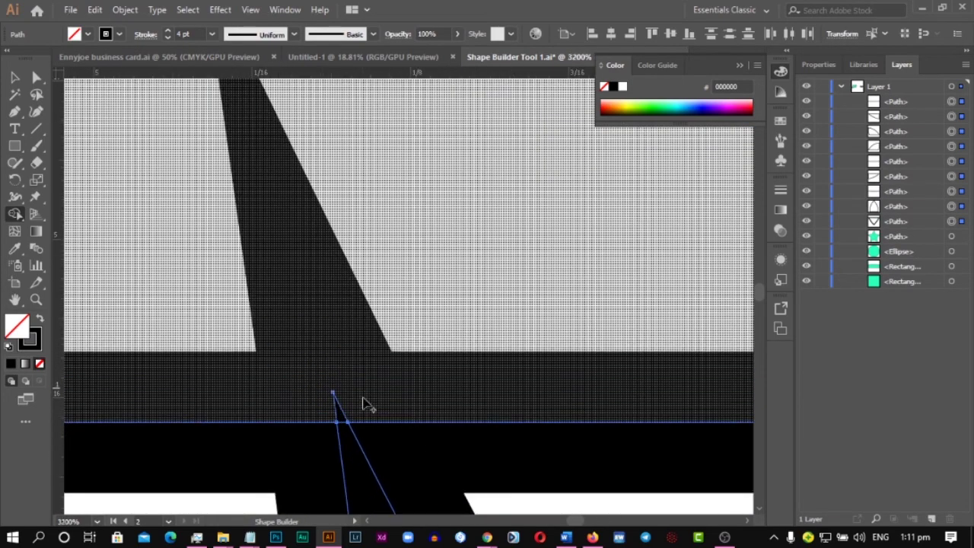
{"action": "left_click", "coordinate": [332, 408]}
{"action": "scroll", "coordinate": [350, 384], "scroll_direction": "down", "scroll_amount": 8}
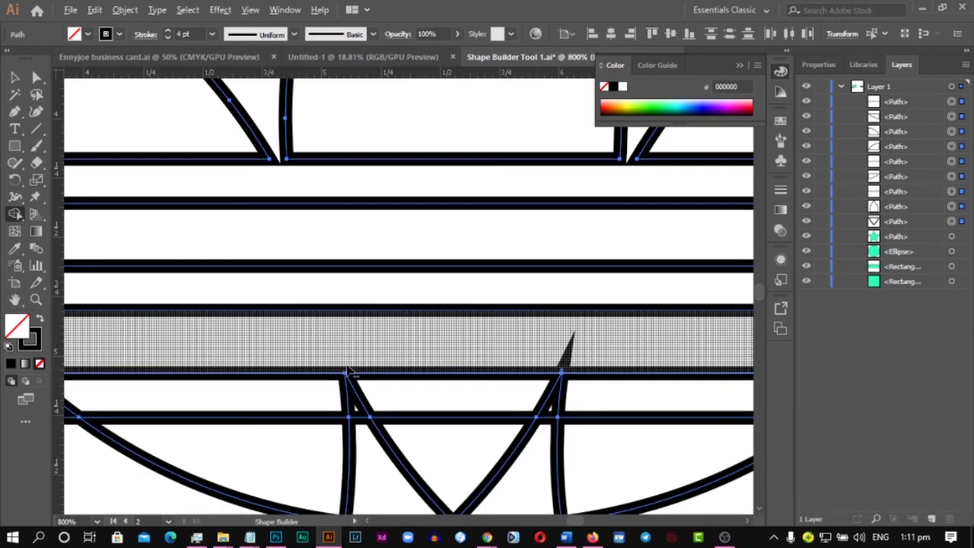
{"action": "scroll", "coordinate": [567, 369], "scroll_direction": "up", "scroll_amount": 6}
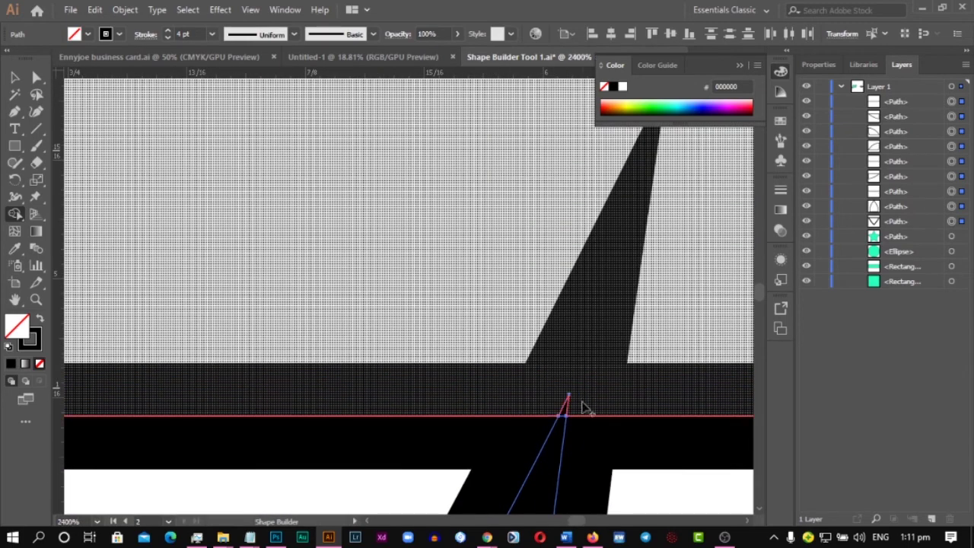
{"action": "scroll", "coordinate": [558, 408], "scroll_direction": "down", "scroll_amount": 5}
{"action": "left_click_drag", "start_coordinate": [594, 392], "coordinate": [452, 261]}
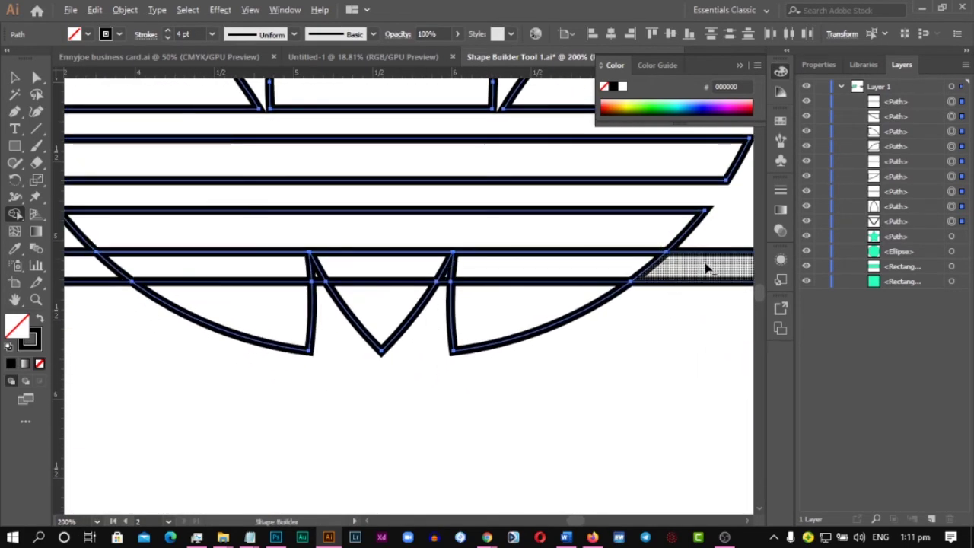
Cut the whole bottom bar, including its overhanging ends, out of the three leaves with Shape Builder and deselect the artwork
{"action": "mouse_move", "coordinate": [702, 266]}
{"action": "left_mouse_down"}
{"action": "mouse_move", "coordinate": [534, 280]}
{"action": "mouse_move", "coordinate": [441, 268]}
{"action": "mouse_move", "coordinate": [180, 274]}
{"action": "mouse_move", "coordinate": [486, 279]}
{"action": "left_mouse_up"}
{"action": "left_click_drag", "start_coordinate": [411, 274], "coordinate": [225, 279]}
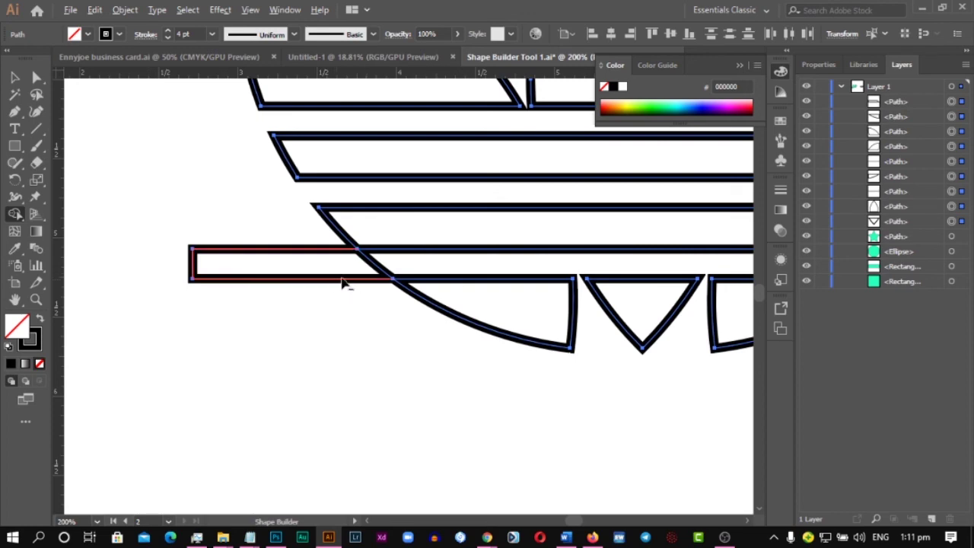
{"action": "left_click_drag", "start_coordinate": [386, 279], "coordinate": [254, 269]}
{"action": "scroll", "coordinate": [327, 281], "scroll_direction": "down", "scroll_amount": 2}
{"action": "scroll", "coordinate": [329, 282], "scroll_direction": "down", "scroll_amount": 4}
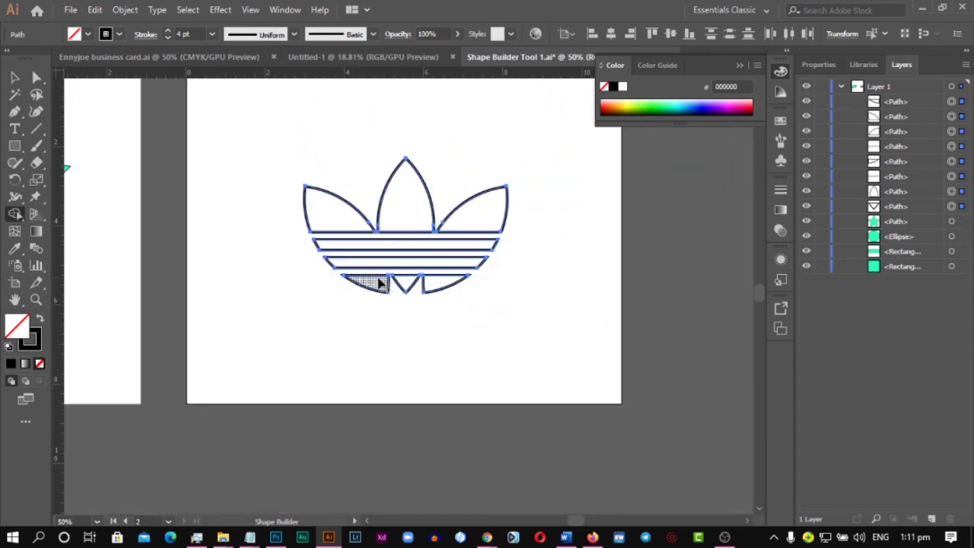
{"action": "left_click", "coordinate": [14, 77]}
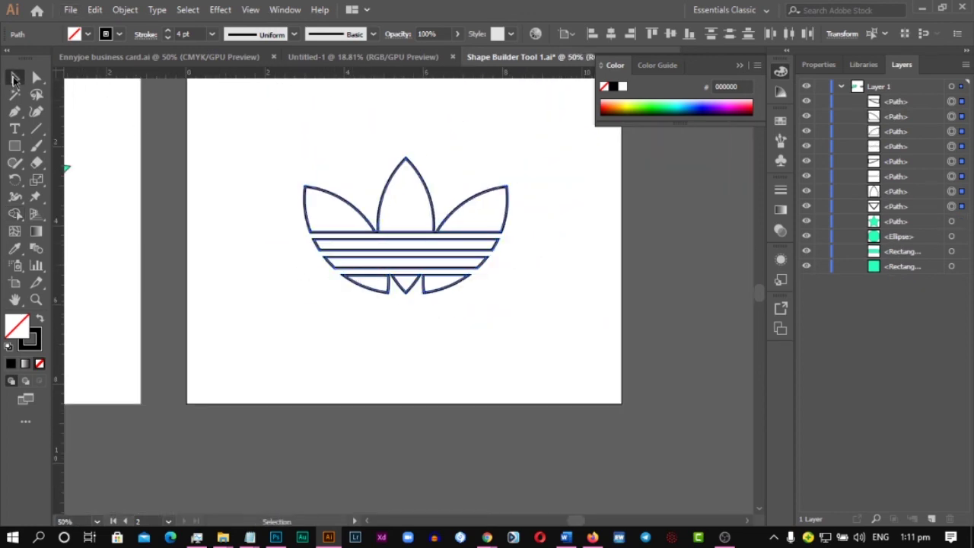
{"action": "left_click", "coordinate": [364, 122]}
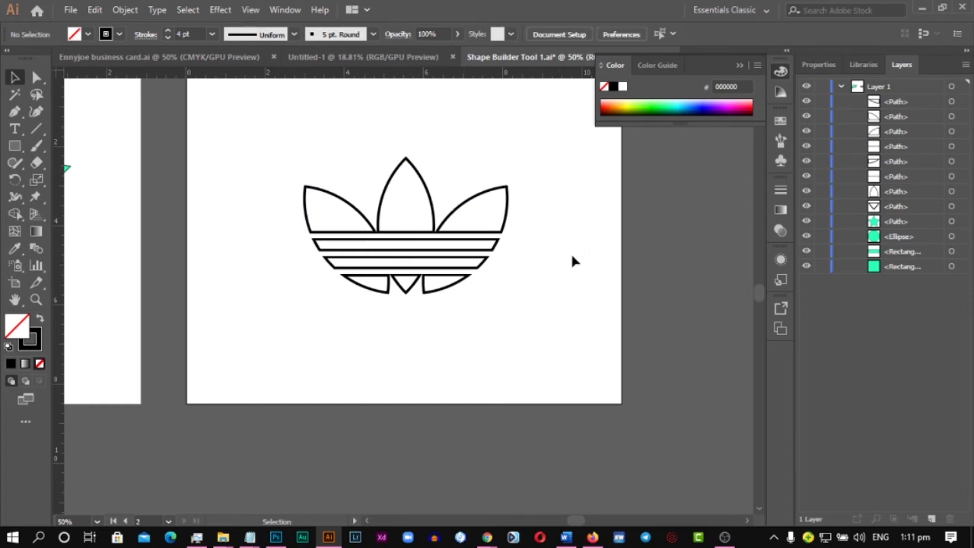
Remove the stroke from all the trefoil shapes and give them a solid black fill
{"action": "scroll", "coordinate": [448, 191], "scroll_direction": "up", "scroll_amount": 3}
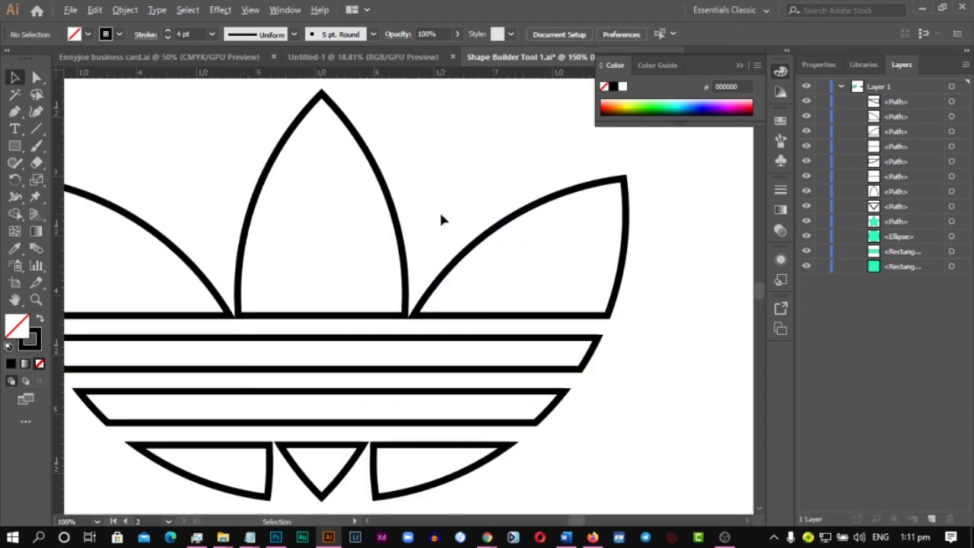
{"action": "scroll", "coordinate": [440, 220], "scroll_direction": "down", "scroll_amount": 2}
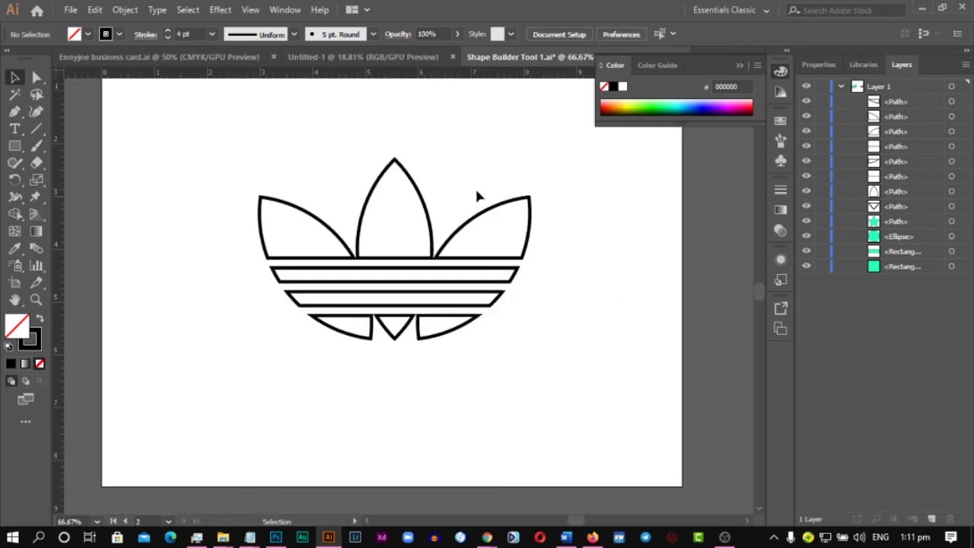
{"action": "left_click_drag", "start_coordinate": [218, 139], "coordinate": [548, 400]}
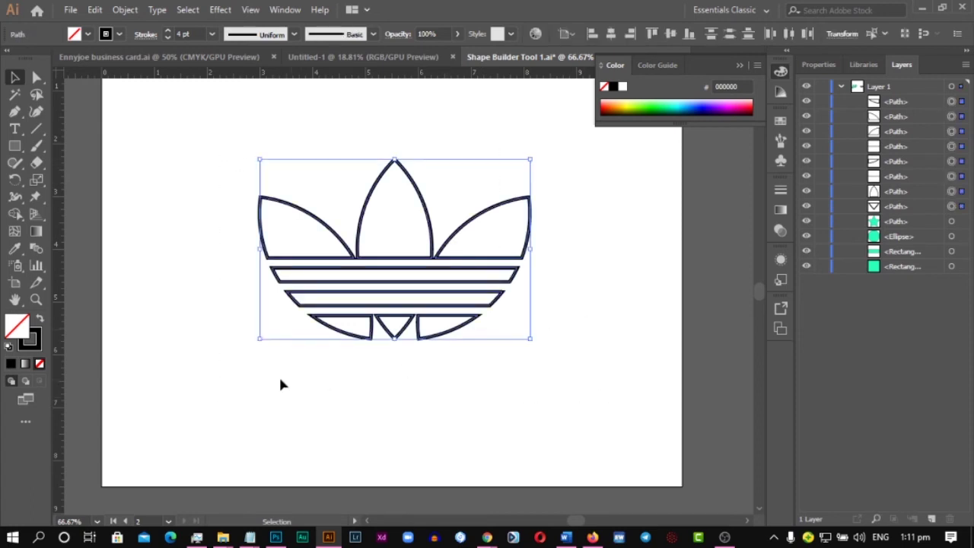
{"action": "left_click", "coordinate": [32, 346]}
{"action": "left_click", "coordinate": [40, 364]}
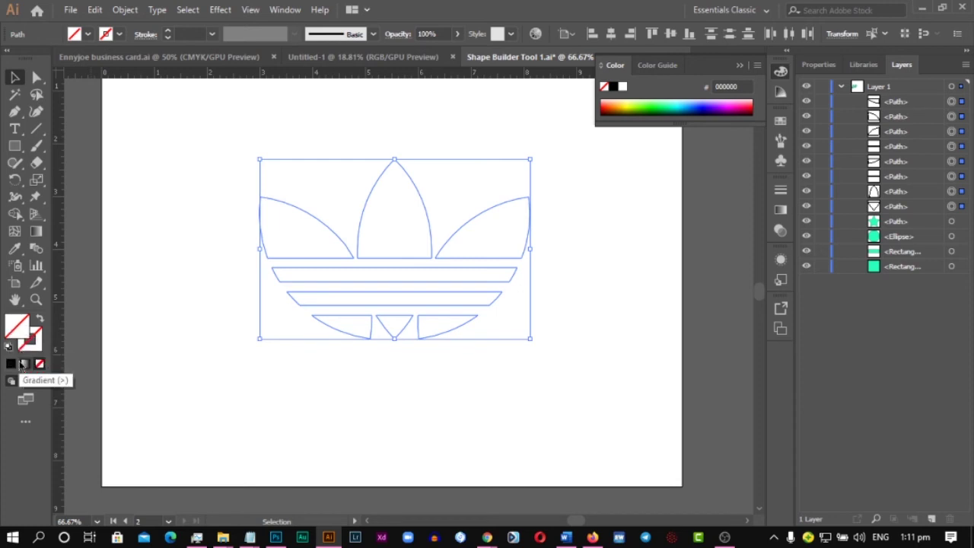
{"action": "key", "text": "x"}
{"action": "left_click", "coordinate": [10, 363]}
{"action": "left_click", "coordinate": [460, 367]}
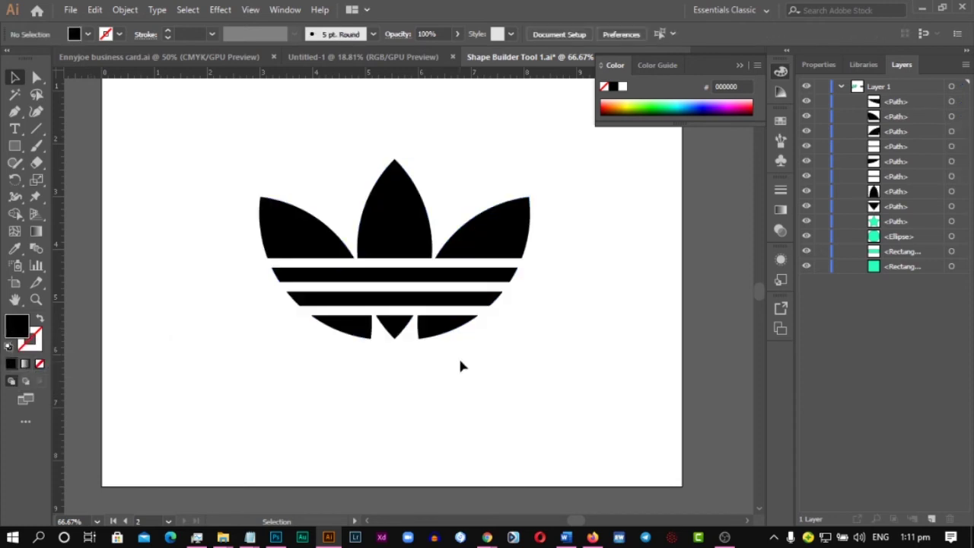
Check the reference logo in the browser, then add the text "adidas" below the trefoil in Illustrator
{"action": "scroll", "coordinate": [461, 367], "scroll_direction": "down", "scroll_amount": 1}
{"action": "key", "text": "alt+Tab"}
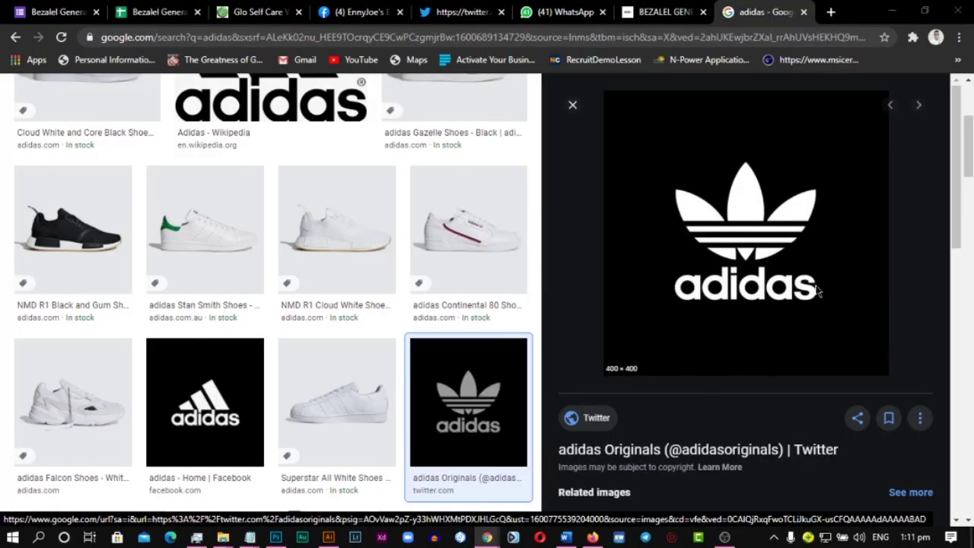
{"action": "key", "text": "alt+Tab"}
{"action": "key", "text": "t"}
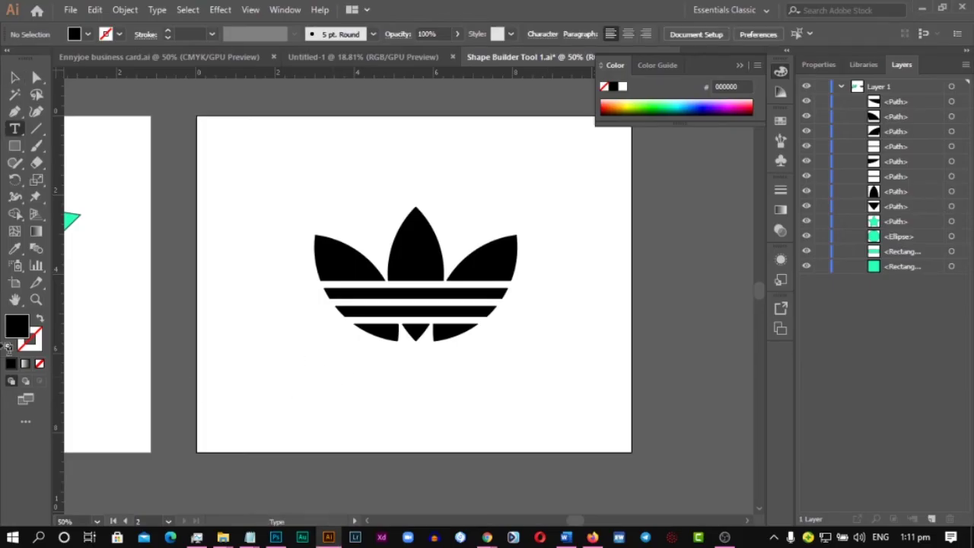
{"action": "left_click", "coordinate": [289, 393]}
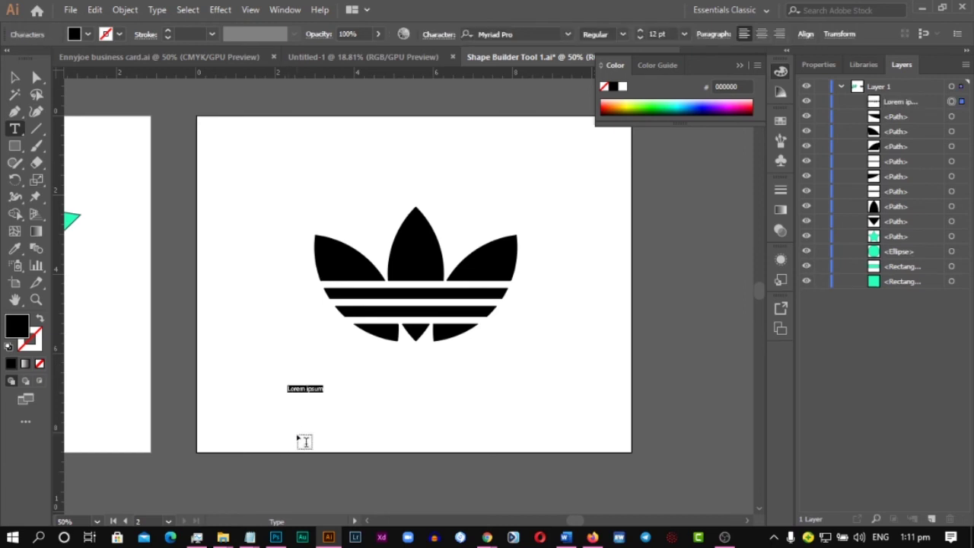
{"action": "type", "text": "adidas"}
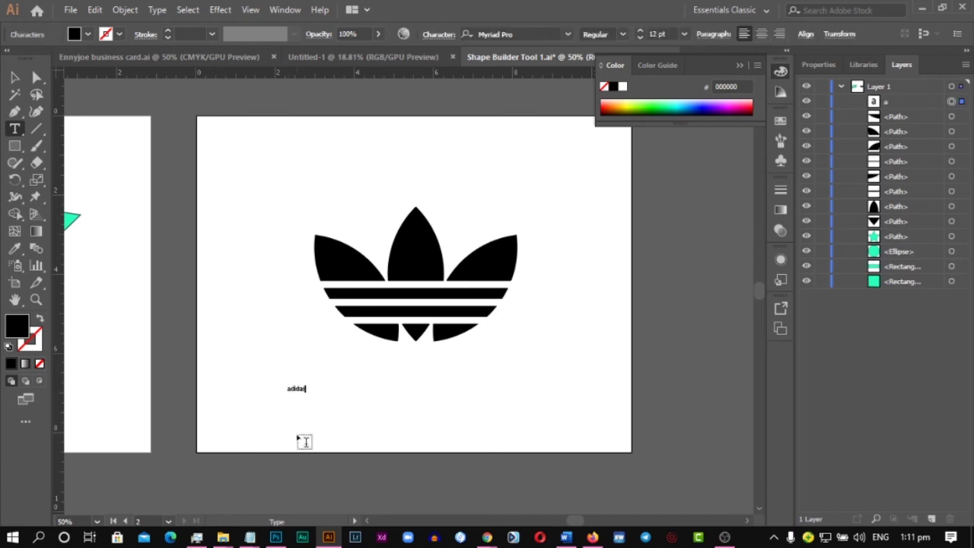
Scale the adidas text up to about 98 pt and place it centred just beneath the trefoil
{"action": "left_click", "coordinate": [15, 76]}
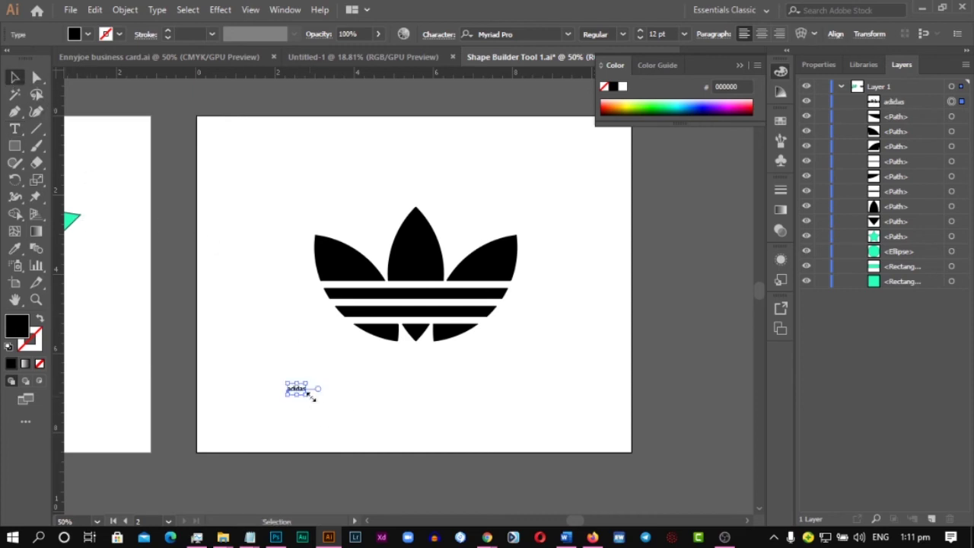
{"action": "left_click_drag", "start_coordinate": [312, 397], "coordinate": [522, 478]}
{"action": "left_click_drag", "start_coordinate": [405, 427], "coordinate": [452, 386]}
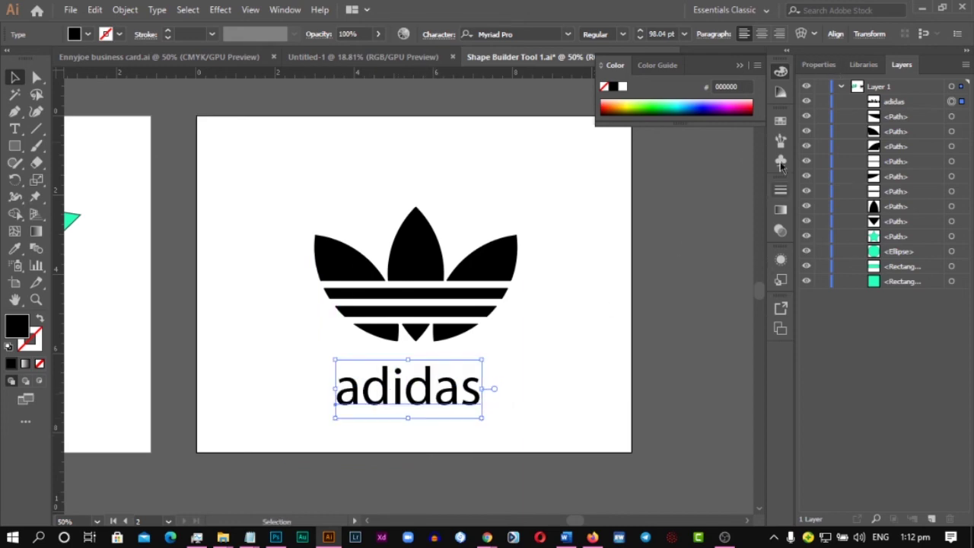
Display the character settings for the adidas text, move them clear of the logo and keep the text selected
{"action": "left_click", "coordinate": [286, 11]}
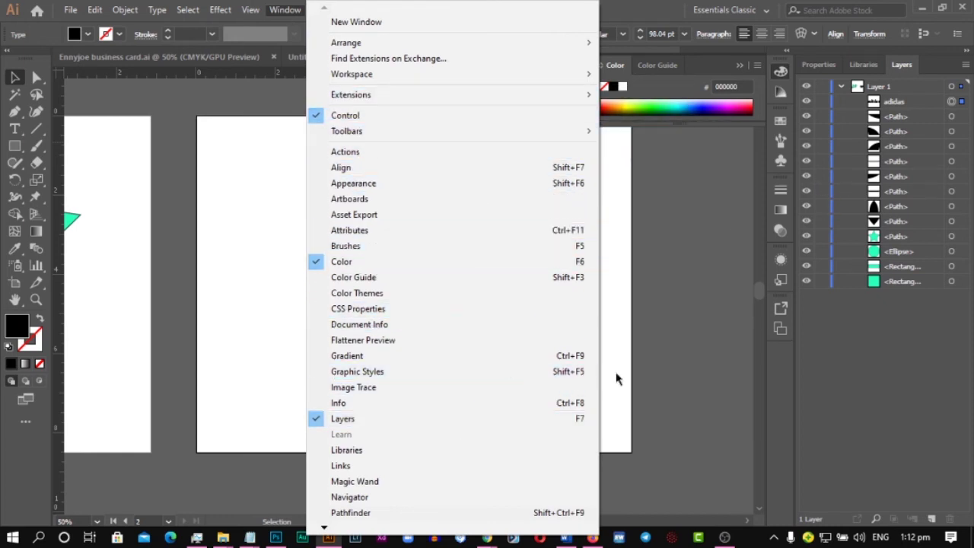
{"action": "left_click", "coordinate": [713, 302]}
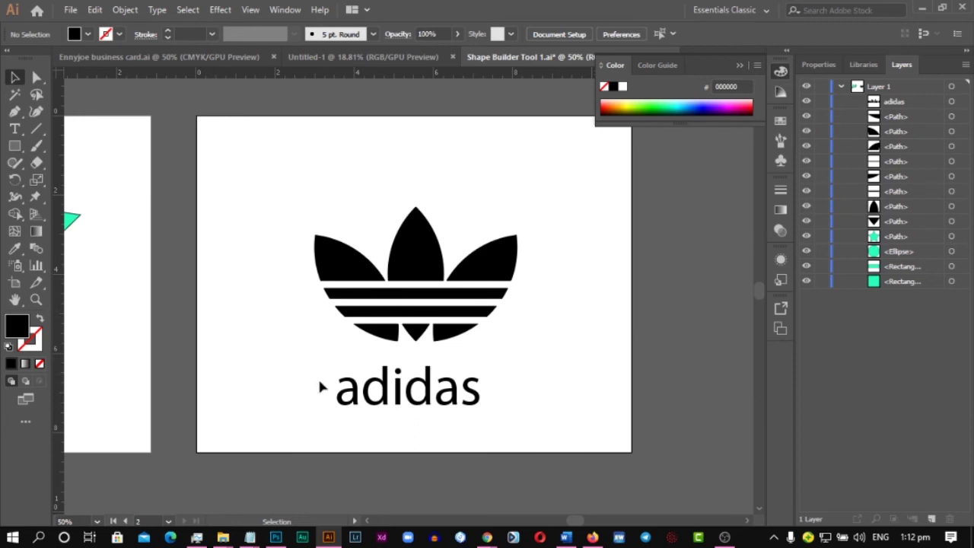
{"action": "left_click", "coordinate": [389, 391]}
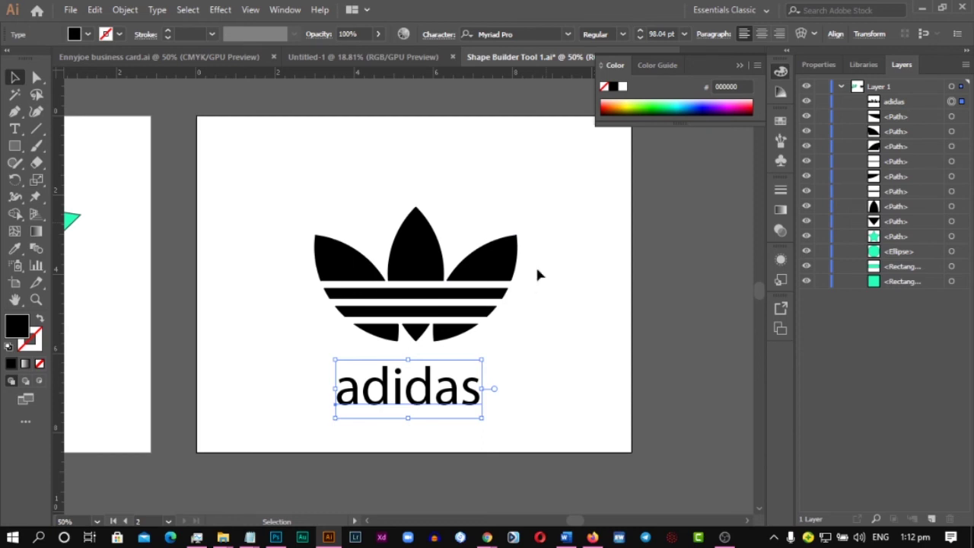
{"action": "key", "text": "ctrl+t"}
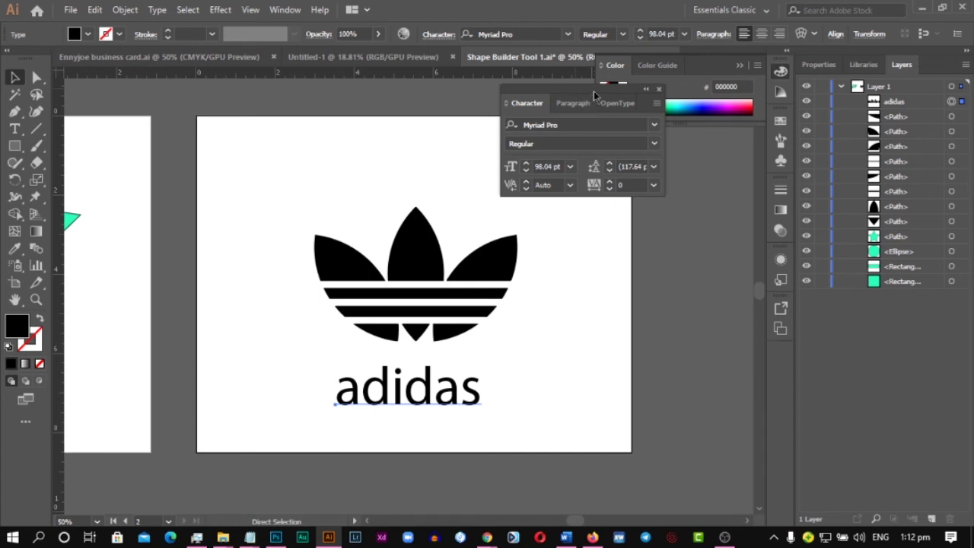
{"action": "left_click_drag", "start_coordinate": [593, 91], "coordinate": [714, 94]}
{"action": "left_click", "coordinate": [440, 397]}
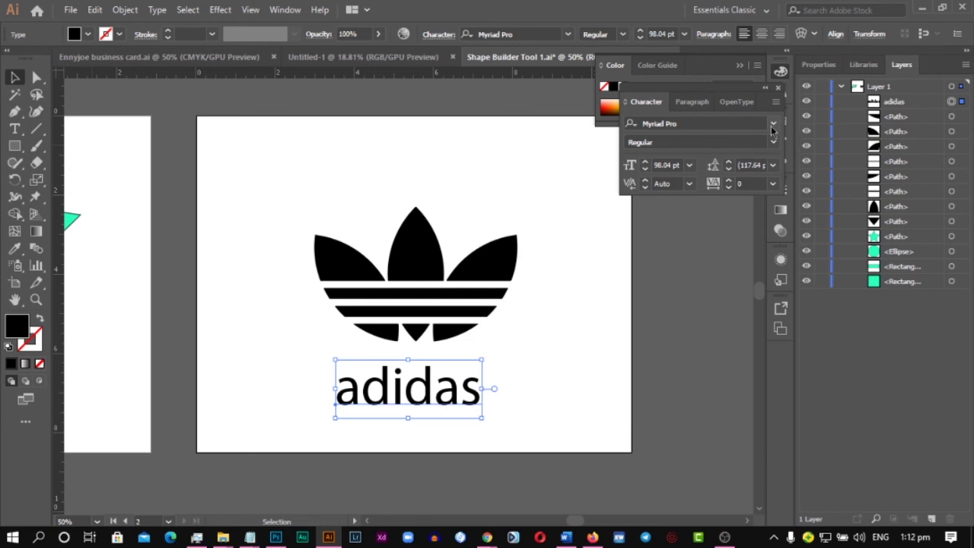
Preview several fonts on the selected adidas text and set it to Poppins Regular
{"action": "left_click", "coordinate": [772, 128]}
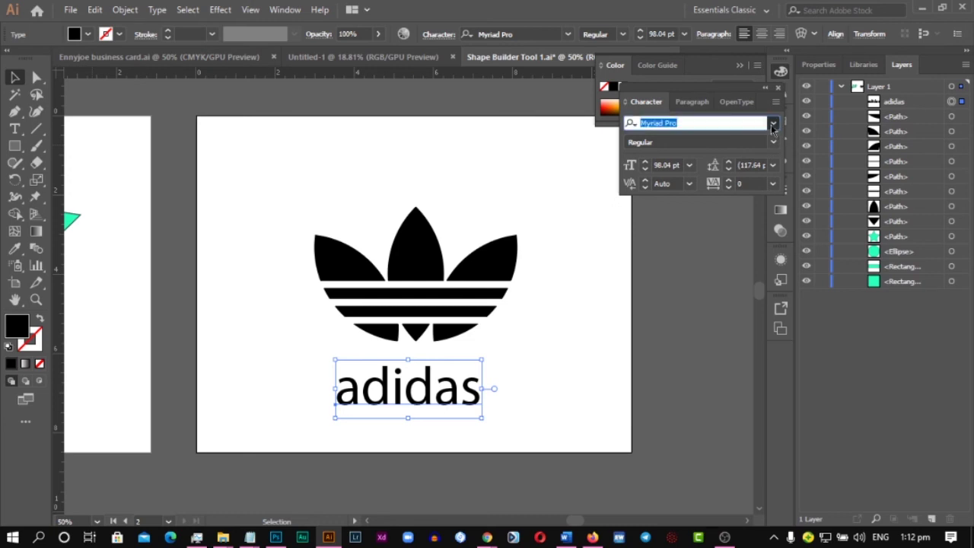
{"action": "left_click", "coordinate": [772, 125]}
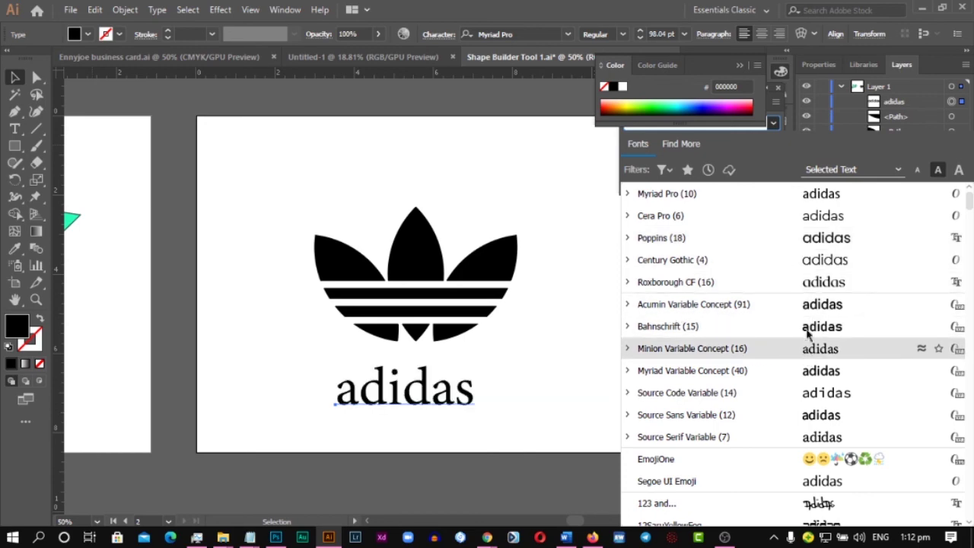
{"action": "scroll", "coordinate": [811, 326], "scroll_direction": "down", "scroll_amount": 9}
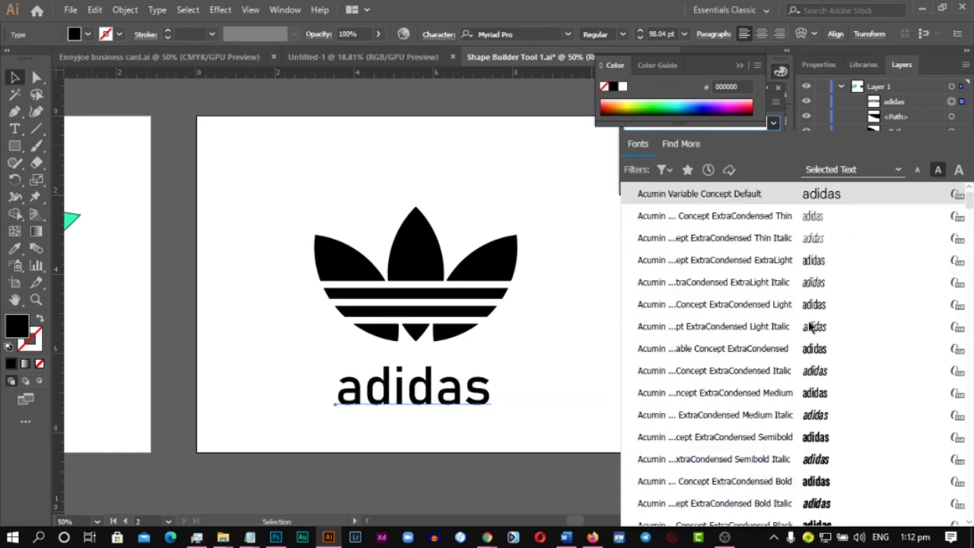
{"action": "scroll", "coordinate": [724, 325], "scroll_direction": "up", "scroll_amount": 4}
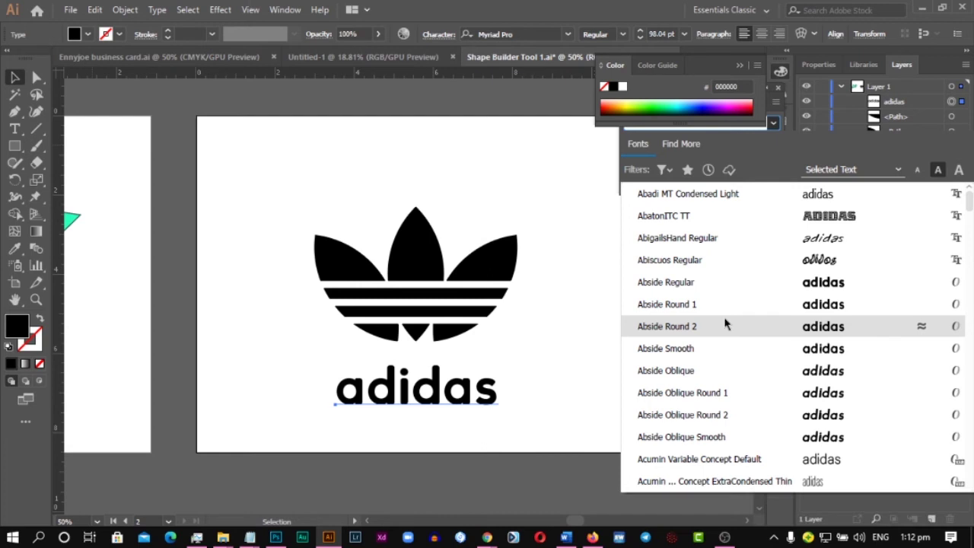
{"action": "scroll", "coordinate": [764, 278], "scroll_direction": "down", "scroll_amount": 1}
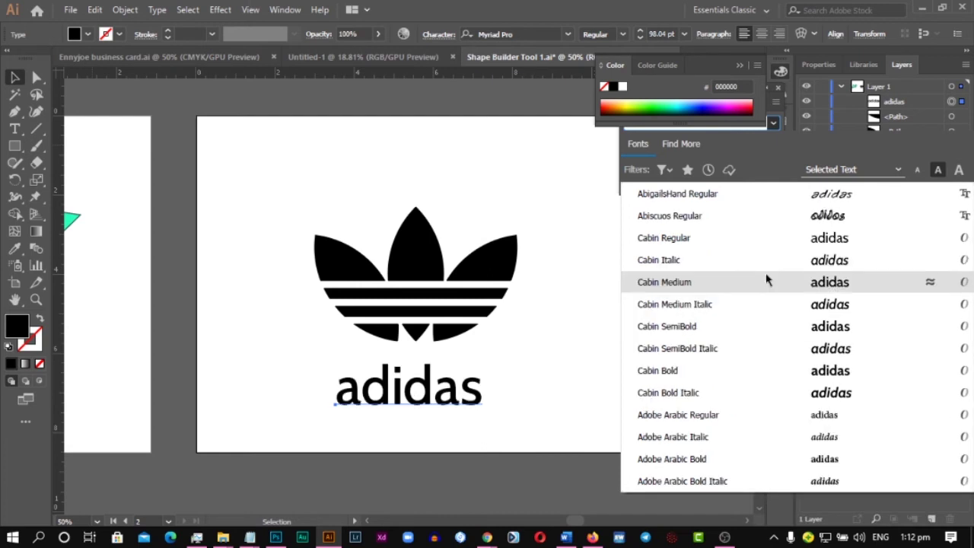
{"action": "type", "text": "b"}
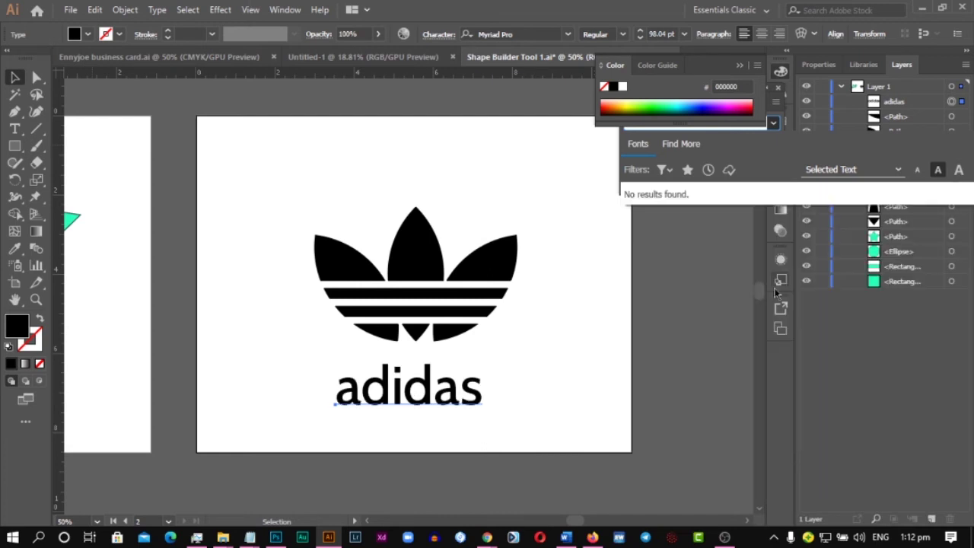
{"action": "key", "text": "BackSpace"}
{"action": "key", "text": "BackSpace"}
{"action": "type", "text": "l"}
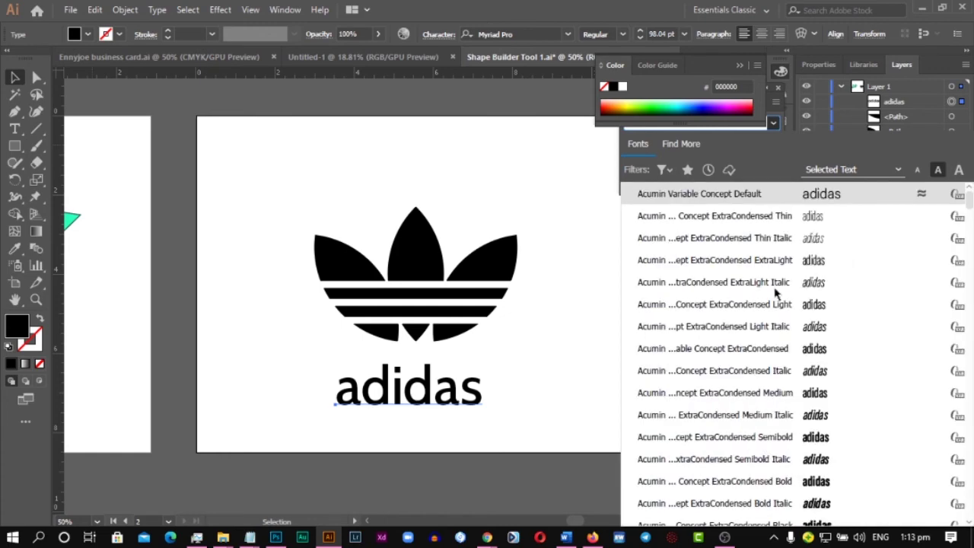
{"action": "key", "text": "BackSpace"}
{"action": "type", "text": "ab"}
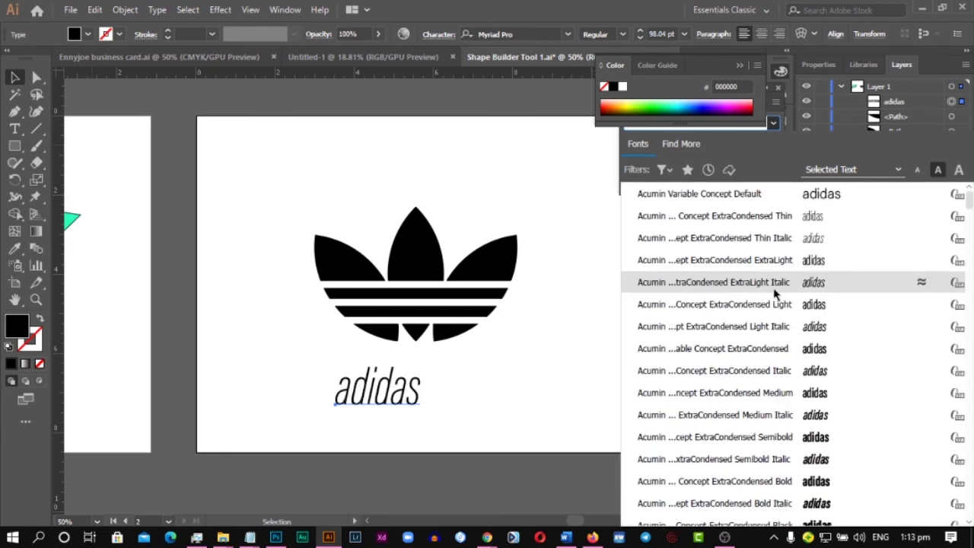
{"action": "type", "text": "i"}
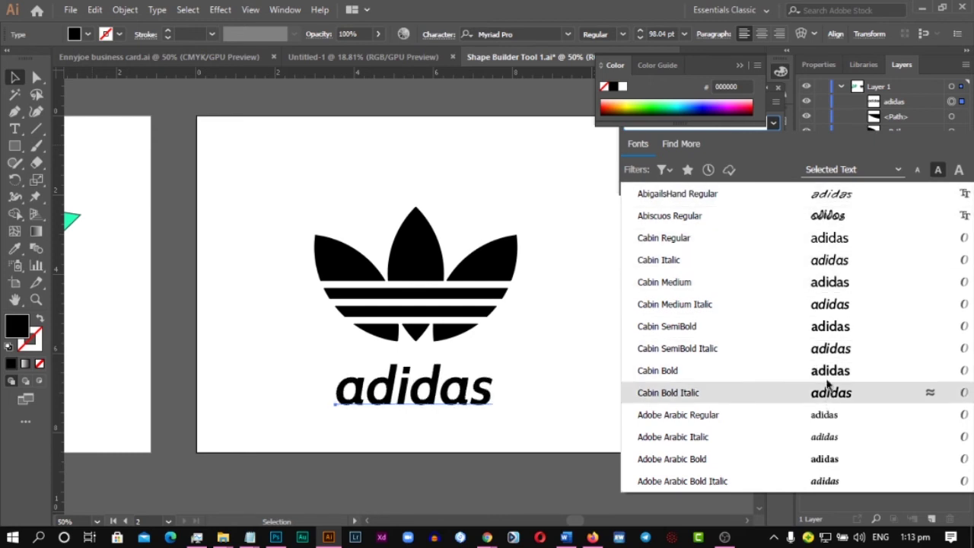
{"action": "scroll", "coordinate": [829, 368], "scroll_direction": "up", "scroll_amount": 10}
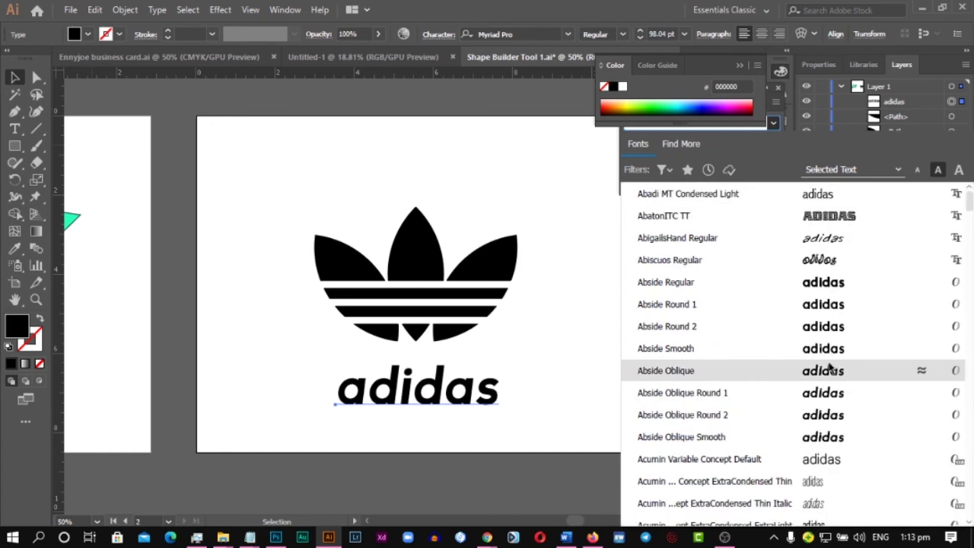
{"action": "left_click", "coordinate": [820, 243]}
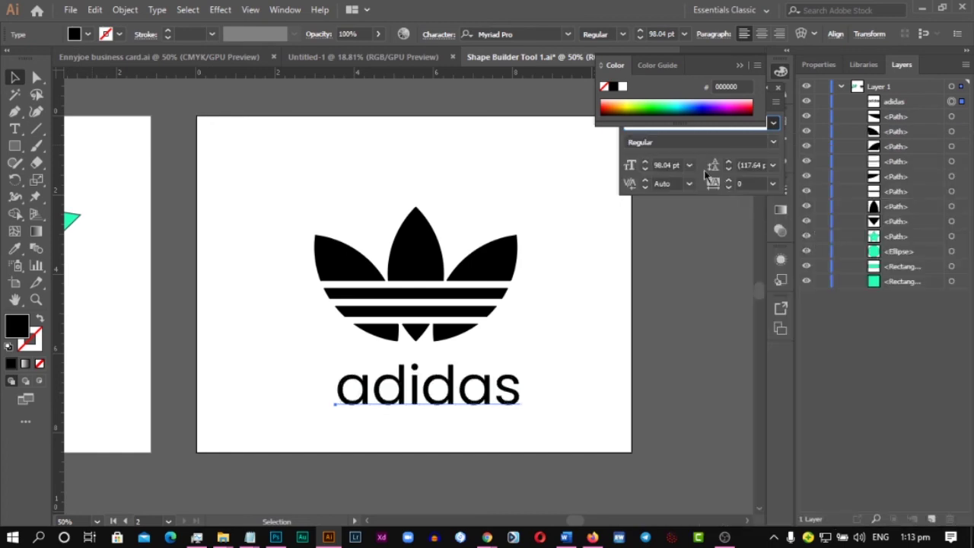
Move the adidas text slightly up so it sits centred close beneath the trefoil, and deselect it
{"action": "left_click_drag", "start_coordinate": [461, 389], "coordinate": [449, 385]}
{"action": "left_click", "coordinate": [563, 346]}
{"action": "scroll", "coordinate": [500, 372], "scroll_direction": "down", "scroll_amount": 1}
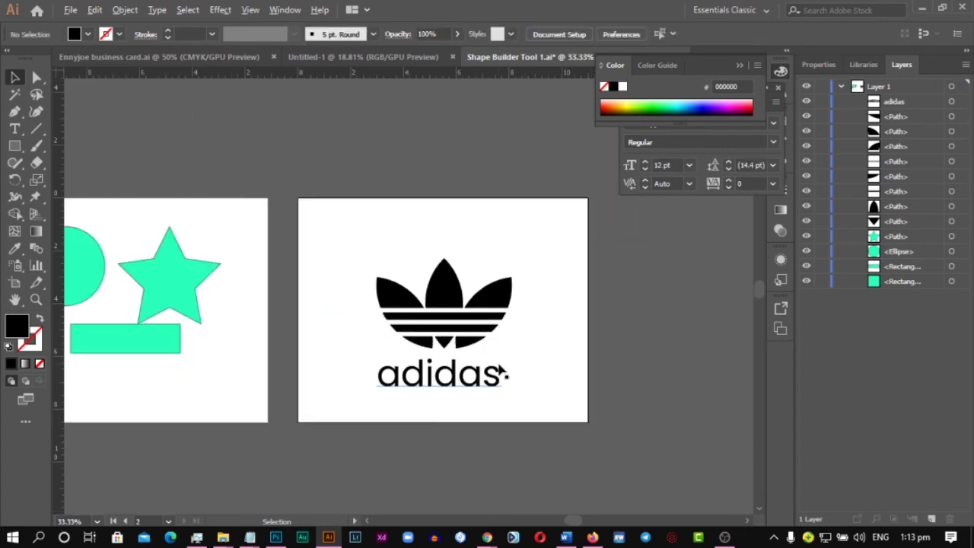
{"action": "scroll", "coordinate": [500, 371], "scroll_direction": "down", "scroll_amount": 1}
{"action": "scroll", "coordinate": [480, 375], "scroll_direction": "up", "scroll_amount": 2}
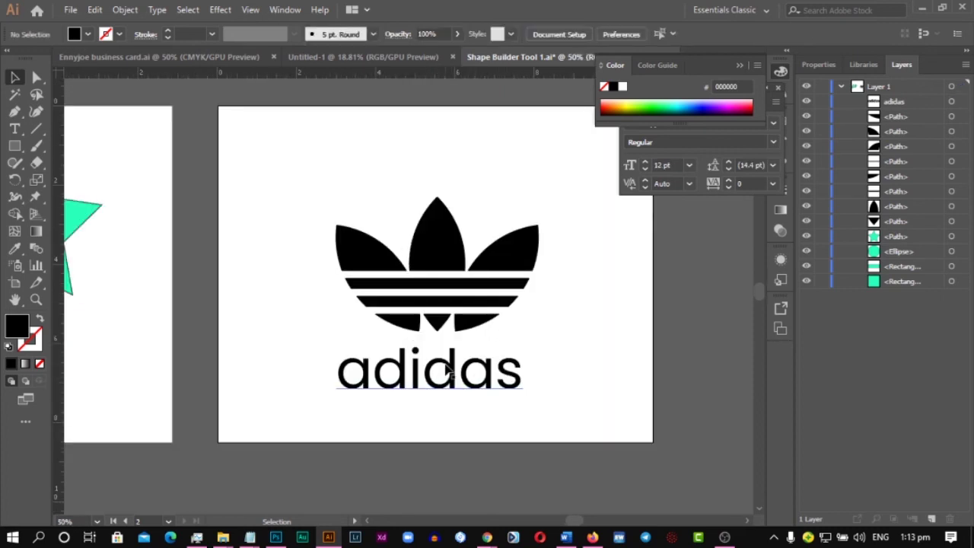
{"action": "left_click_drag", "start_coordinate": [447, 368], "coordinate": [454, 363]}
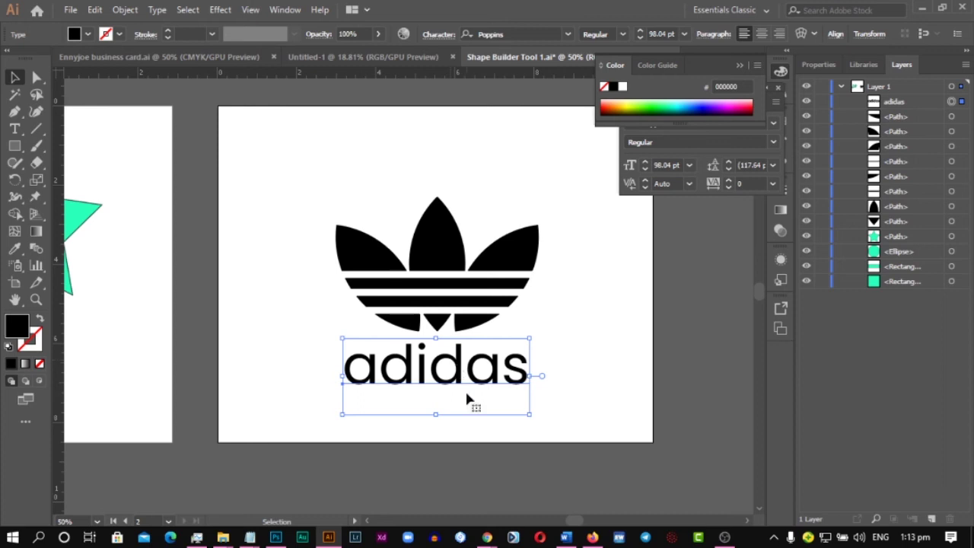
{"action": "key", "text": "ctrl+minus"}
{"action": "key", "text": "ctrl+minus"}
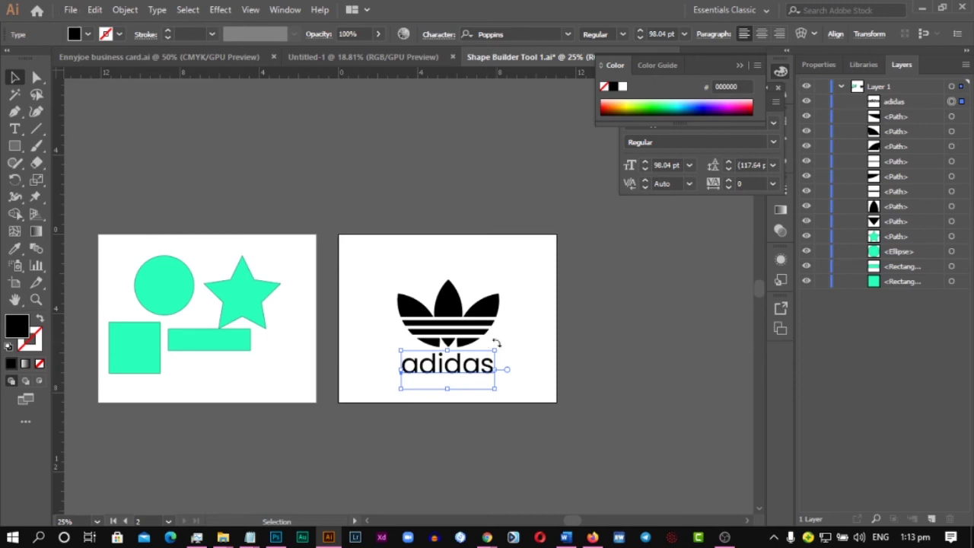
{"action": "scroll", "coordinate": [497, 342], "scroll_direction": "up", "scroll_amount": 1}
{"action": "left_click_drag", "start_coordinate": [473, 383], "coordinate": [482, 382]}
{"action": "left_click", "coordinate": [541, 326]}
{"action": "scroll", "coordinate": [545, 320], "scroll_direction": "down", "scroll_amount": 1}
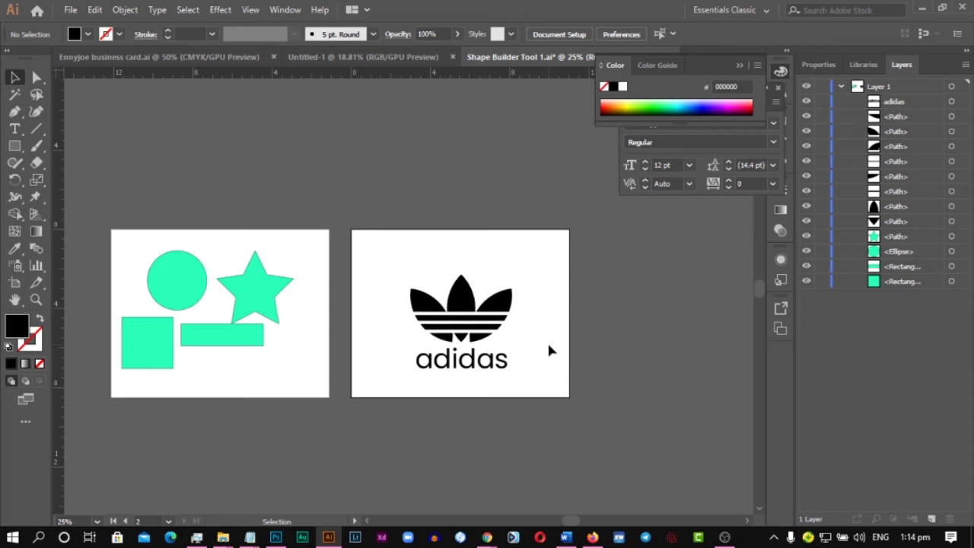
{"action": "key", "text": "space"}
{"action": "left_click_drag", "start_coordinate": [249, 374], "coordinate": [289, 299]}
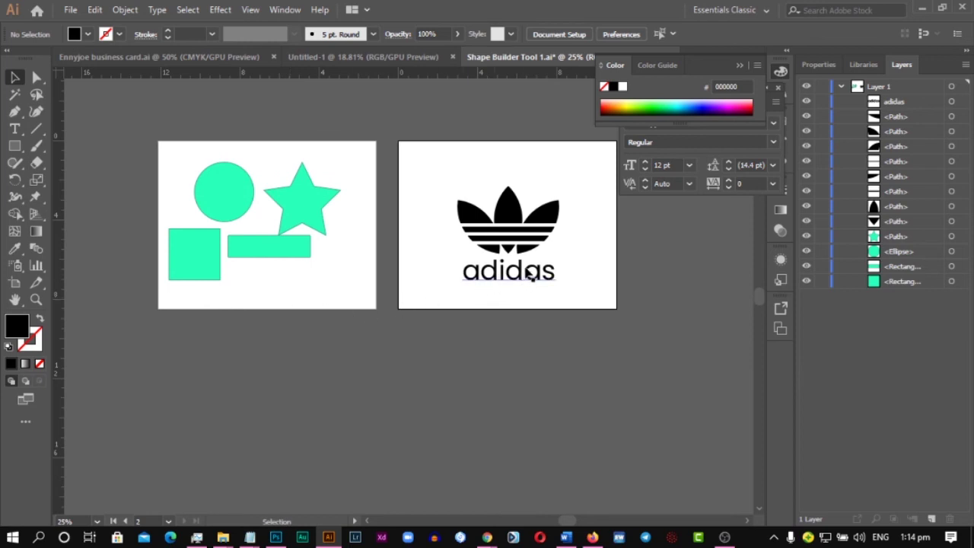
{"action": "key", "text": "space"}
{"action": "left_click_drag", "start_coordinate": [592, 261], "coordinate": [347, 317]}
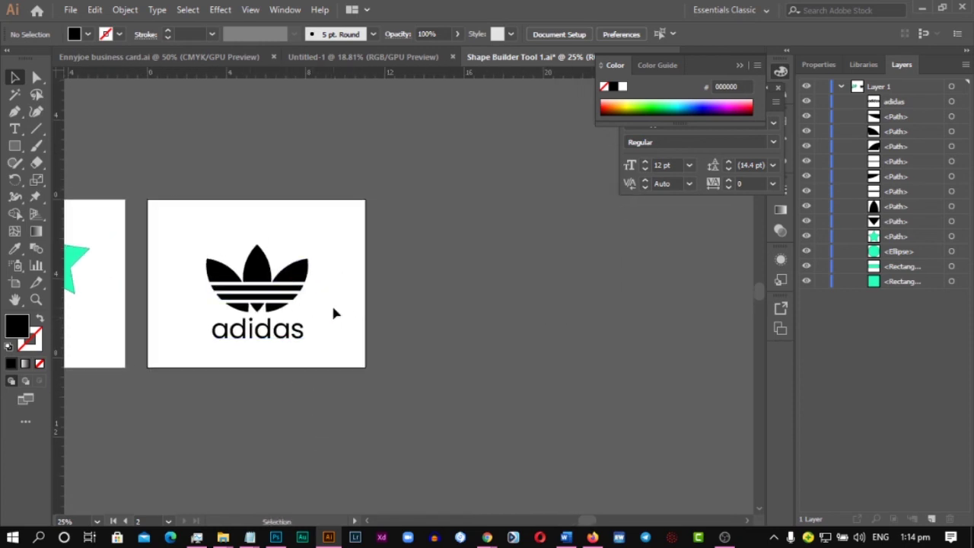
{"action": "key", "text": "space"}
{"action": "left_click_drag", "start_coordinate": [344, 361], "coordinate": [333, 339]}
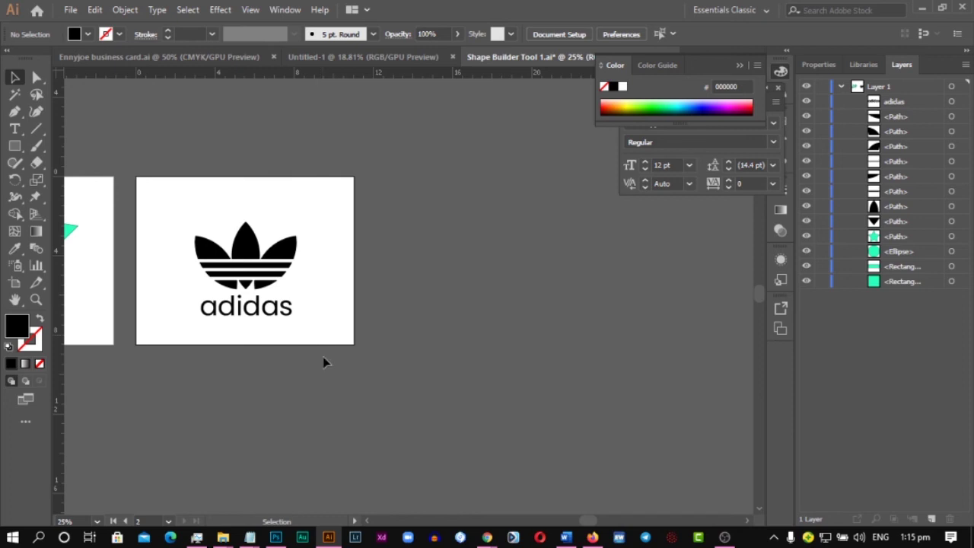
Switch to the adidas image search in the browser and examine the three-bar logo from Facebook, the Wikipedia version and its related images
{"action": "mouse_move", "coordinate": [499, 531]}
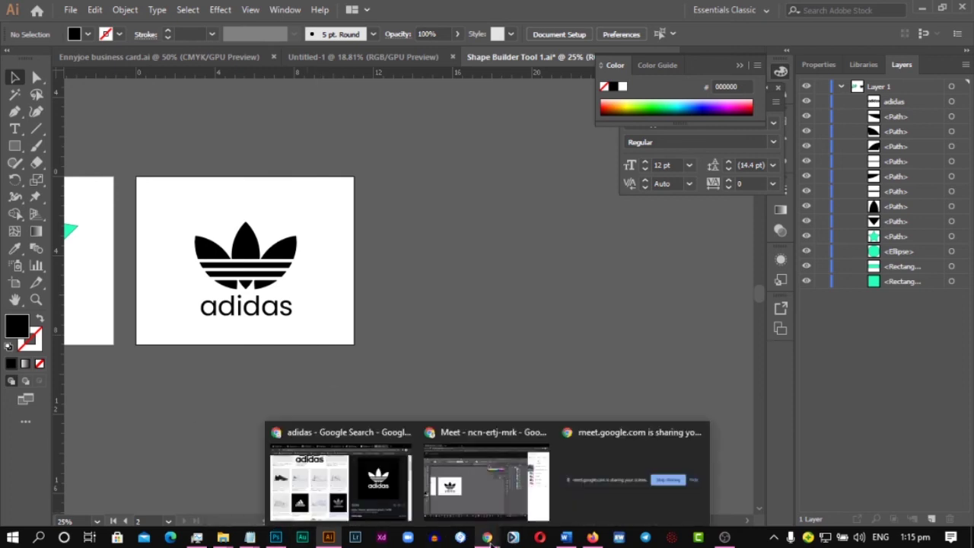
{"action": "left_click", "coordinate": [373, 487]}
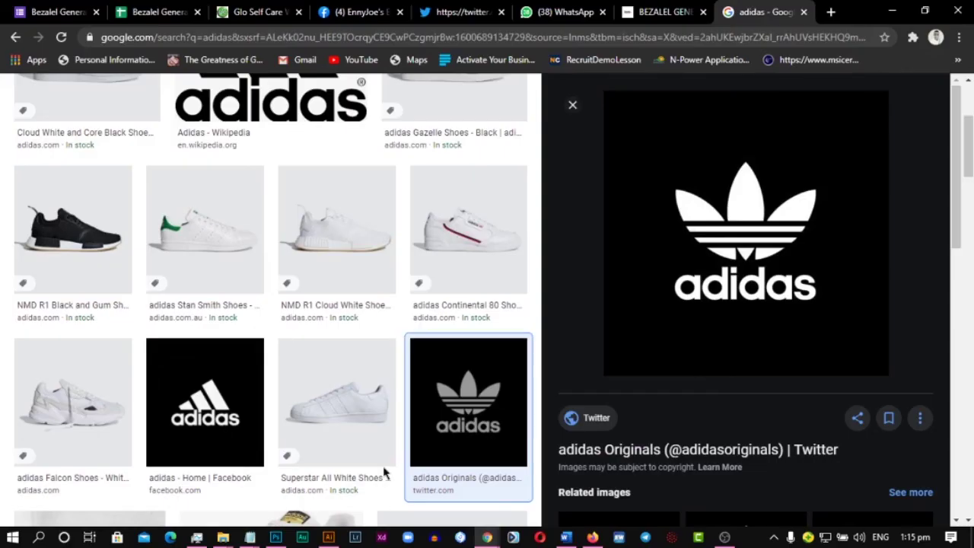
{"action": "left_click", "coordinate": [450, 36]}
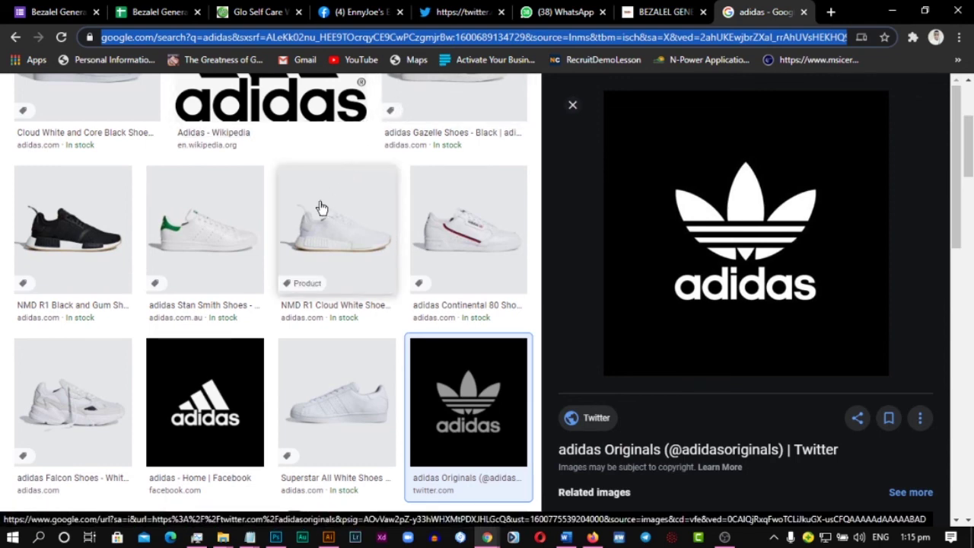
{"action": "left_click", "coordinate": [255, 350]}
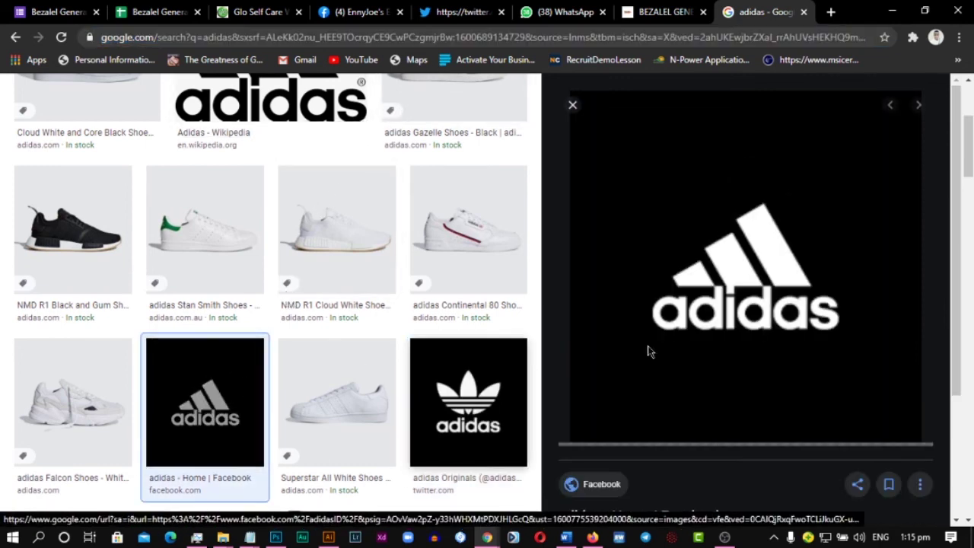
{"action": "right_click", "coordinate": [750, 323]}
{"action": "scroll", "coordinate": [262, 300], "scroll_direction": "down", "scroll_amount": 2}
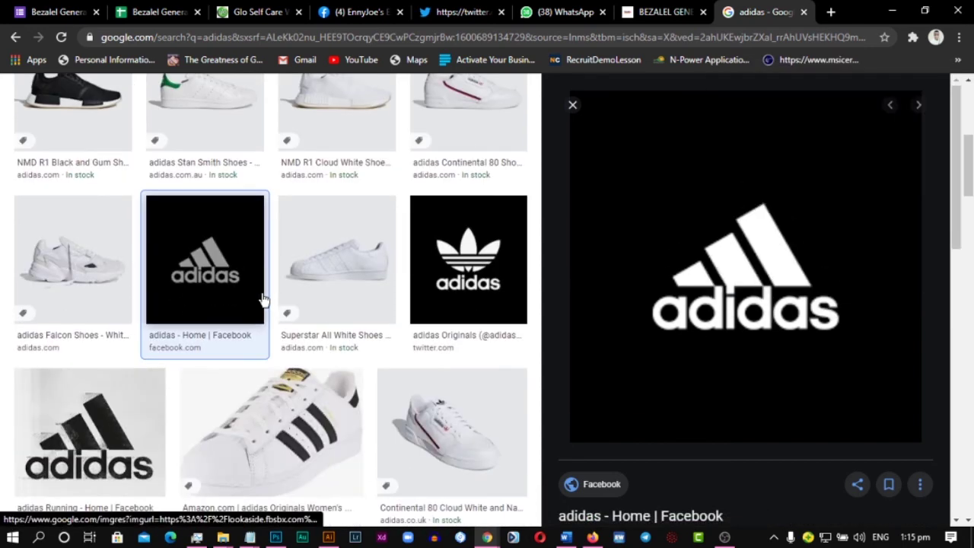
{"action": "scroll", "coordinate": [229, 290], "scroll_direction": "up", "scroll_amount": 5}
{"action": "left_click", "coordinate": [200, 277]}
{"action": "scroll", "coordinate": [267, 314], "scroll_direction": "down", "scroll_amount": 2}
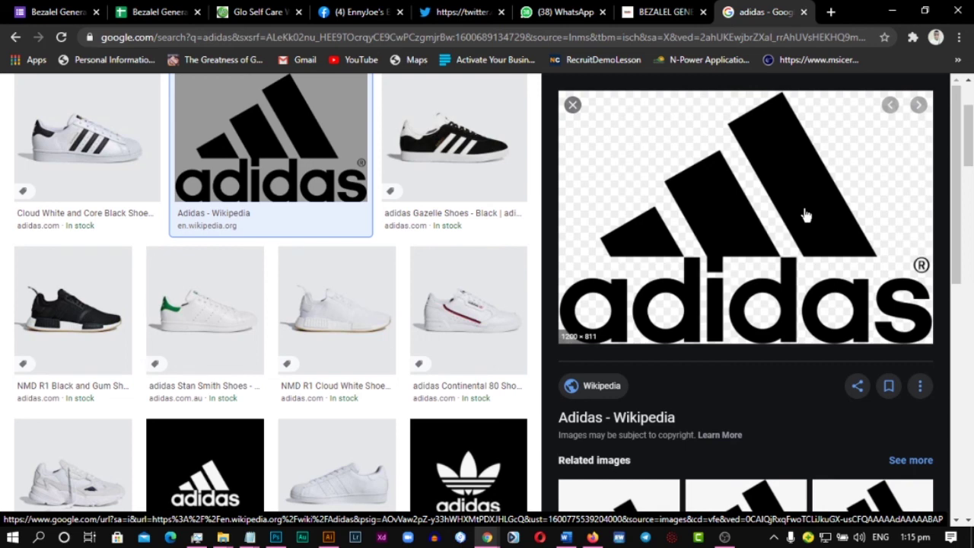
{"action": "scroll", "coordinate": [761, 259], "scroll_direction": "down", "scroll_amount": 3}
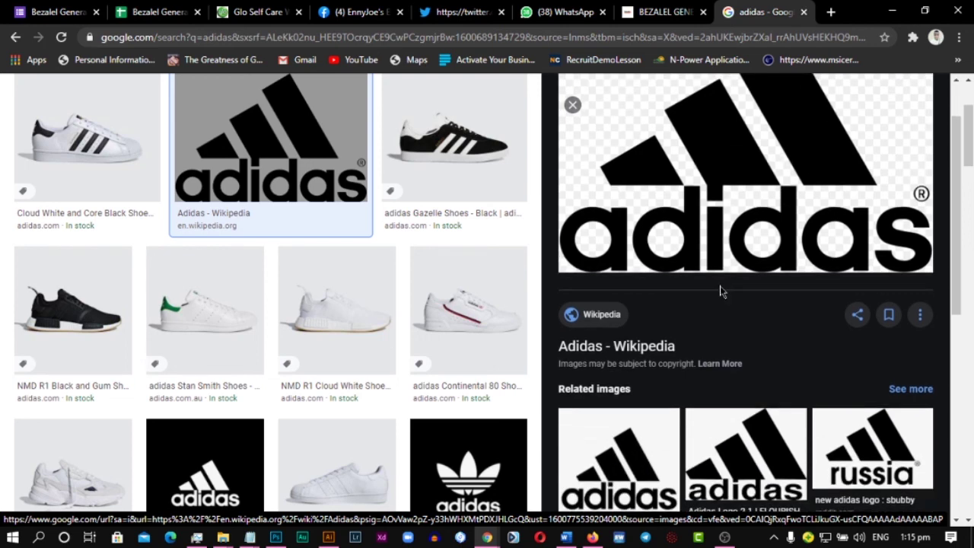
{"action": "scroll", "coordinate": [716, 307], "scroll_direction": "down", "scroll_amount": 3}
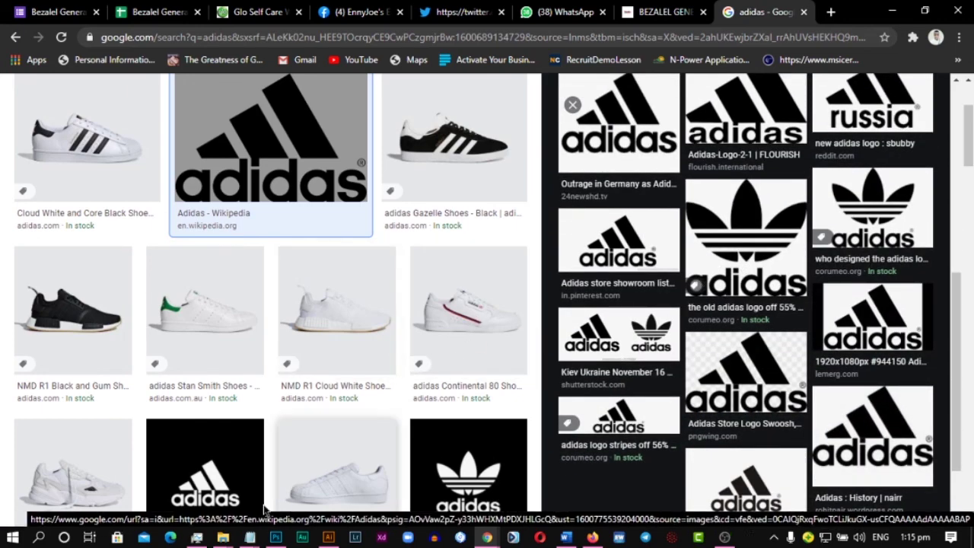
Switch to the google meet links note in Notepad, select the graphics design class attendance heading with its link, and minimize the note
{"action": "mouse_move", "coordinate": [257, 538]}
{"action": "left_click", "coordinate": [308, 480]}
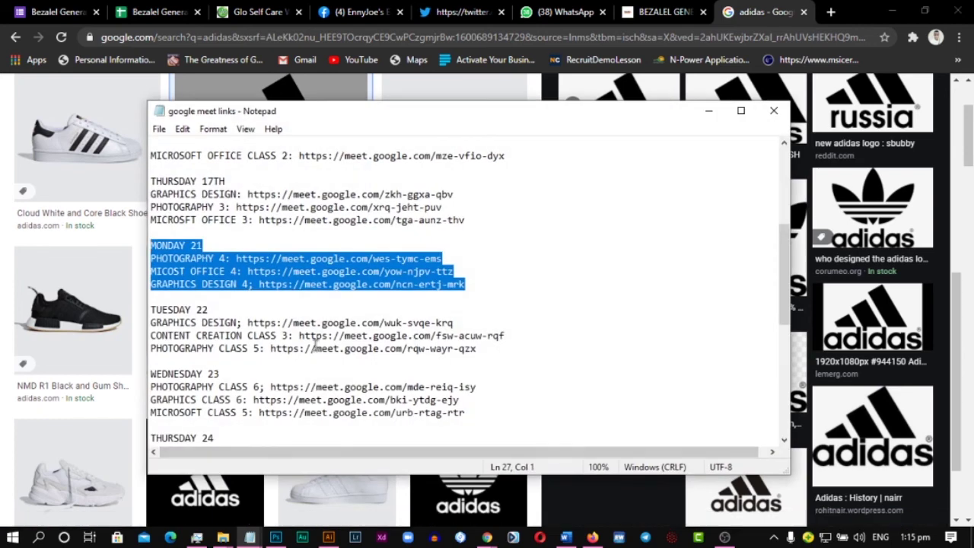
{"action": "scroll", "coordinate": [313, 340], "scroll_direction": "down", "scroll_amount": 5}
{"action": "scroll", "coordinate": [314, 340], "scroll_direction": "down", "scroll_amount": 4}
{"action": "scroll", "coordinate": [316, 335], "scroll_direction": "up", "scroll_amount": 1}
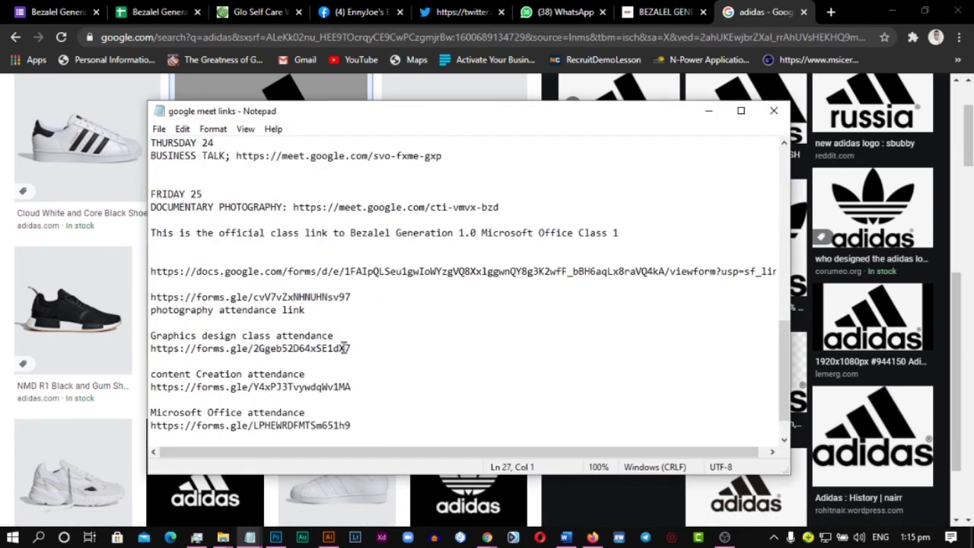
{"action": "left_click_drag", "start_coordinate": [369, 344], "coordinate": [134, 339]}
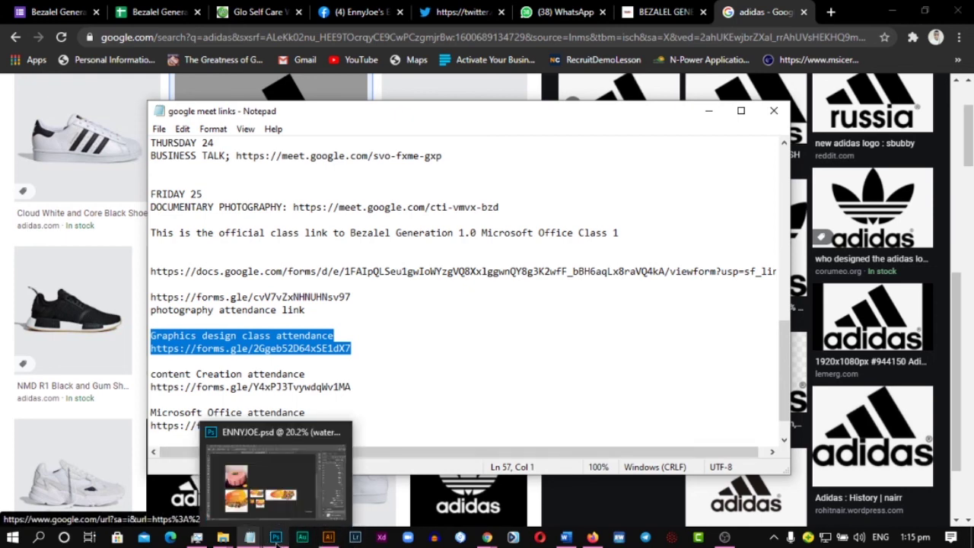
{"action": "left_click", "coordinate": [706, 118]}
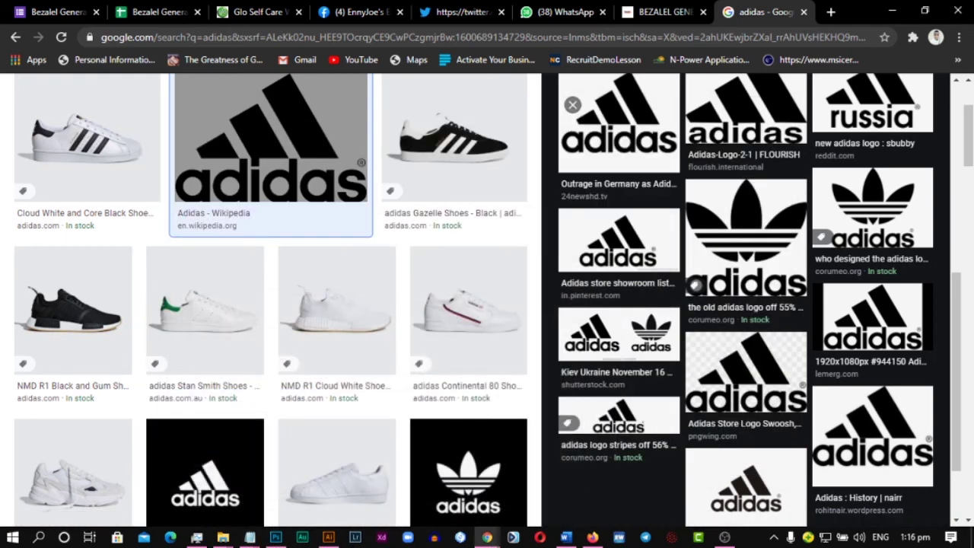
{"action": "left_click", "coordinate": [328, 538]}
{"action": "scroll", "coordinate": [365, 182], "scroll_direction": "up", "scroll_amount": 2}
{"action": "scroll", "coordinate": [365, 194], "scroll_direction": "down", "scroll_amount": 3}
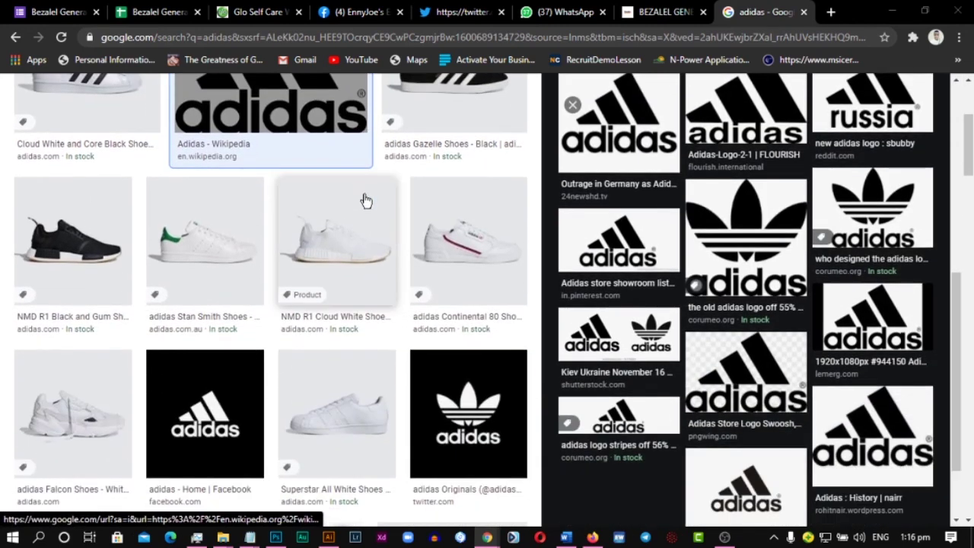
{"action": "scroll", "coordinate": [366, 200], "scroll_direction": "down", "scroll_amount": 13}
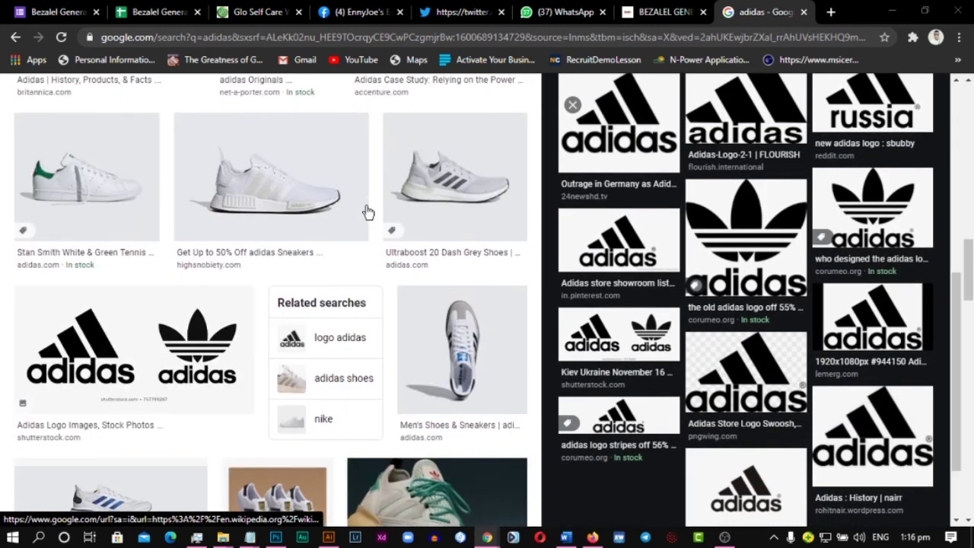
{"action": "scroll", "coordinate": [367, 206], "scroll_direction": "down", "scroll_amount": 9}
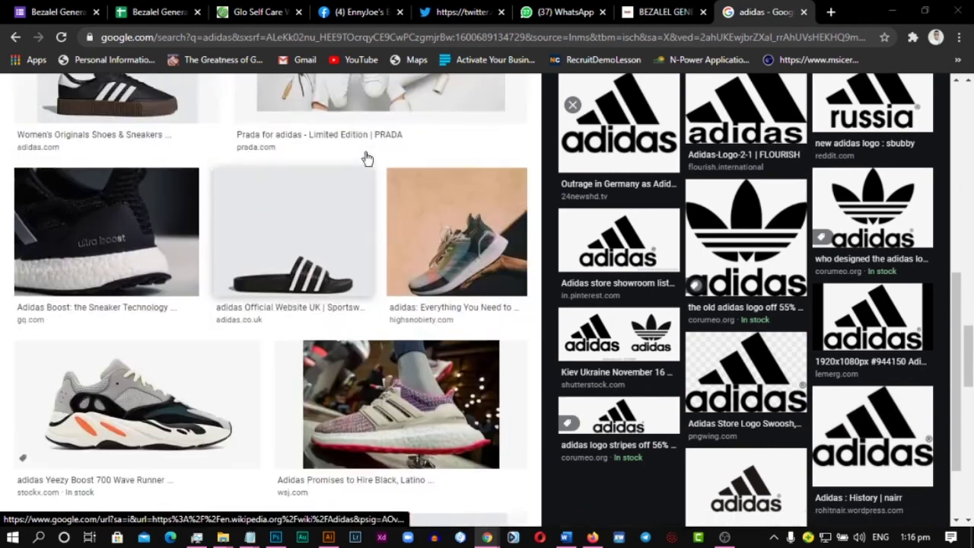
{"action": "scroll", "coordinate": [368, 158], "scroll_direction": "up", "scroll_amount": 4}
{"action": "left_click", "coordinate": [413, 36]}
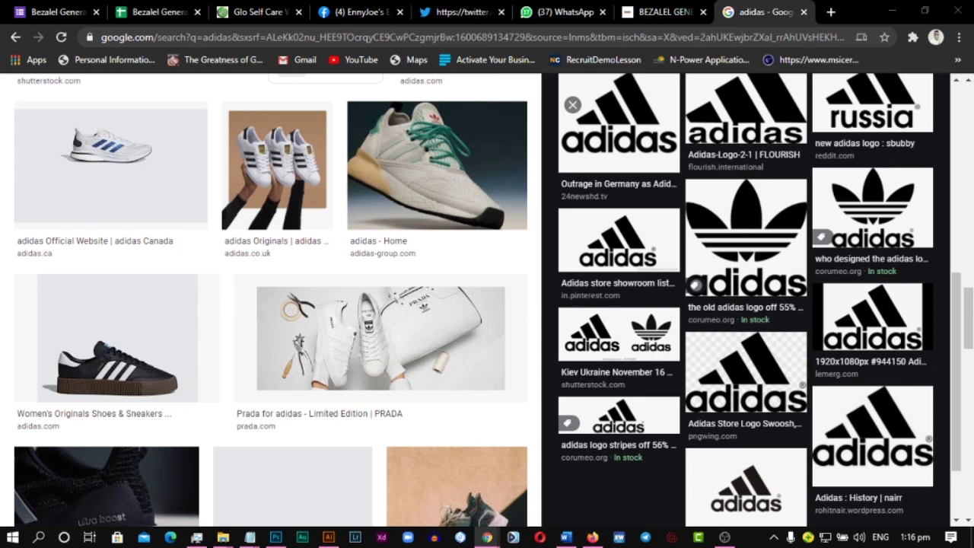
Search the web for nike and show the image results
{"action": "left_click", "coordinate": [392, 38]}
{"action": "key", "text": "ctrl+a"}
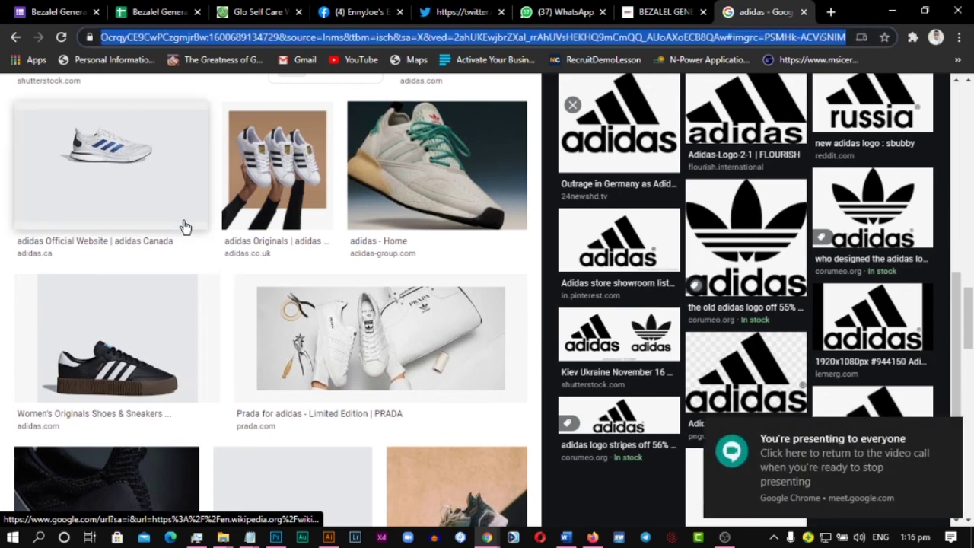
{"action": "type", "text": "nike"}
{"action": "key", "text": "Return"}
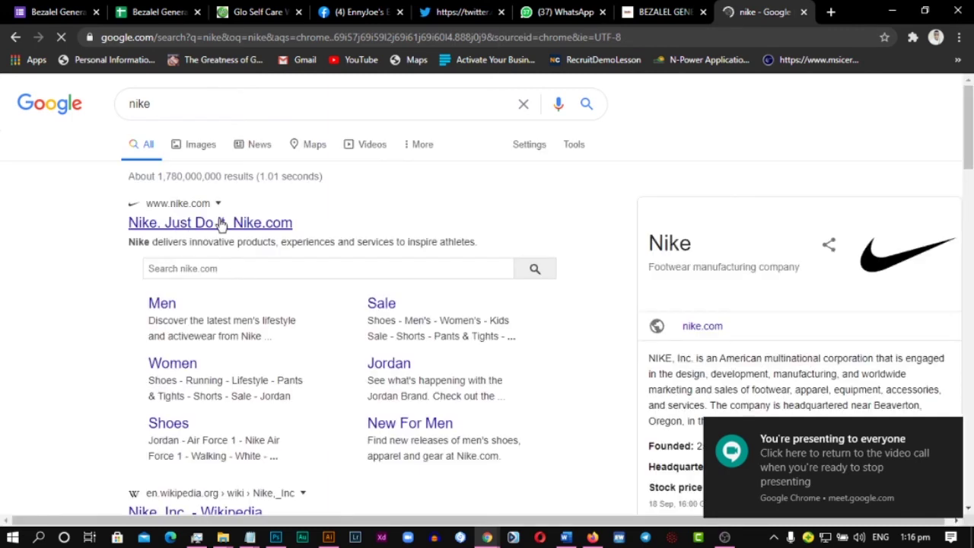
{"action": "left_click", "coordinate": [204, 145]}
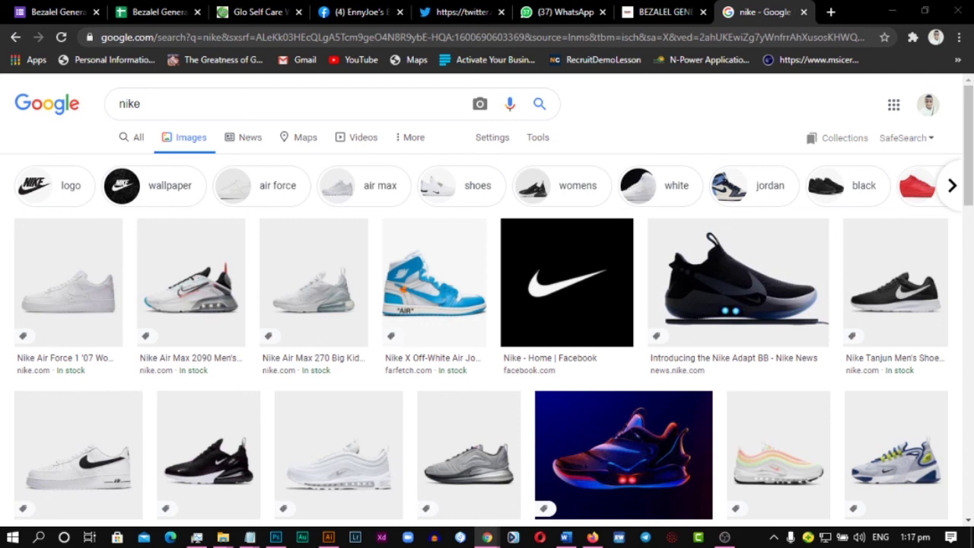
Open the Nike swoosh image from Facebook in the results and examine its shape
{"action": "left_click", "coordinate": [571, 311]}
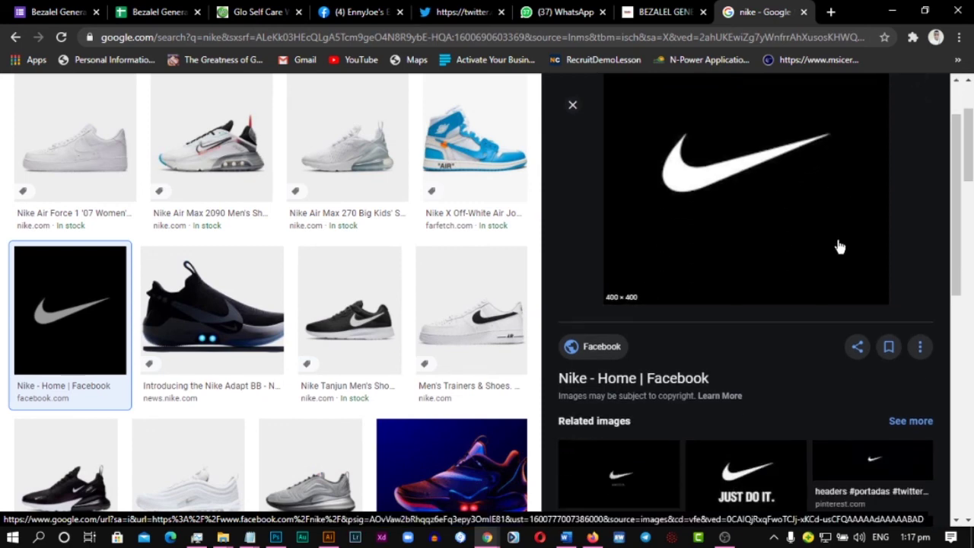
{"action": "scroll", "coordinate": [837, 244], "scroll_direction": "down", "scroll_amount": 3}
{"action": "scroll", "coordinate": [819, 233], "scroll_direction": "up", "scroll_amount": 4}
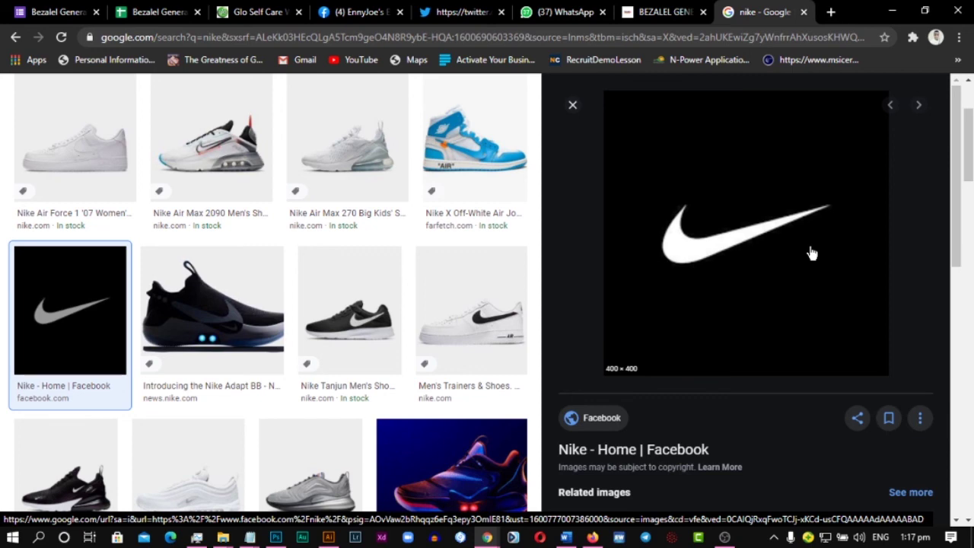
{"action": "scroll", "coordinate": [424, 232], "scroll_direction": "down", "scroll_amount": 2}
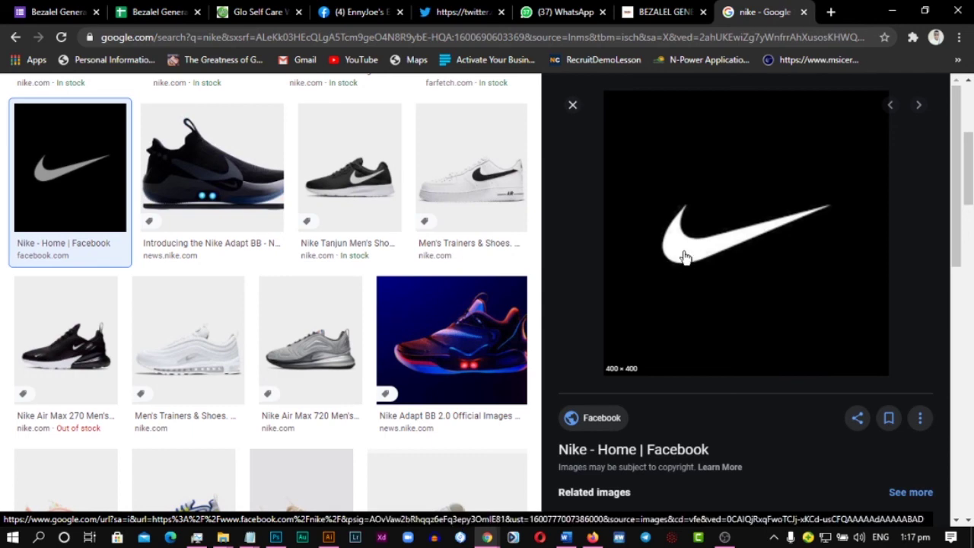
Search images for fedex logo and open the FedEx logo from 1000 Logos to examine it
{"action": "scroll", "coordinate": [670, 244], "scroll_direction": "up", "scroll_amount": 4}
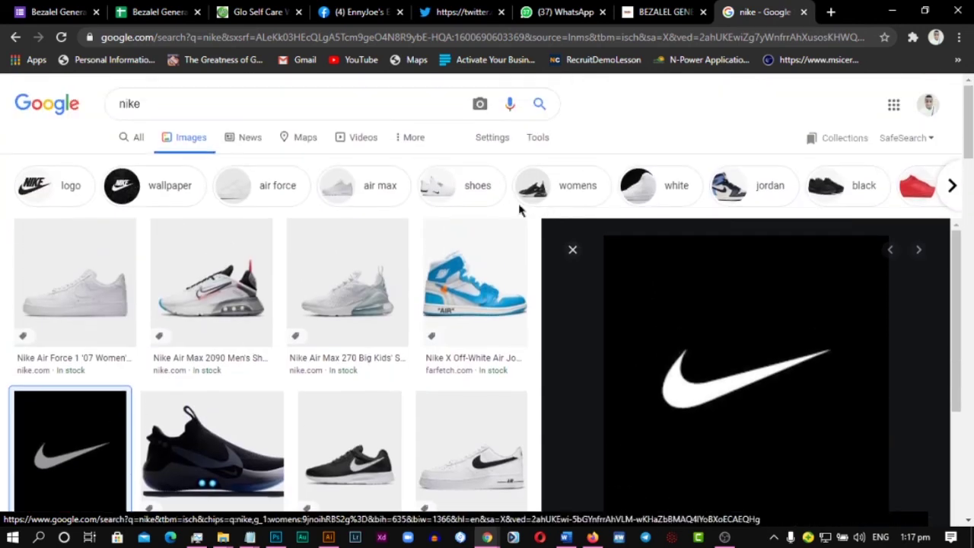
{"action": "left_click", "coordinate": [236, 104]}
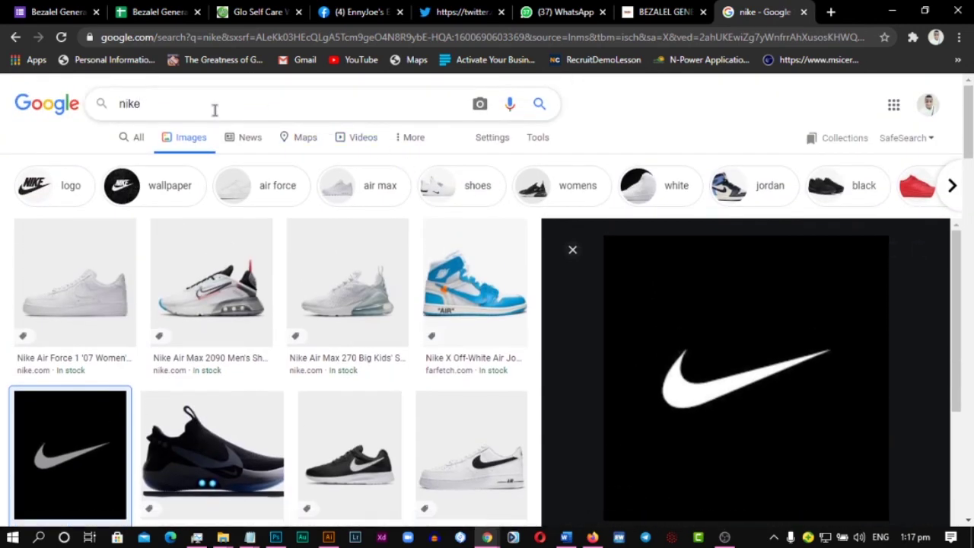
{"action": "double_click", "coordinate": [214, 110]}
{"action": "type", "text": "fed"}
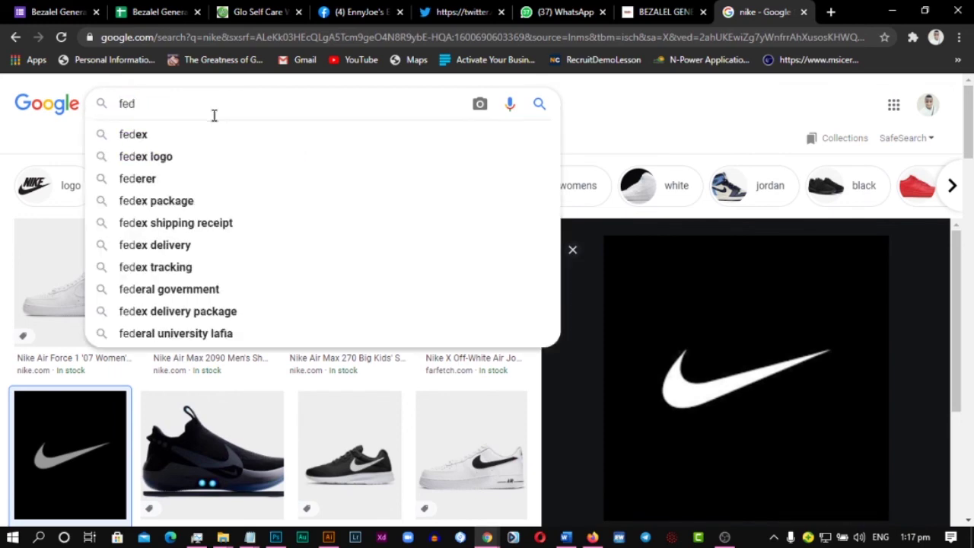
{"action": "left_click", "coordinate": [192, 155]}
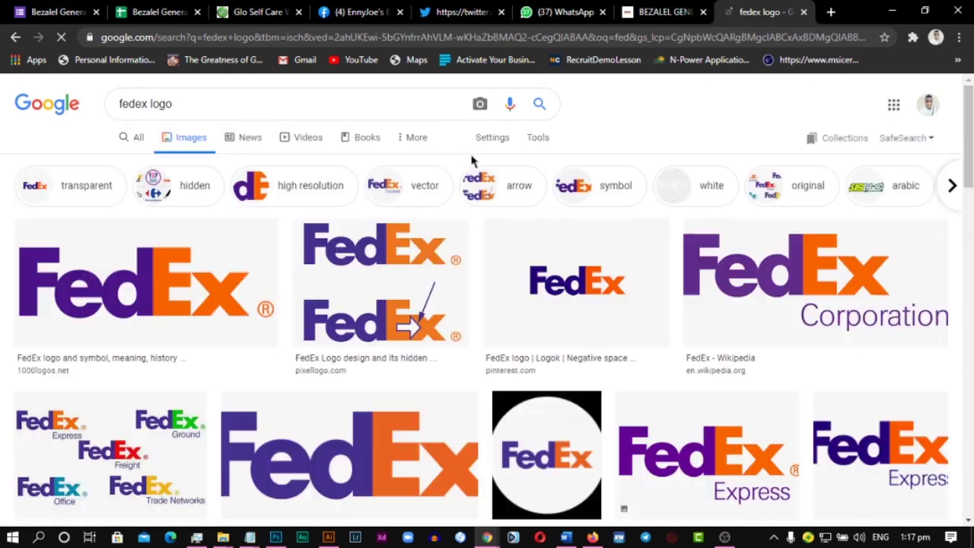
{"action": "left_click", "coordinate": [170, 297]}
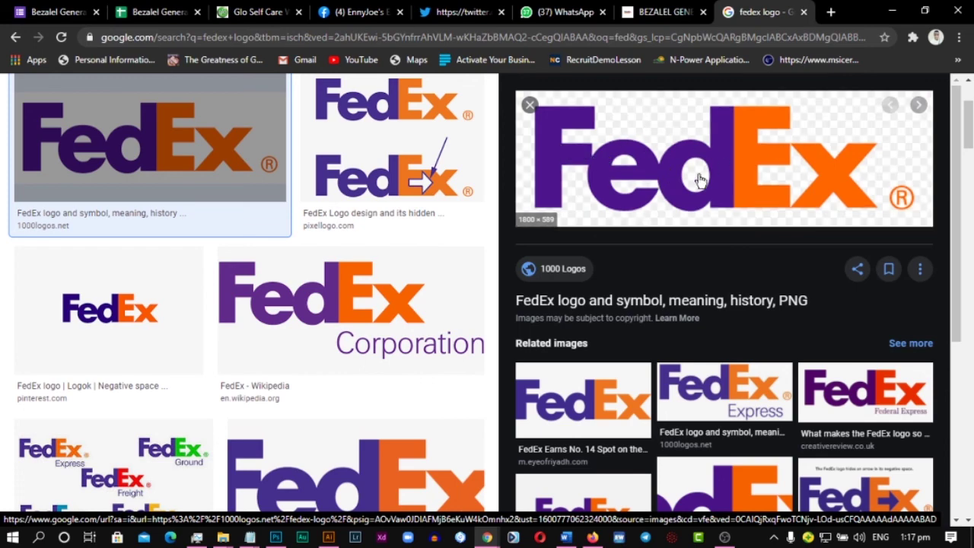
Search images for fedex logo grid, look through the results, and open the Pixellogo image about the logo's hidden arrow
{"action": "scroll", "coordinate": [812, 185], "scroll_direction": "up", "scroll_amount": 2}
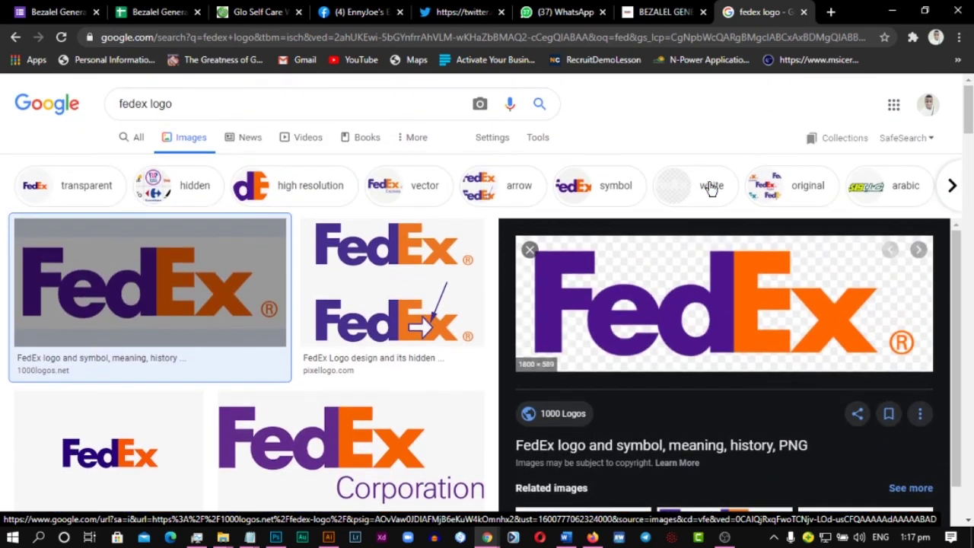
{"action": "left_click", "coordinate": [225, 103]}
{"action": "type", "text": "grid"}
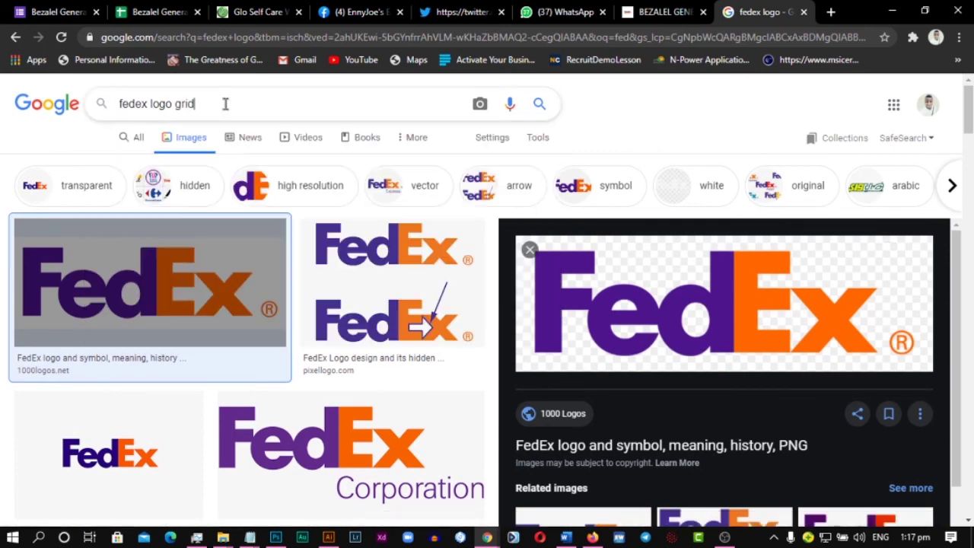
{"action": "key", "text": "Return"}
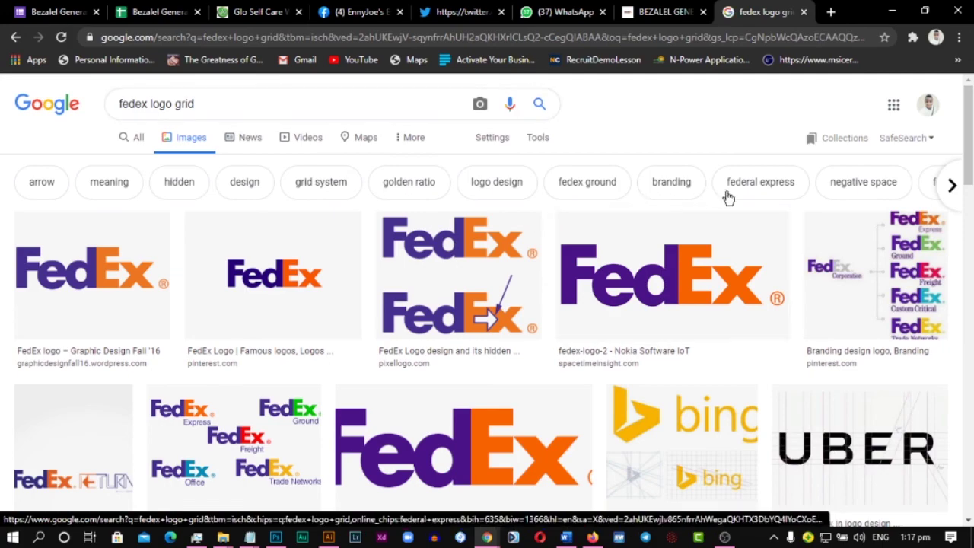
{"action": "scroll", "coordinate": [643, 249], "scroll_direction": "down", "scroll_amount": 3}
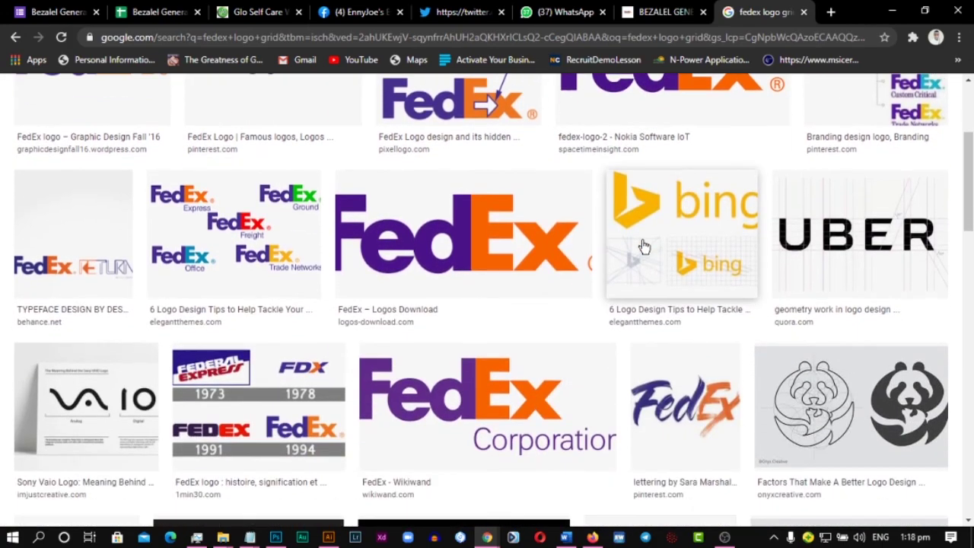
{"action": "scroll", "coordinate": [643, 248], "scroll_direction": "down", "scroll_amount": 1}
{"action": "scroll", "coordinate": [629, 248], "scroll_direction": "down", "scroll_amount": 3}
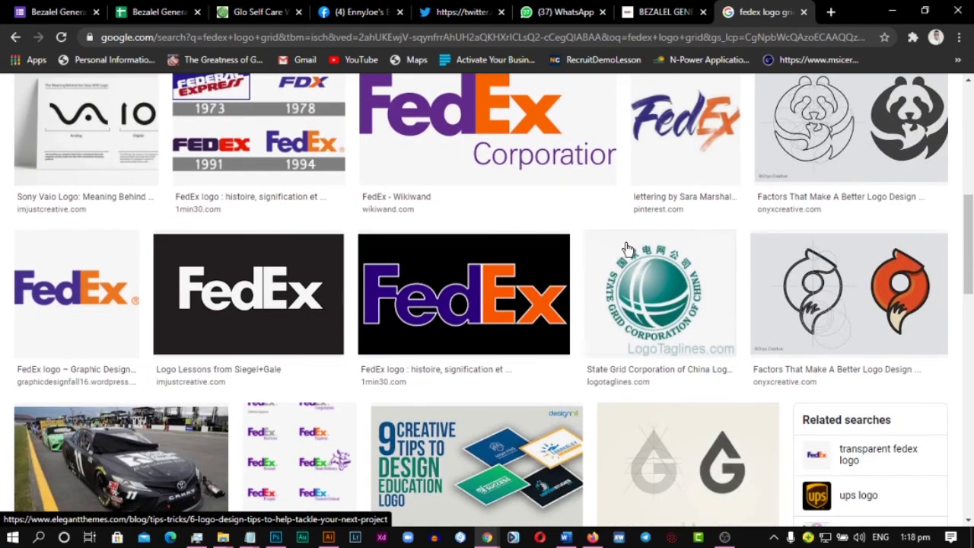
{"action": "scroll", "coordinate": [624, 250], "scroll_direction": "up", "scroll_amount": 6}
{"action": "scroll", "coordinate": [623, 249], "scroll_direction": "up", "scroll_amount": 1}
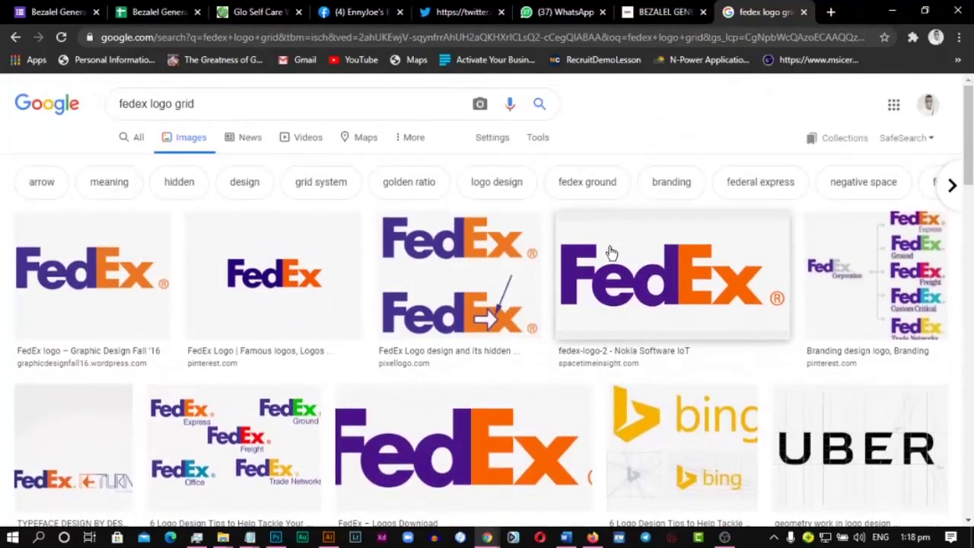
{"action": "left_click", "coordinate": [502, 305]}
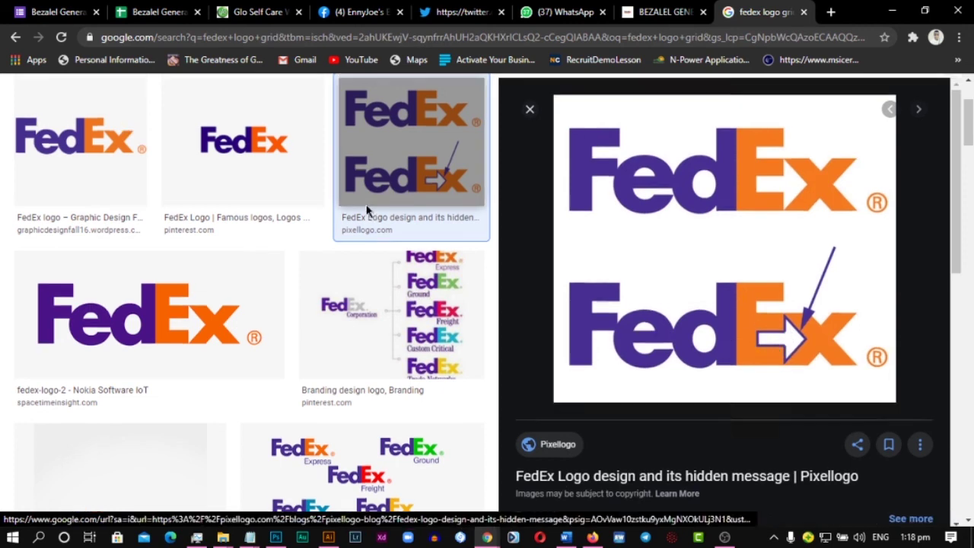
Search images for twitter logo grid and open the Design Shack image of the bird built from circles
{"action": "scroll", "coordinate": [320, 190], "scroll_direction": "up", "scroll_amount": 2}
{"action": "left_click", "coordinate": [208, 104]}
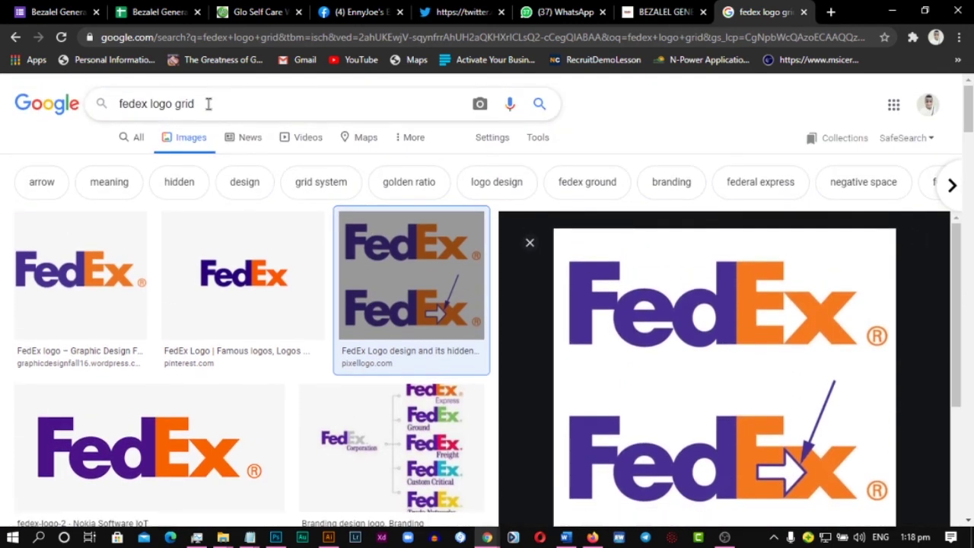
{"action": "key", "text": "ctrl+a"}
{"action": "type", "text": "t"}
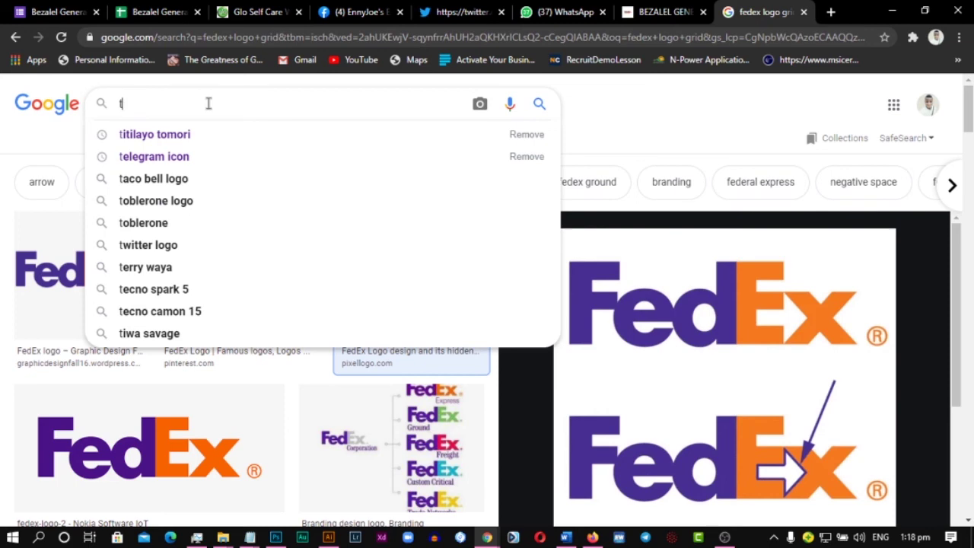
{"action": "type", "text": "witter"}
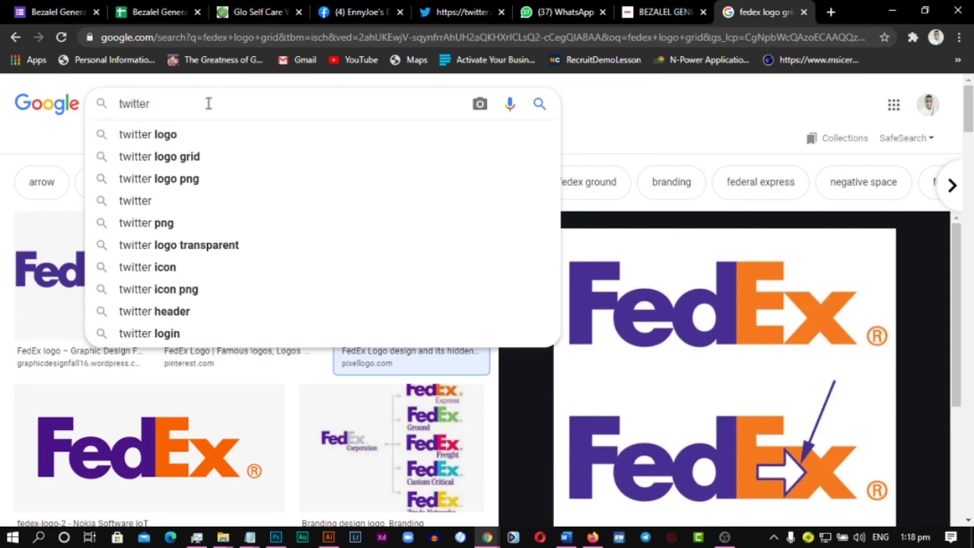
{"action": "left_click", "coordinate": [237, 158]}
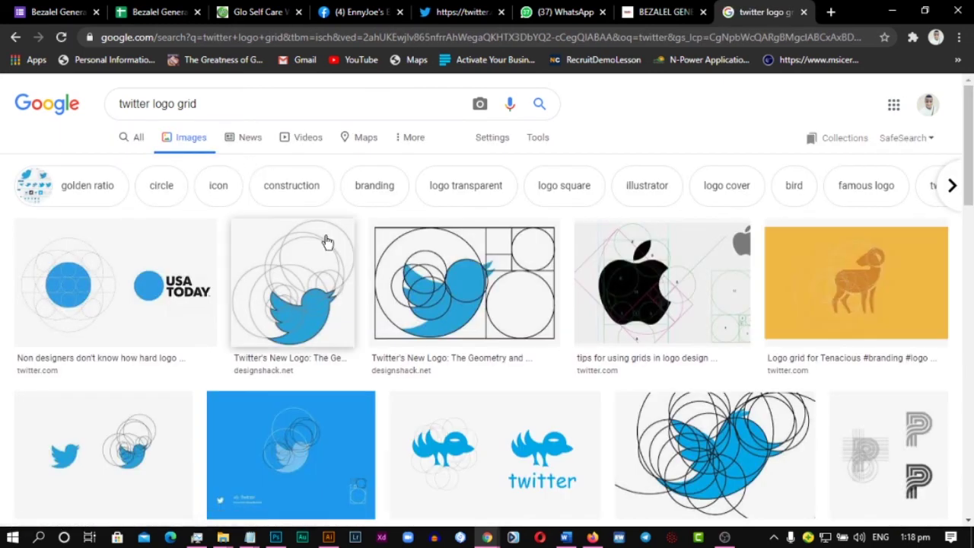
{"action": "left_click", "coordinate": [323, 295]}
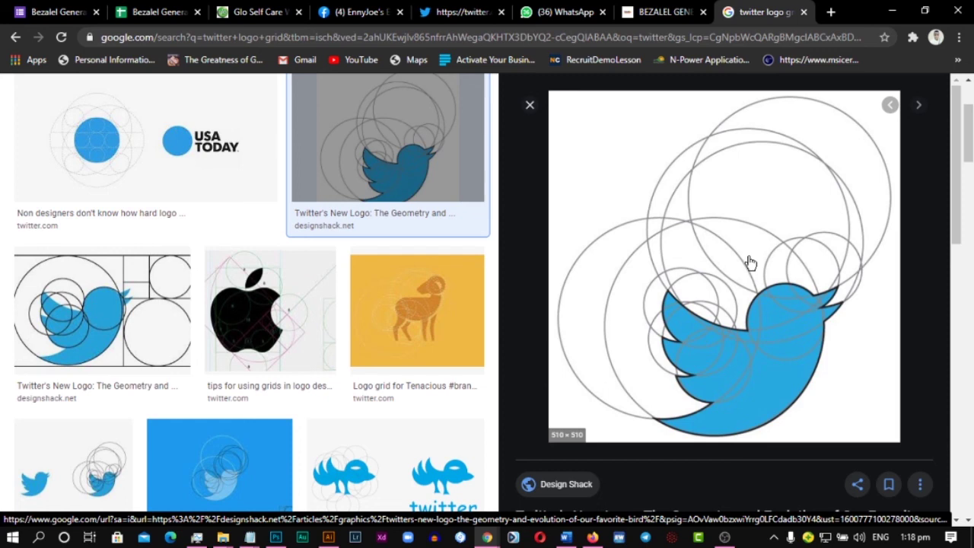
Examine the grid constructions of the Apple logo, the letter P logo and the Mastercard logo in the image results
{"action": "left_click", "coordinate": [286, 286]}
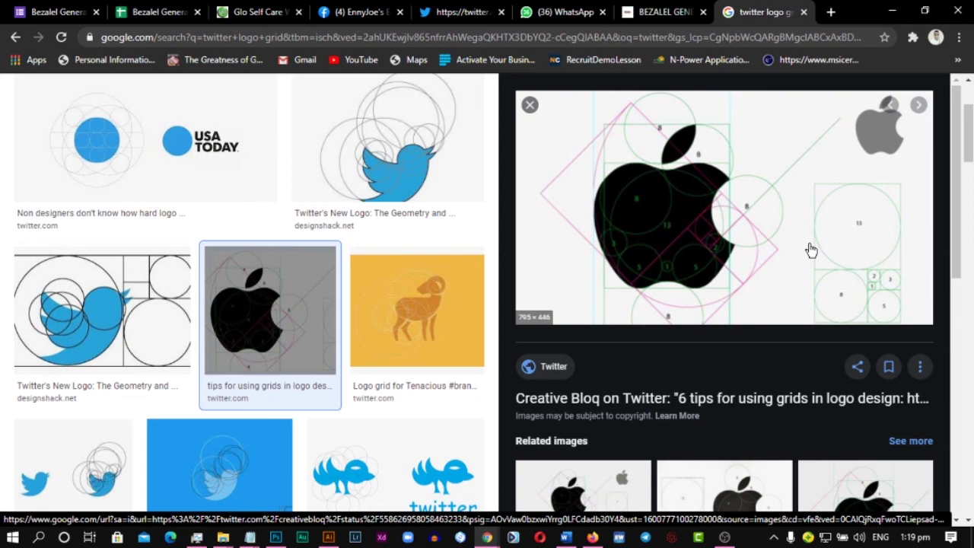
{"action": "scroll", "coordinate": [333, 306], "scroll_direction": "down", "scroll_amount": 5}
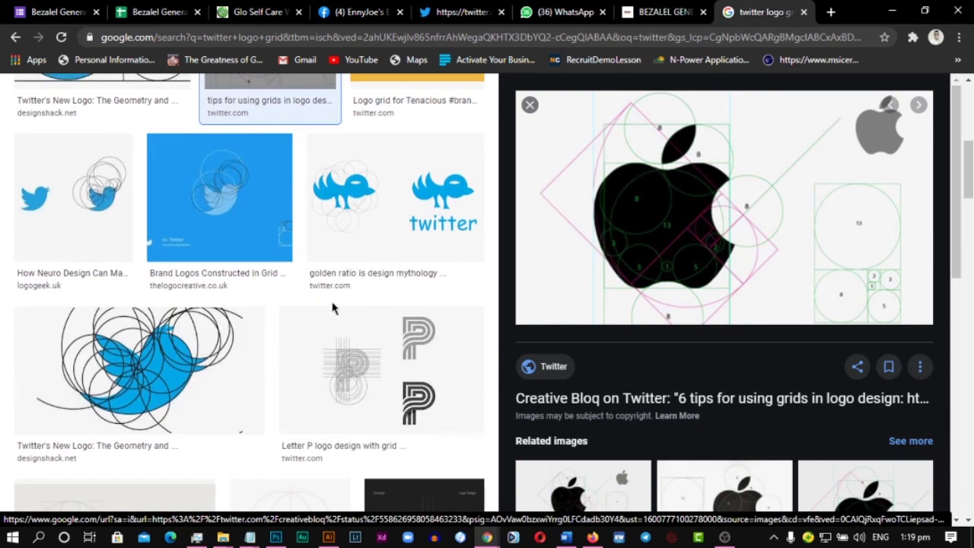
{"action": "left_click", "coordinate": [380, 319]}
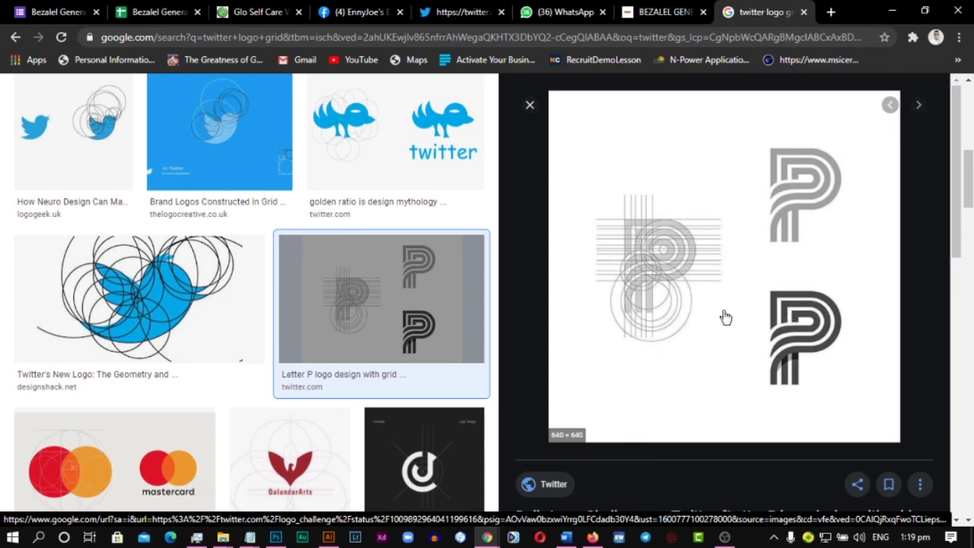
{"action": "scroll", "coordinate": [424, 319], "scroll_direction": "down", "scroll_amount": 3}
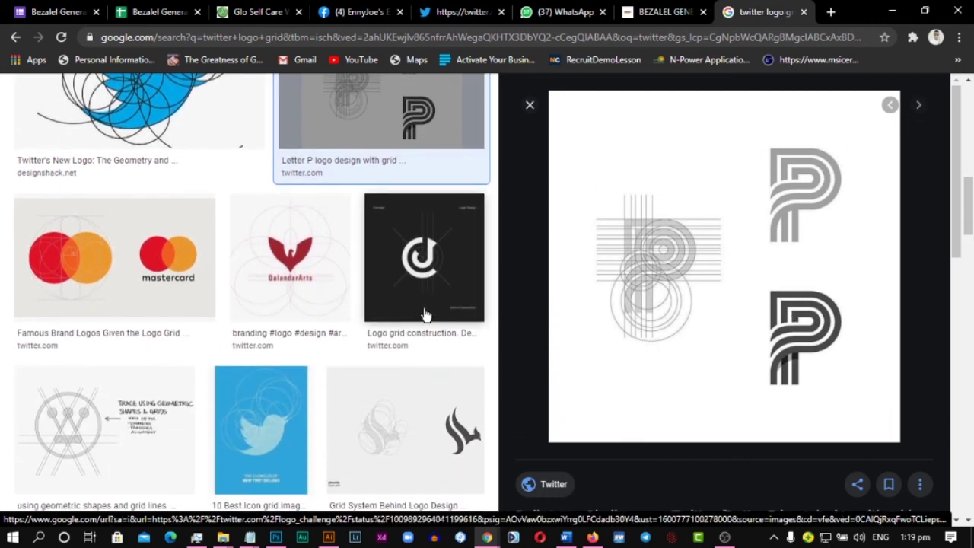
{"action": "left_click", "coordinate": [201, 284]}
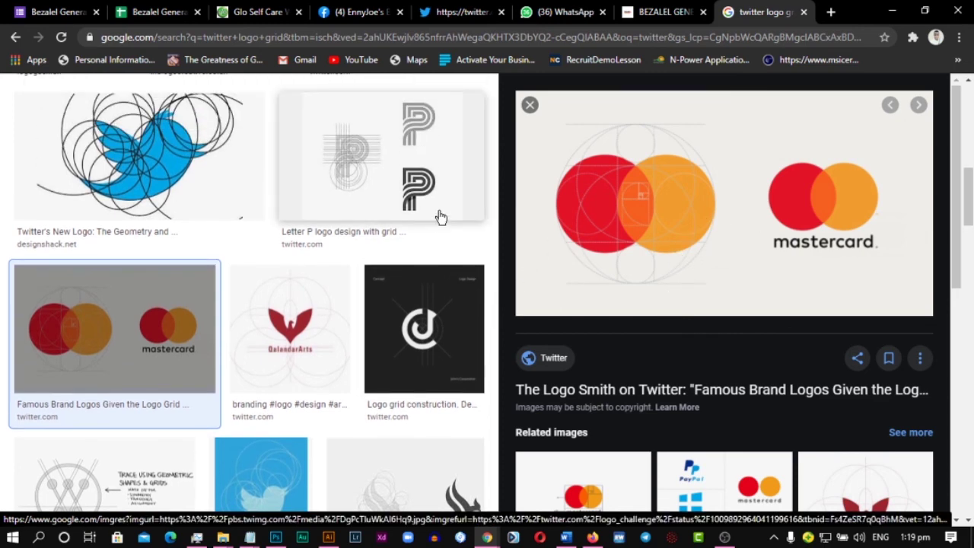
{"action": "scroll", "coordinate": [841, 175], "scroll_direction": "up", "scroll_amount": 1}
{"action": "scroll", "coordinate": [772, 178], "scroll_direction": "up", "scroll_amount": 2}
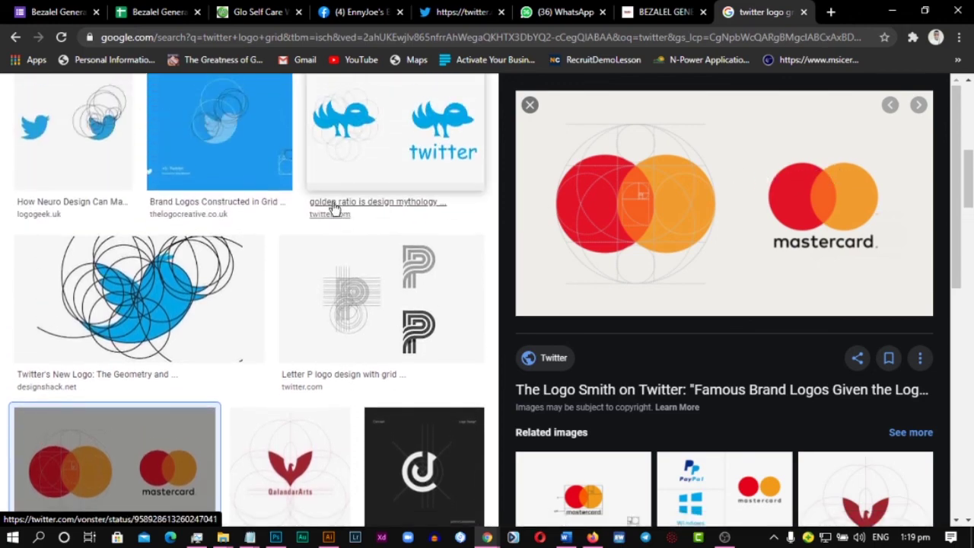
{"action": "scroll", "coordinate": [331, 206], "scroll_direction": "up", "scroll_amount": 3}
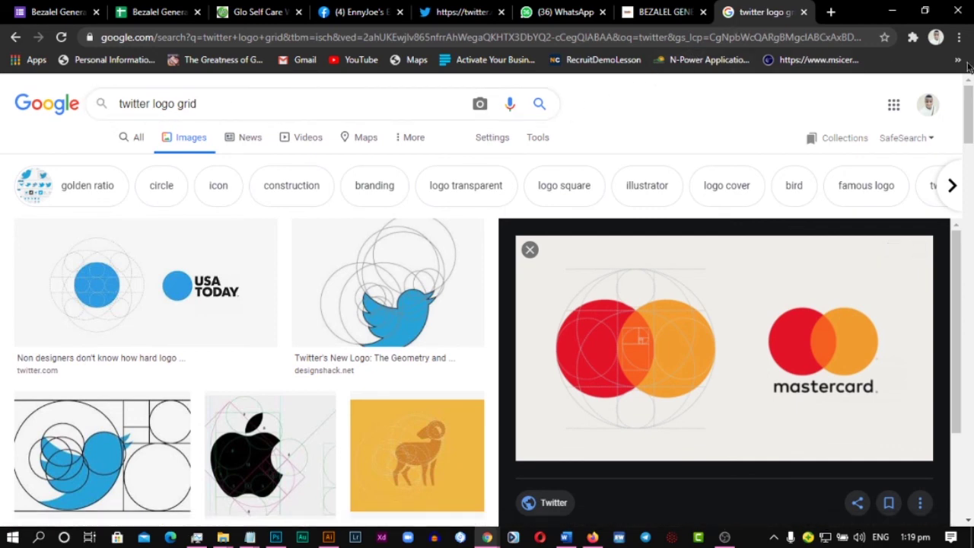
Return to the adidas artwork in Illustrator, collapse the floating Color panel and close the Character panel
{"action": "left_click", "coordinate": [948, 15]}
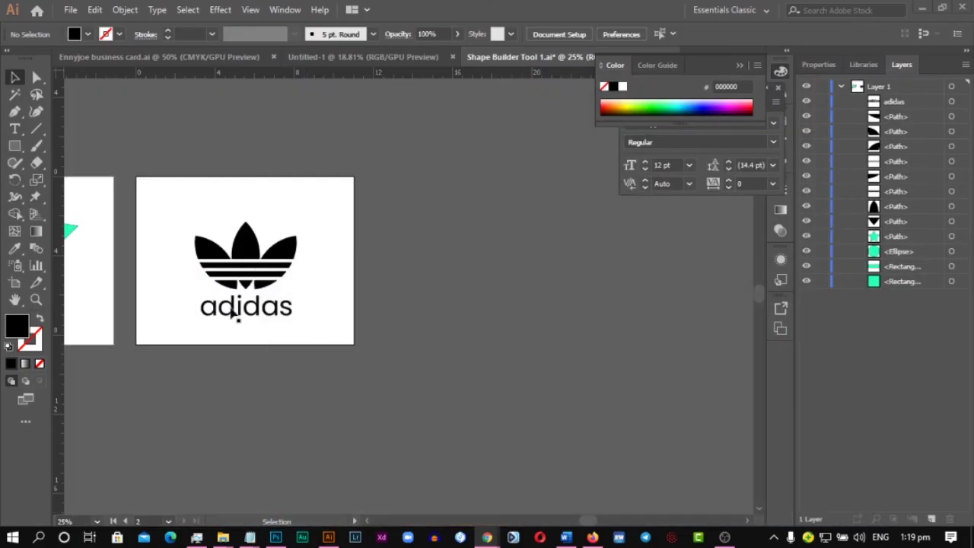
{"action": "left_click_drag", "start_coordinate": [350, 317], "coordinate": [556, 348]}
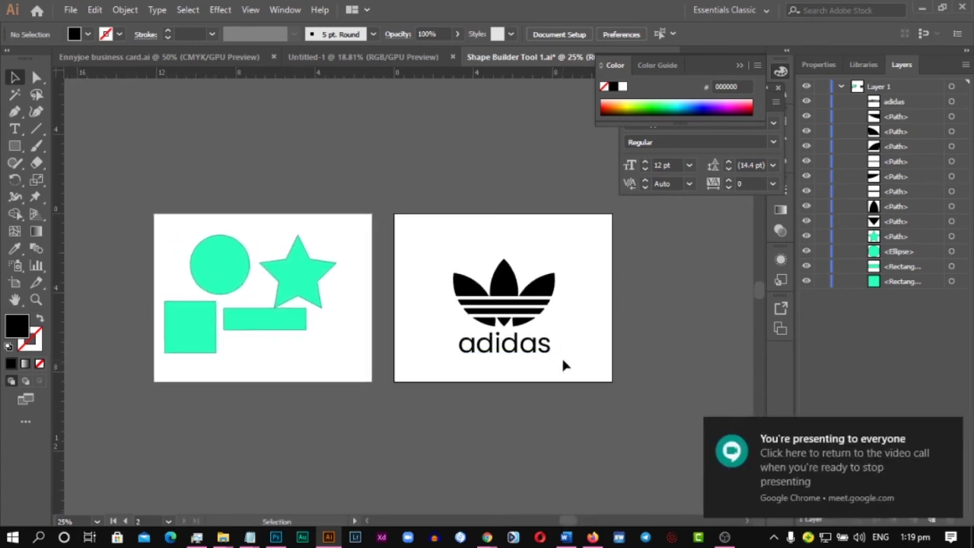
{"action": "left_click_drag", "start_coordinate": [465, 373], "coordinate": [461, 358]}
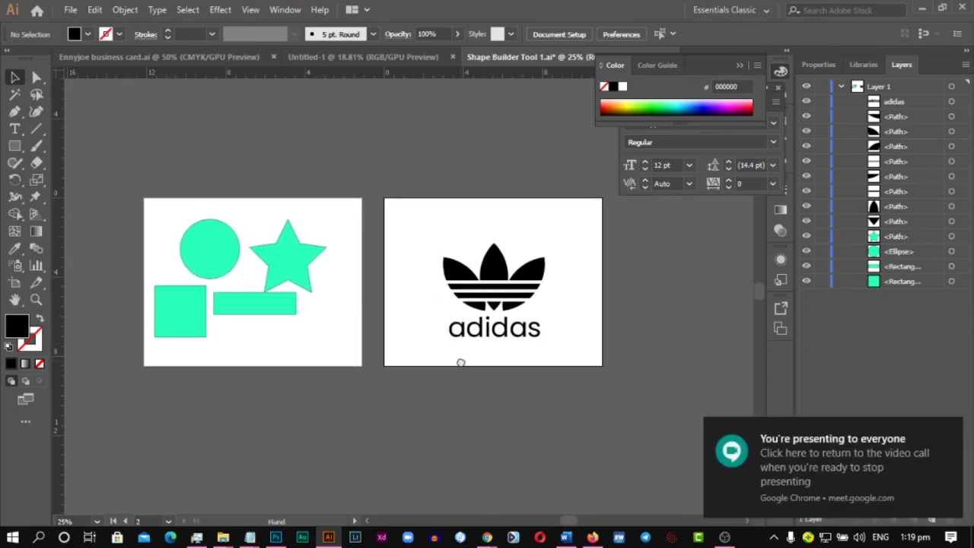
{"action": "left_click", "coordinate": [742, 67]}
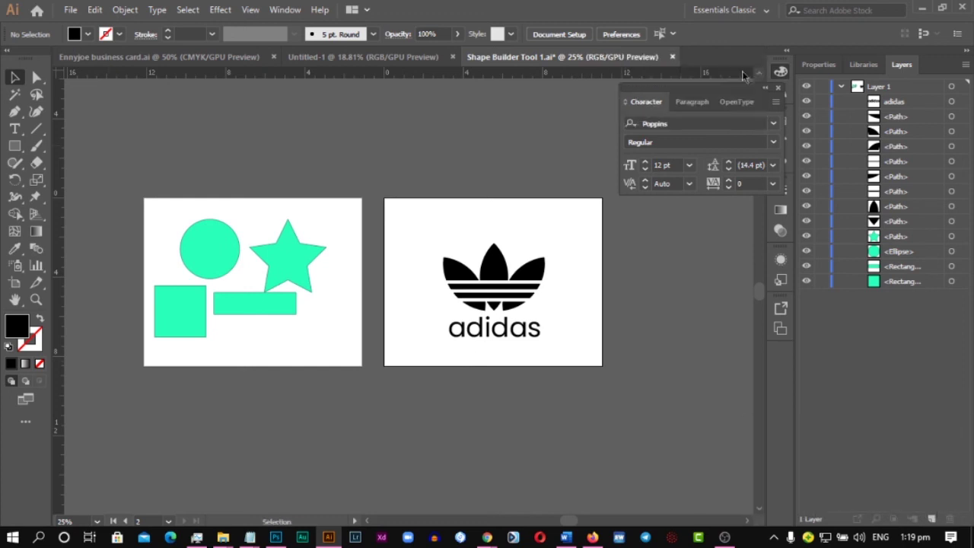
{"action": "left_click", "coordinate": [778, 90]}
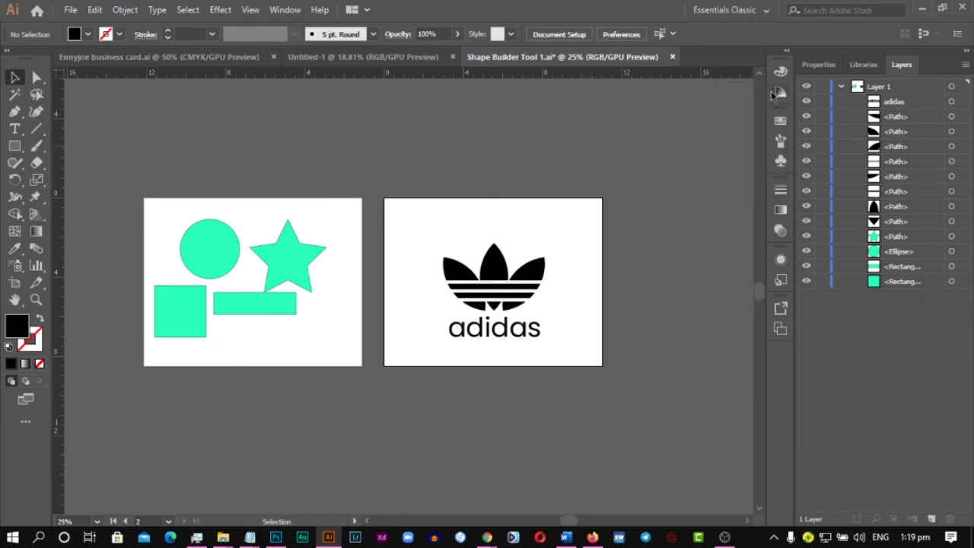
{"action": "left_click_drag", "start_coordinate": [540, 298], "coordinate": [522, 279]}
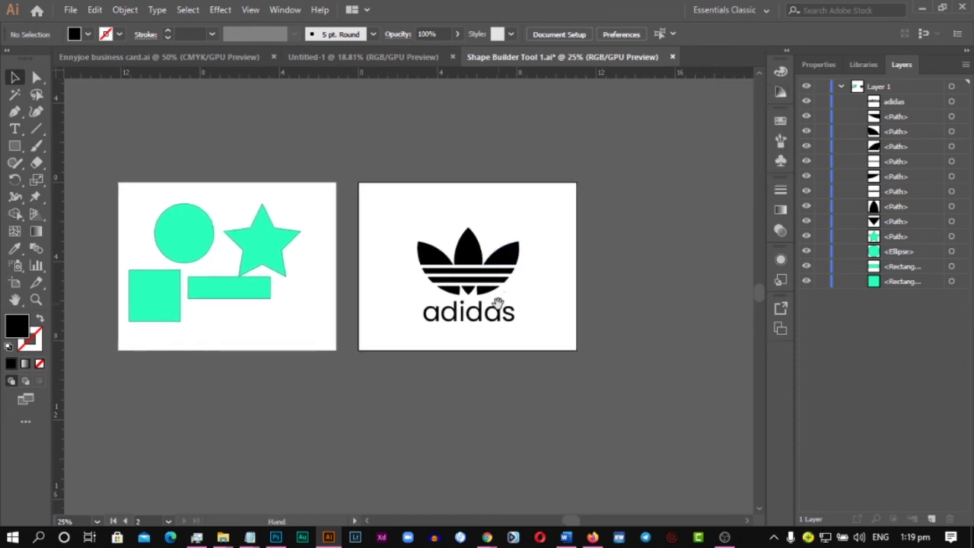
{"action": "left_click_drag", "start_coordinate": [496, 296], "coordinate": [525, 302]}
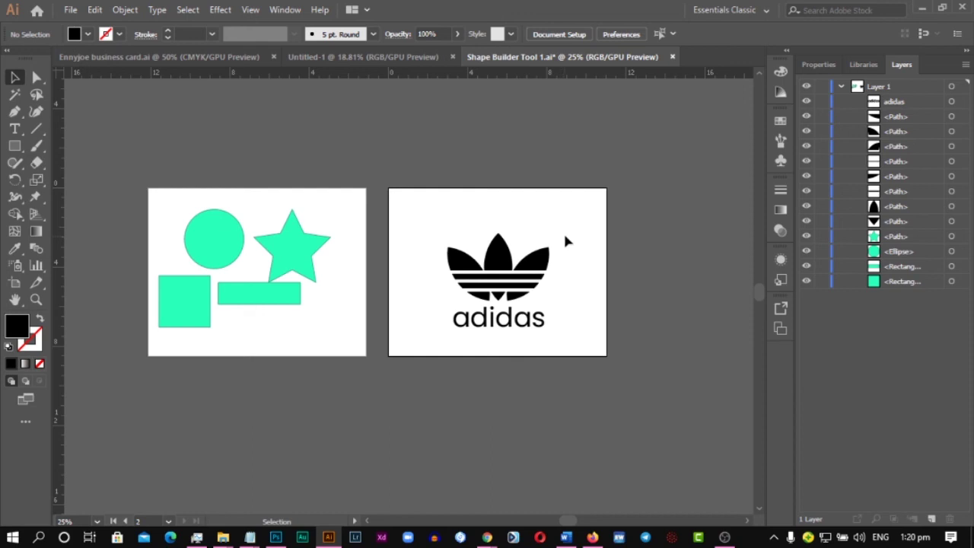
{"action": "key", "text": "space"}
{"action": "mouse_move", "coordinate": [590, 299]}
{"action": "left_mouse_down"}
{"action": "mouse_move", "coordinate": [554, 309]}
{"action": "mouse_move", "coordinate": [586, 307]}
{"action": "left_mouse_up"}
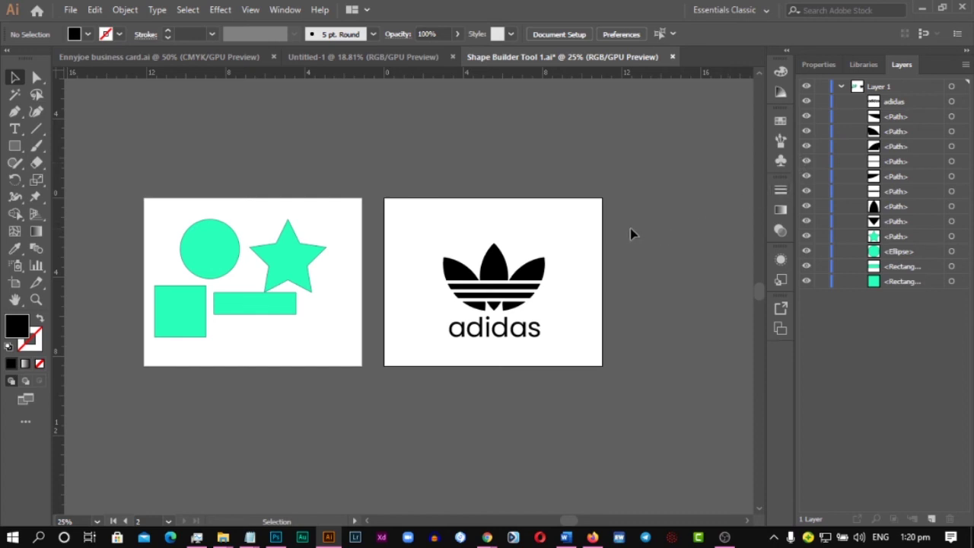
{"action": "scroll", "coordinate": [630, 228], "scroll_direction": "down", "scroll_amount": 1}
{"action": "scroll", "coordinate": [627, 230], "scroll_direction": "up", "scroll_amount": 2}
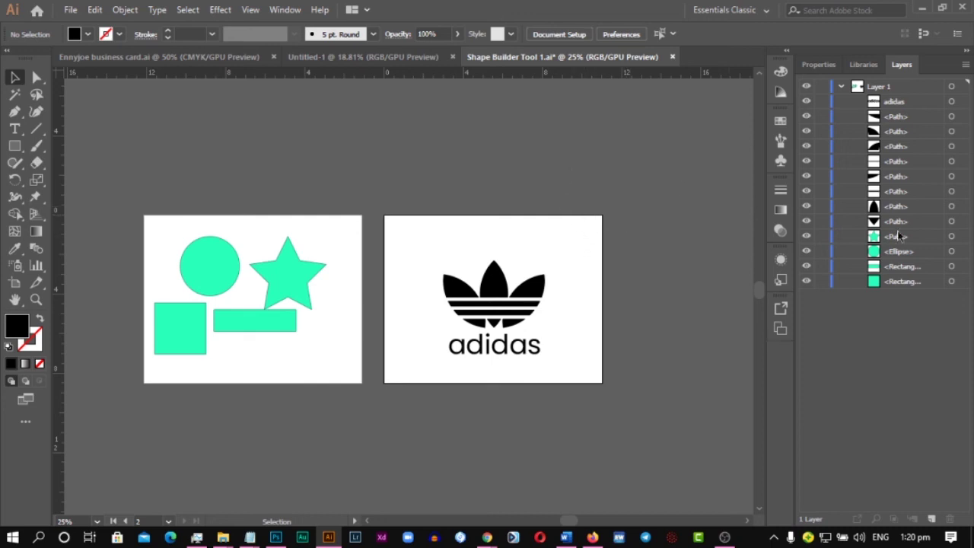
{"action": "key", "text": "alt+Tab"}
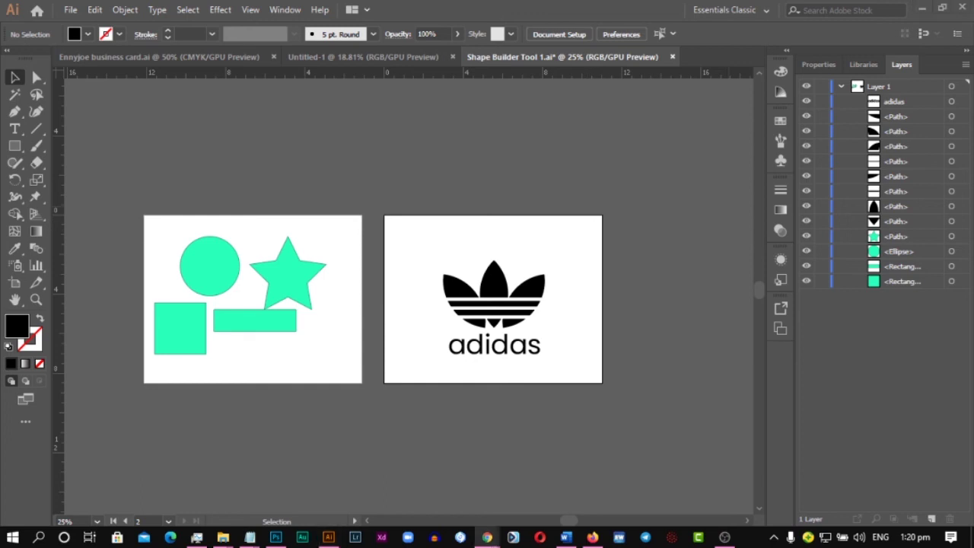